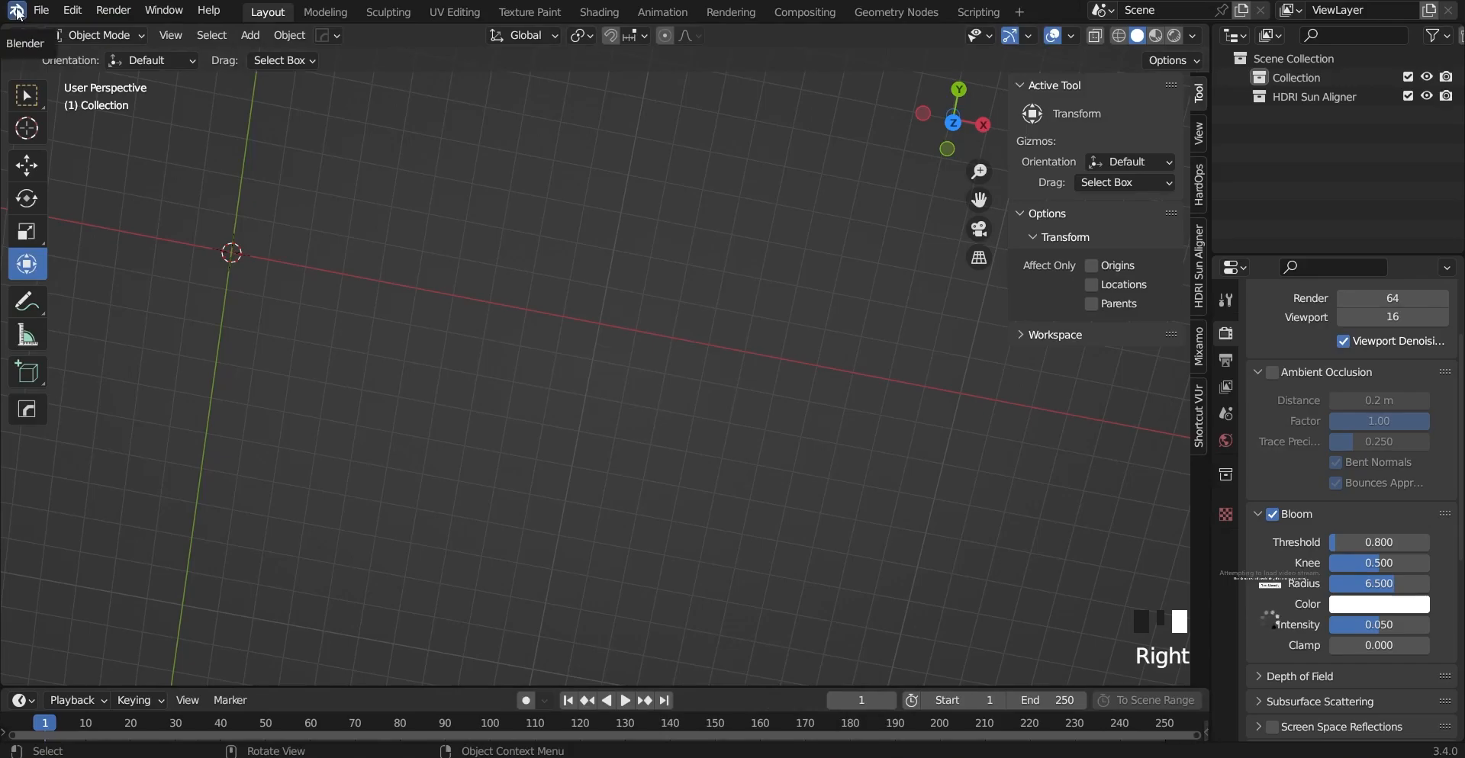
# Step: Check the version on the splash screen in Blender 3.4, and do the same in Blender 2.93
pyautogui.click(36, 33)
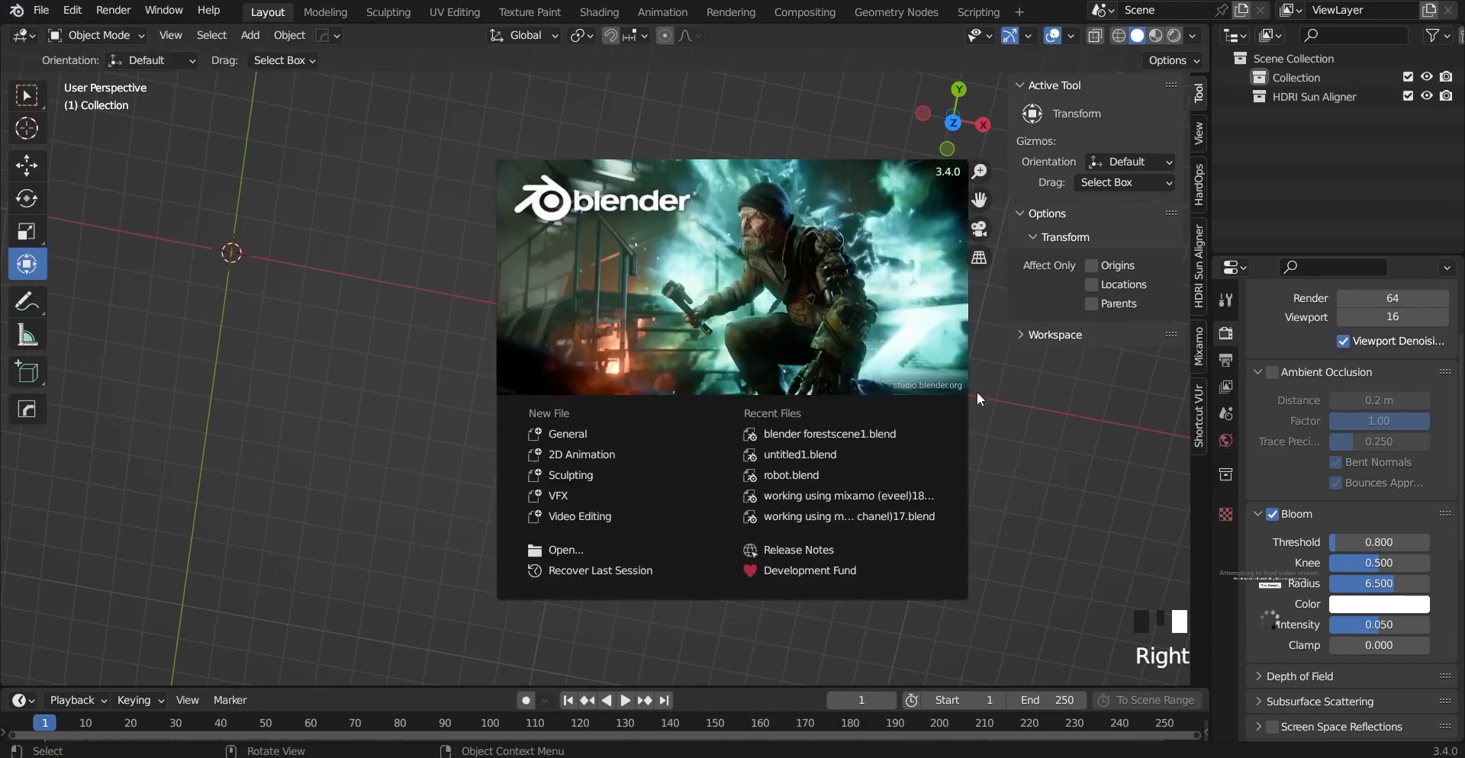
pyautogui.click(427, 396)
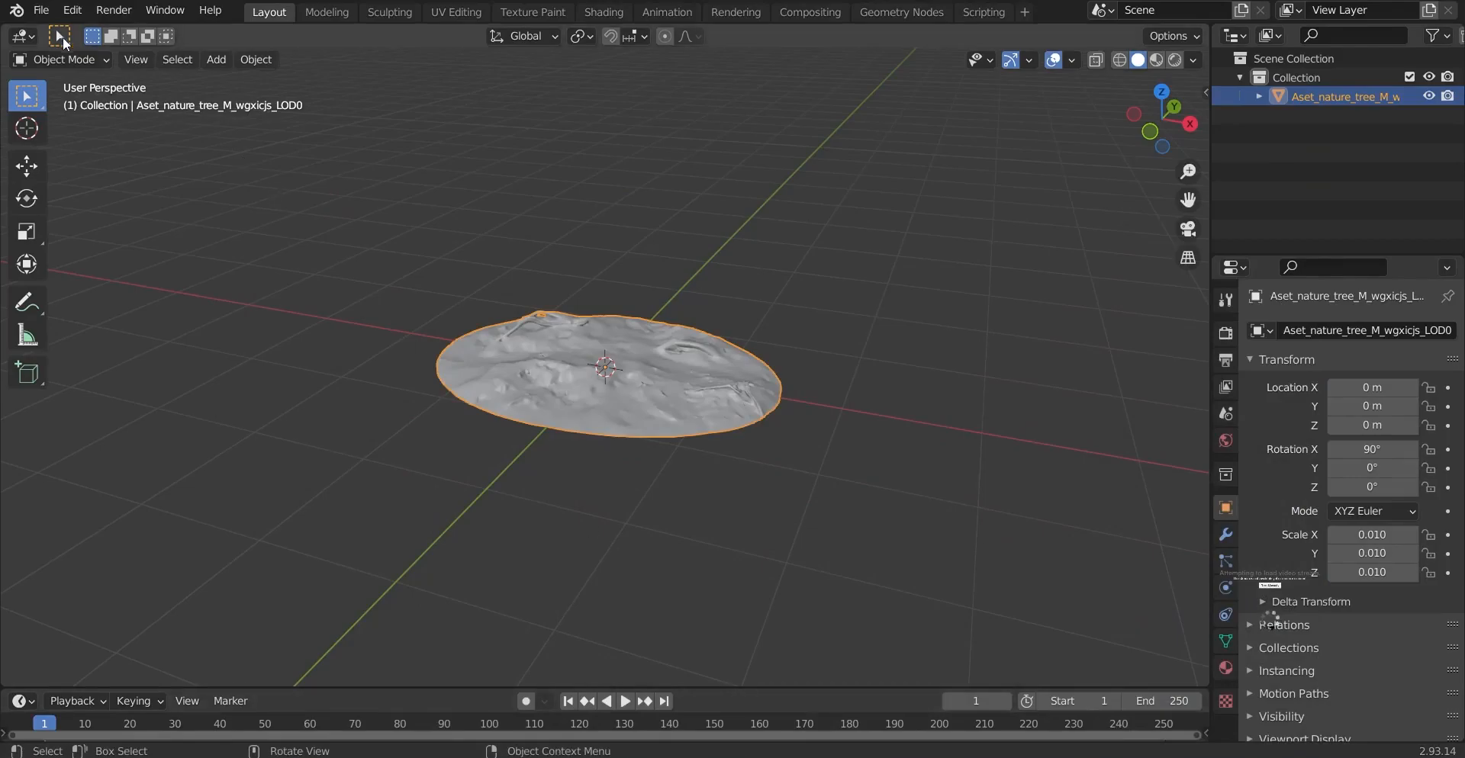
pyautogui.click(17, 12)
pyautogui.click(36, 32)
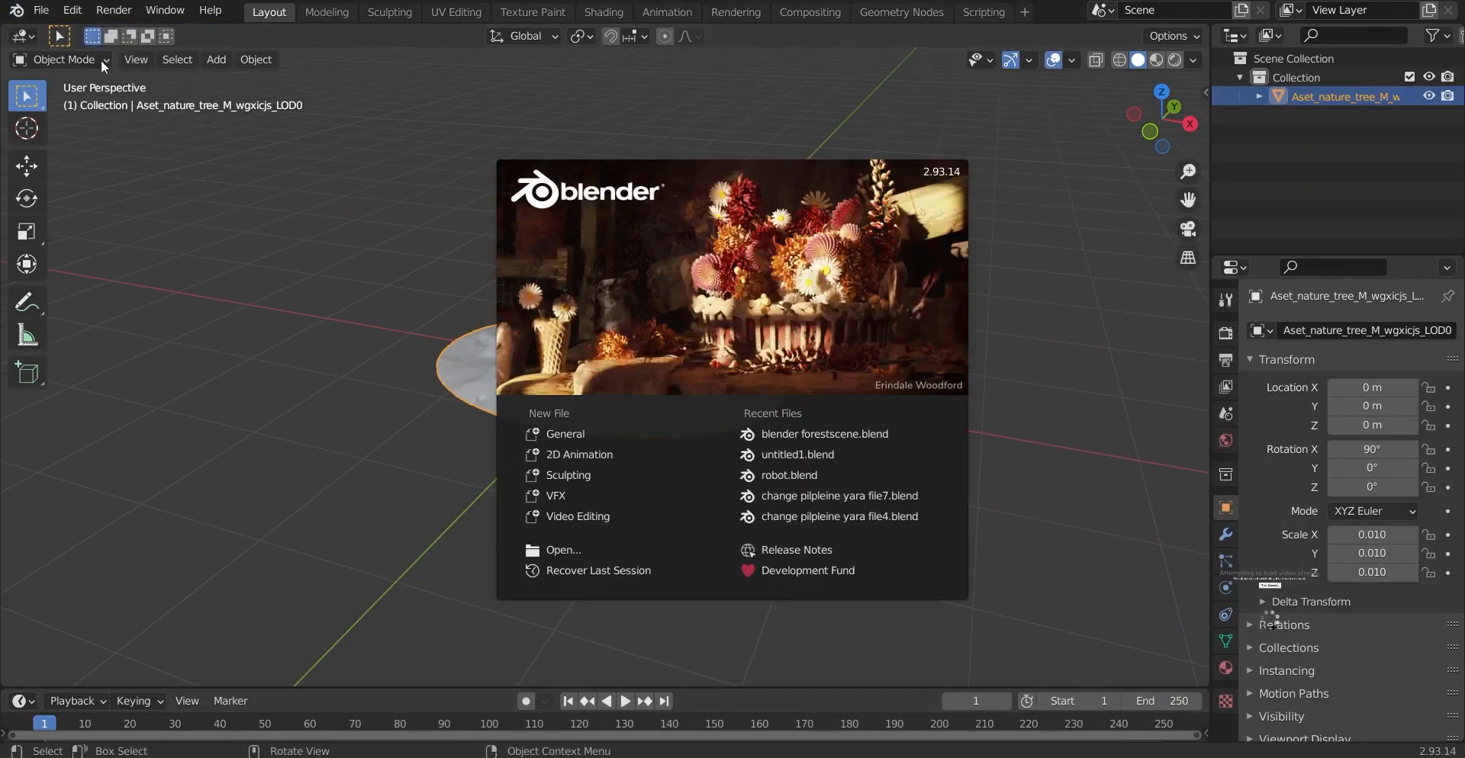
# Step: Dismiss the splash screen and delete the Aset_nature_tree ground object from the scene
pyautogui.click(386, 302)
pyautogui.press('x')
pyautogui.click(547, 404)
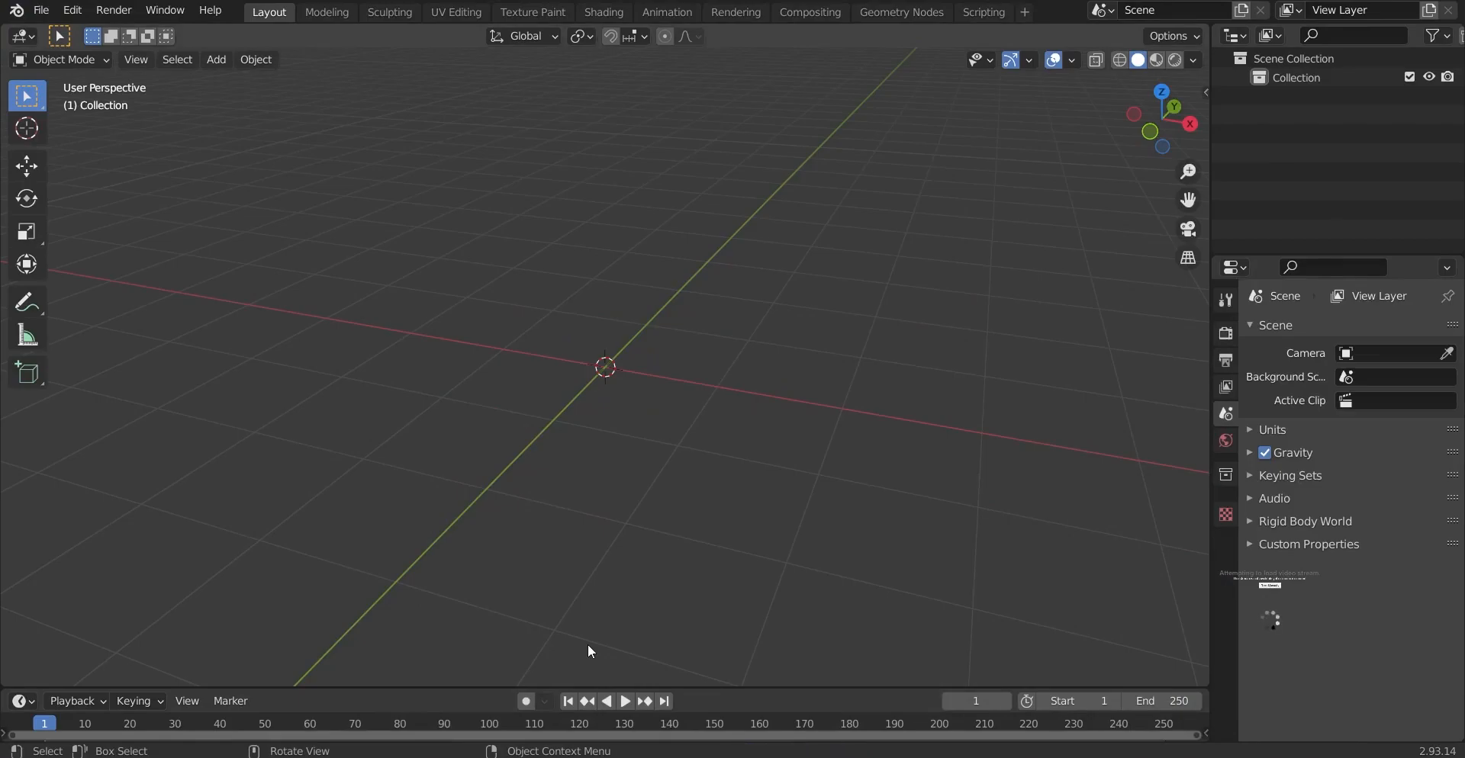
# Step: Switch to Quixel Bridge and browse the downloaded local Megascans assets around Mossy Forest Roots
pyautogui.moveTo(583, 756)
pyautogui.click(669, 755)
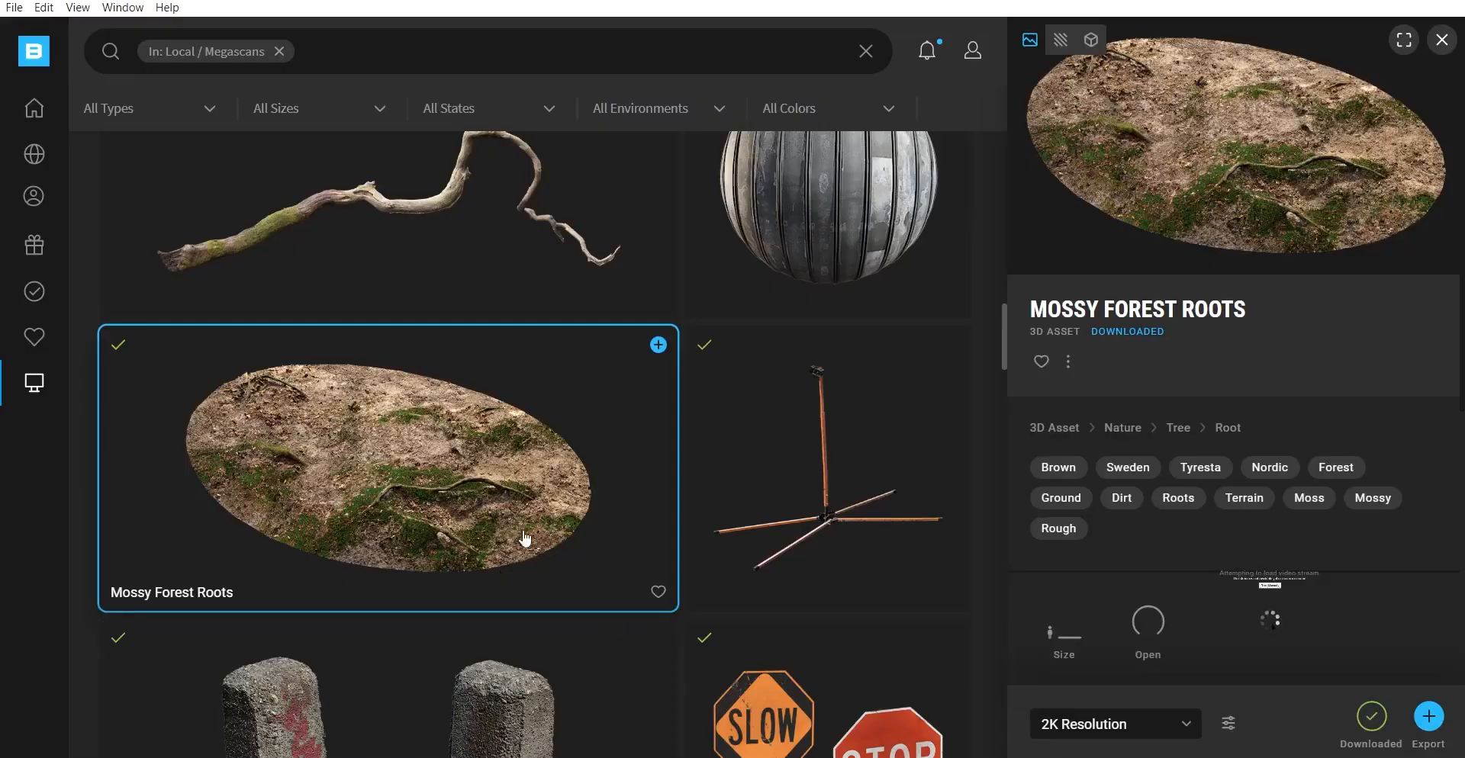
pyautogui.scroll(10, 526, 538)
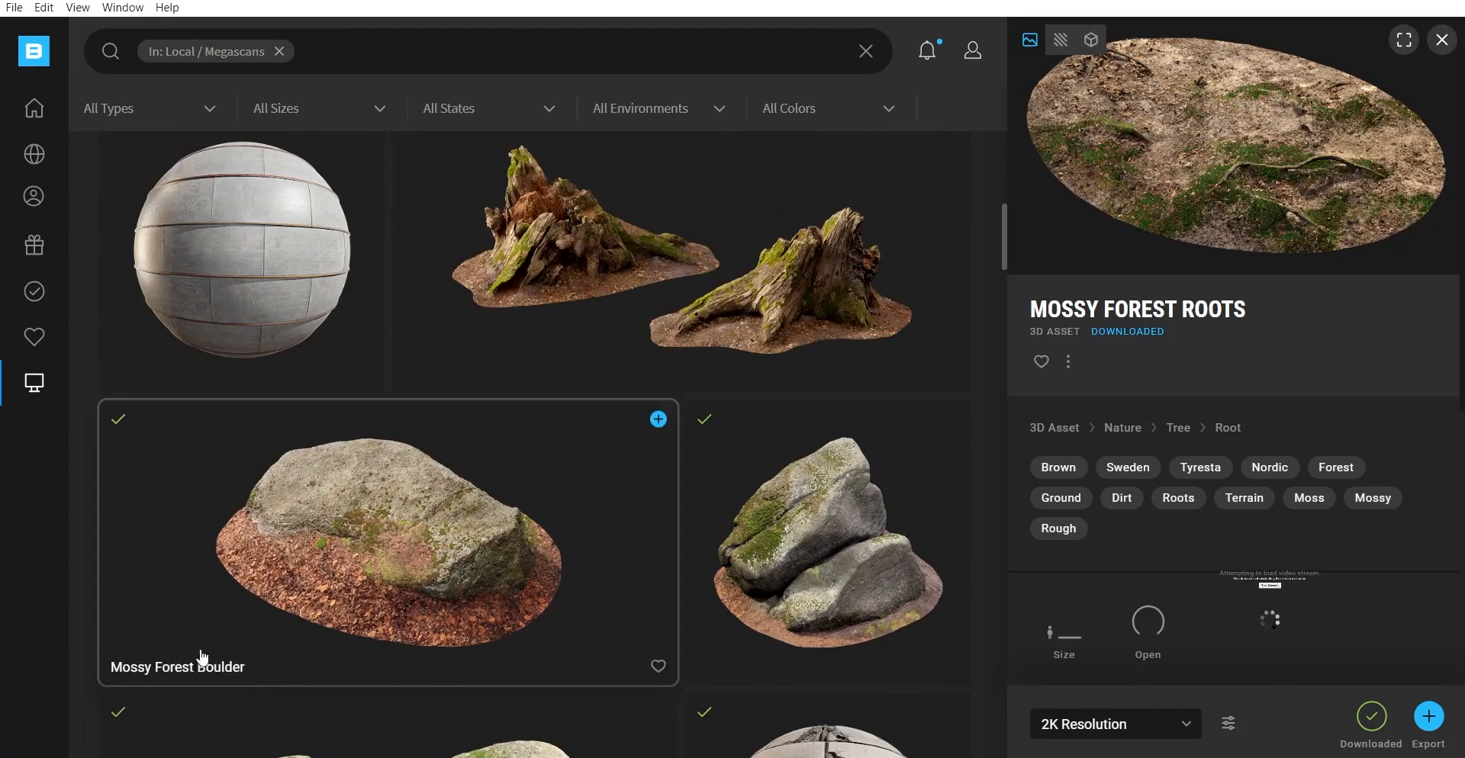
pyautogui.scroll(-7, 874, 526)
pyautogui.scroll(-8, 877, 359)
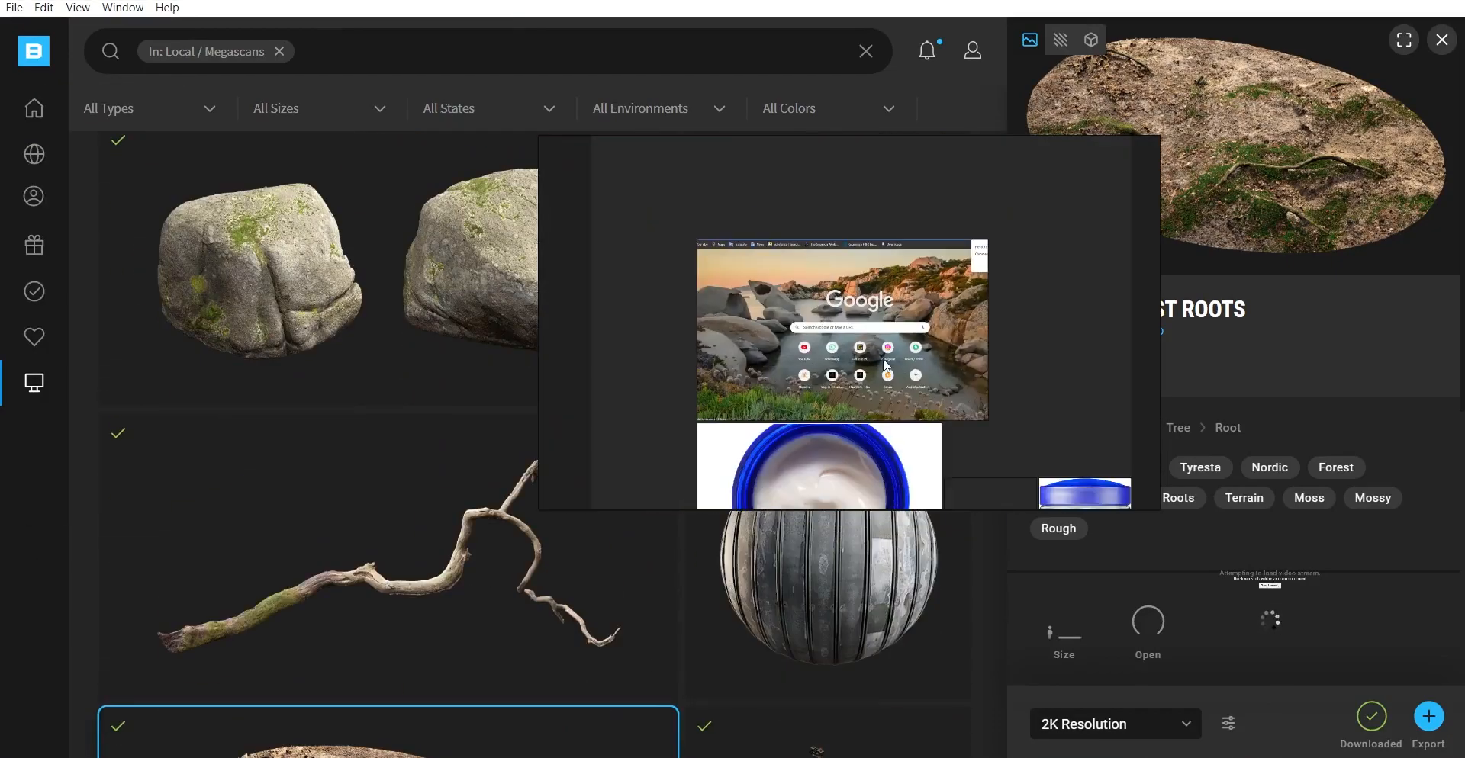
pyautogui.scroll(5, 885, 367)
pyautogui.moveTo(745, 344); pyautogui.dragTo(731, 403, button='middle')
pyautogui.scroll(4, 732, 402)
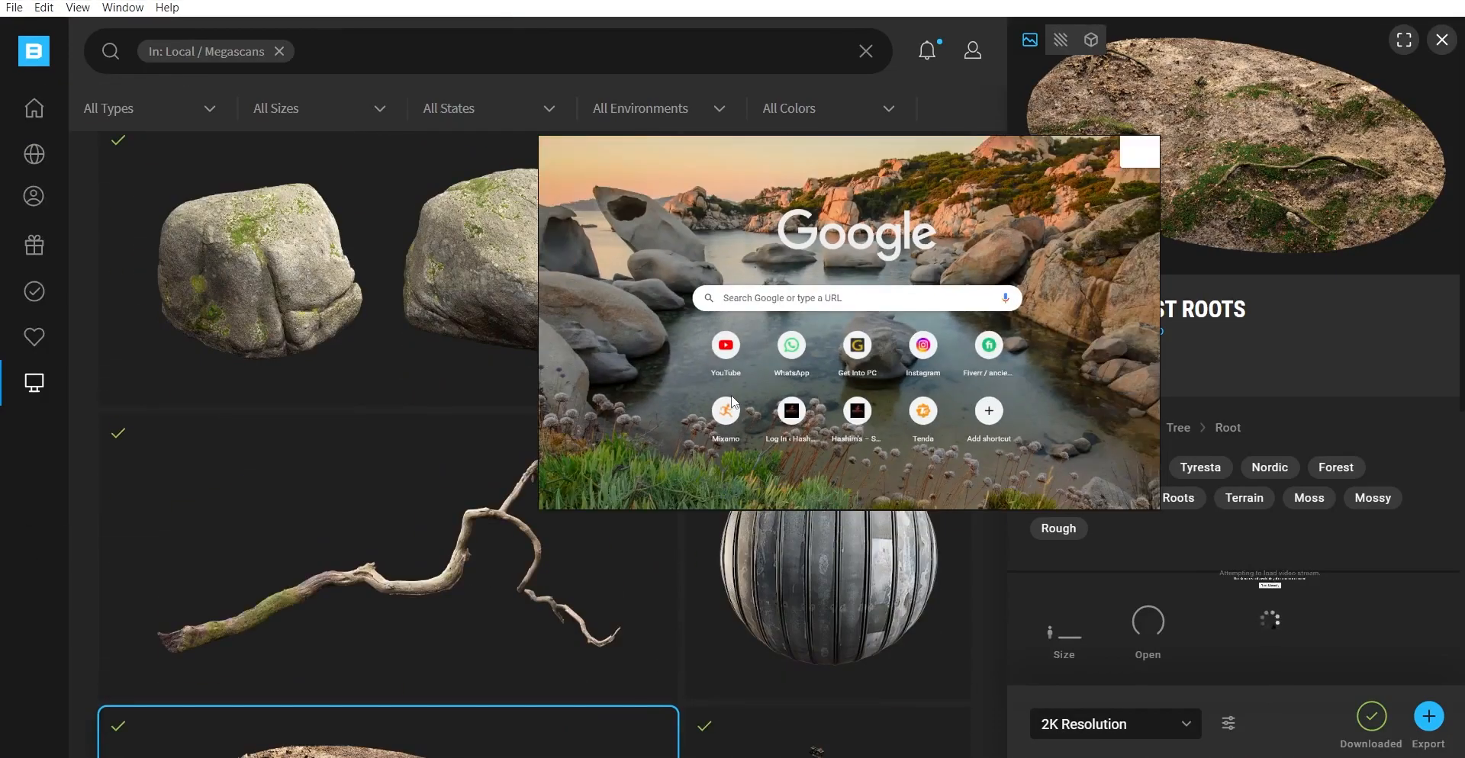
pyautogui.moveTo(834, 337); pyautogui.dragTo(789, 376, button='middle')
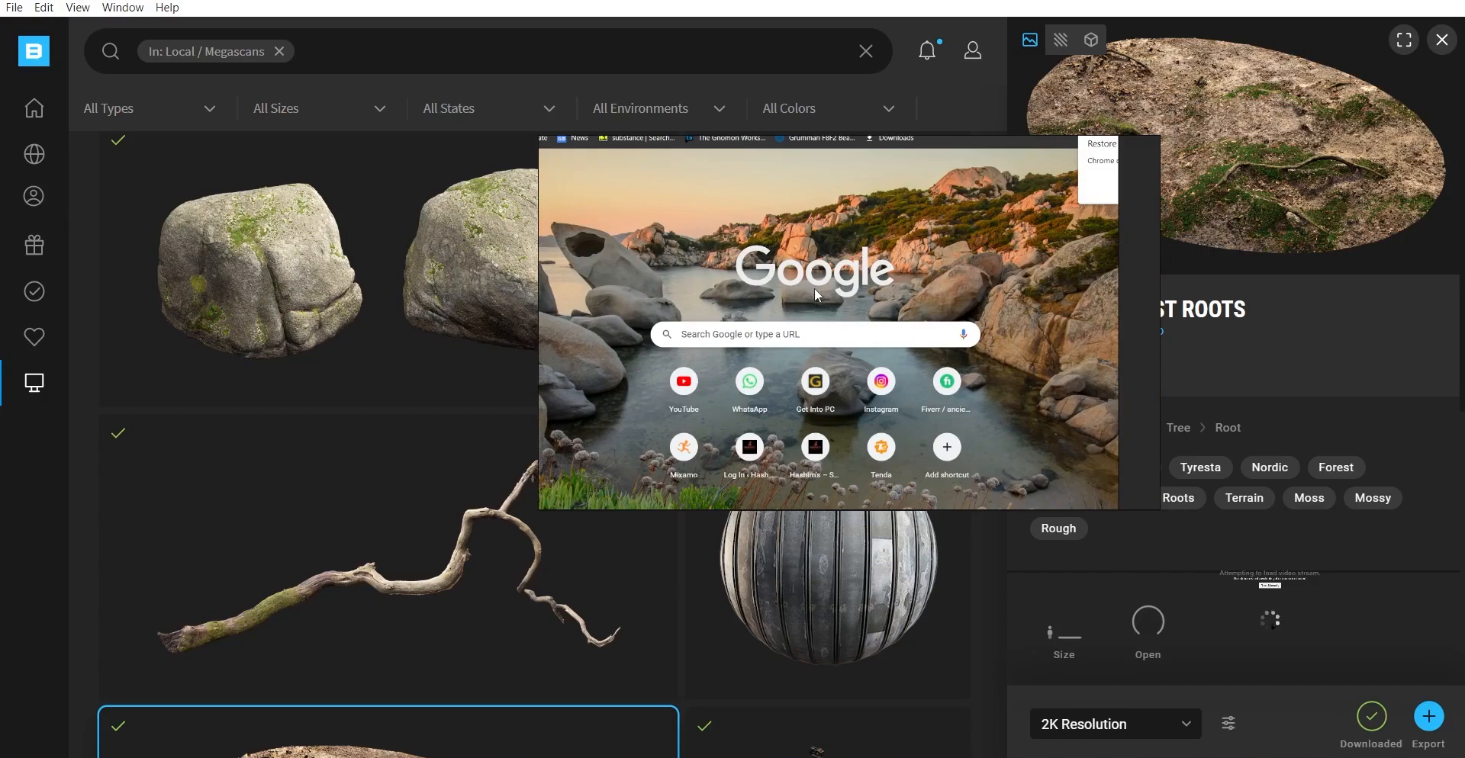
pyautogui.scroll(-2, 817, 296)
pyautogui.scroll(4, 847, 309)
pyautogui.scroll(-2, 868, 323)
pyautogui.scroll(4, 807, 392)
pyautogui.moveTo(766, 336); pyautogui.dragTo(659, 357)
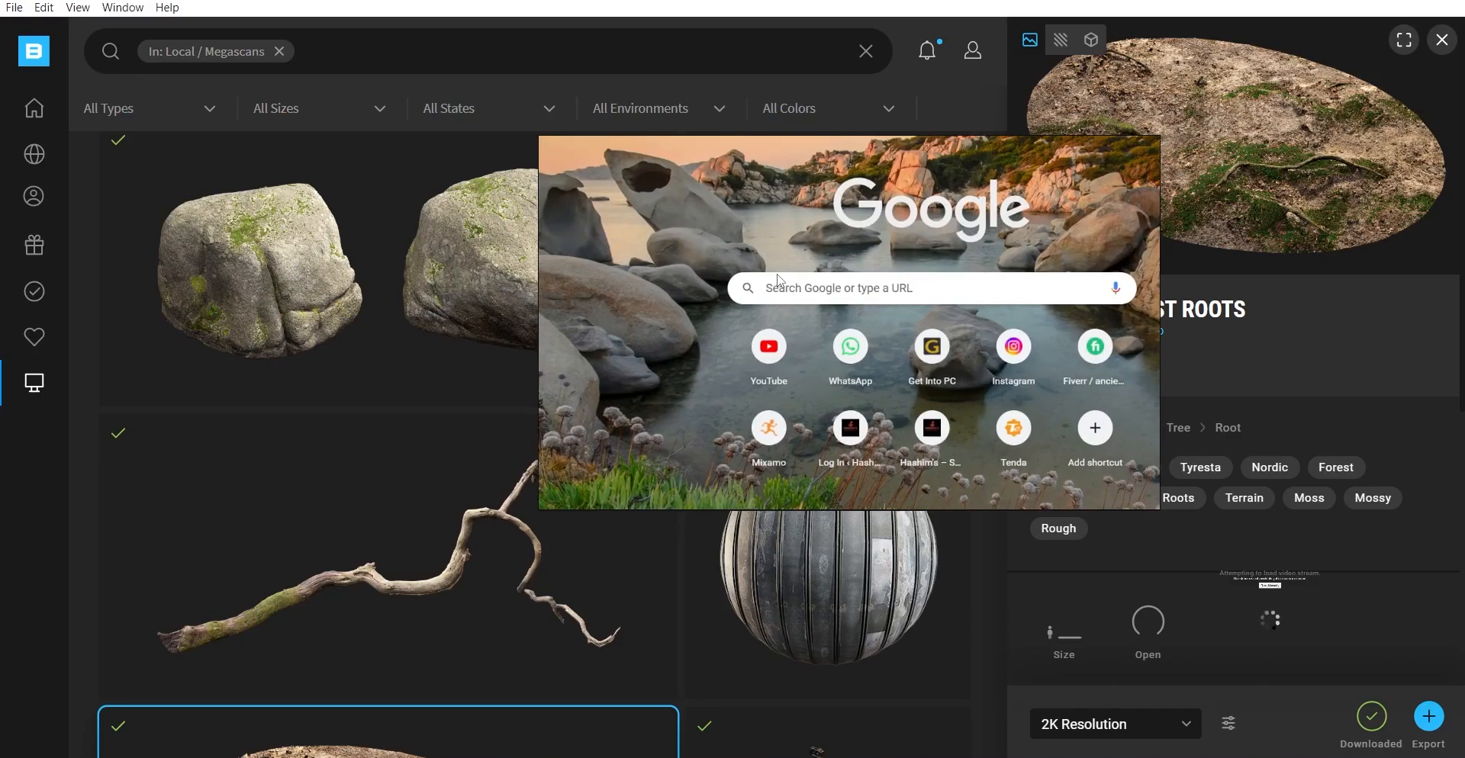
pyautogui.scroll(-3, 777, 274)
pyautogui.scroll(3, 805, 297)
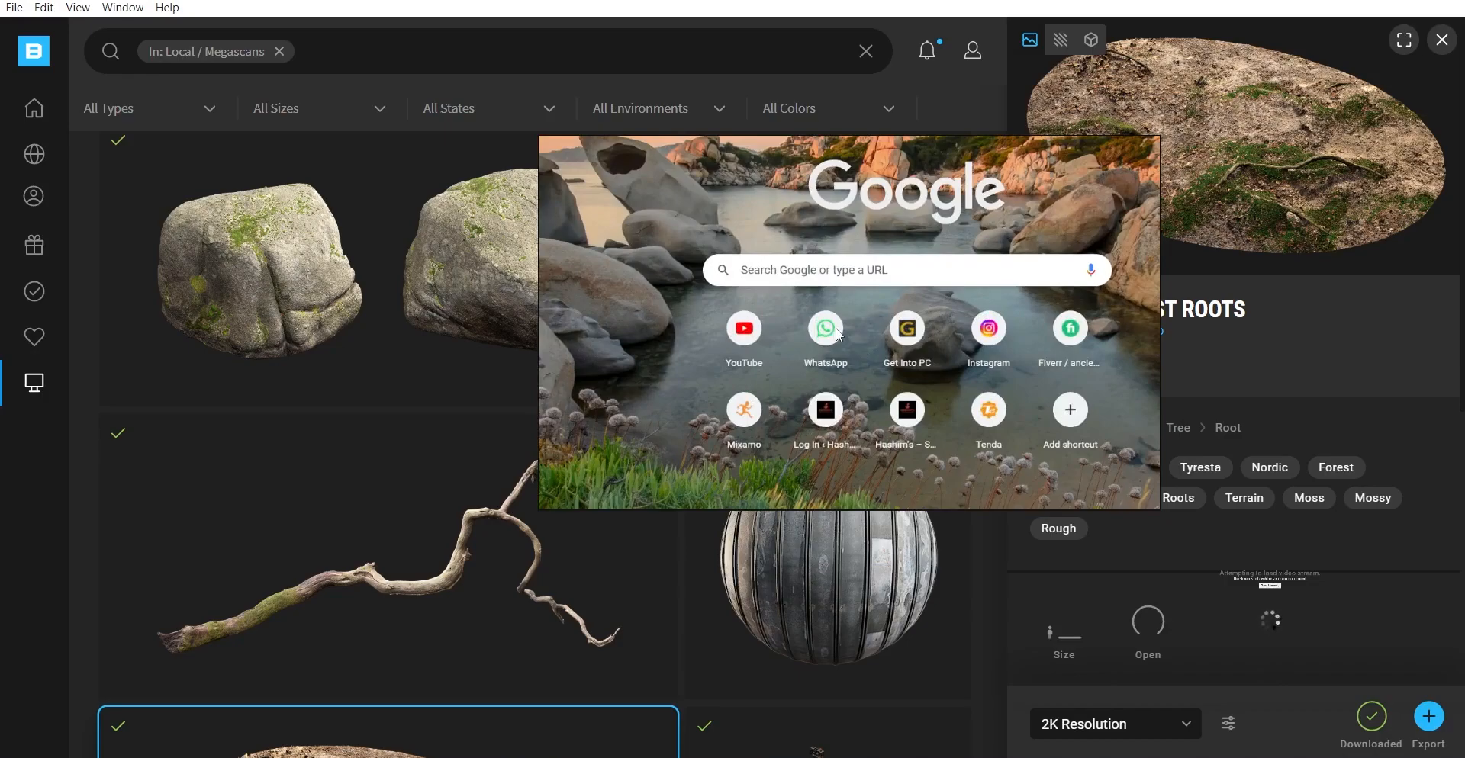
pyautogui.scroll(-2, 840, 336)
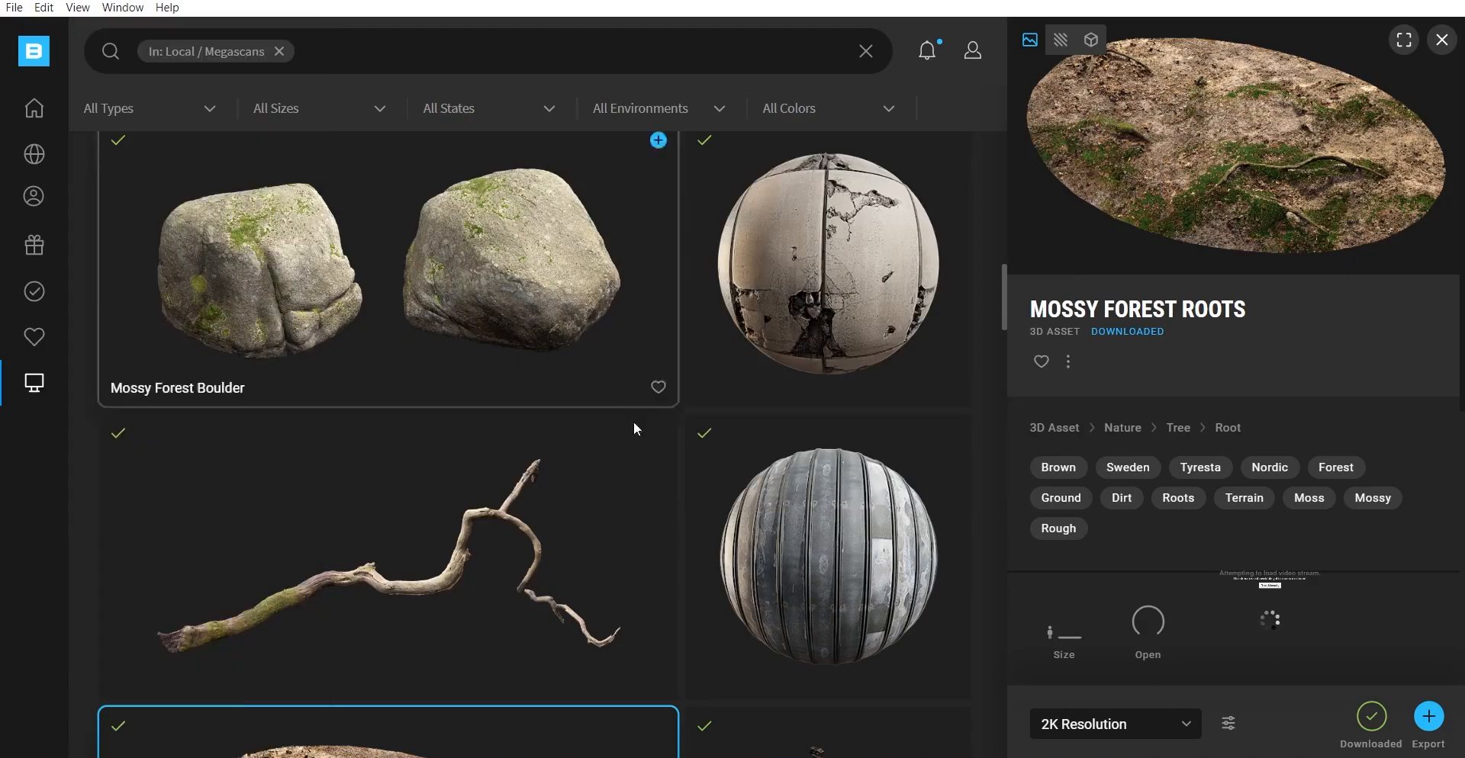
# Step: Export the Mossy Forest Roots 3D asset at 2K resolution to Blender 2.93
pyautogui.scroll(-6, 473, 457)
pyautogui.scroll(4, 530, 522)
pyautogui.scroll(1, 530, 522)
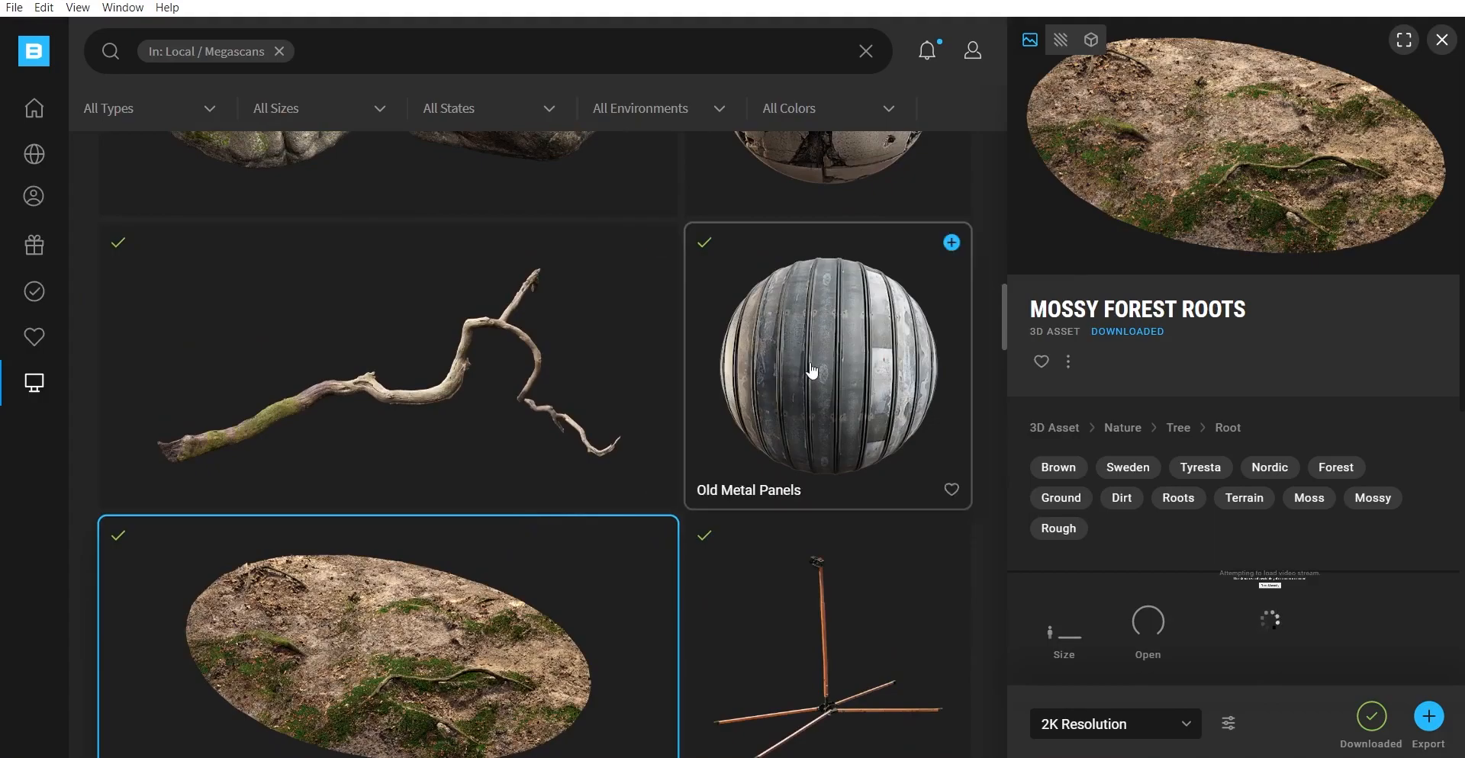
pyautogui.scroll(5, 380, 412)
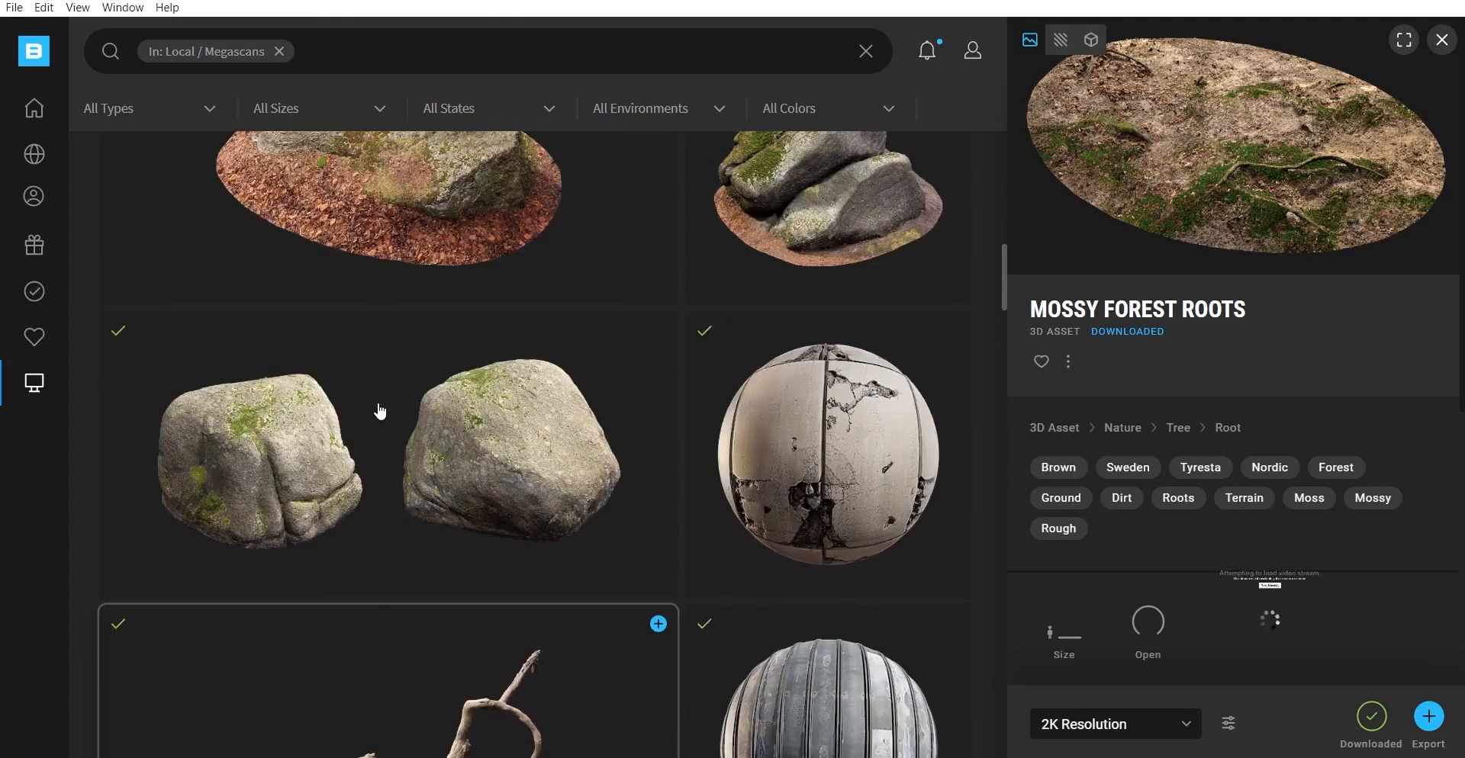
pyautogui.scroll(10, 641, 366)
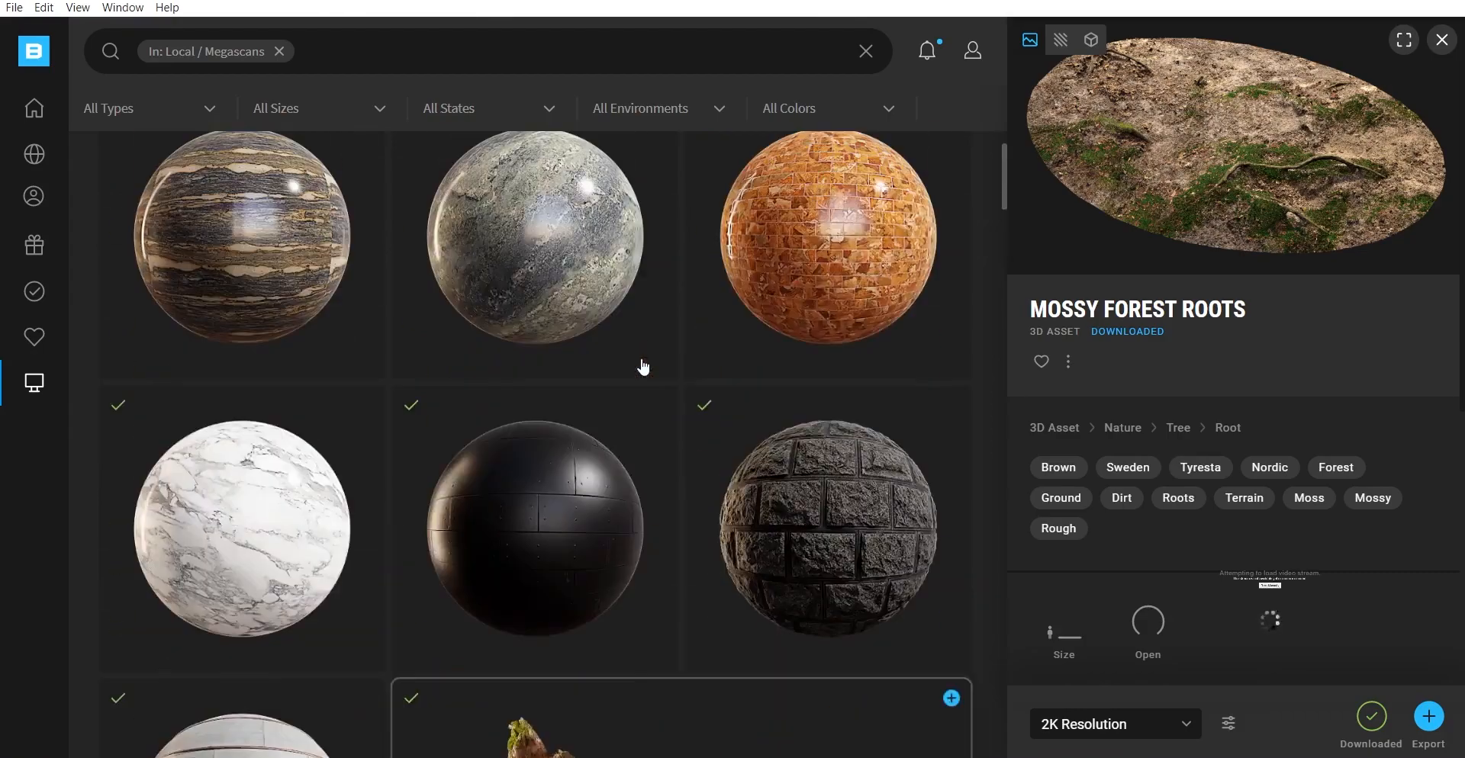
pyautogui.scroll(-12, 631, 370)
pyautogui.scroll(-13, 587, 376)
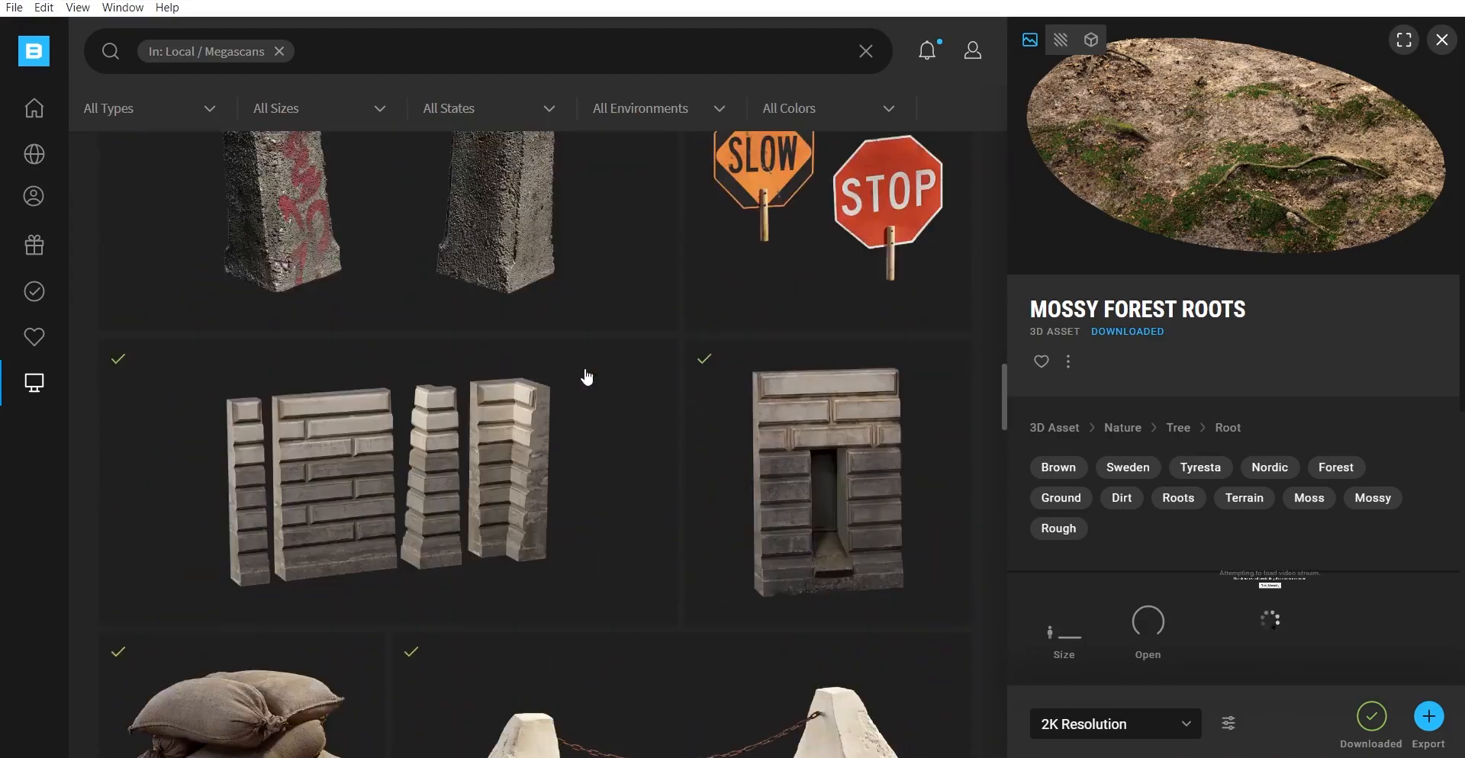
pyautogui.scroll(4, 586, 376)
pyautogui.scroll(1, 467, 323)
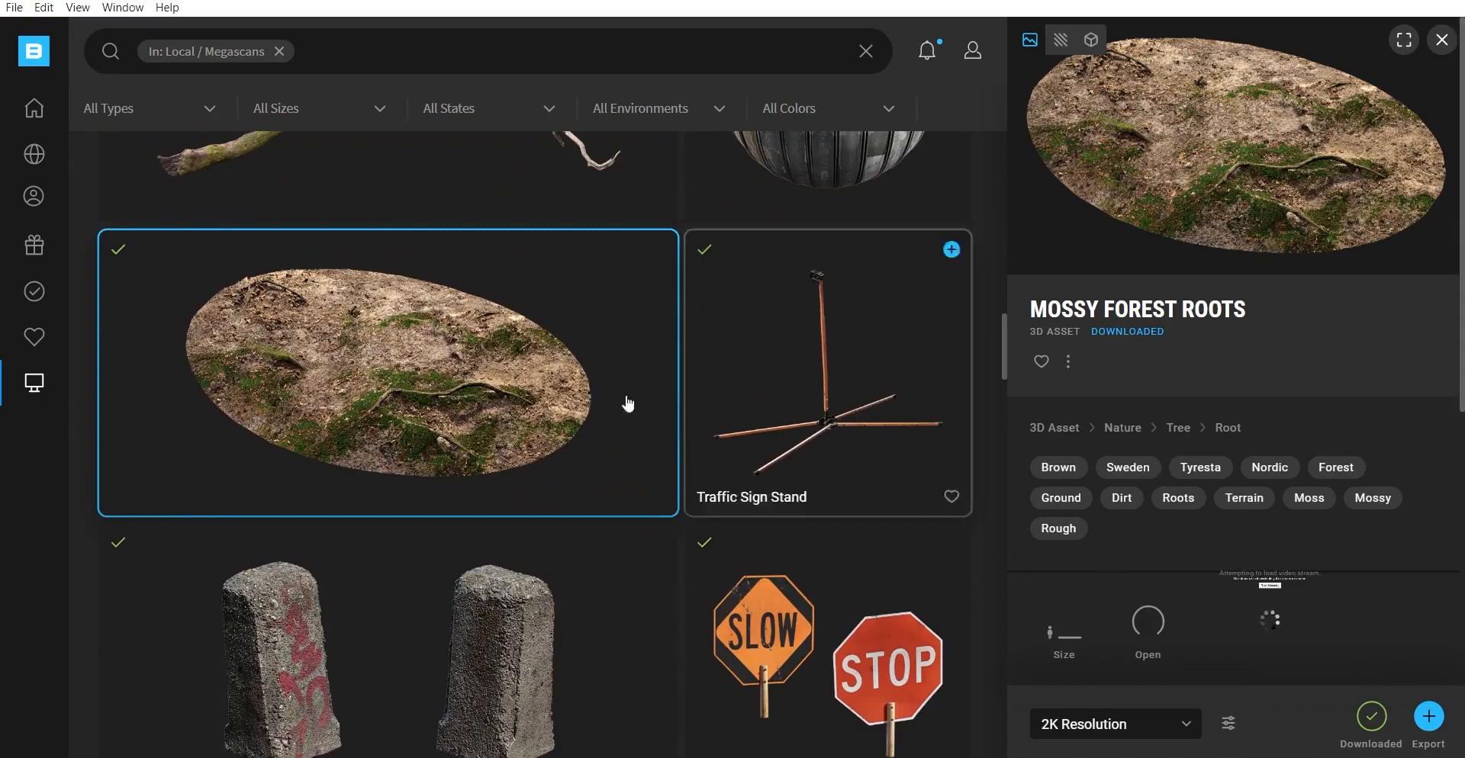
pyautogui.click(1430, 717)
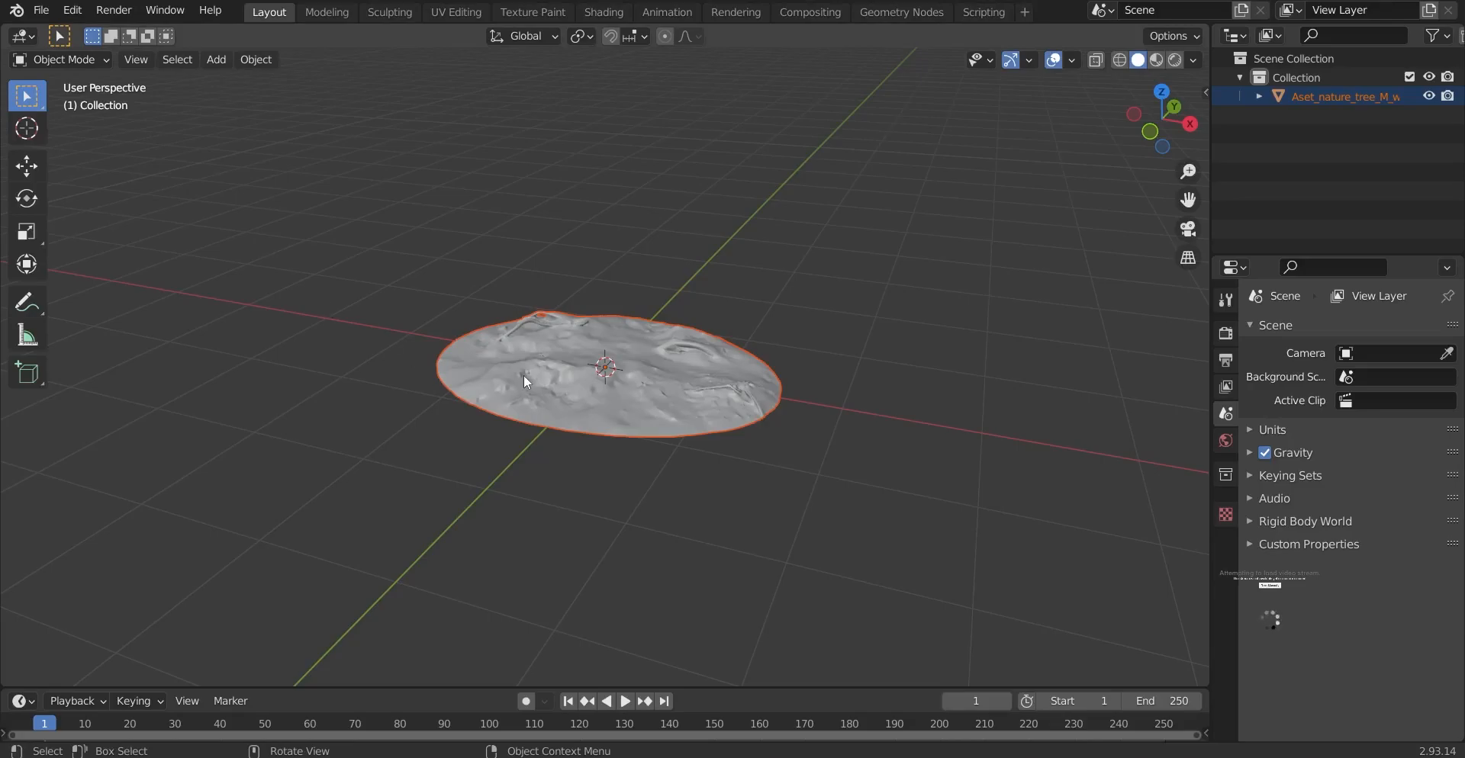
# Step: Select and copy the imported Mossy Forest Roots ground object in Blender 2.93
pyautogui.moveTo(522, 377); pyautogui.dragTo(624, 512, button='middle')
pyautogui.click(624, 511)
pyautogui.click(685, 406)
pyautogui.moveTo(685, 406)
pyautogui.mouseDown(button='middle')
pyautogui.moveTo(357, 330)
pyautogui.moveTo(605, 441)
pyautogui.moveTo(686, 392)
pyautogui.mouseUp(button='middle')
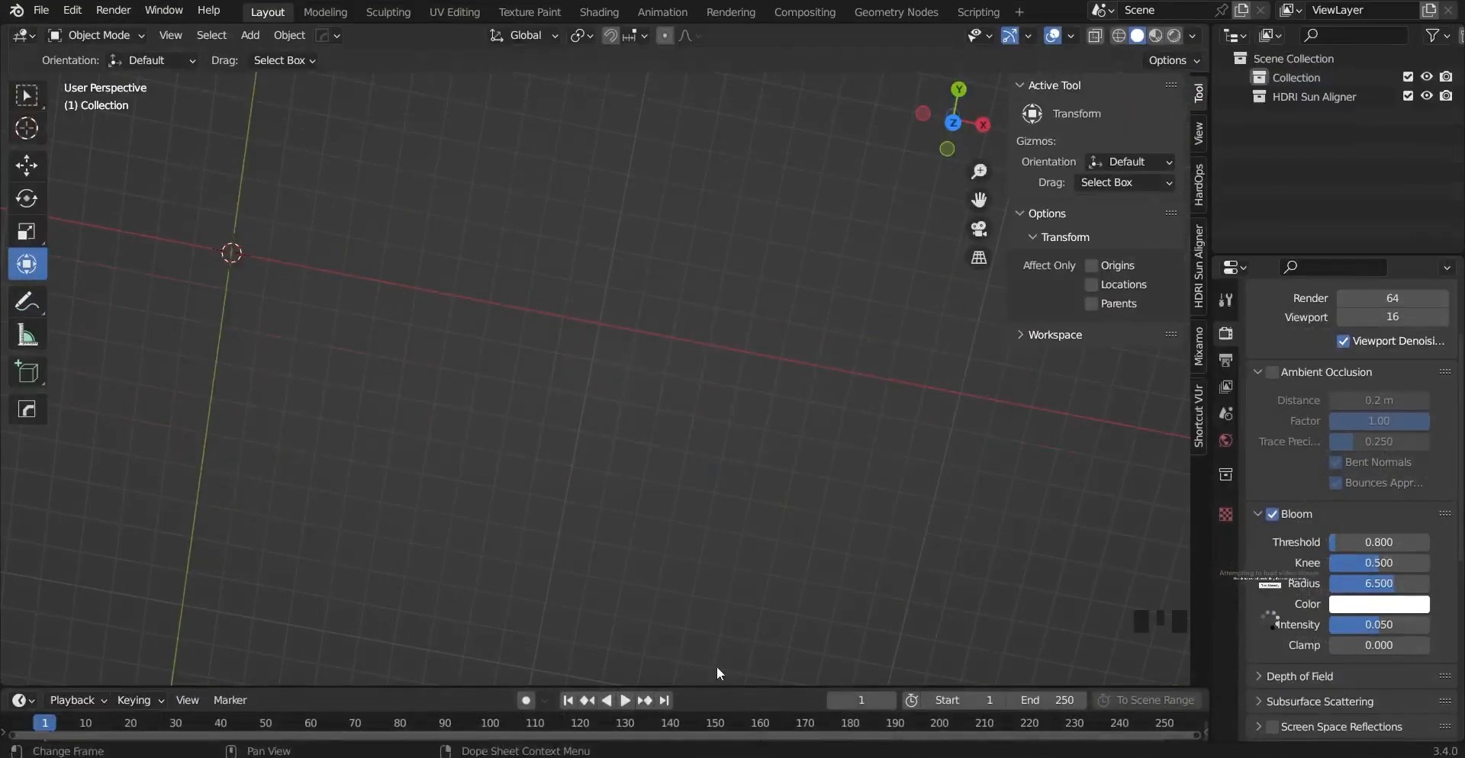
# Step: Switch to Blender 3.4 and delete the HDRI Sun Aligner collection from the scene
pyautogui.moveTo(717, 666); pyautogui.dragTo(485, 352, button='middle')
pyautogui.scroll(-10, 473, 458)
pyautogui.click(1243, 105)
pyautogui.click(1241, 143)
pyautogui.press('x')
# Step: Paste the copied ground object into the scene and frame it in the viewport
pyautogui.moveTo(366, 455); pyautogui.dragTo(519, 410, button='middle')
pyautogui.hotkey('ctrl', 'v')
pyautogui.moveTo(562, 465); pyautogui.dragTo(490, 451, button='middle')
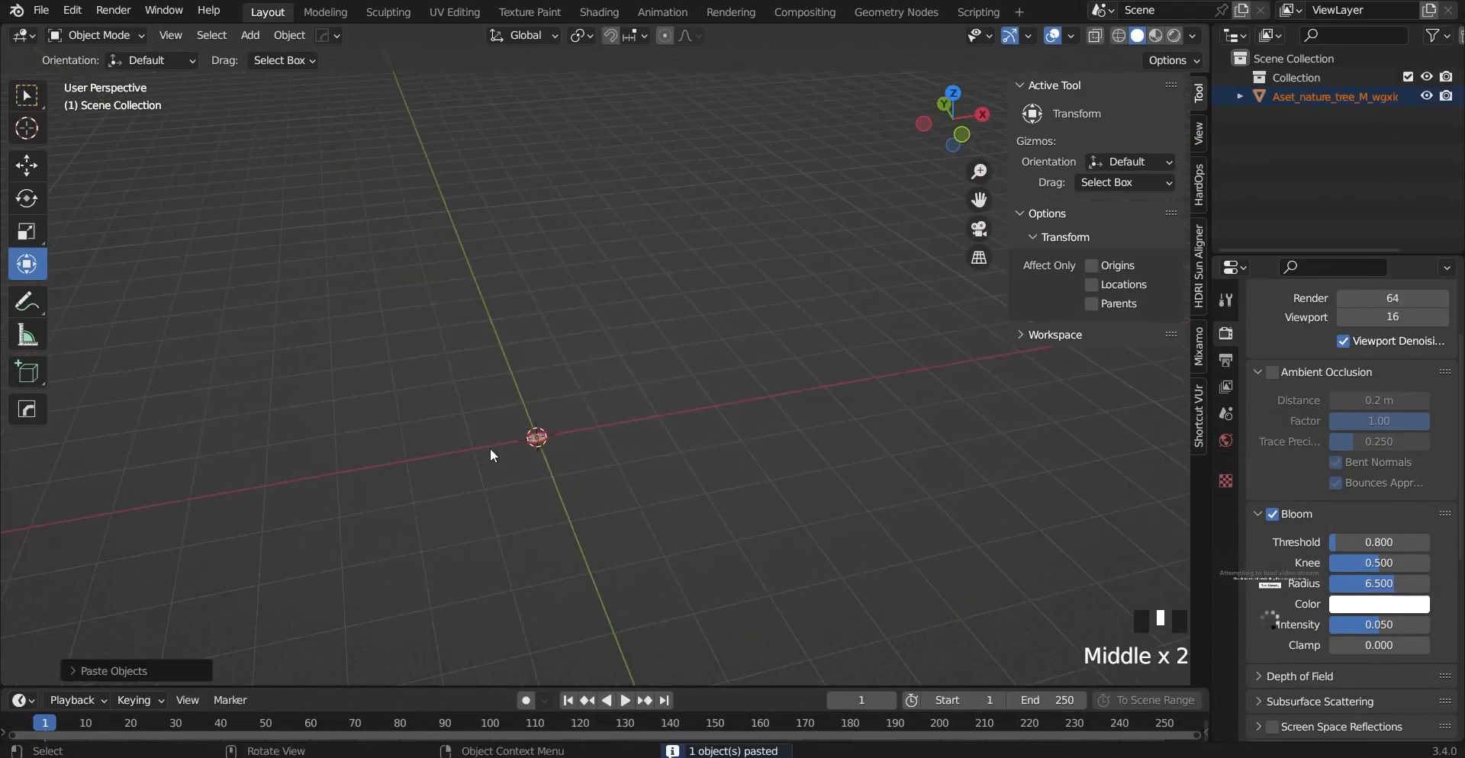
pyautogui.scroll(7, 488, 520)
pyautogui.press('KP_Decimal')
pyautogui.moveTo(487, 515); pyautogui.dragTo(557, 387, button='middle')
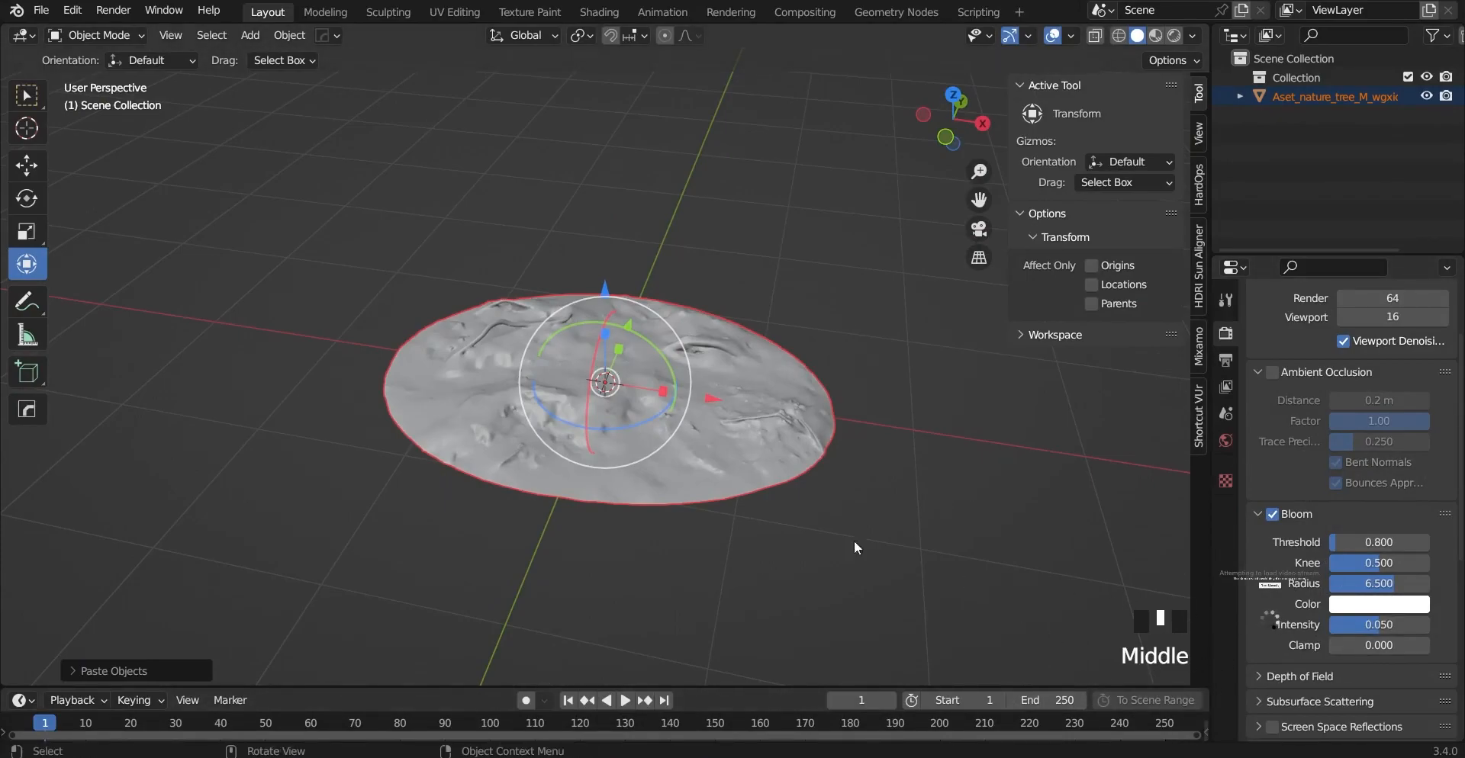
# Step: Deselect the ground object and switch the viewport to Rendered shading
pyautogui.scroll(-5, 753, 517)
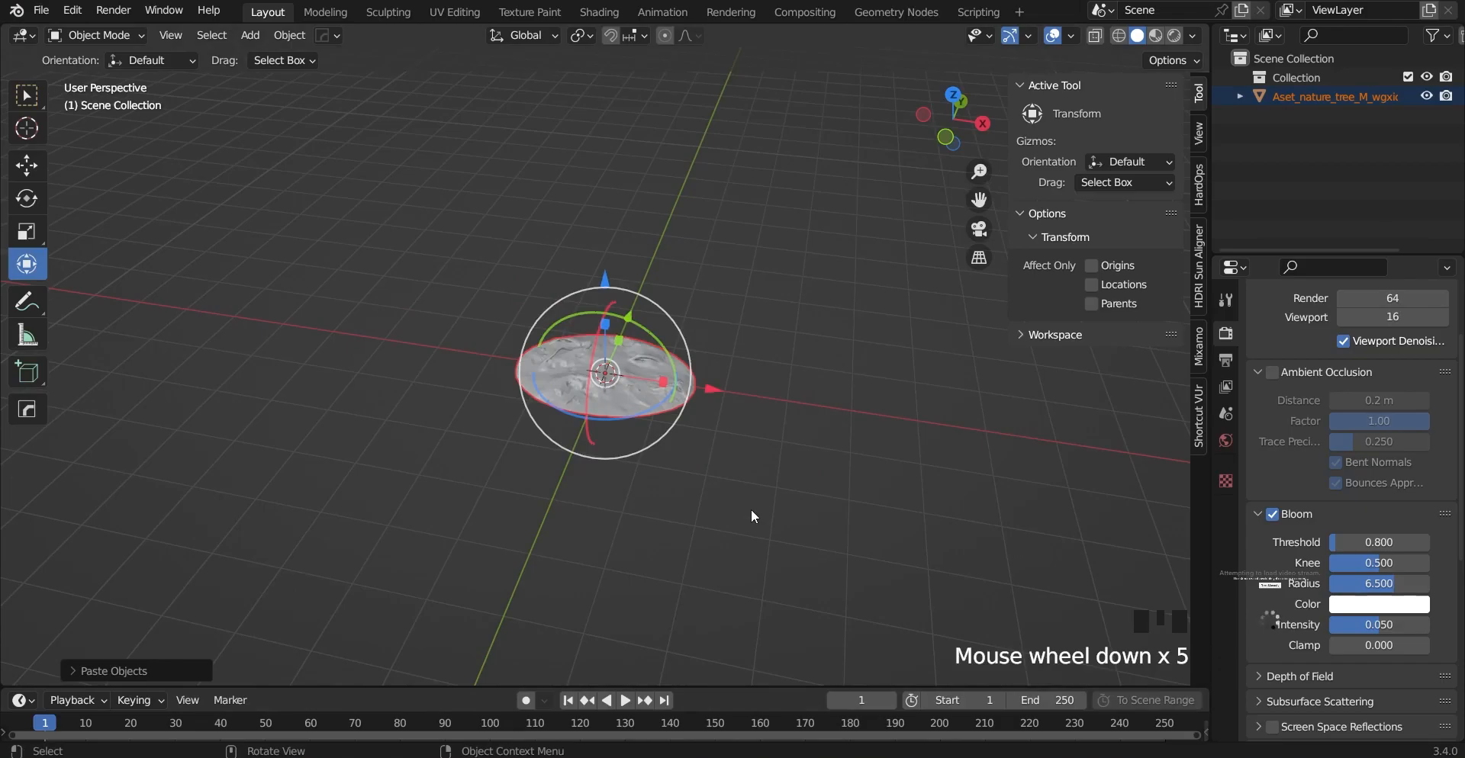
pyautogui.scroll(3, 751, 509)
pyautogui.click(765, 506)
pyautogui.press('z')
pyautogui.click(686, 397)
pyautogui.moveTo(687, 314)
pyautogui.mouseDown(button='middle')
pyautogui.moveTo(537, 309)
pyautogui.moveTo(611, 409)
pyautogui.moveTo(694, 323)
pyautogui.mouseUp(button='middle')
pyautogui.scroll(5, 686, 390)
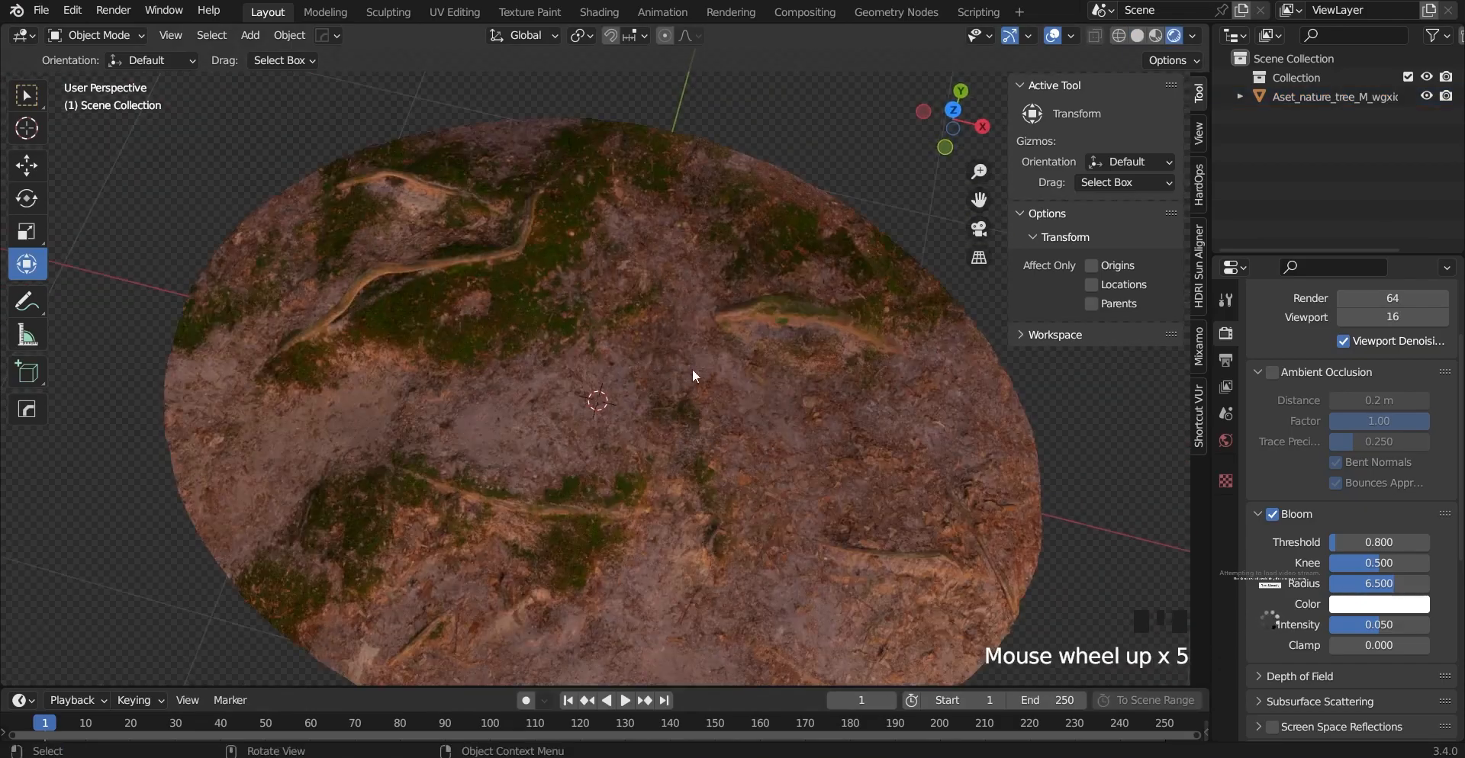
# Step: Unlink the autumn forest HDRI image from the world's environment texture
pyautogui.keyDown('shift'); pyautogui.moveTo(685, 384); pyautogui.dragTo(1180, 460, button='middle'); pyautogui.keyUp('shift')
pyautogui.click(1224, 444)
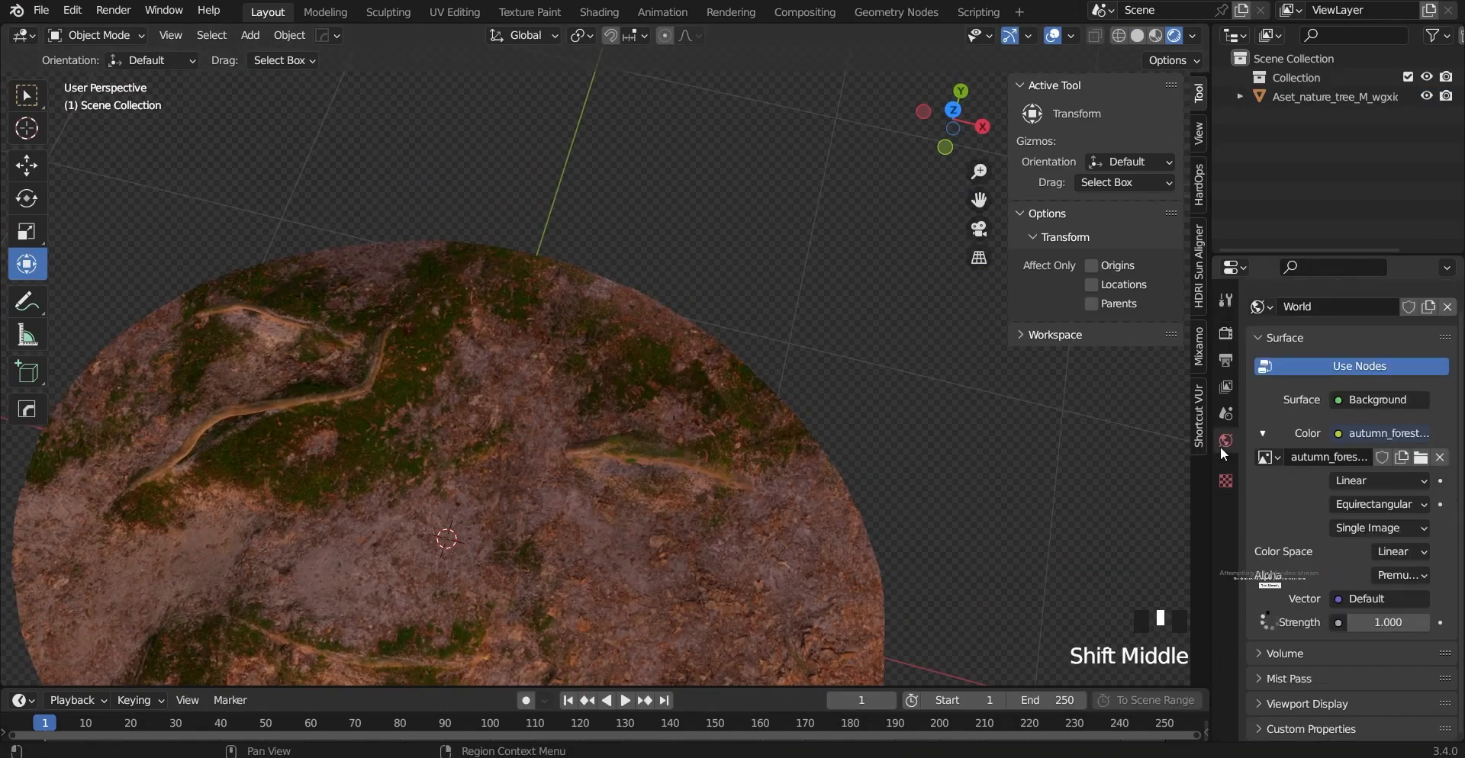
pyautogui.click(1440, 458)
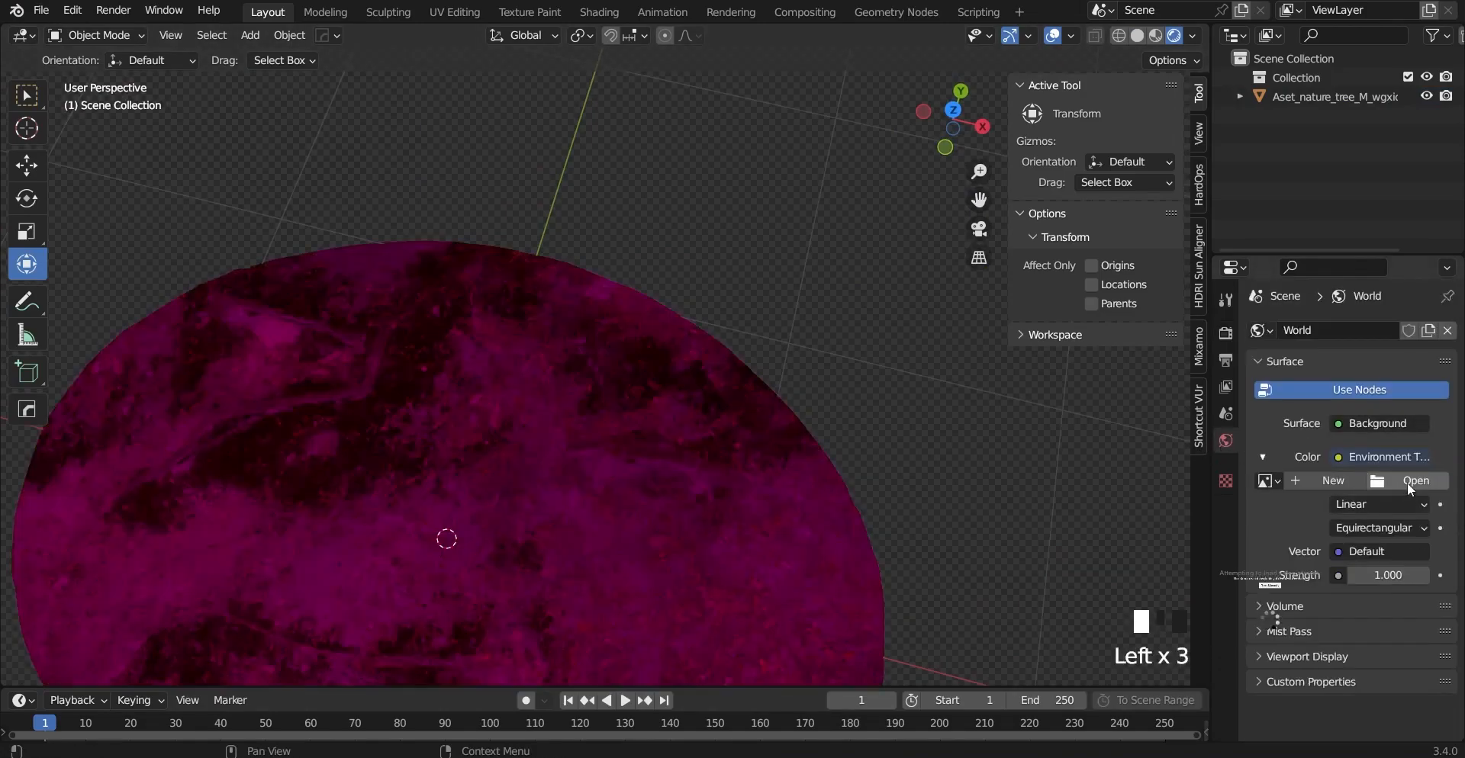
# Step: Change the world background color input to RGB and inspect the lighting on the ground
pyautogui.click(1335, 456)
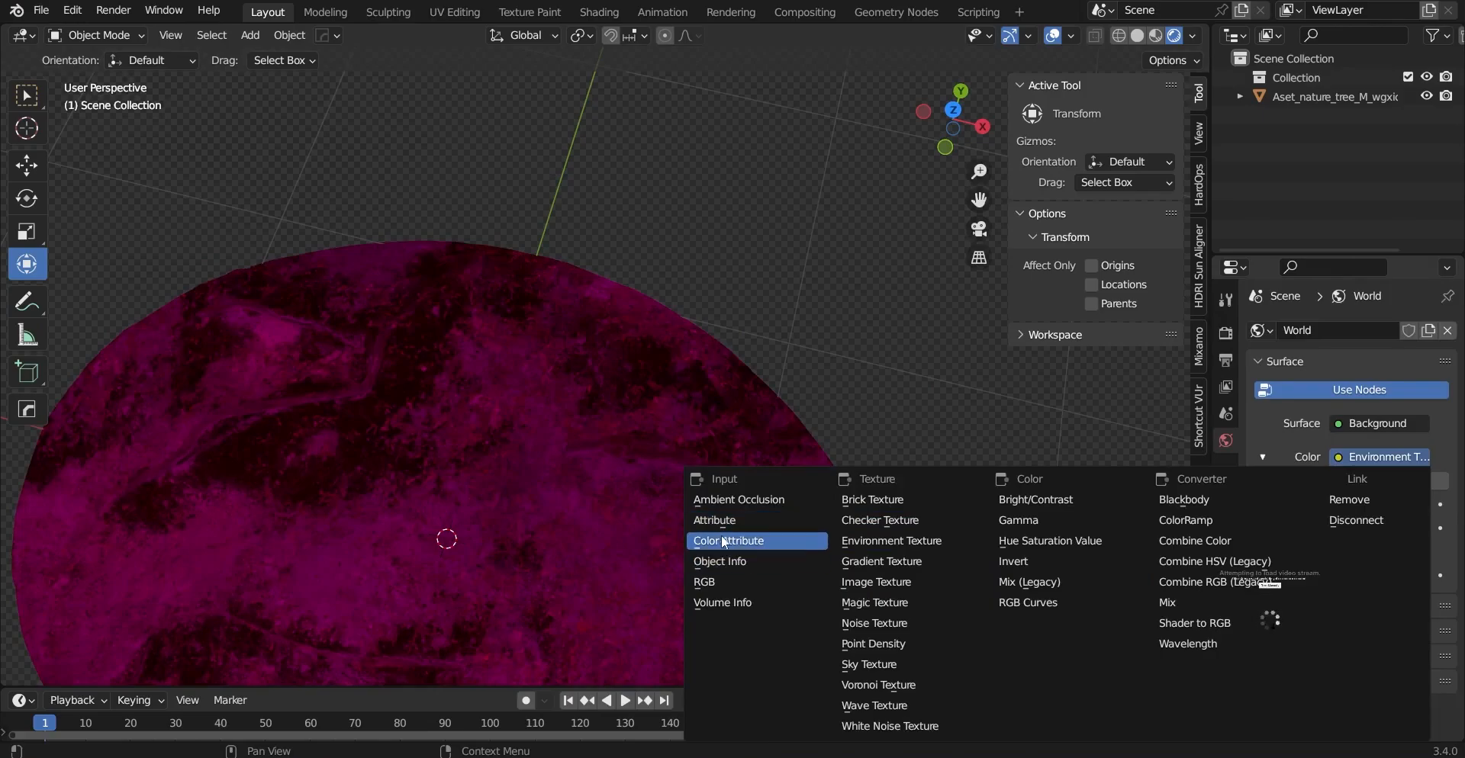
pyautogui.click(725, 582)
pyautogui.scroll(-5, 709, 379)
pyautogui.moveTo(665, 406); pyautogui.dragTo(684, 309, button='middle')
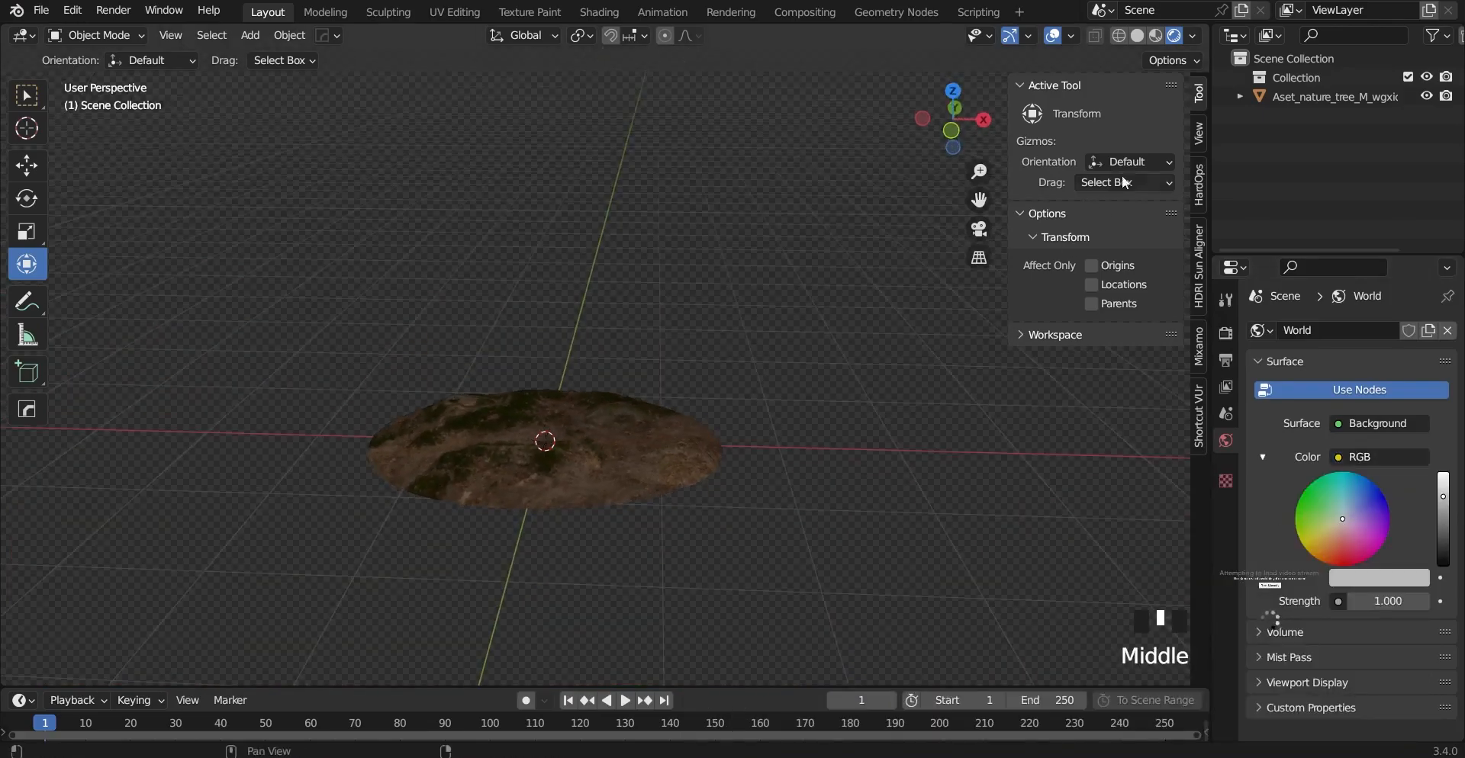
pyautogui.scroll(4, 582, 484)
pyautogui.moveTo(583, 484); pyautogui.dragTo(689, 514, button='middle')
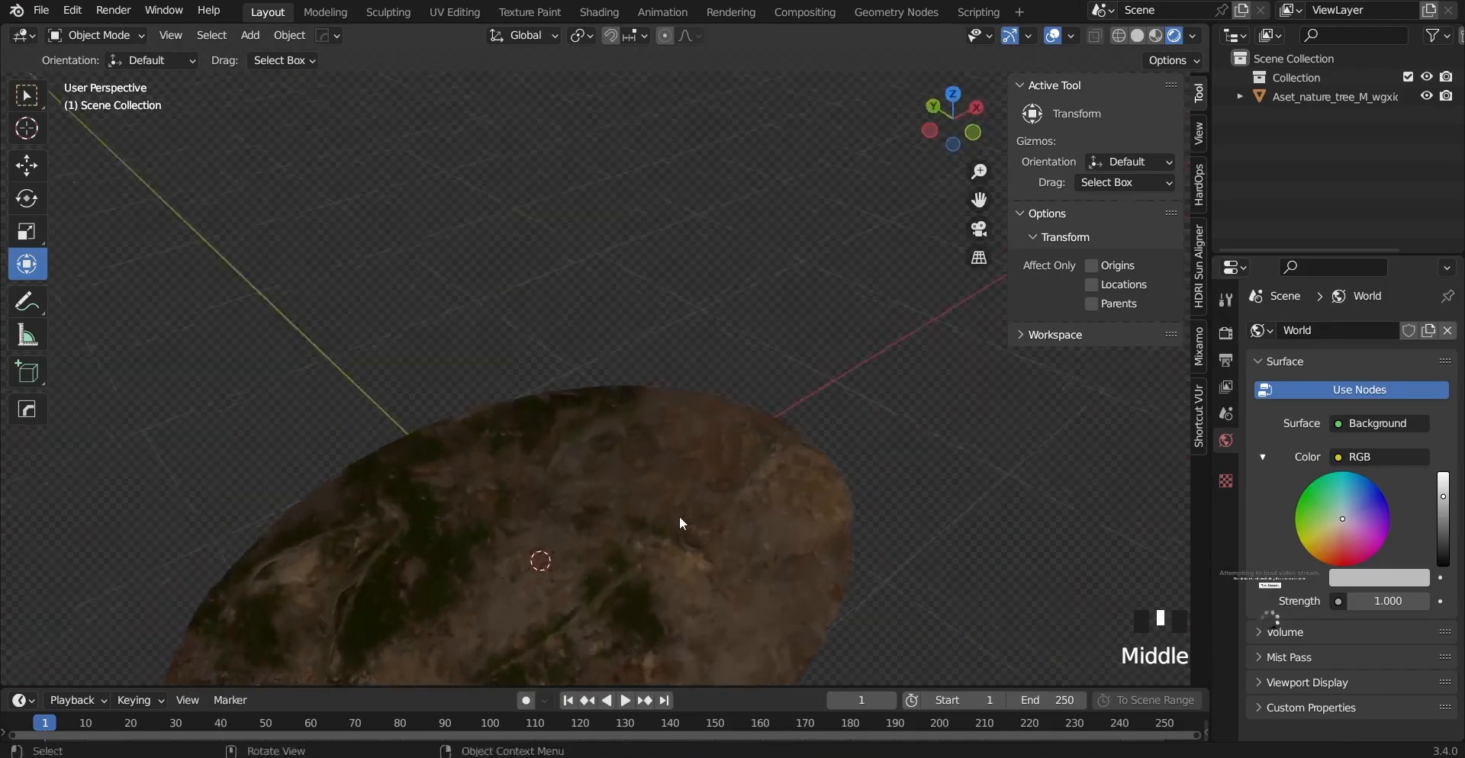
pyautogui.scroll(-3, 690, 514)
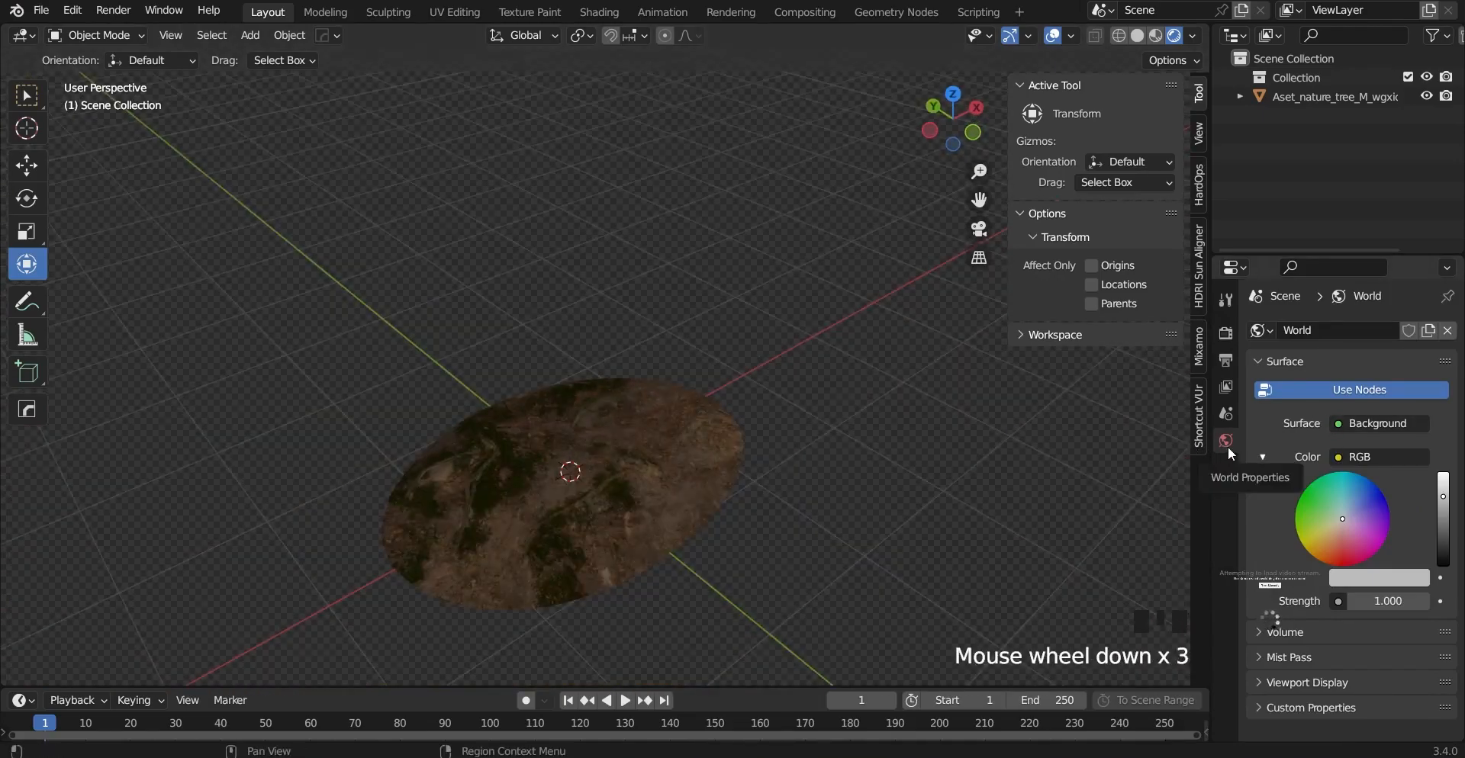
# Step: Set the world background color input to Environment Texture and start choosing an image file for it
pyautogui.click(1339, 458)
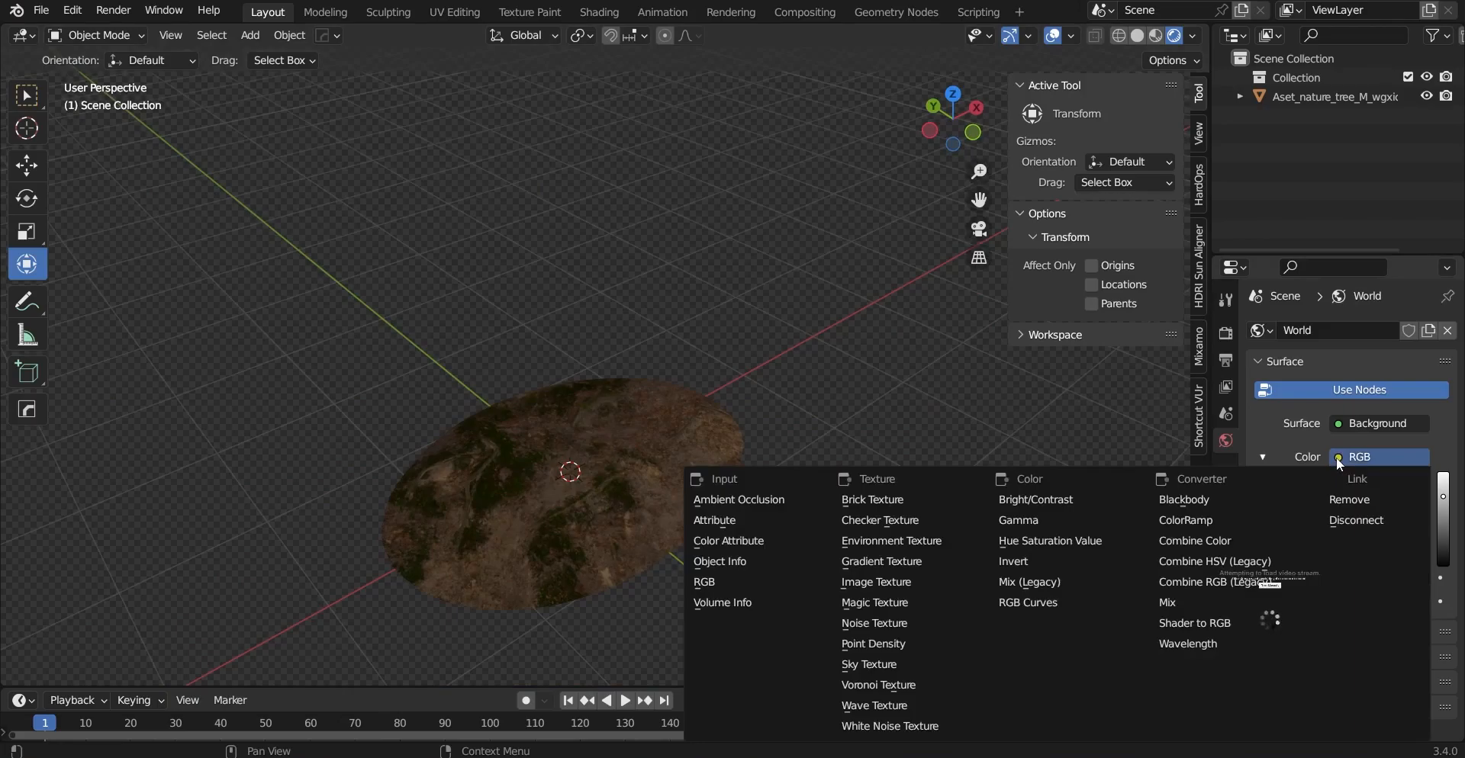
pyautogui.click(936, 538)
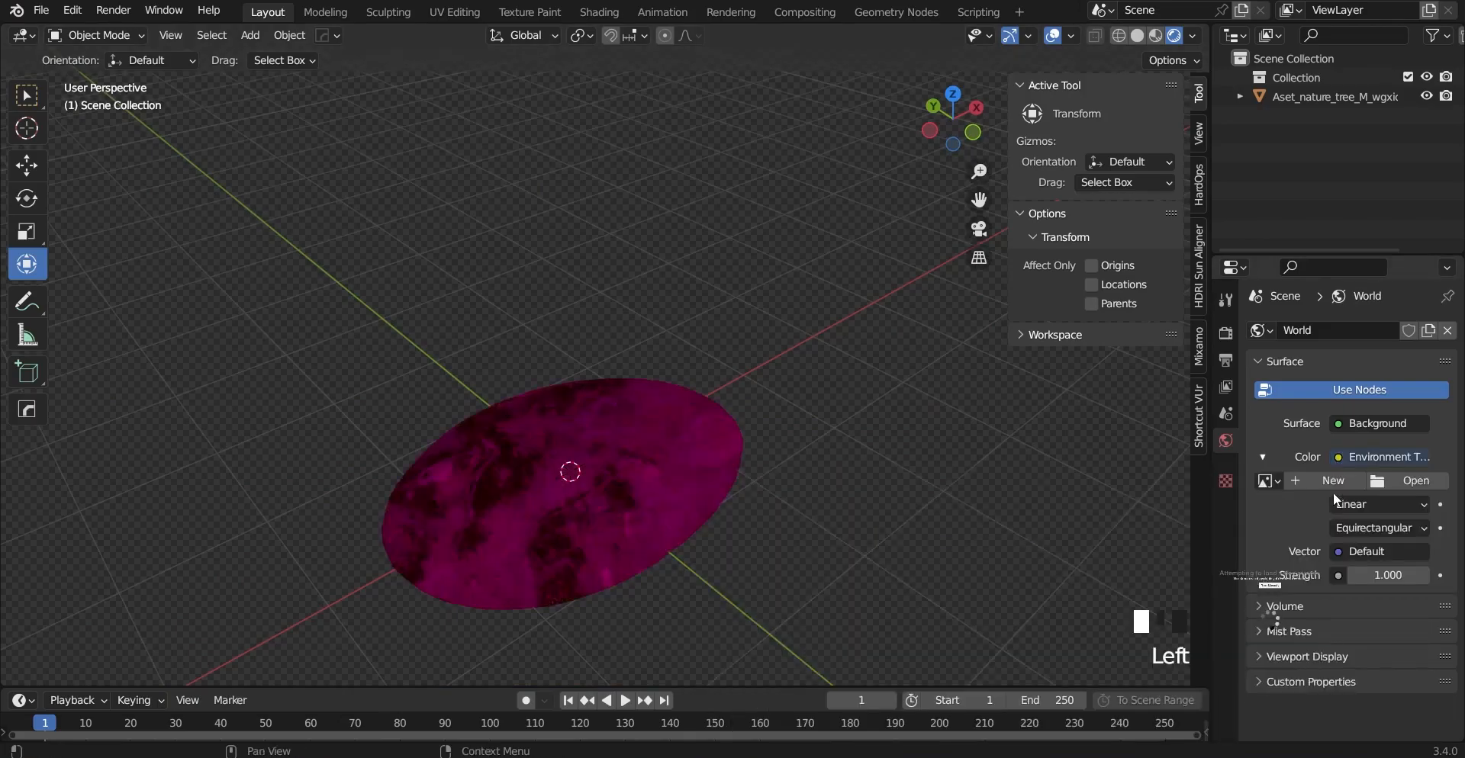
pyautogui.click(1403, 482)
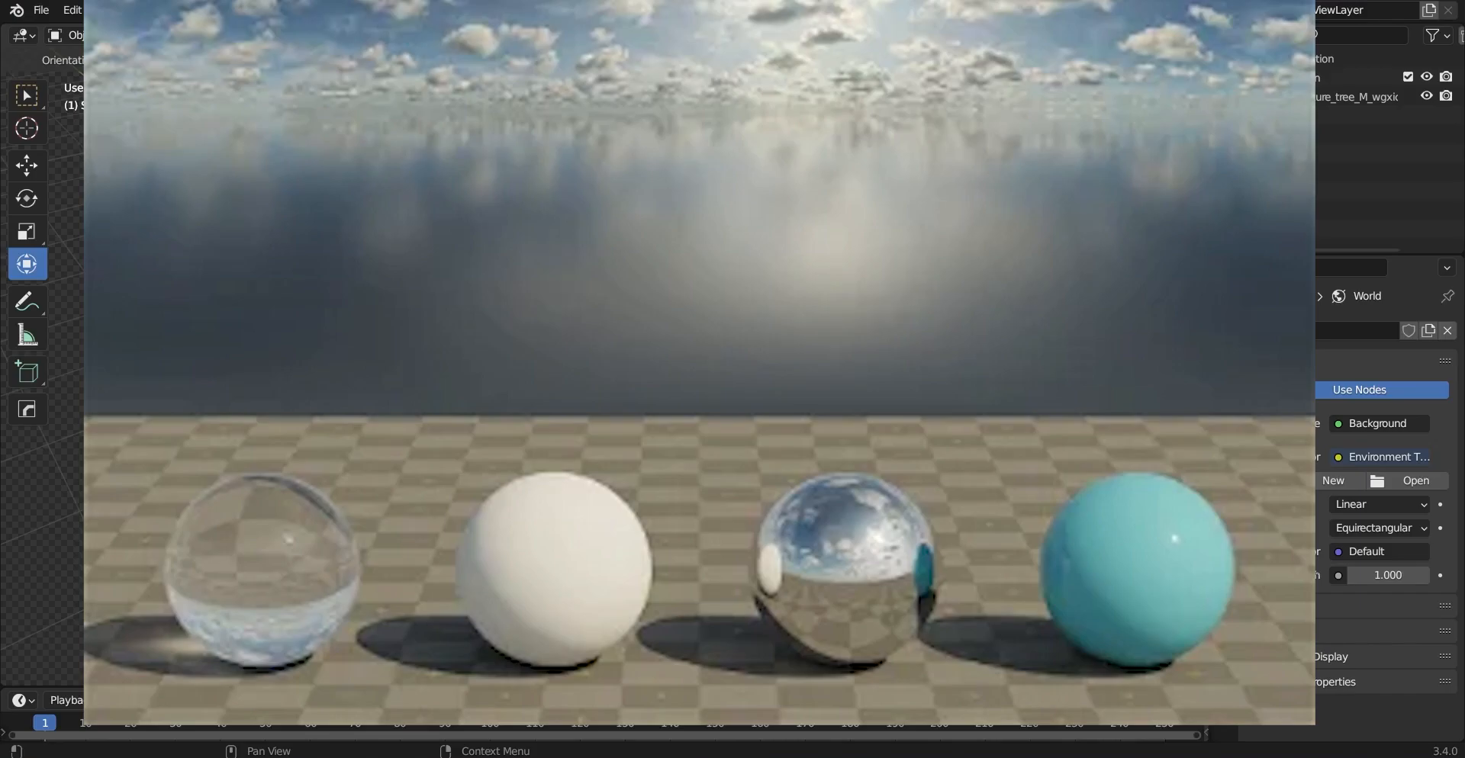
# Step: View the Poly Haven HDRIs page in Chrome and return to Blender's image file browser
pyautogui.moveTo(817, 756)
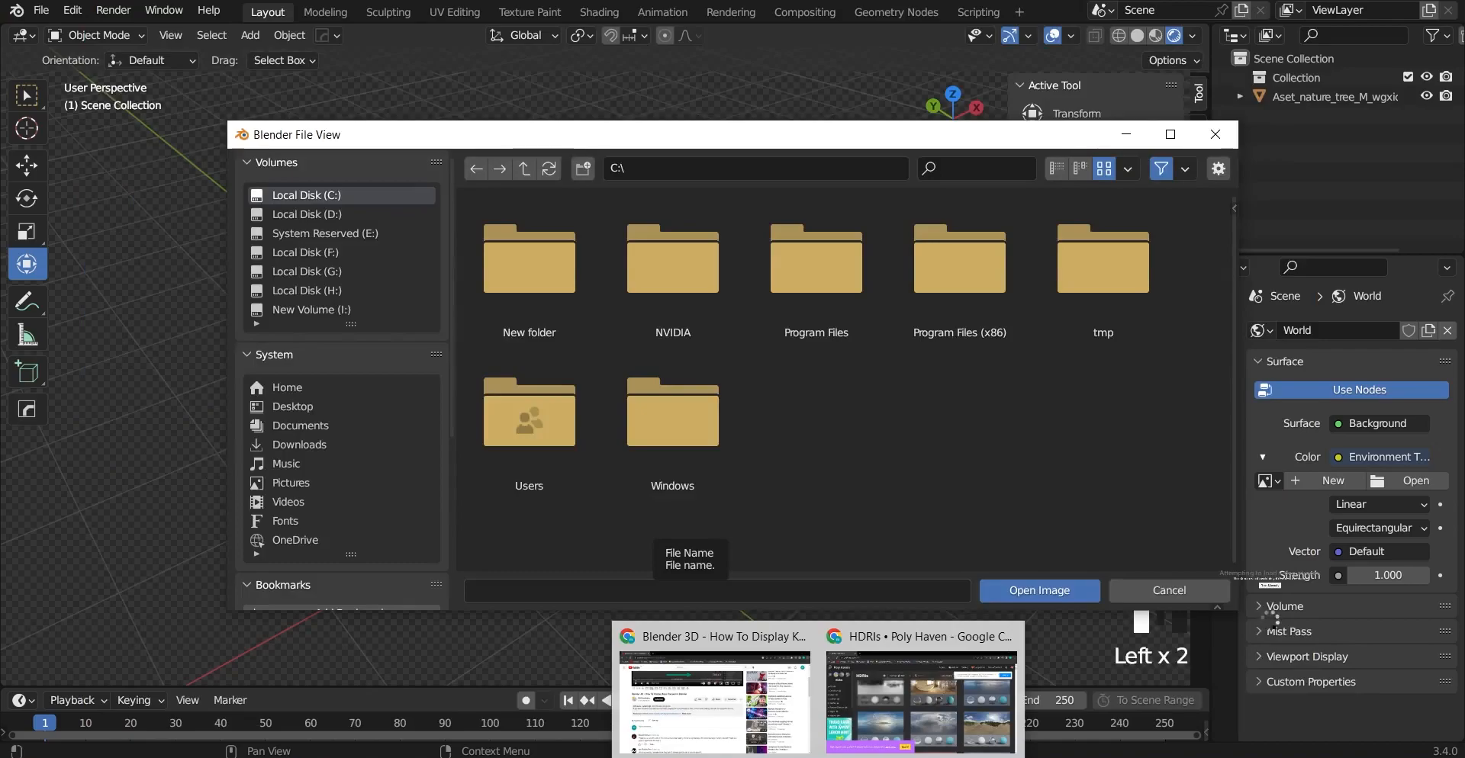
pyautogui.click(871, 730)
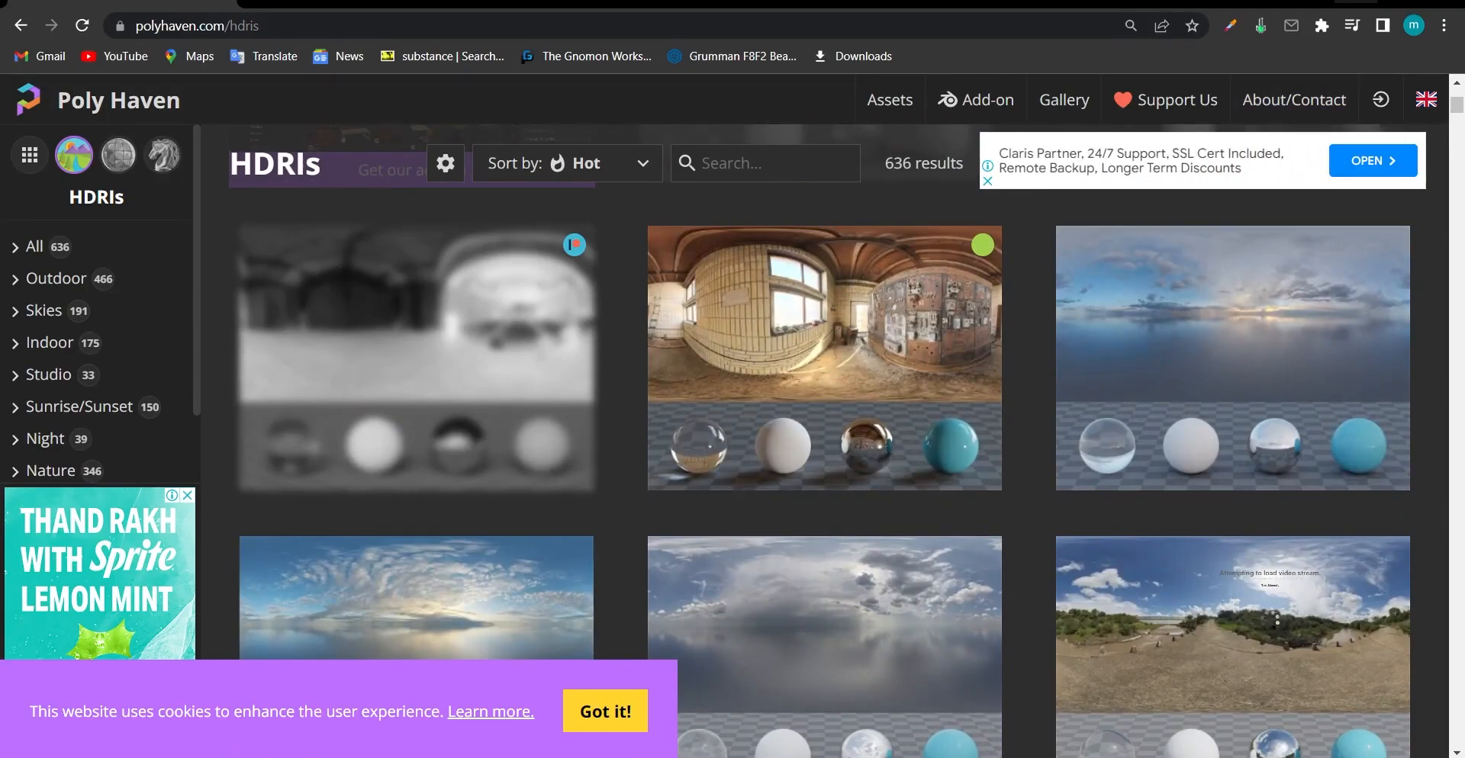
pyautogui.click(1369, 3)
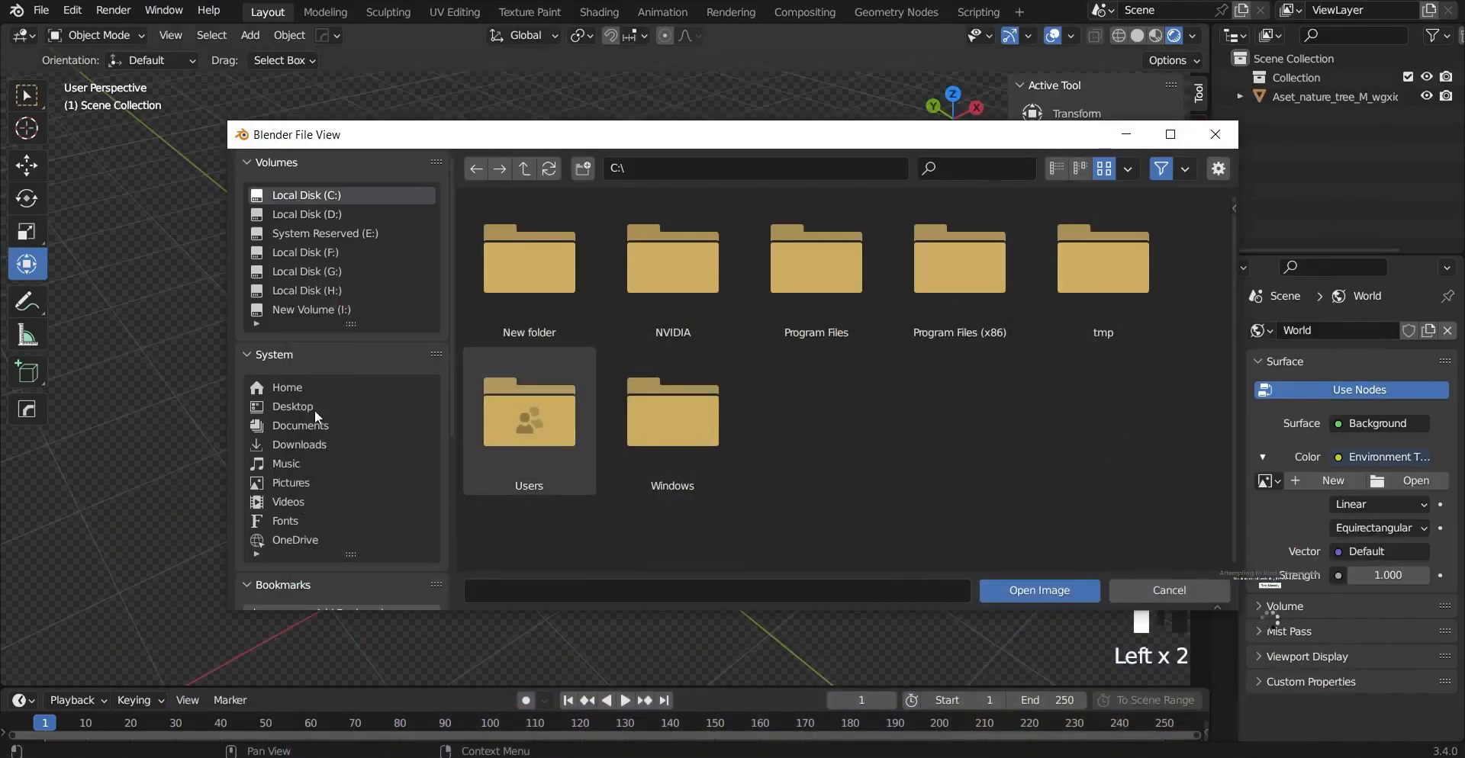
# Step: Load autumn_forest_04_1k.exr from G:\blender\hdri as the world's environment texture
pyautogui.click(307, 215)
pyautogui.click(327, 253)
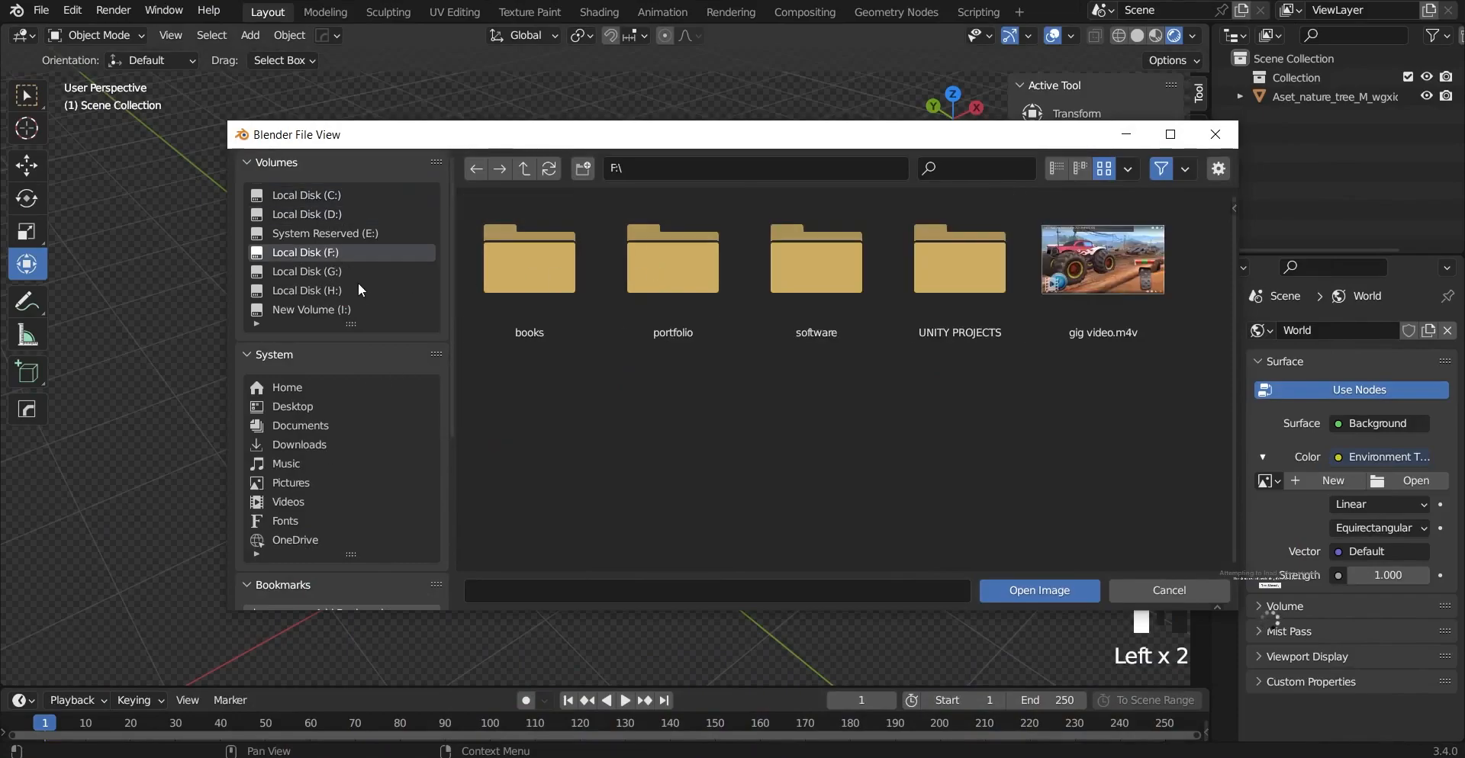
pyautogui.click(341, 274)
pyautogui.doubleClick(560, 293)
pyautogui.doubleClick(1100, 304)
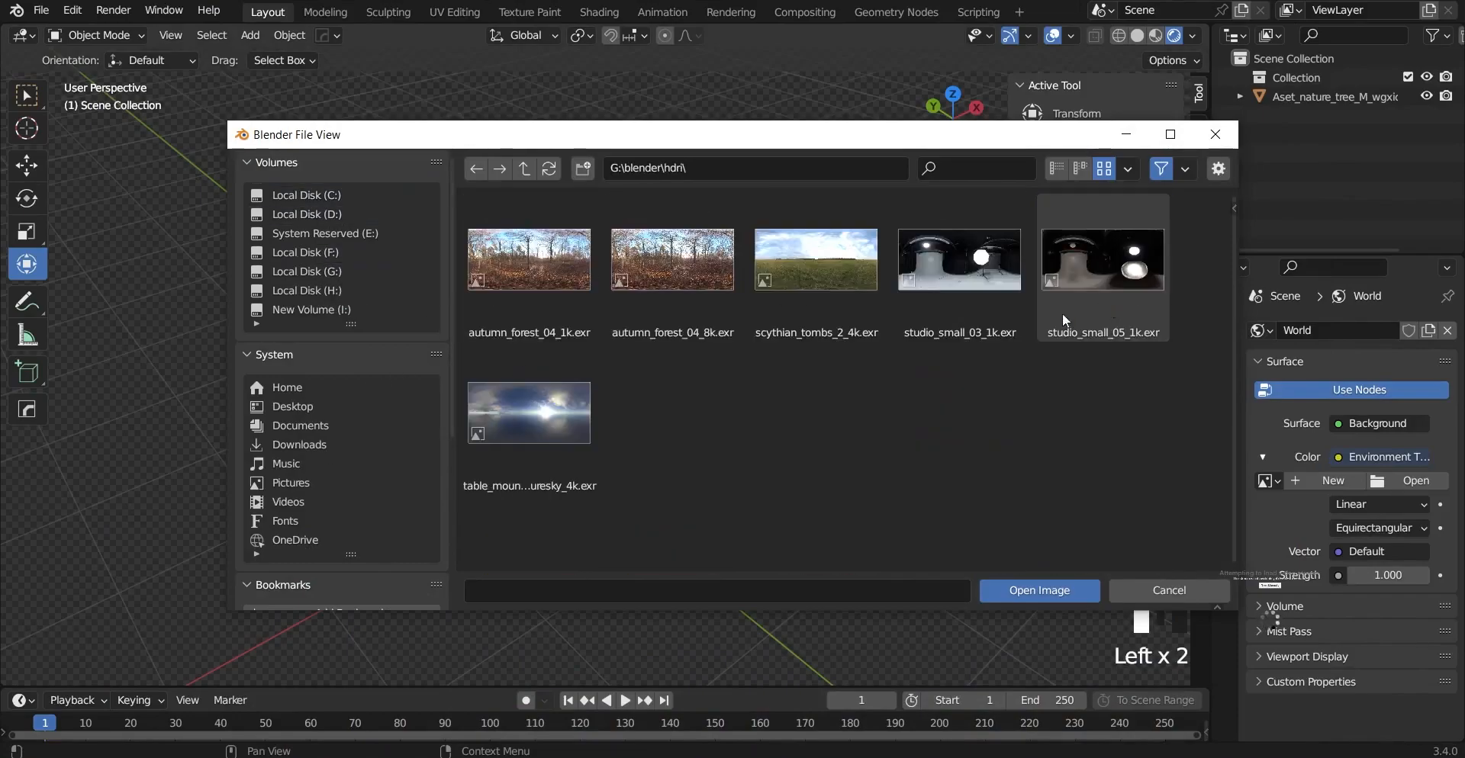
pyautogui.doubleClick(545, 290)
# Step: Undo and redo the HDRI image load, and examine the lighting on the ground from several angles
pyautogui.moveTo(757, 348); pyautogui.dragTo(598, 458, button='middle')
pyautogui.scroll(5, 592, 467)
pyautogui.hotkey('ctrl', 'z')
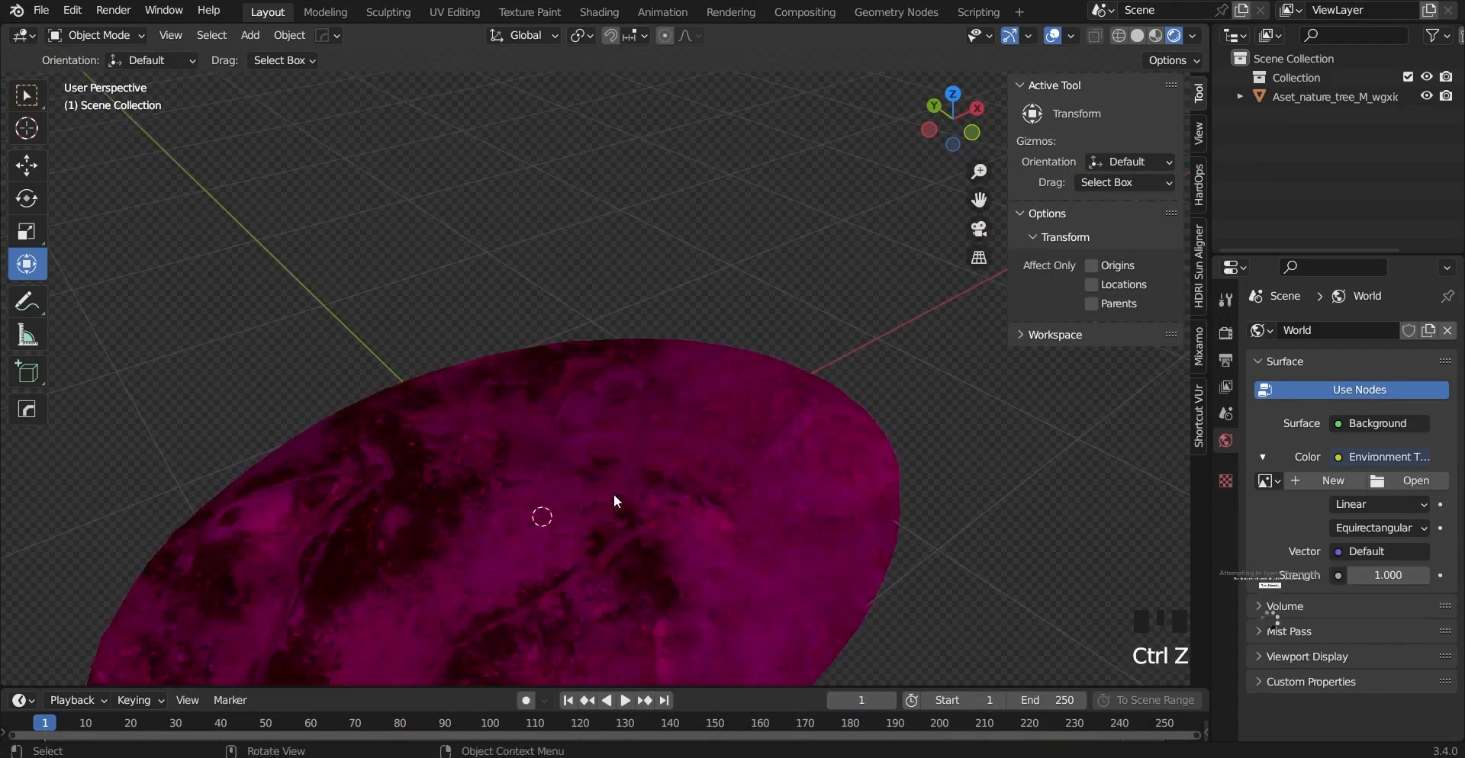
pyautogui.hotkey('ctrl', 'shift', 'z')
pyautogui.scroll(-5, 693, 479)
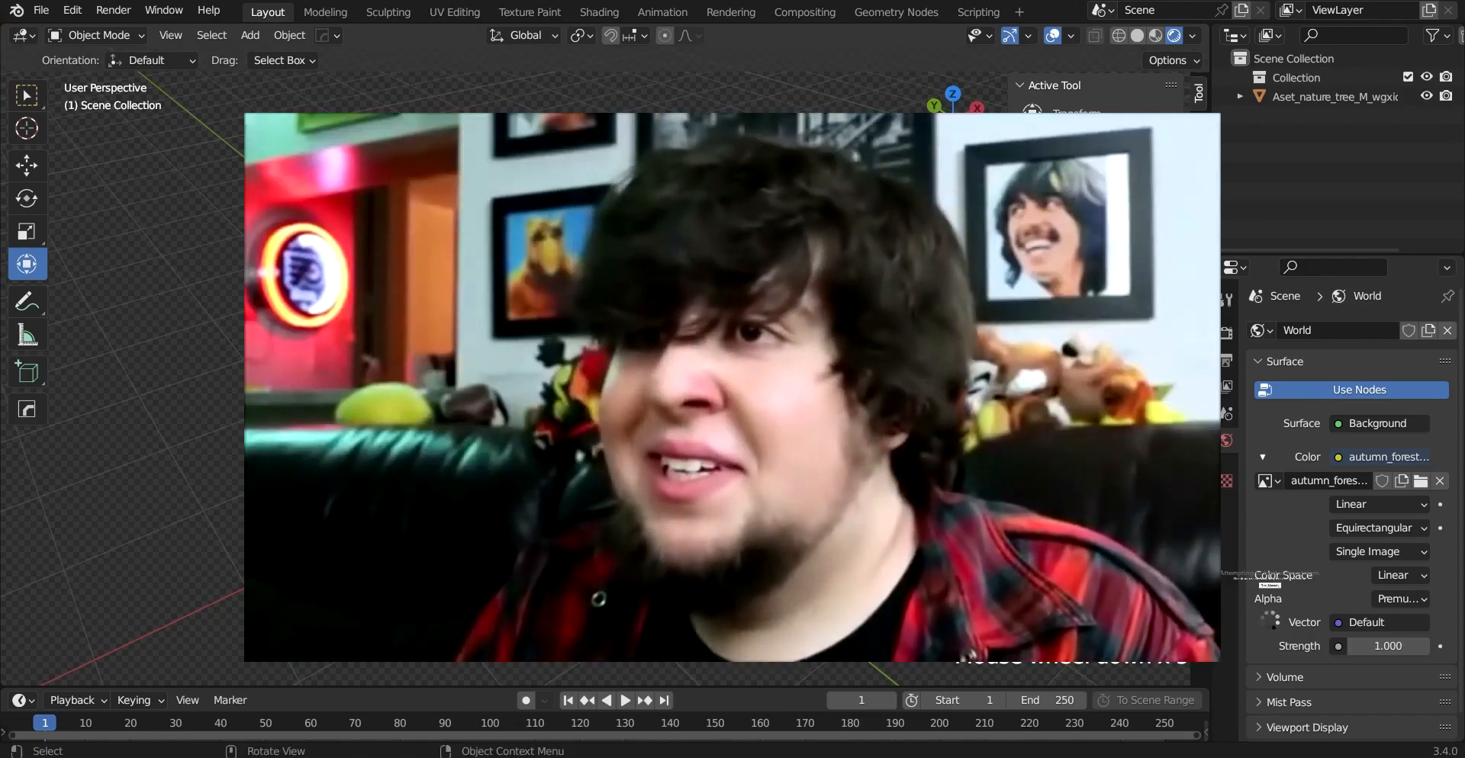
pyautogui.scroll(5, 610, 381)
pyautogui.moveTo(610, 381); pyautogui.dragTo(742, 437, button='middle')
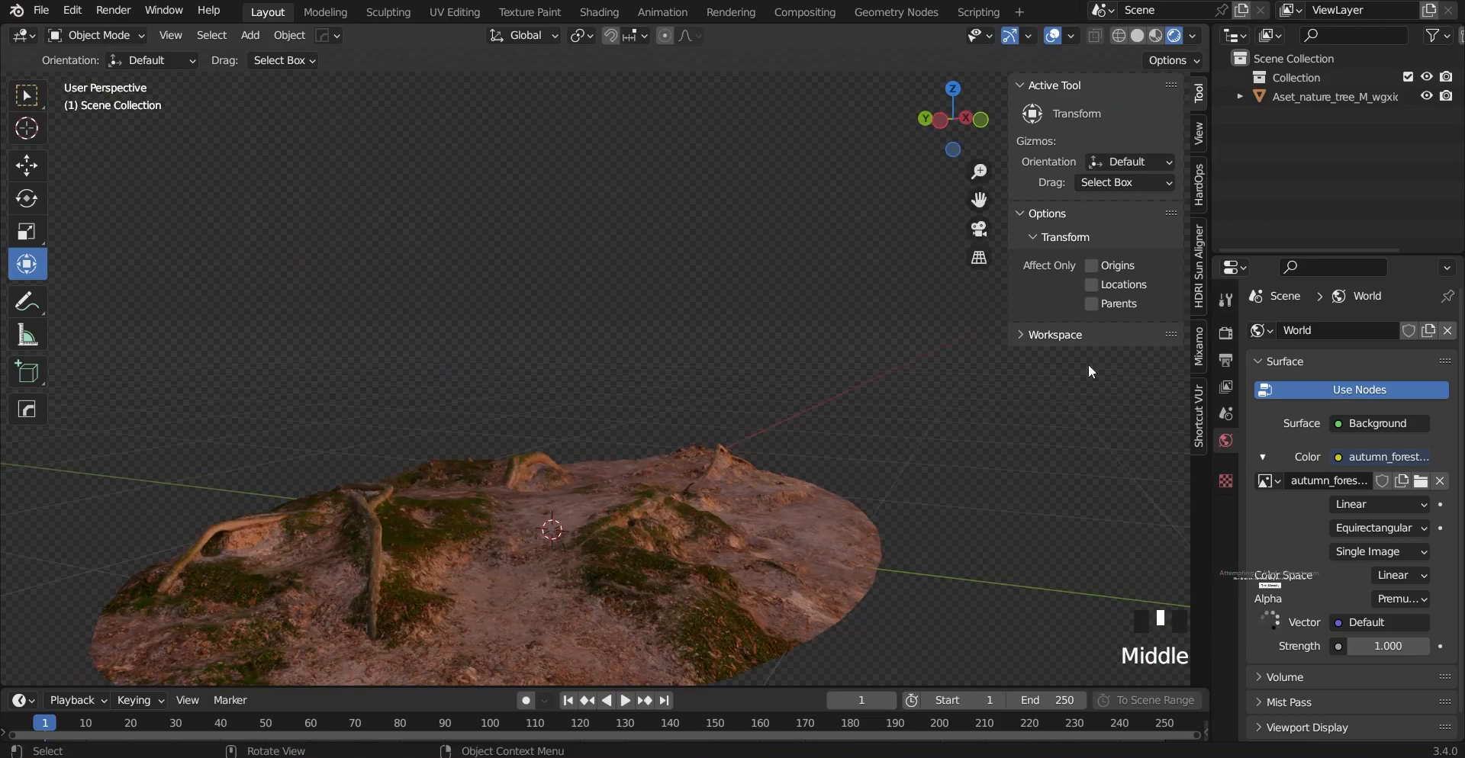
pyautogui.moveTo(497, 470); pyautogui.dragTo(1191, 267, button='middle')
pyautogui.scroll(4, 737, 484)
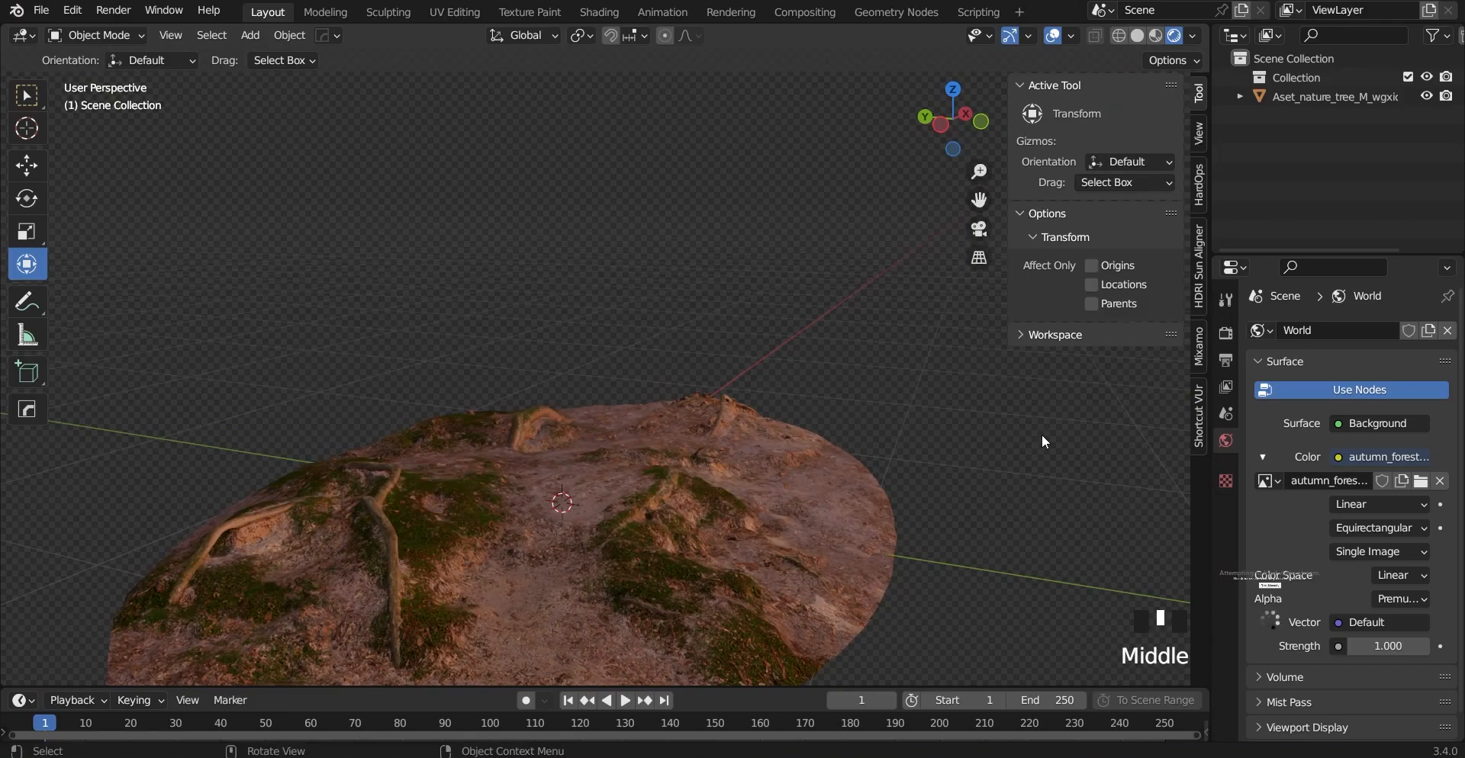
# Step: Preview the ground with the Workbench render engine and set the render engine back to Eevee
pyautogui.click(1226, 333)
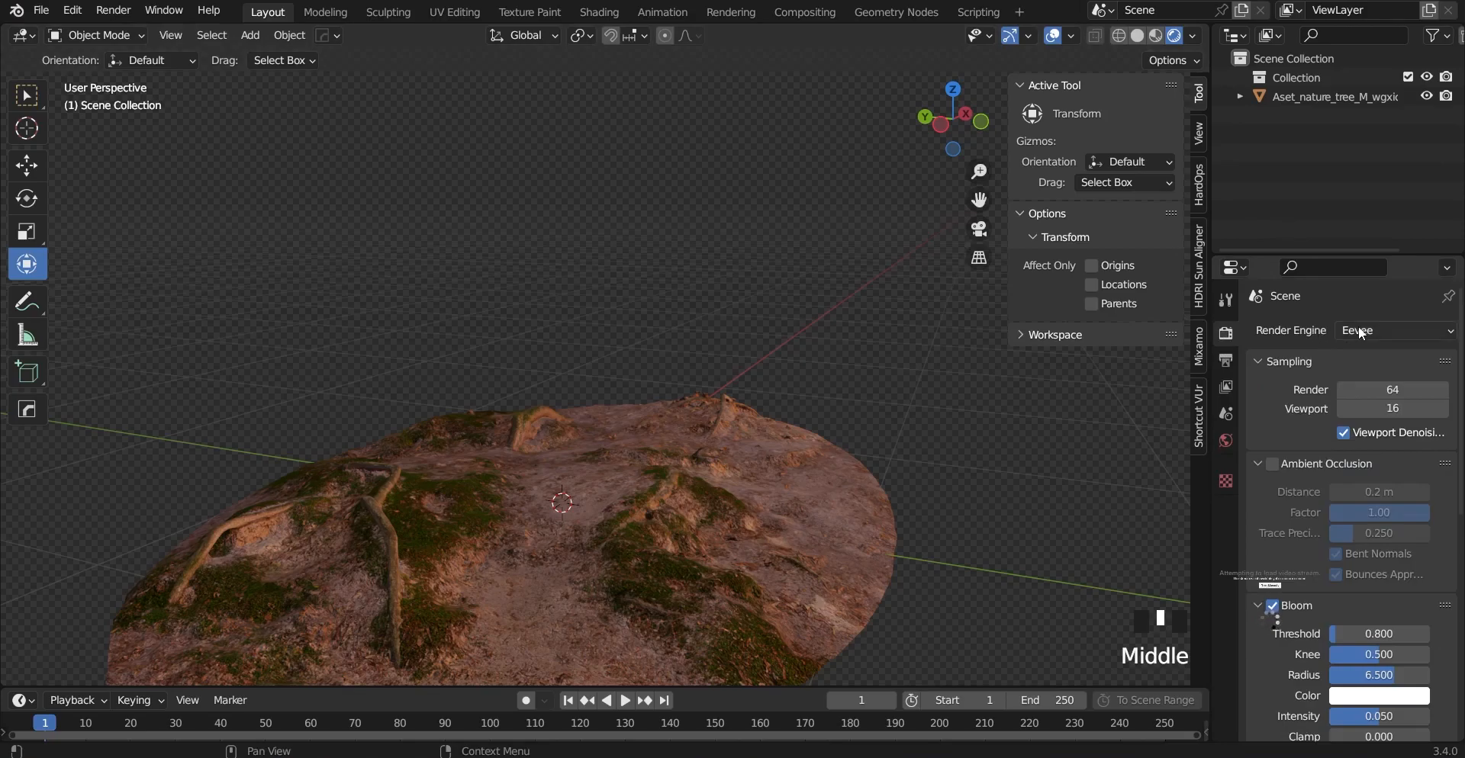
pyautogui.click(1382, 333)
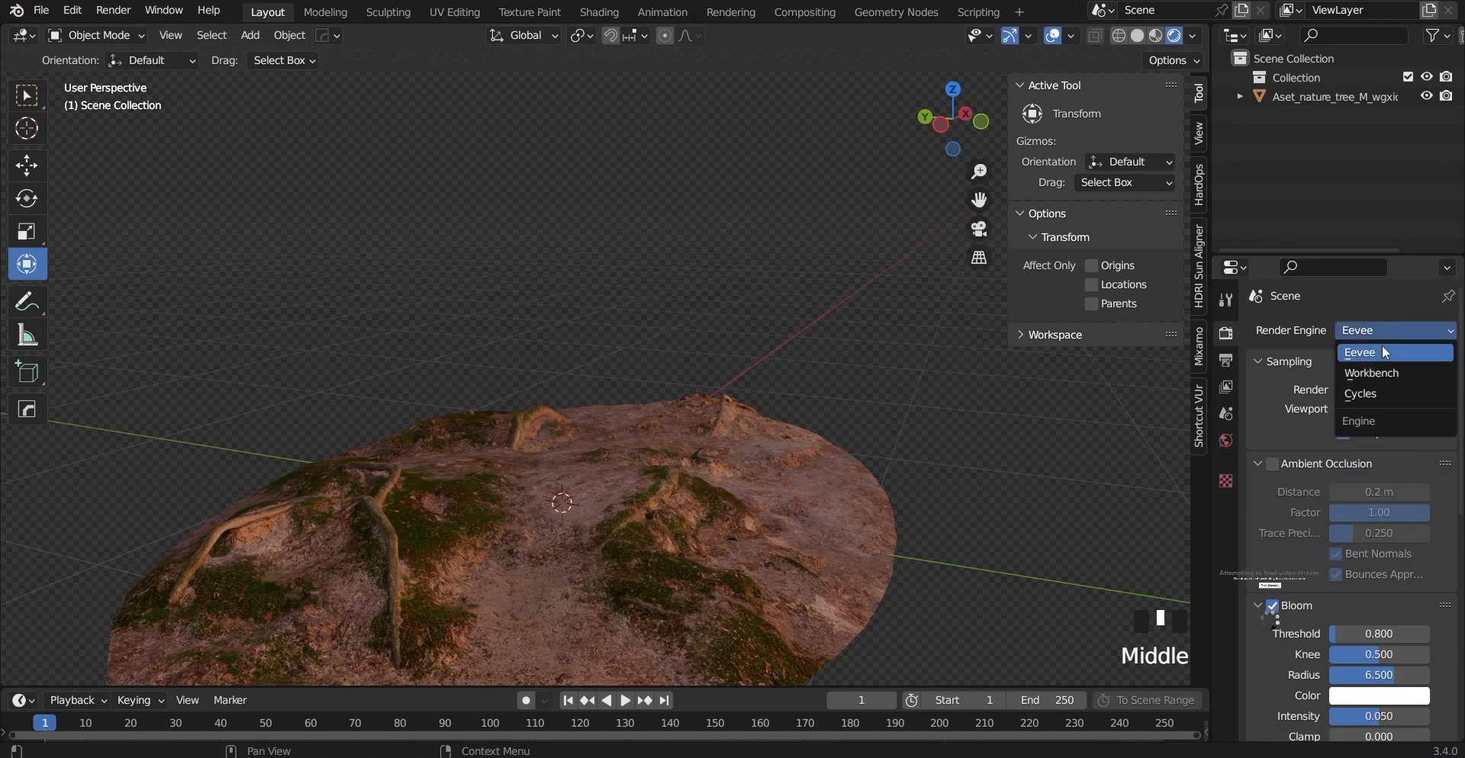
pyautogui.click(1396, 383)
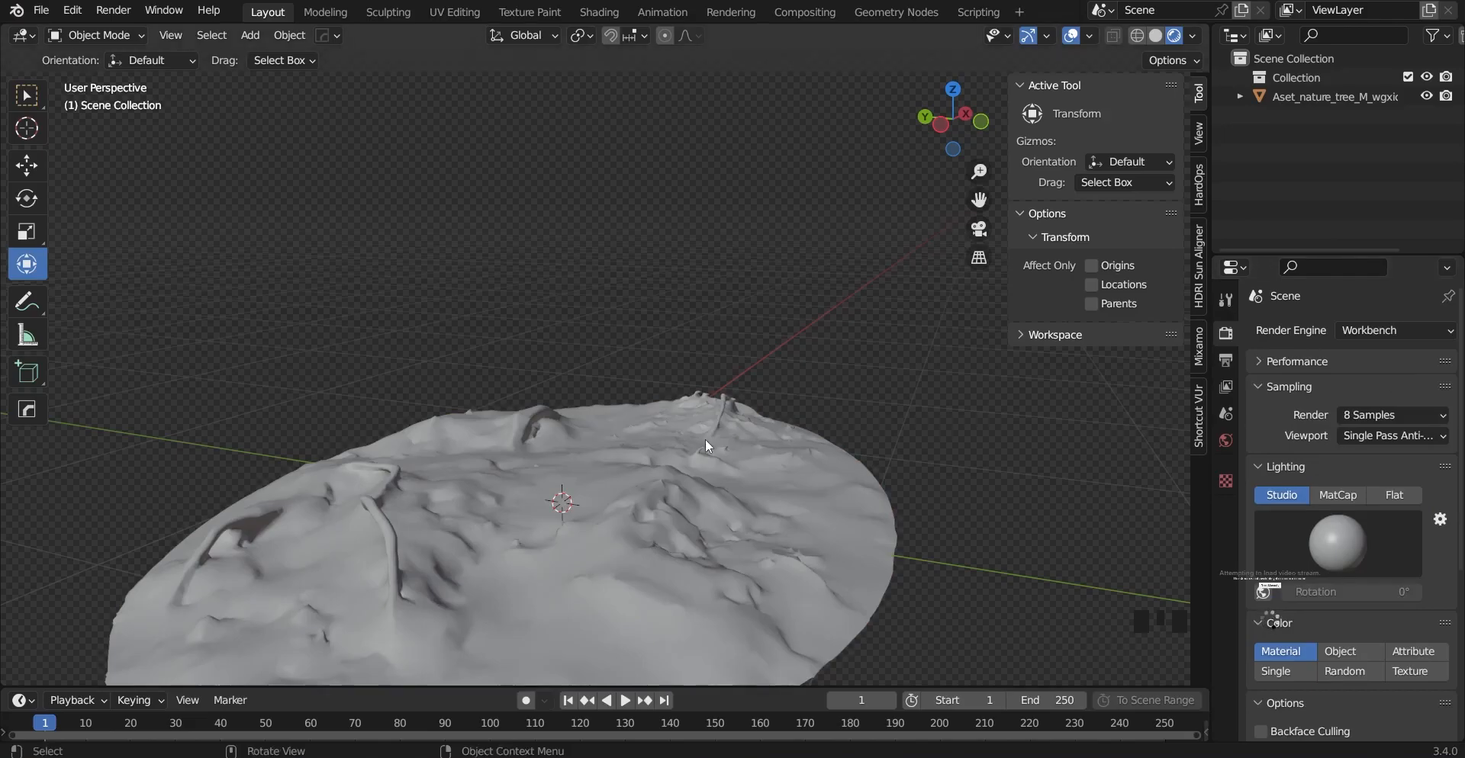
pyautogui.moveTo(705, 438); pyautogui.dragTo(732, 416, button='middle')
pyautogui.click(1420, 332)
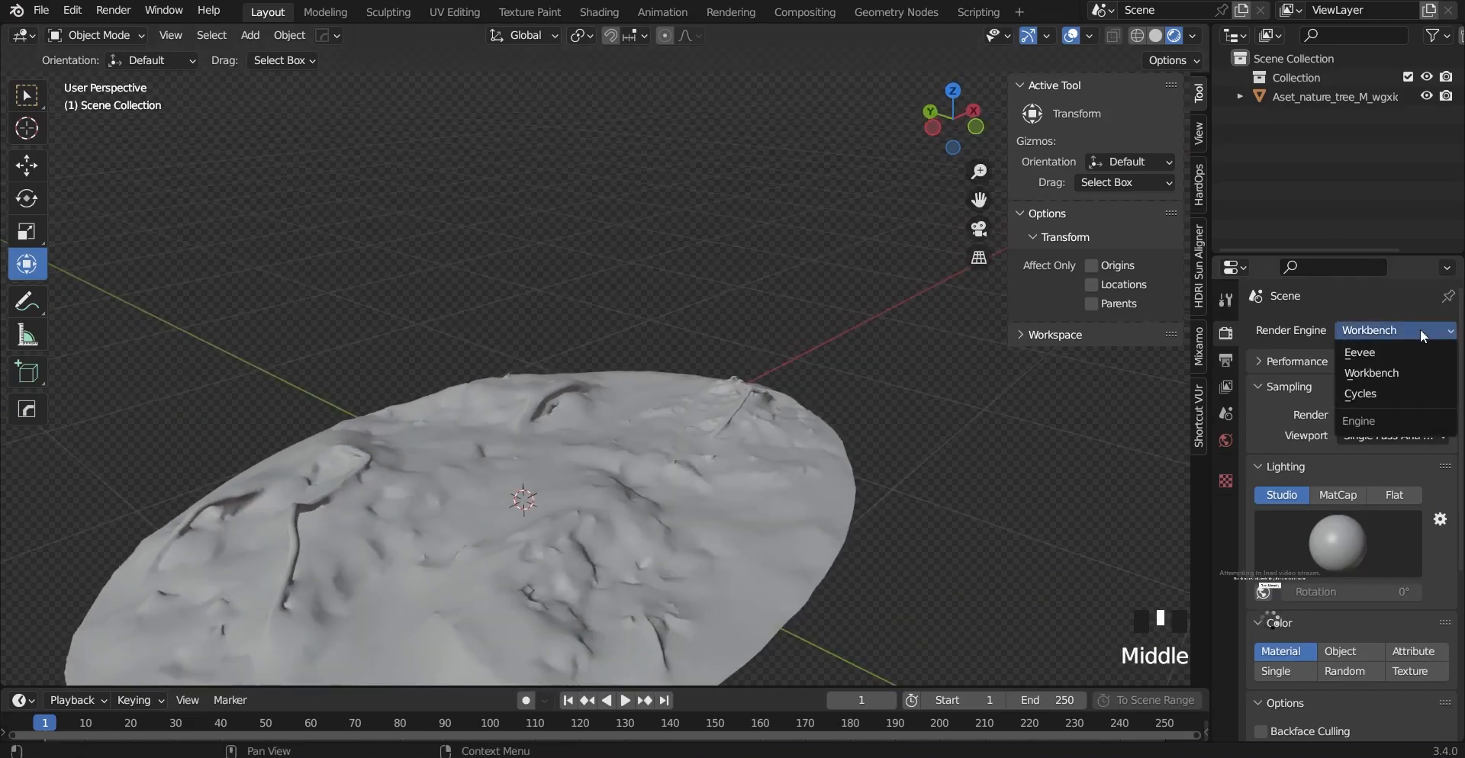
pyautogui.click(1375, 356)
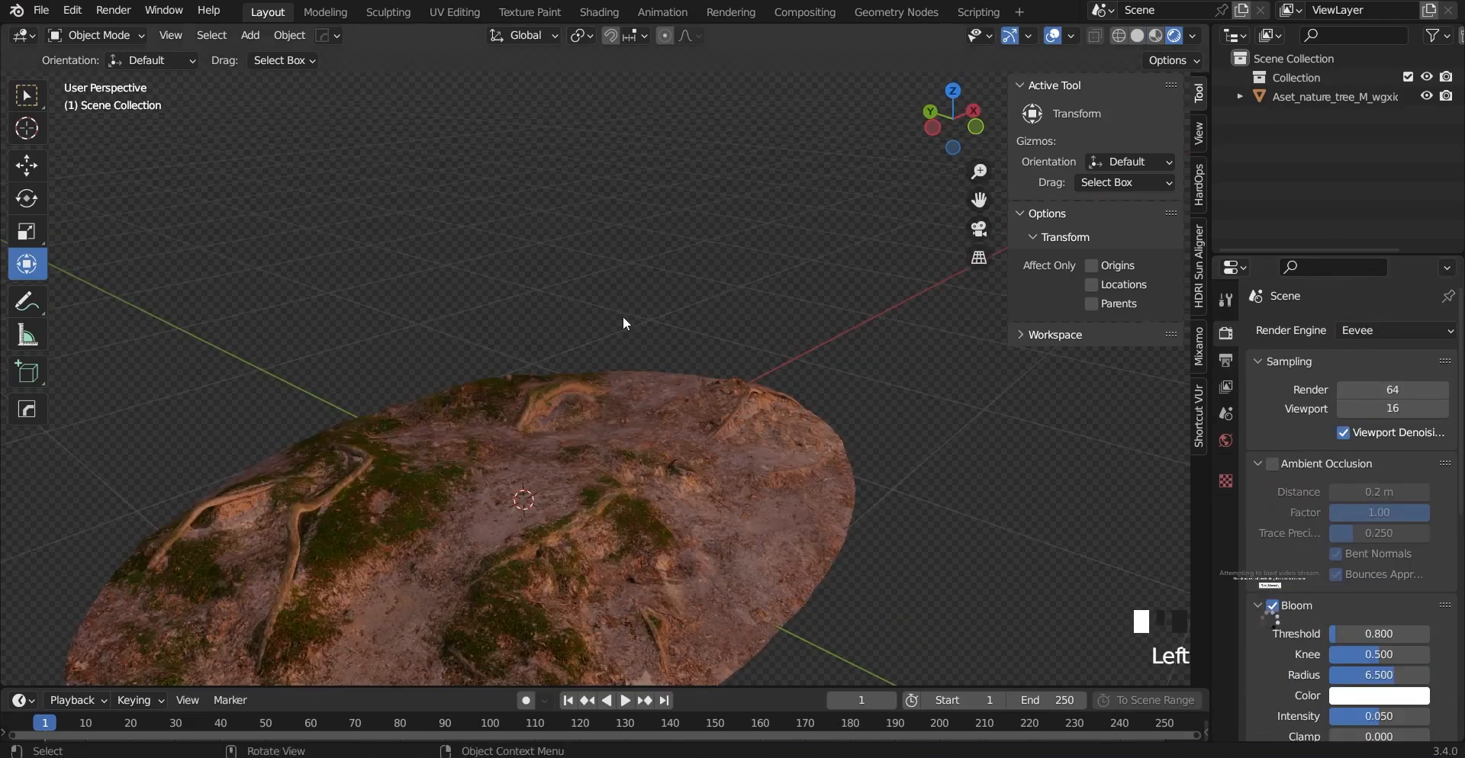
# Step: Bring up the HDRI Sun Aligner add-on's controls in the 3D viewport
pyautogui.scroll(-4, 624, 322)
pyautogui.moveTo(637, 422); pyautogui.dragTo(490, 343, button='middle')
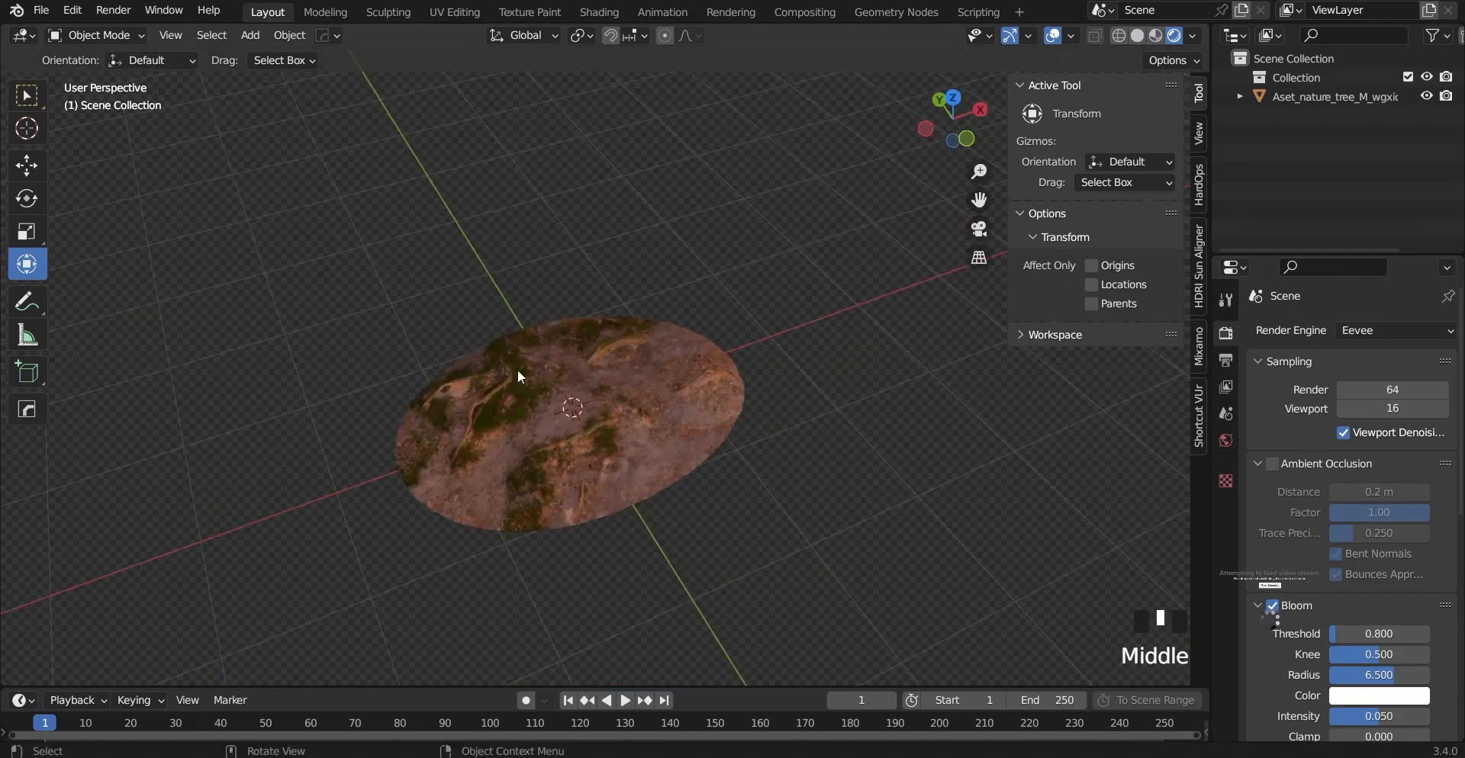
pyautogui.moveTo(638, 435); pyautogui.dragTo(738, 374, button='middle')
pyautogui.scroll(1, 661, 439)
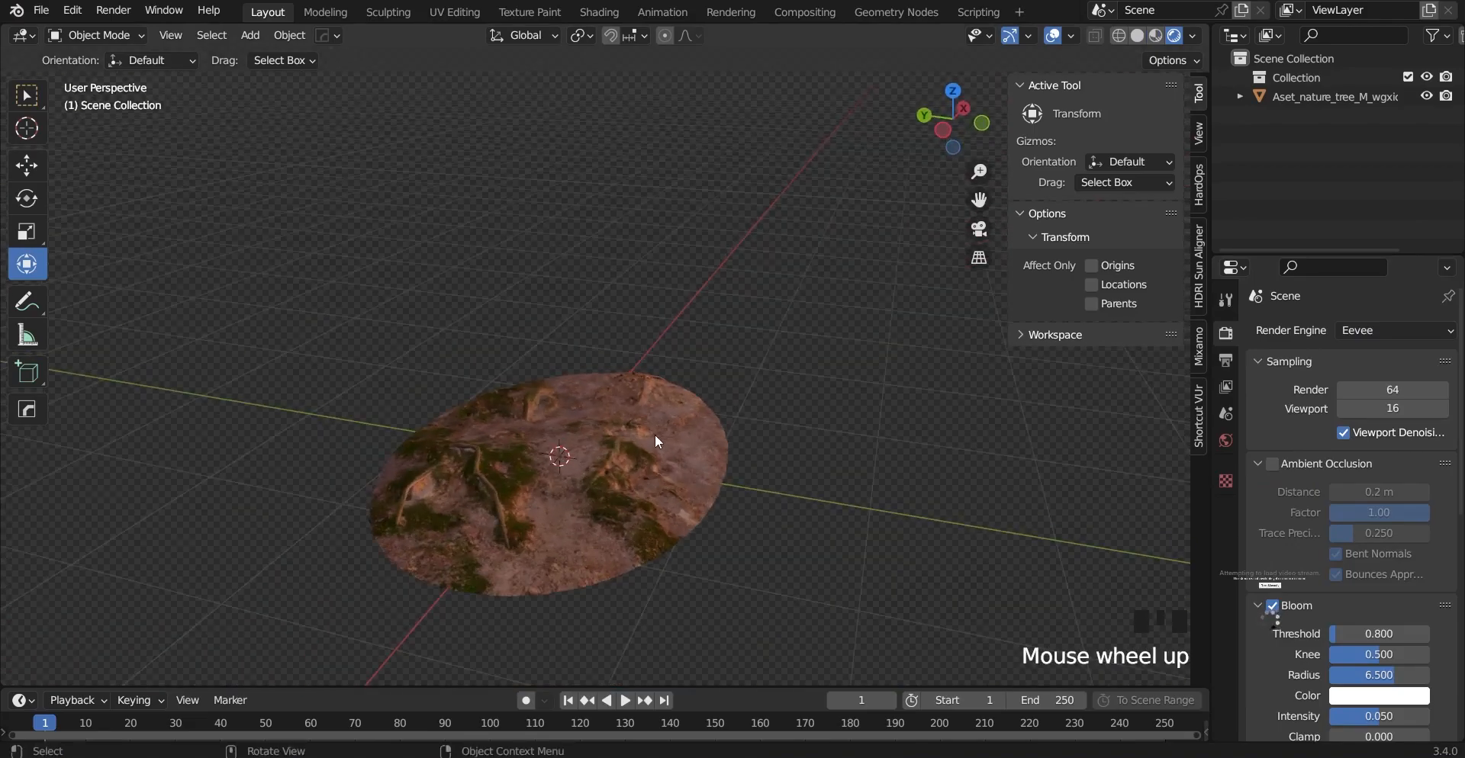
pyautogui.scroll(4, 698, 427)
pyautogui.moveTo(709, 389); pyautogui.dragTo(623, 287, button='middle')
pyautogui.scroll(-3, 598, 475)
pyautogui.click(1198, 429)
pyautogui.click(1203, 286)
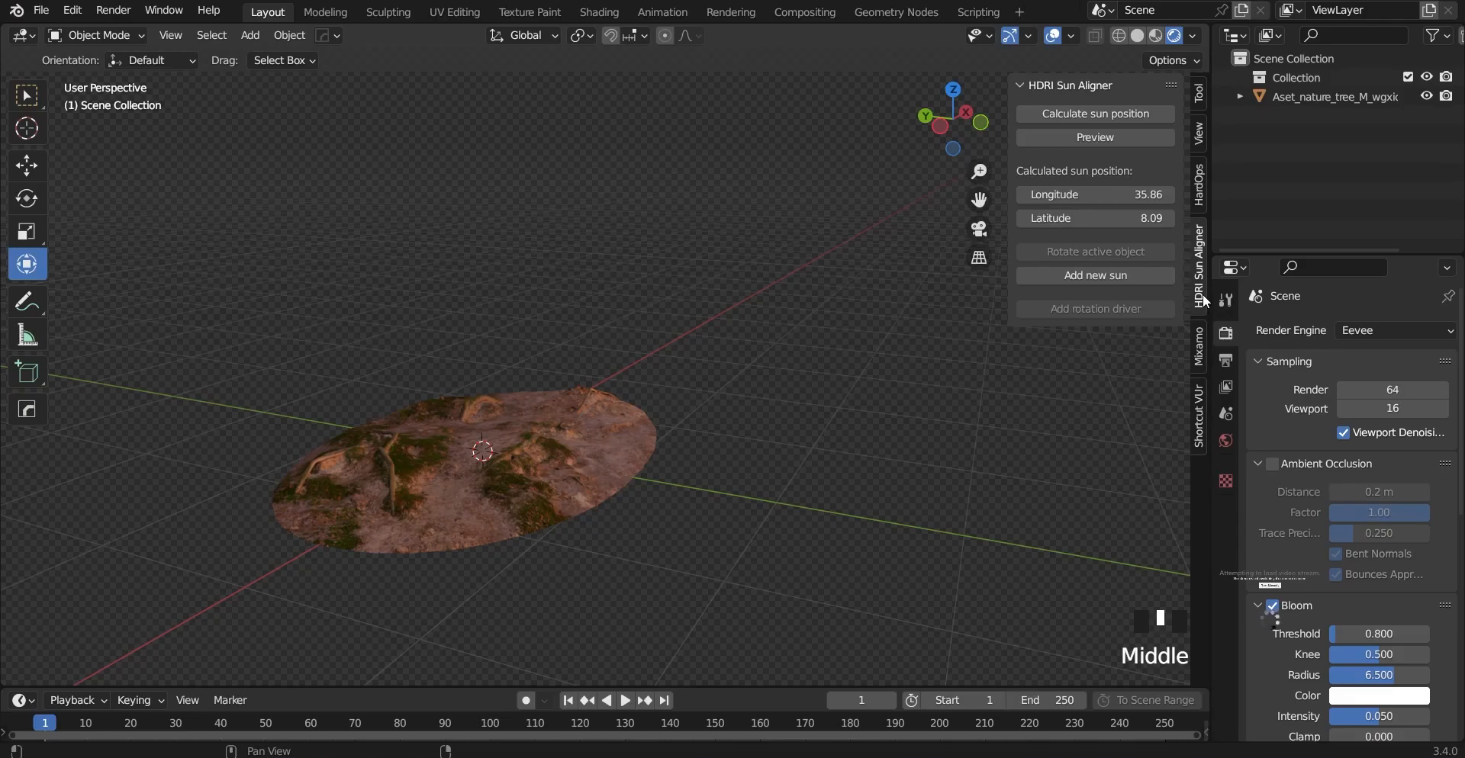
# Step: Check the HDRI Sun Aligner entry in the add-on preferences and view the add-on installation dialog without installing anything
pyautogui.click(73, 11)
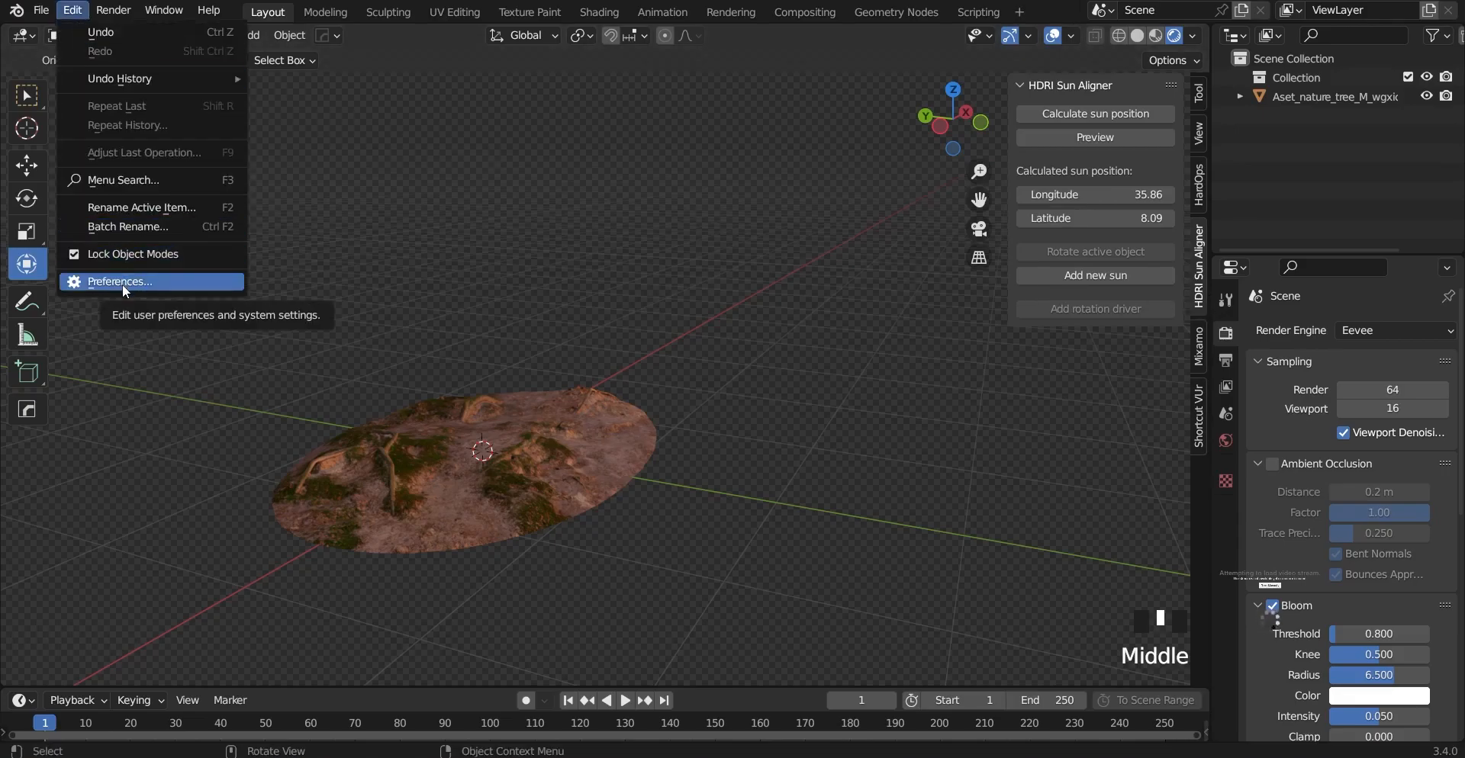
pyautogui.click(126, 289)
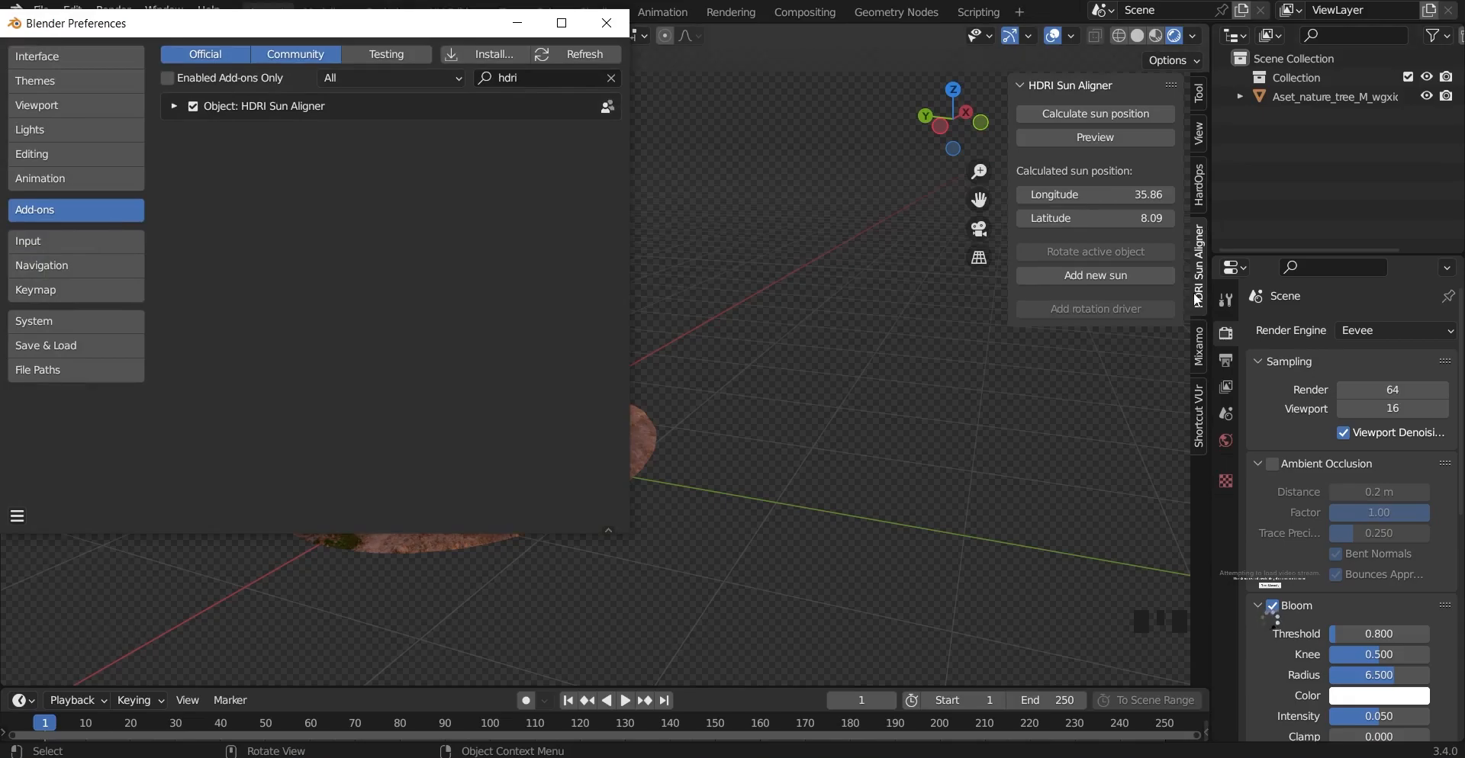
pyautogui.click(480, 57)
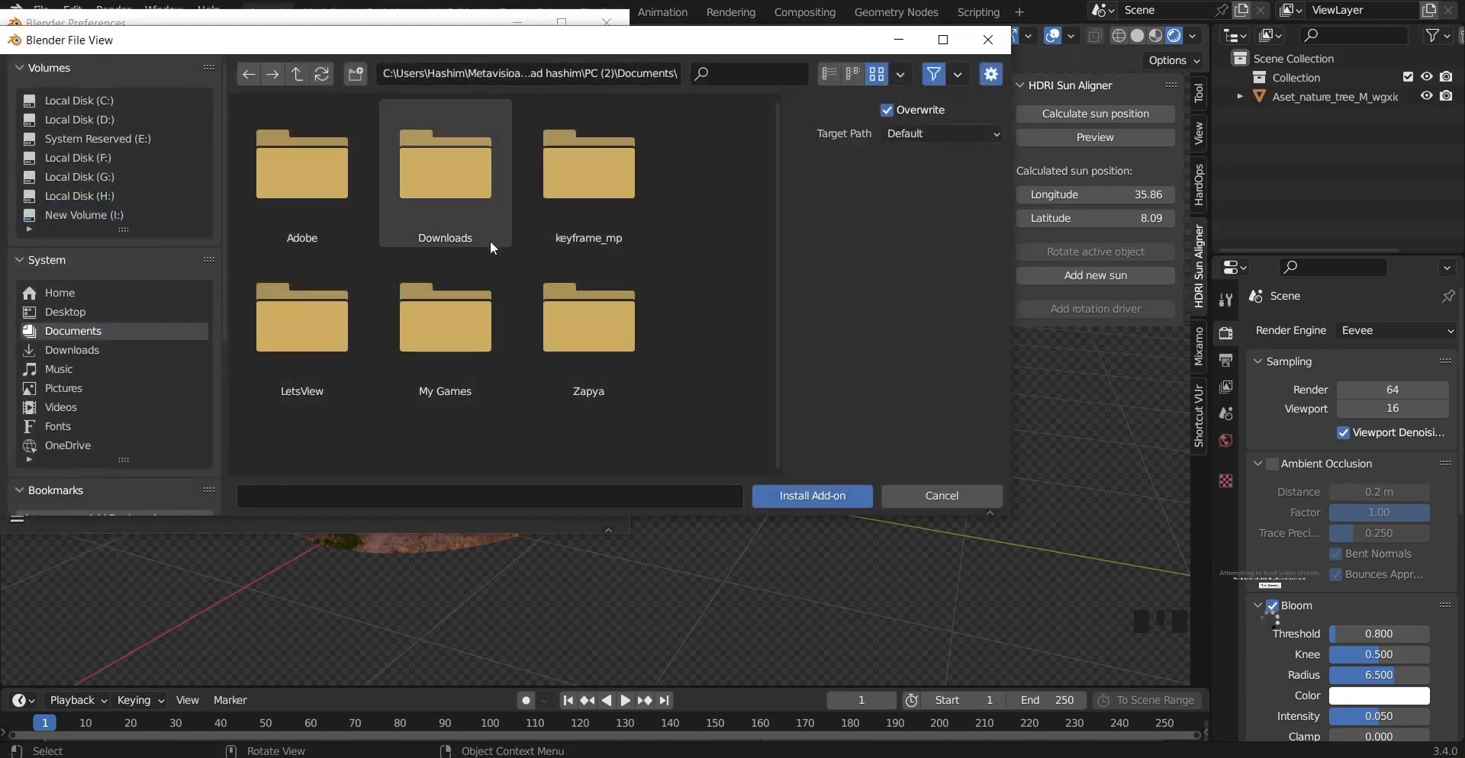
pyautogui.click(976, 498)
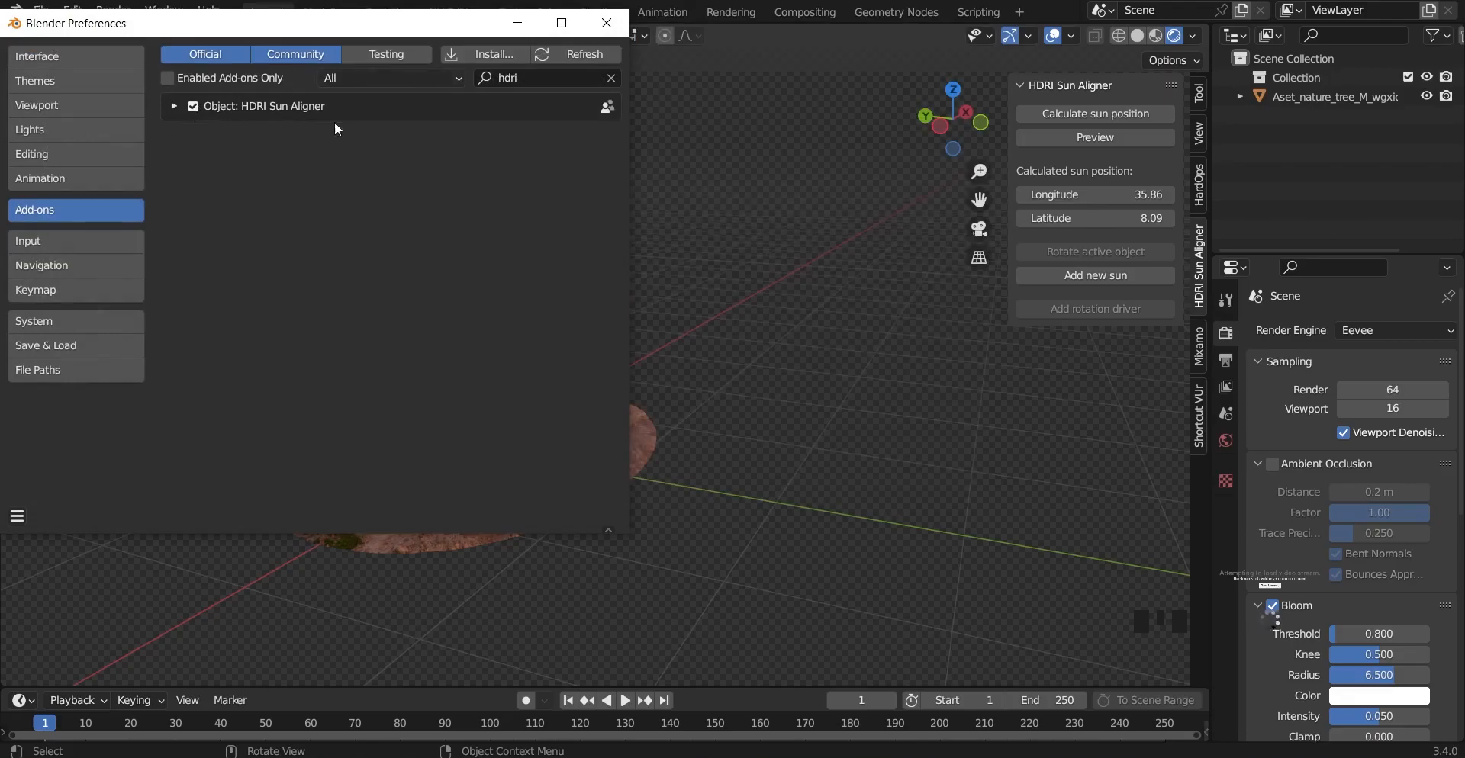
pyautogui.click(606, 23)
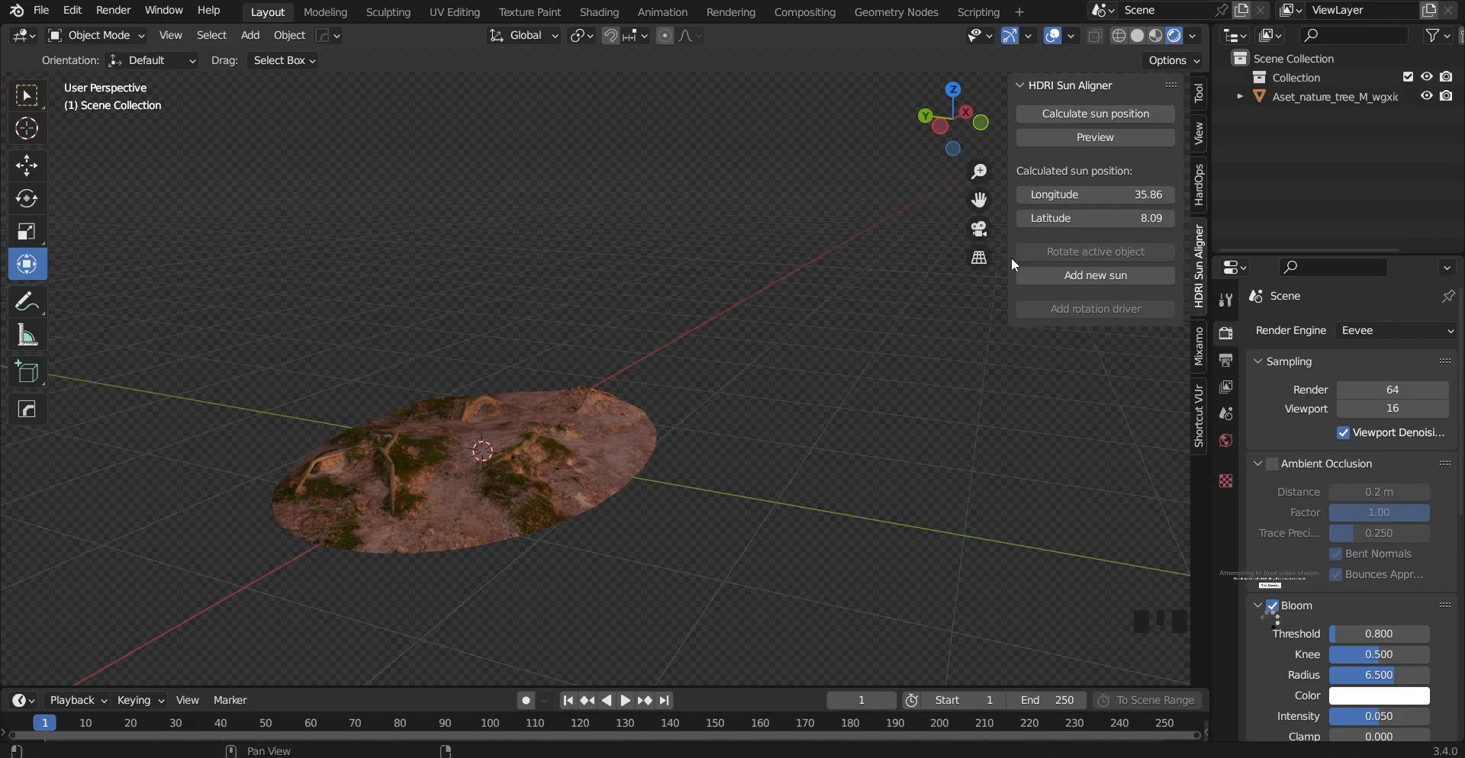
# Step: Calculate the sun position from the HDRI with HDRI Sun Aligner and preview it on the image
pyautogui.click(1143, 116)
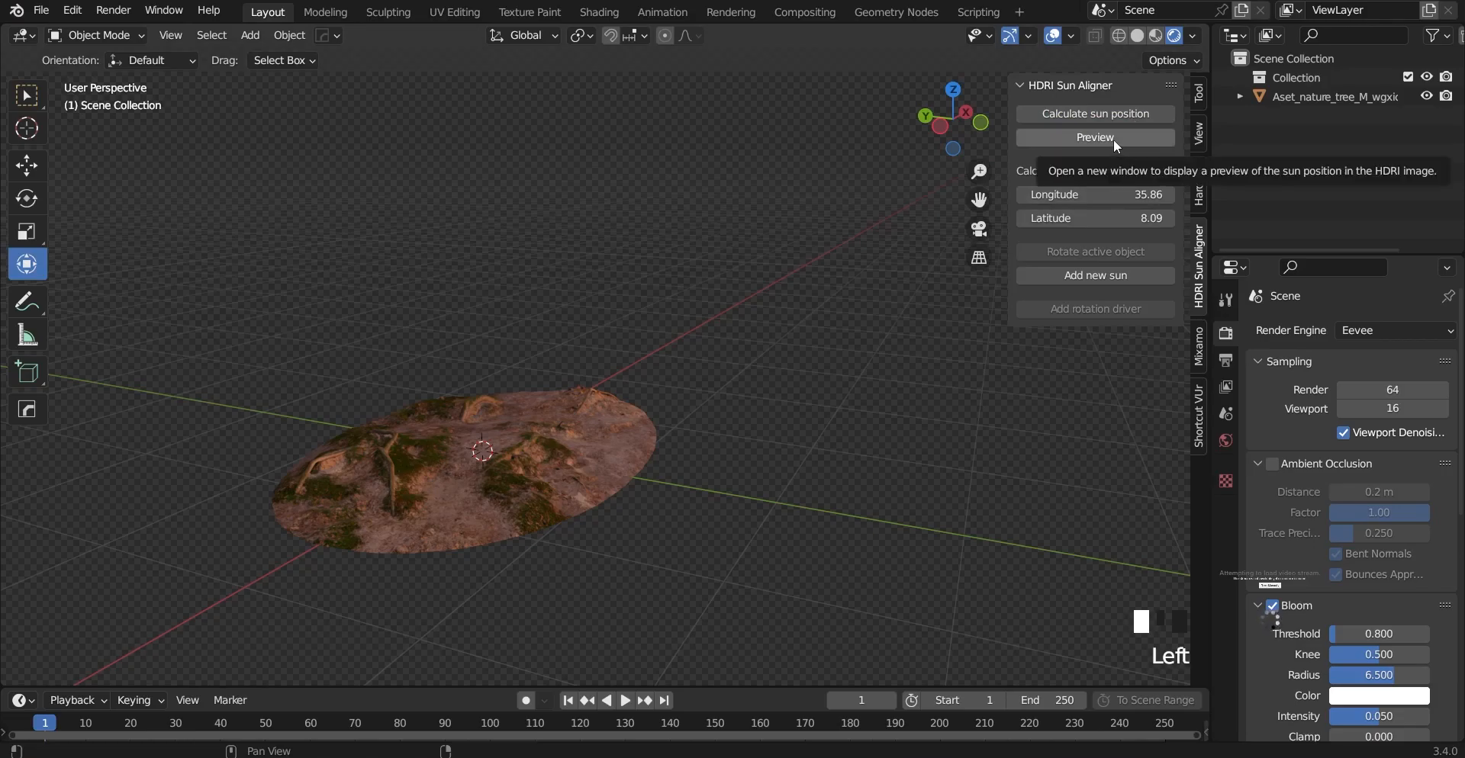
pyautogui.click(1114, 139)
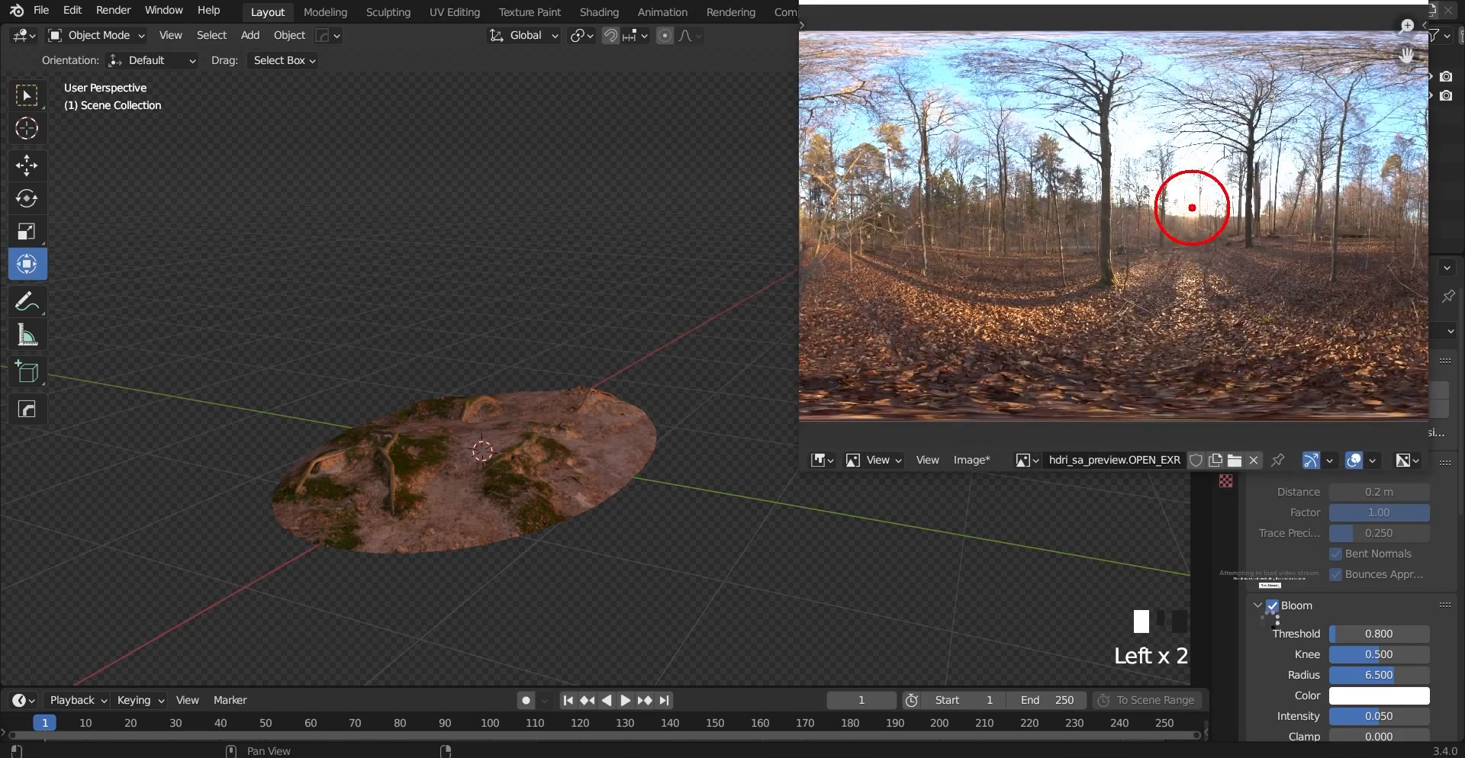
pyautogui.click(1408, 3)
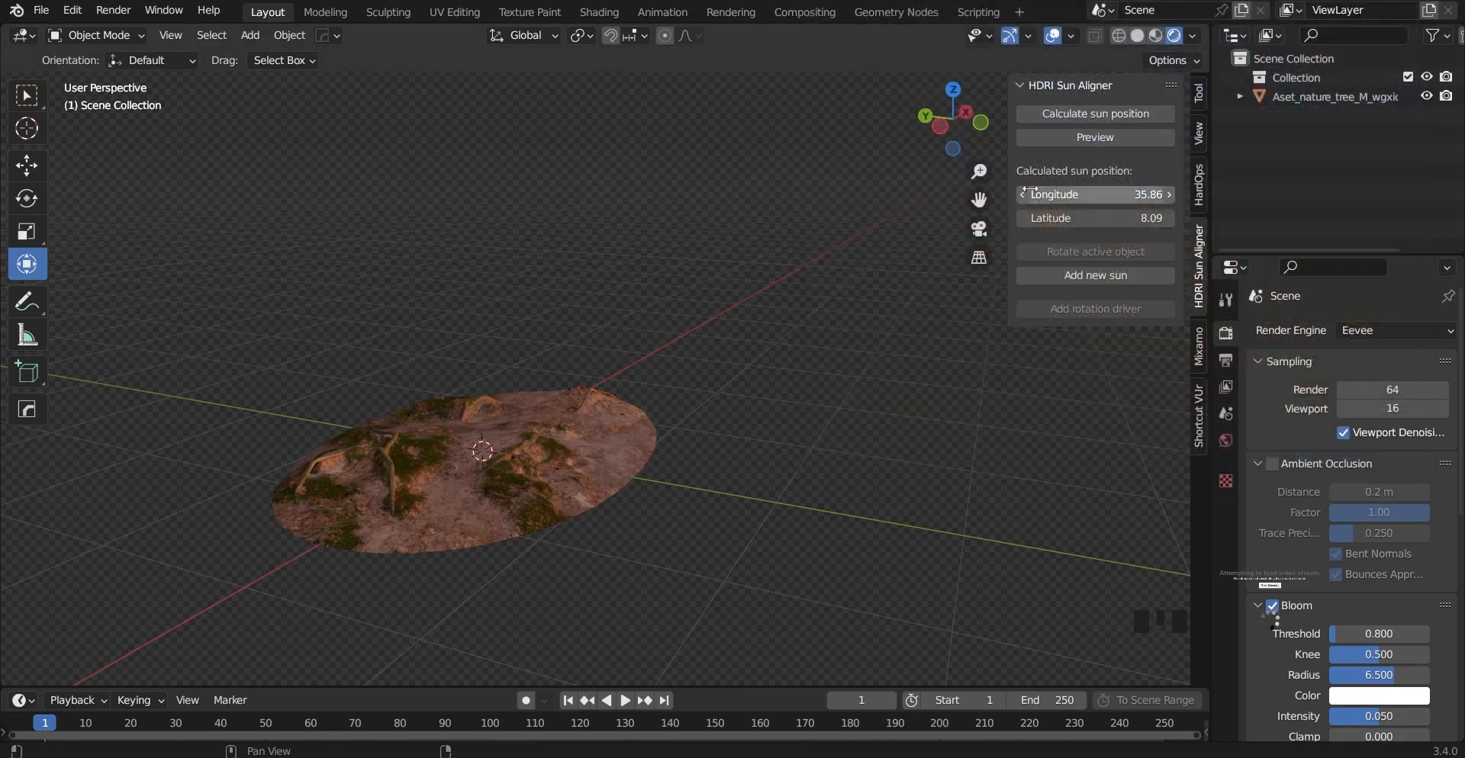
# Step: Add a new sun light at the calculated HDRI sun direction and activate the Select Box tool
pyautogui.click(1074, 277)
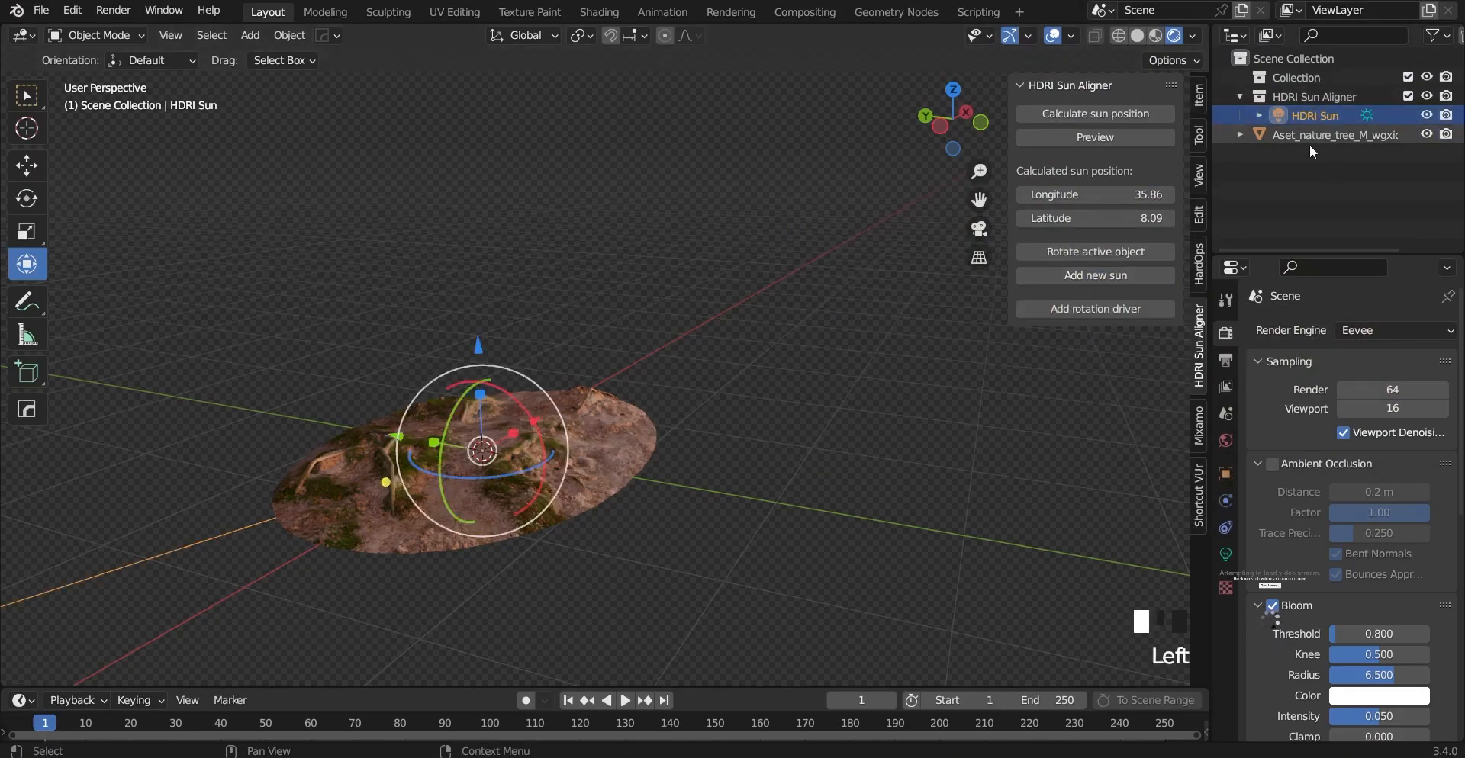
pyautogui.moveTo(765, 285); pyautogui.dragTo(566, 454, button='middle')
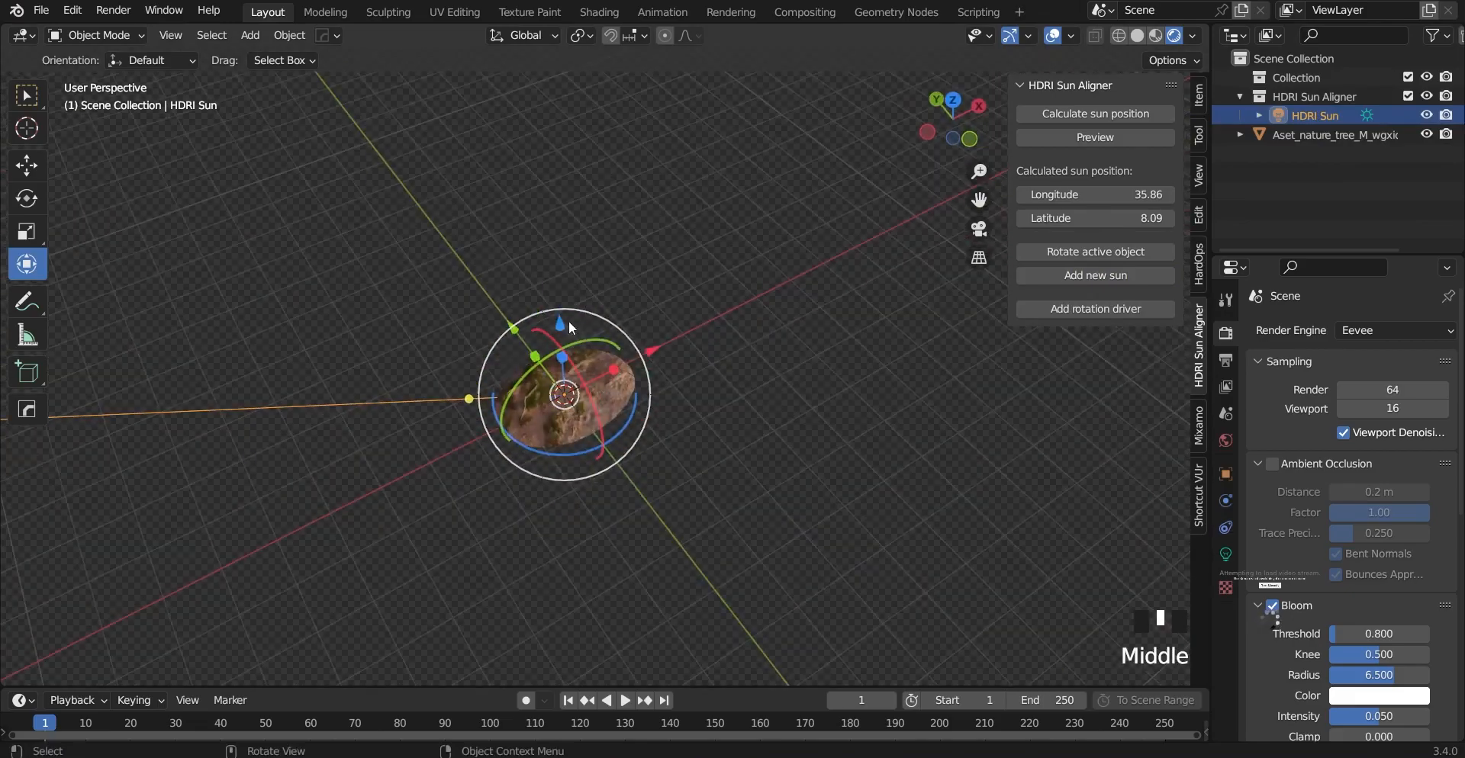
pyautogui.click(27, 95)
pyautogui.moveTo(473, 343); pyautogui.dragTo(334, 263, button='middle')
# Step: Demonstrate hiding and showing the 3D viewport's toolbar repeatedly, leaving it shown
pyautogui.press('t')
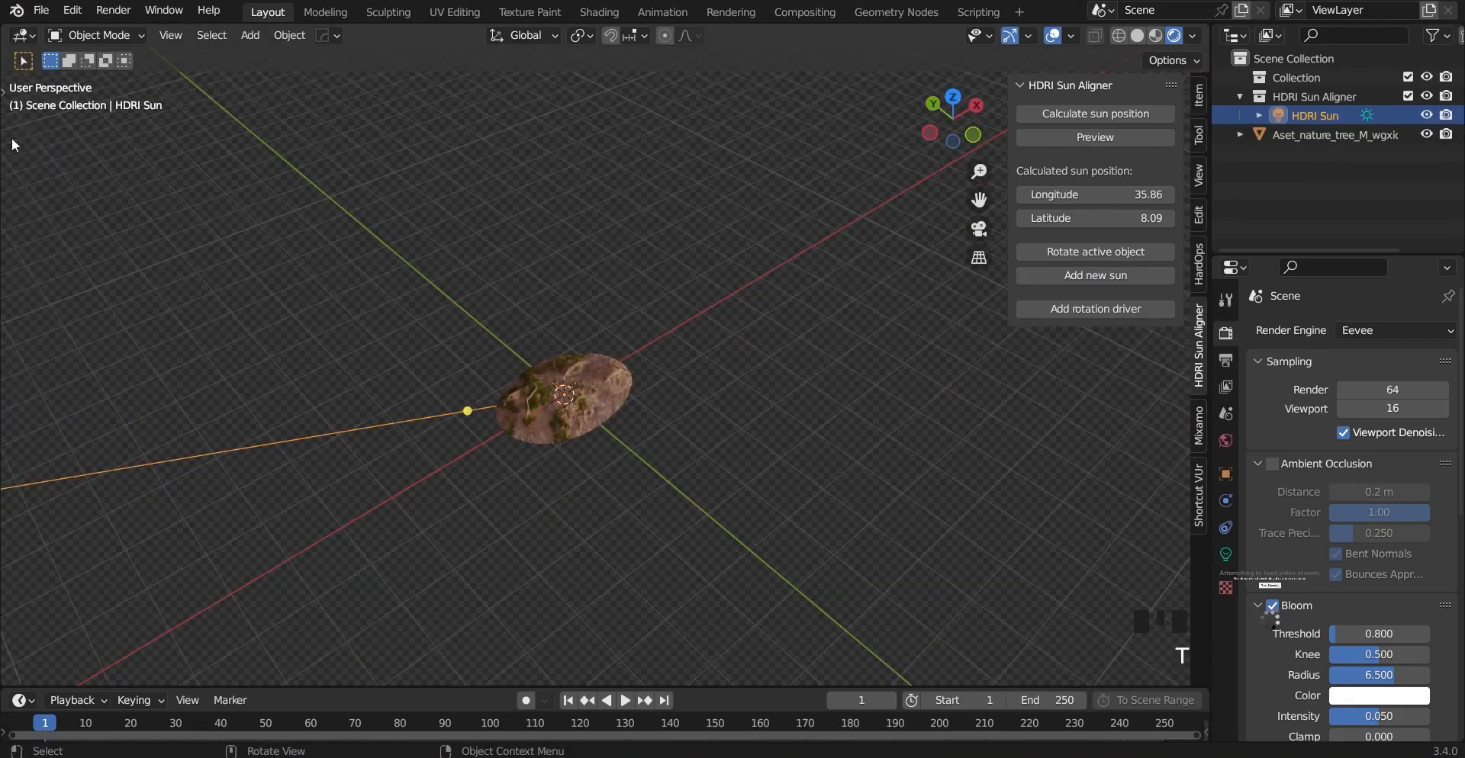
pyautogui.press('t')
pyautogui.press('t')
pyautogui.press('t')
pyautogui.press('t')
pyautogui.press('t')
pyautogui.press('t')
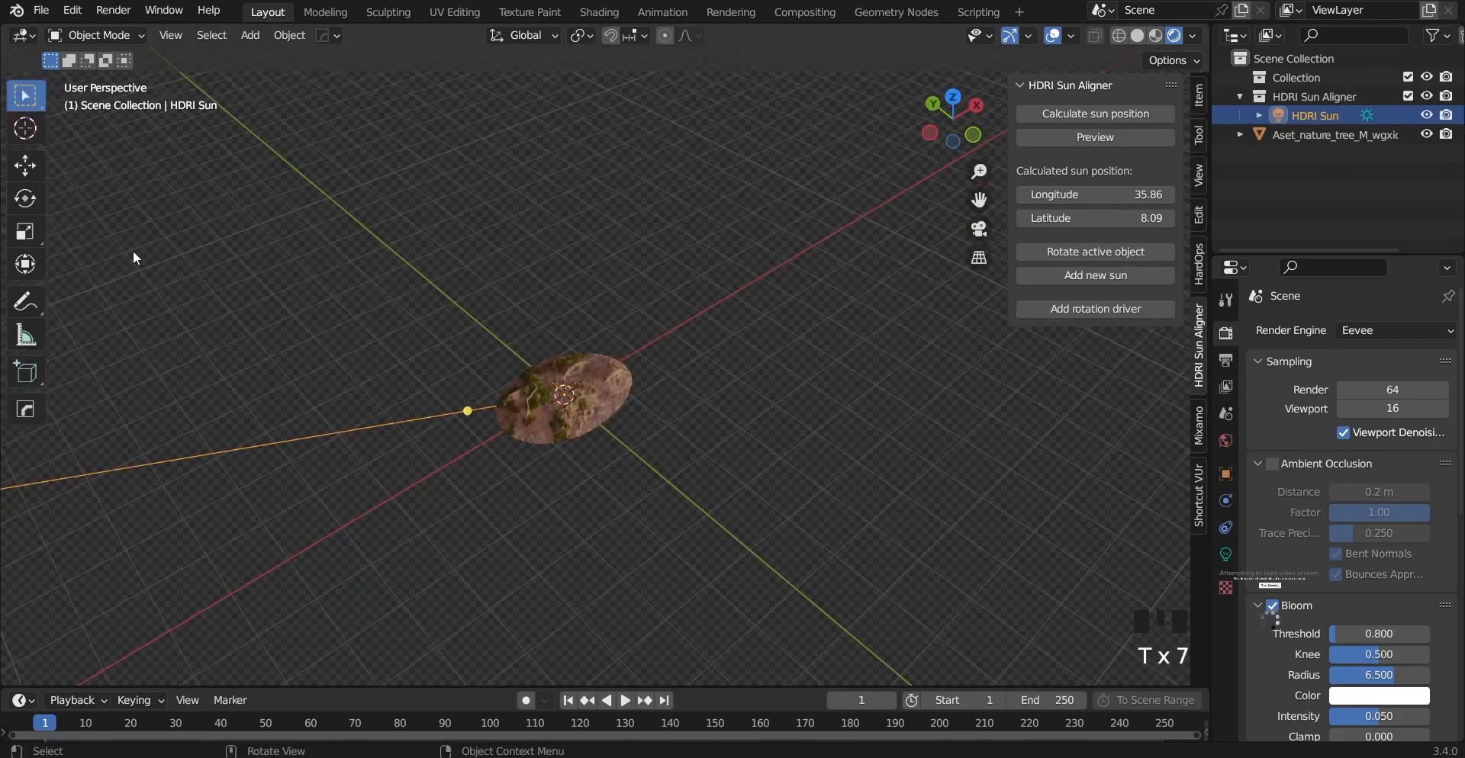
pyautogui.press('t')
pyautogui.press('t')
pyautogui.press('t')
pyautogui.press('t')
pyautogui.press('t')
pyautogui.press('t')
pyautogui.press('t')
pyautogui.press('t')
pyautogui.press('t')
pyautogui.press('t')
pyautogui.press('t')
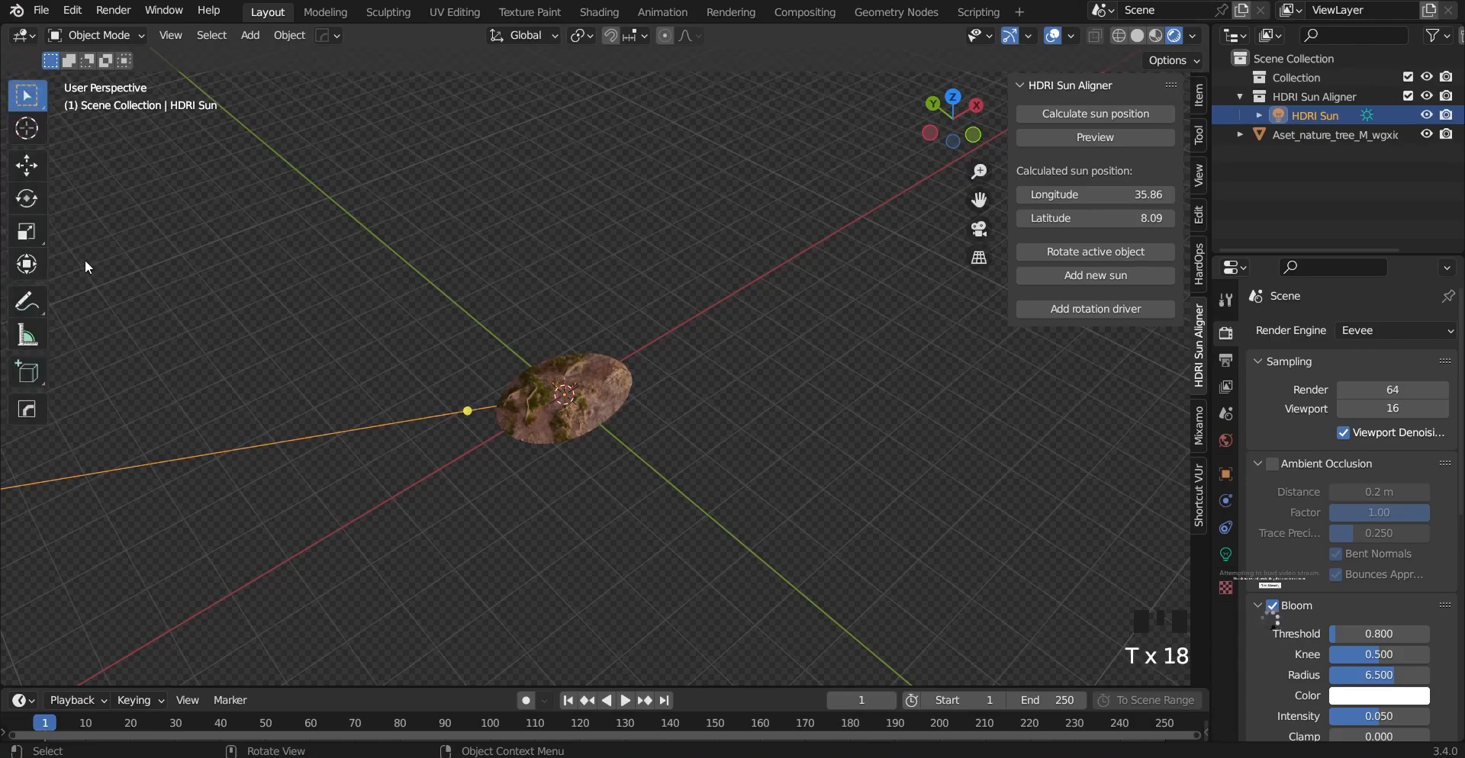
pyautogui.press('t')
pyautogui.press('t')
pyautogui.press('t')
pyautogui.press('t')
pyautogui.press('t')
pyautogui.press('t')
# Step: Move the HDRI sun light straight up along the Z axis, well above the ground mesh
pyautogui.click(34, 169)
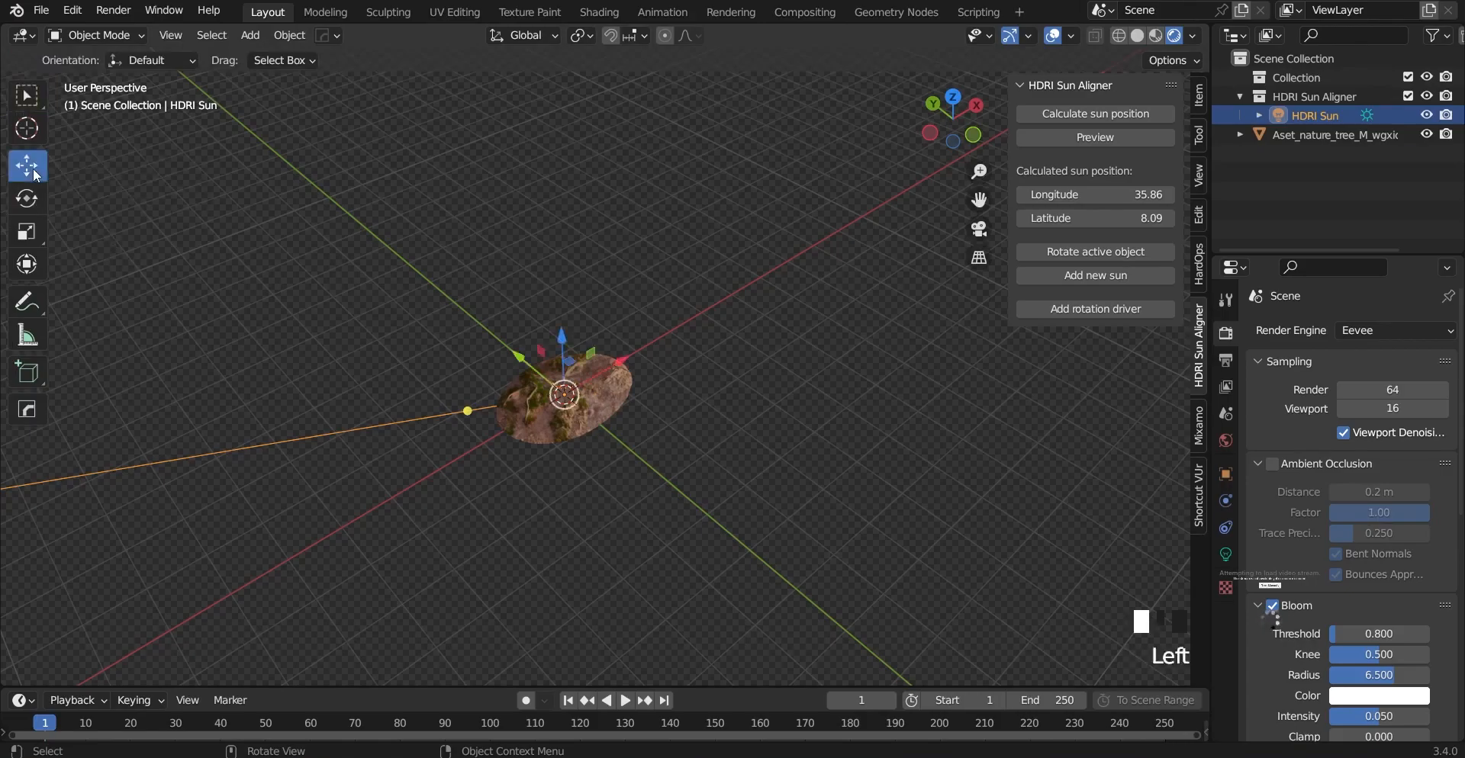
pyautogui.moveTo(564, 348); pyautogui.dragTo(561, 183)
pyautogui.moveTo(715, 519); pyautogui.dragTo(693, 418, button='middle')
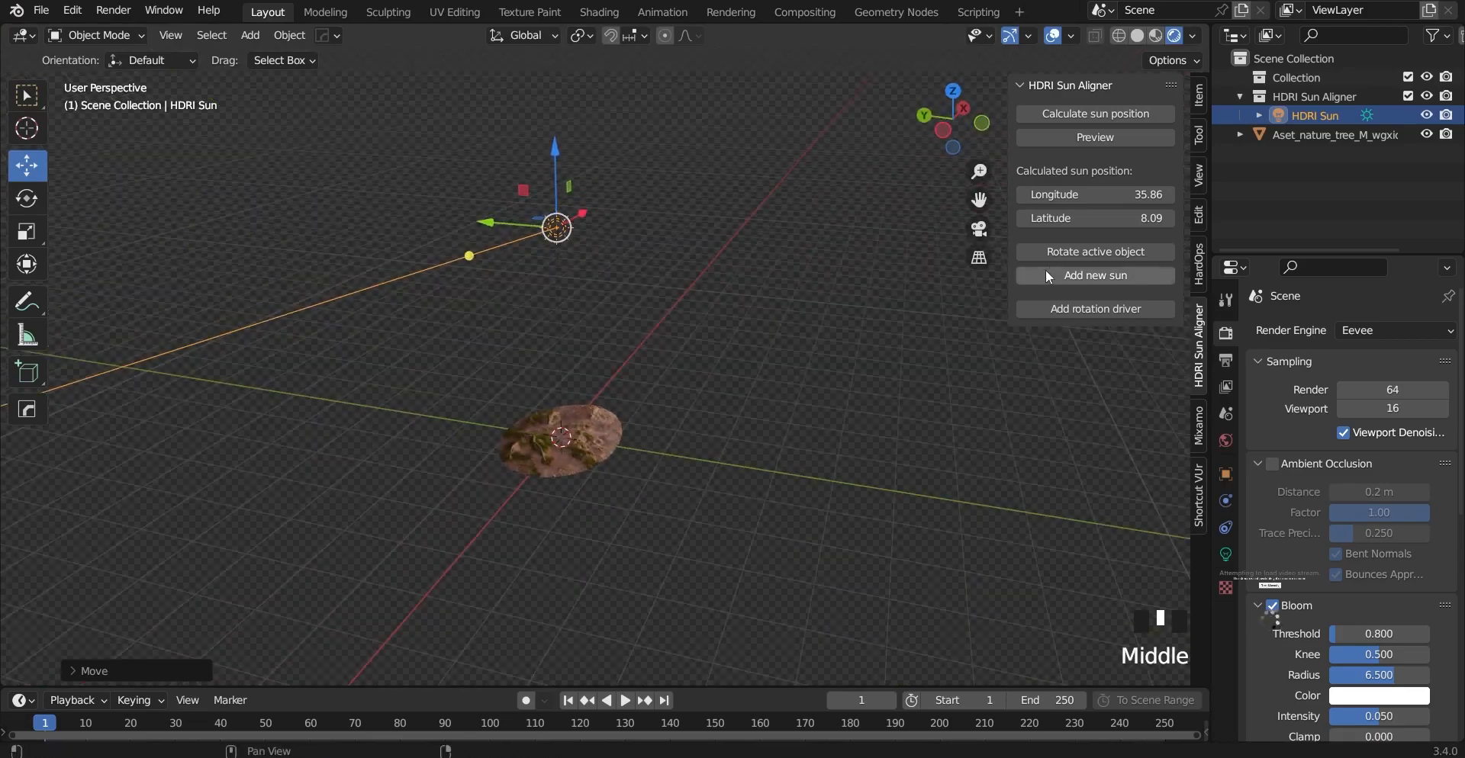
pyautogui.scroll(5, 589, 419)
pyautogui.scroll(-5, 532, 426)
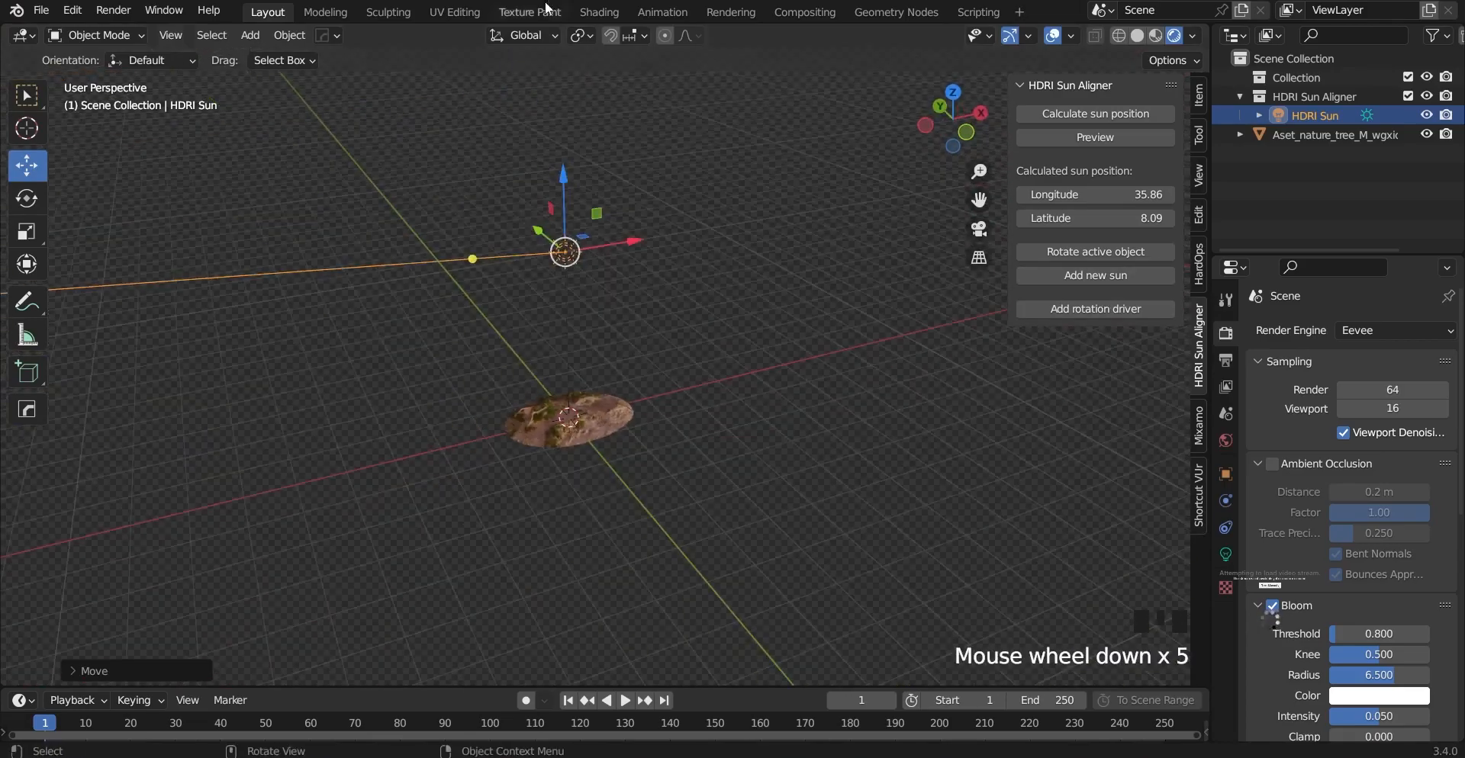
# Step: Switch to the Shading workspace and display the World shader nodes in the shader editor
pyautogui.click(601, 12)
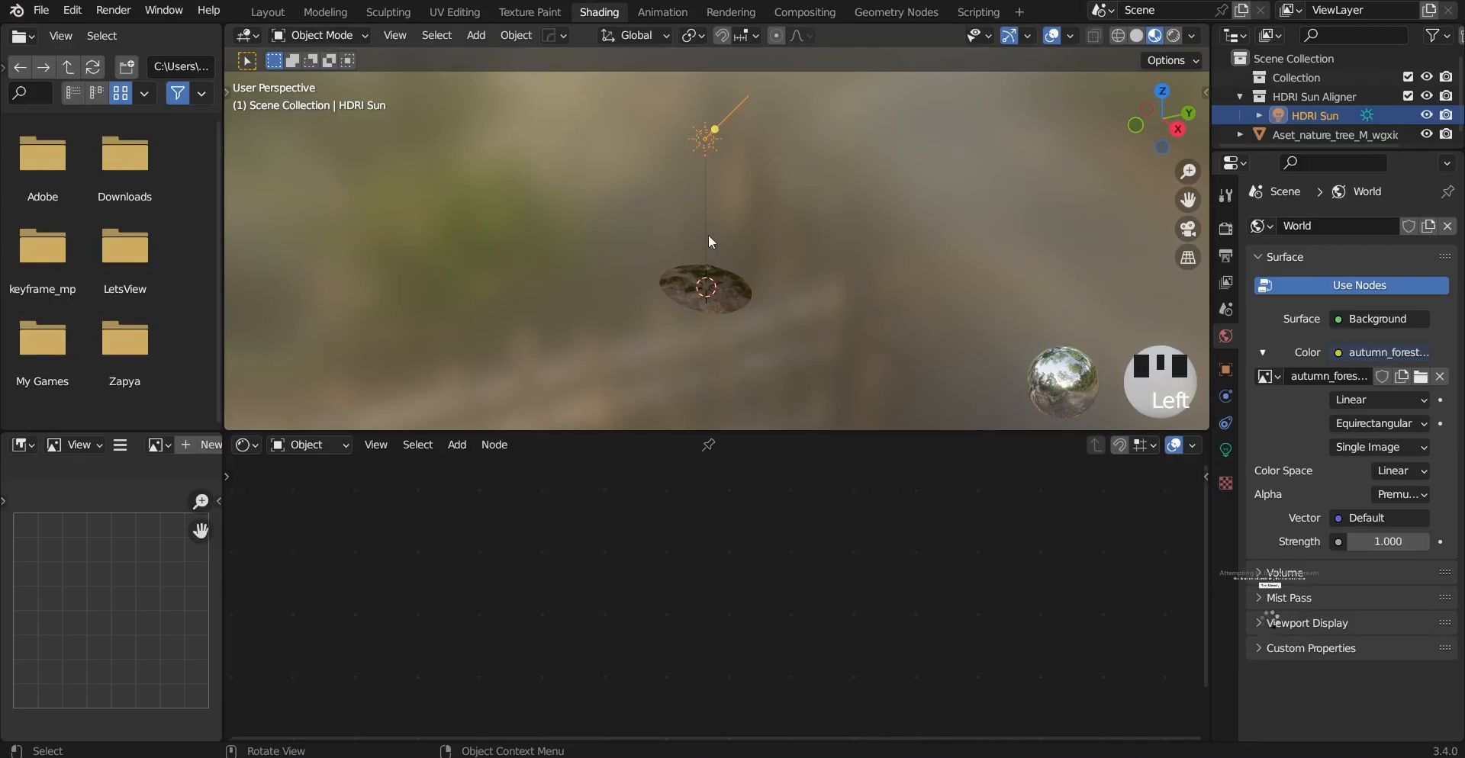
pyautogui.click(725, 303)
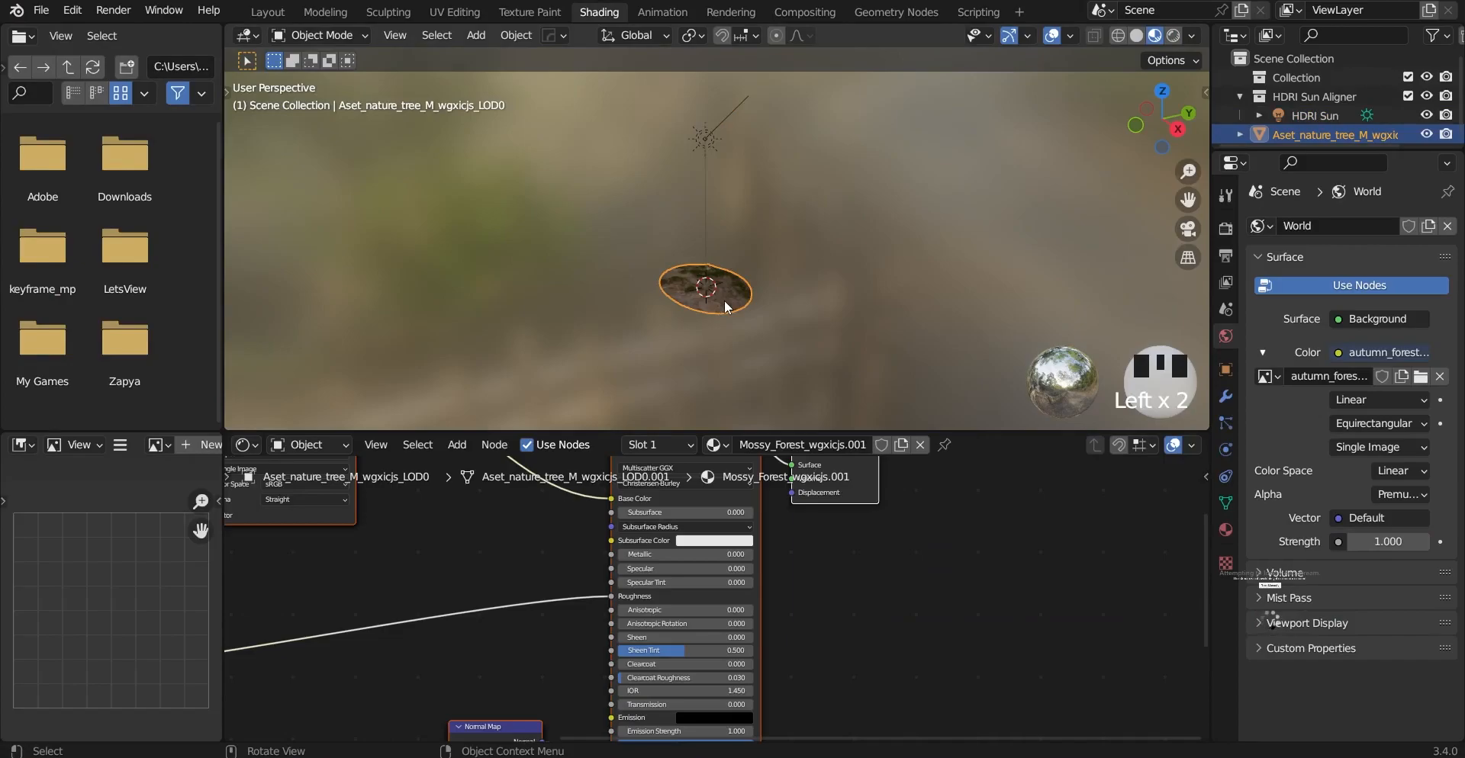
pyautogui.click(731, 142)
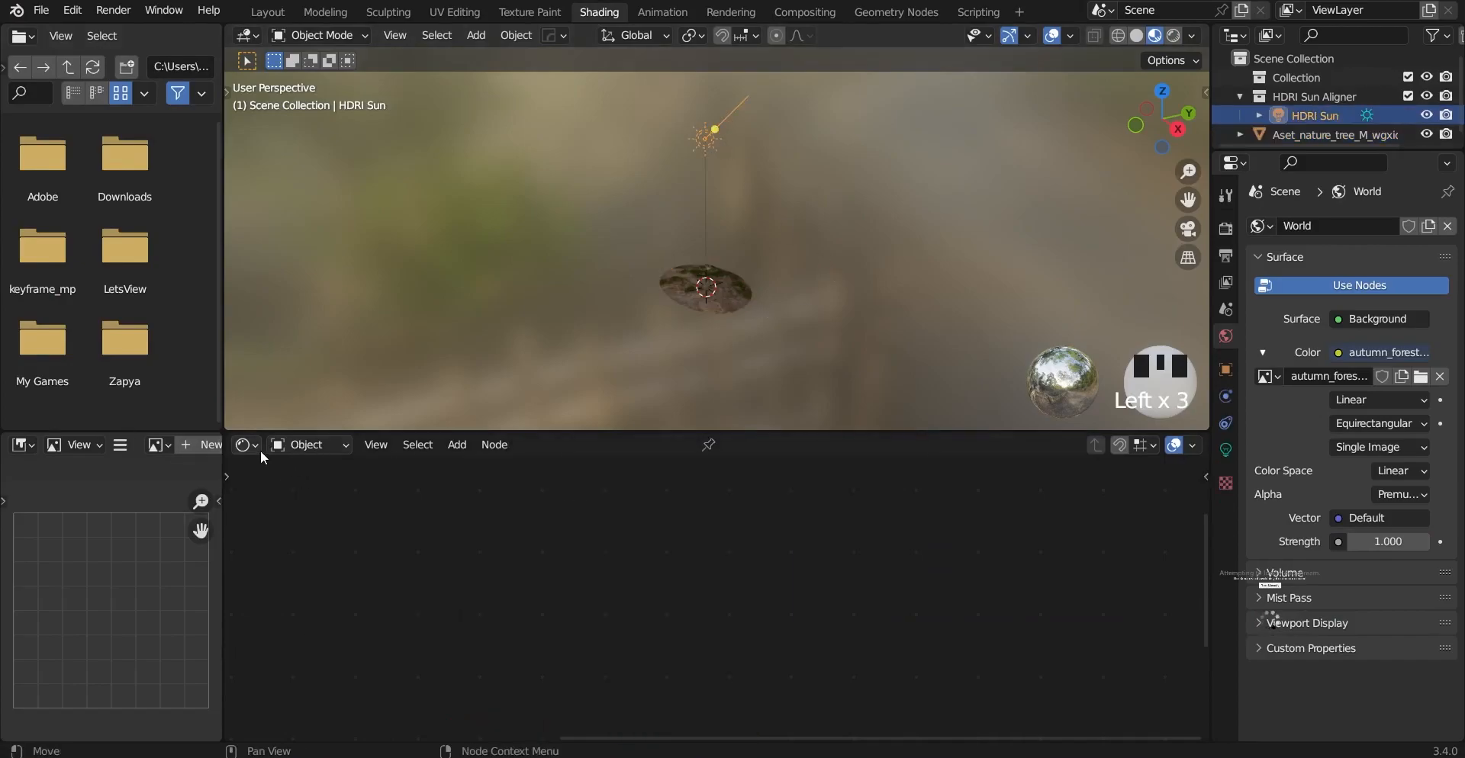
pyautogui.click(329, 444)
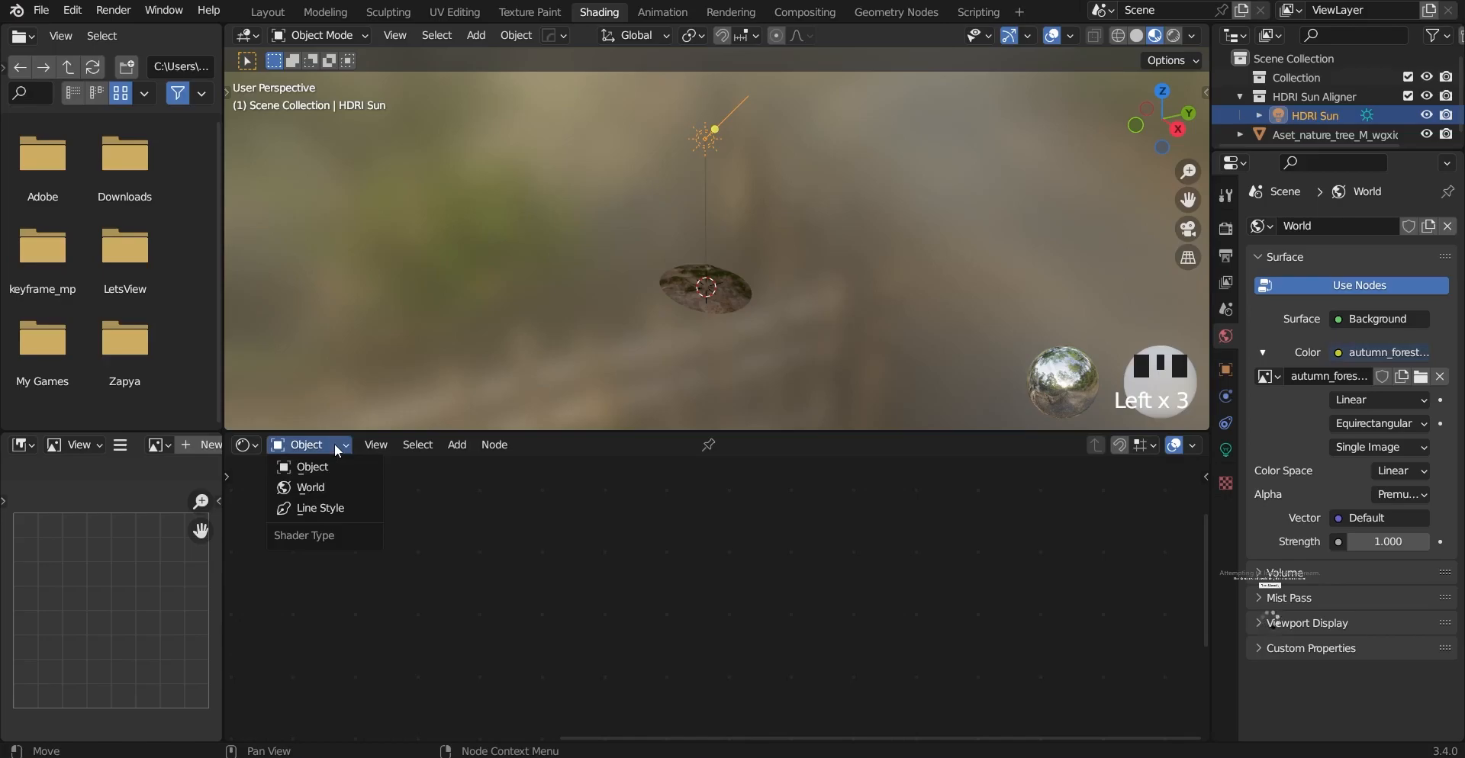
pyautogui.click(371, 487)
pyautogui.scroll(-5, 725, 244)
pyautogui.moveTo(725, 244); pyautogui.dragTo(788, 212, button='middle')
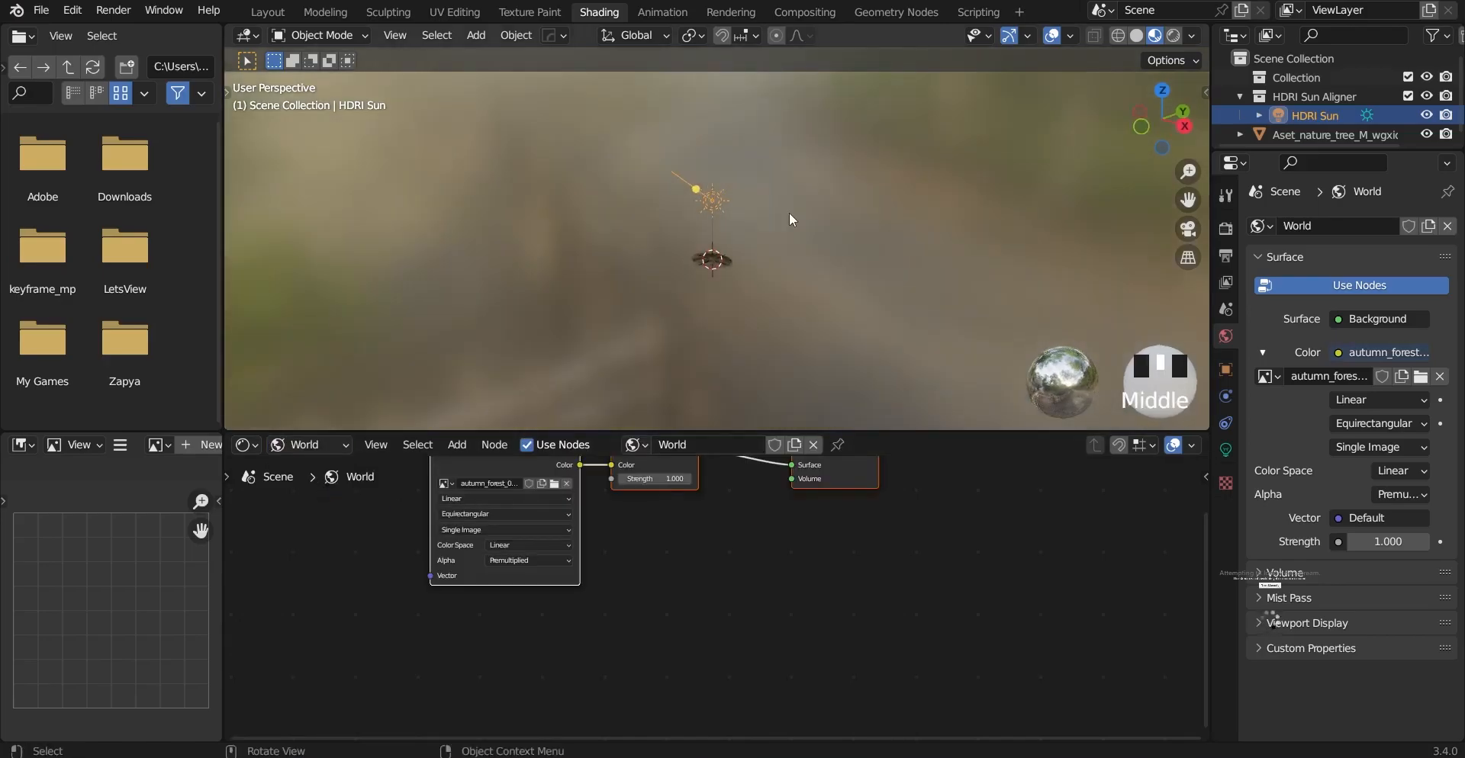
# Step: Switch the 3D viewport to Rendered shading and disable the film's Transparent option so the HDRI background shows behind the ground mesh
pyautogui.scroll(9, 734, 286)
pyautogui.press('z')
pyautogui.click(730, 296)
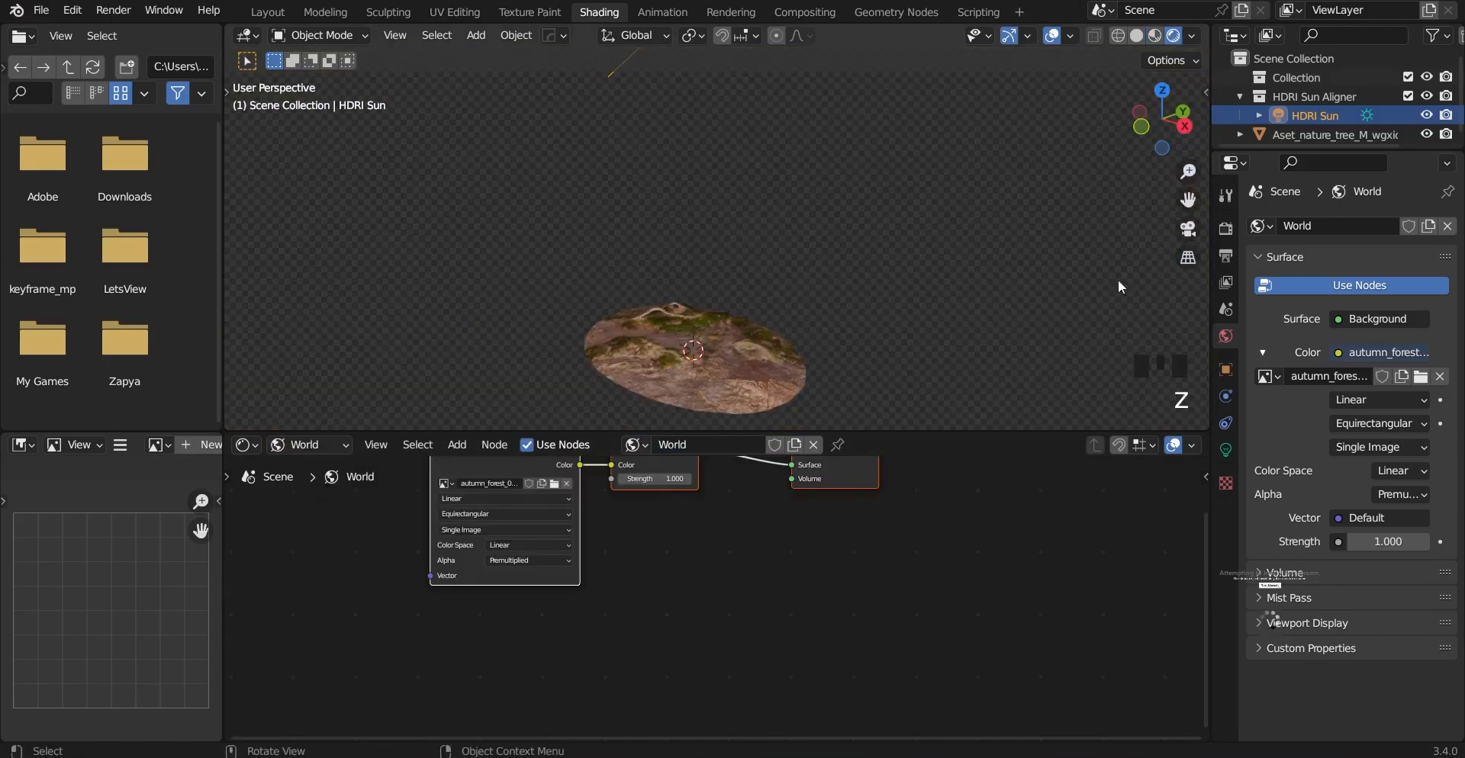
pyautogui.click(1226, 228)
pyautogui.click(1266, 627)
pyautogui.scroll(-2, 1259, 625)
pyautogui.click(1364, 624)
pyautogui.moveTo(879, 427); pyautogui.dragTo(790, 250, button='middle')
pyautogui.scroll(5, 771, 352)
pyautogui.scroll(-4, 762, 304)
pyautogui.moveTo(765, 311); pyautogui.dragTo(712, 308, button='middle')
pyautogui.scroll(1, 712, 308)
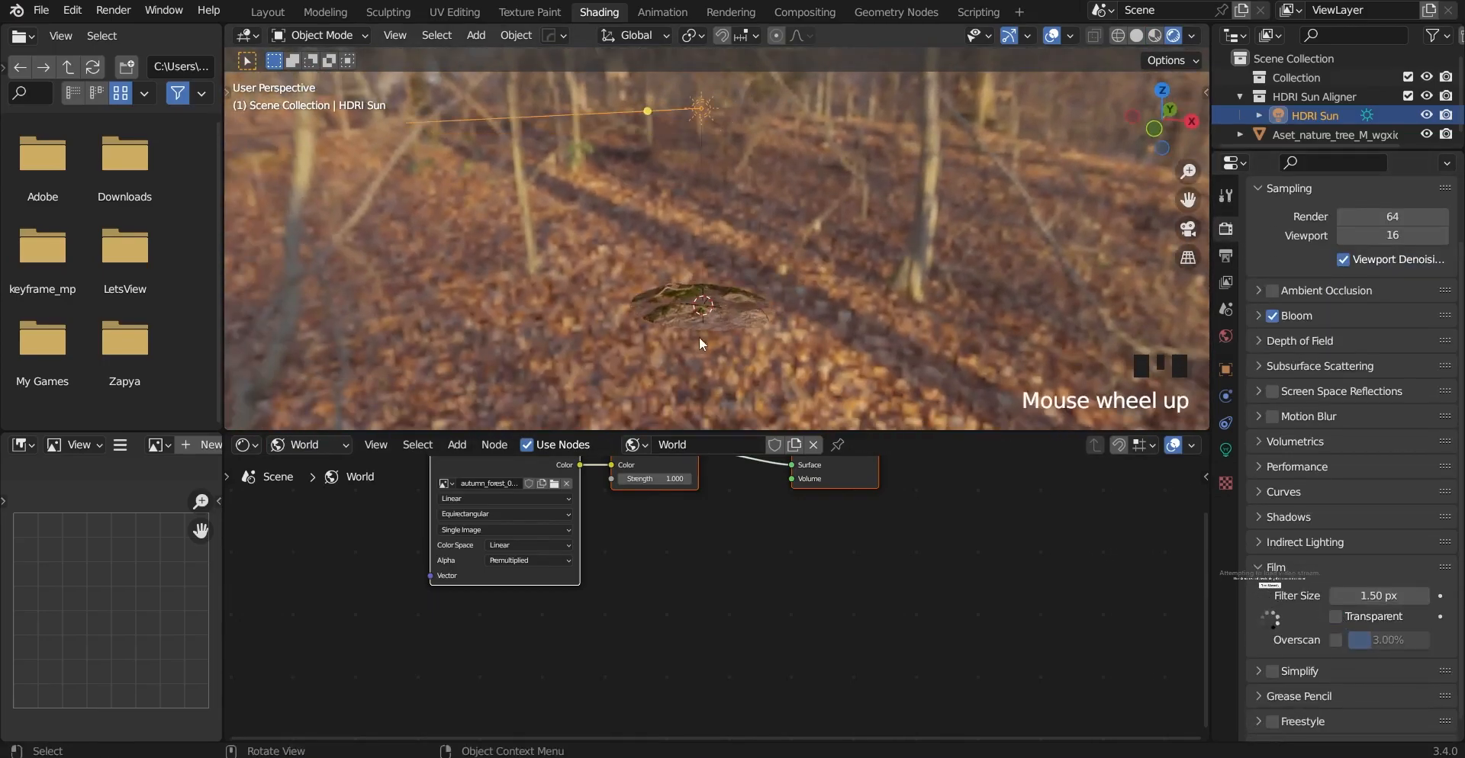
# Step: Search the add-ons preferences for "node", and disable and re-enable the Node Wrangler add-on
pyautogui.moveTo(644, 512); pyautogui.dragTo(676, 610, button='middle')
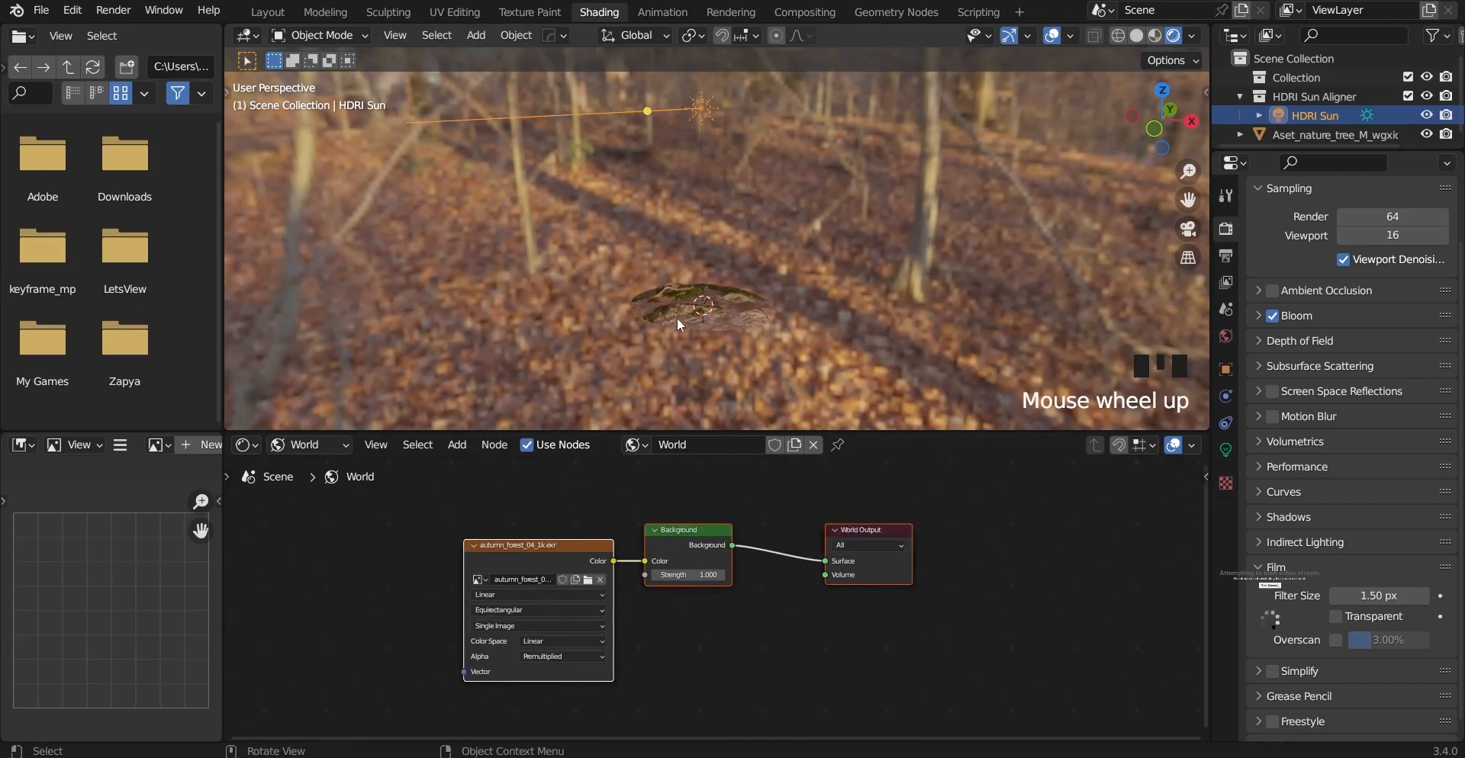
pyautogui.scroll(2, 595, 572)
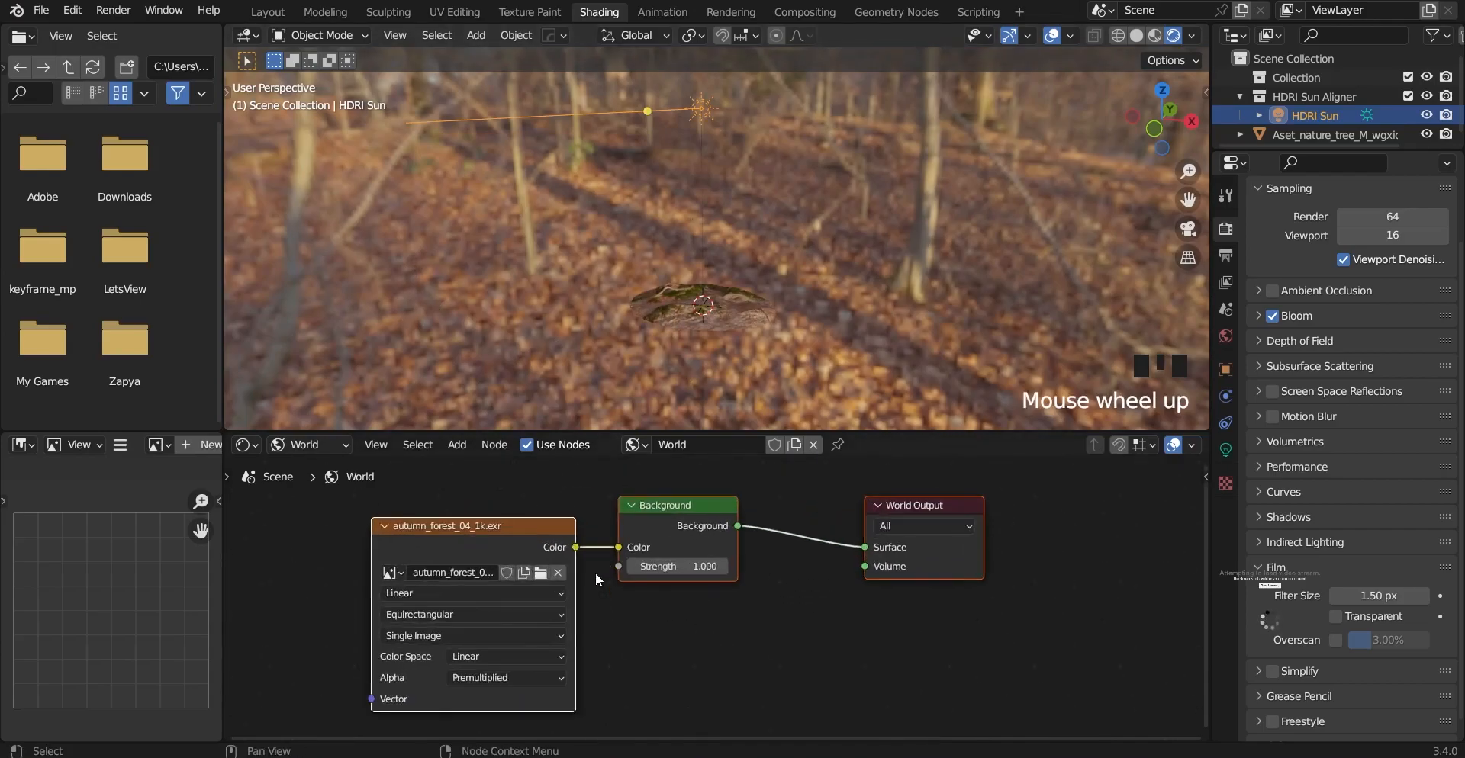
pyautogui.click(478, 540)
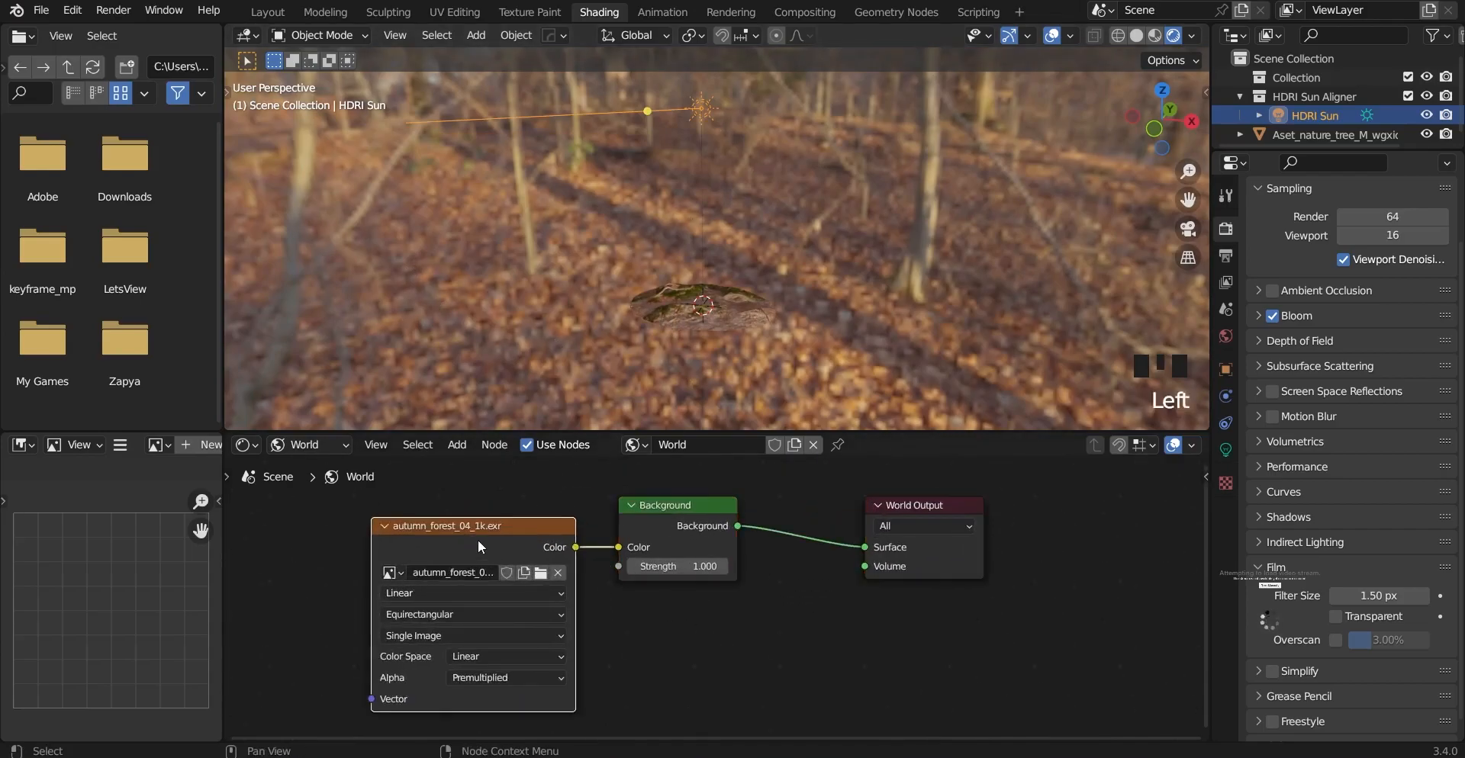
pyautogui.click(81, 12)
pyautogui.click(153, 279)
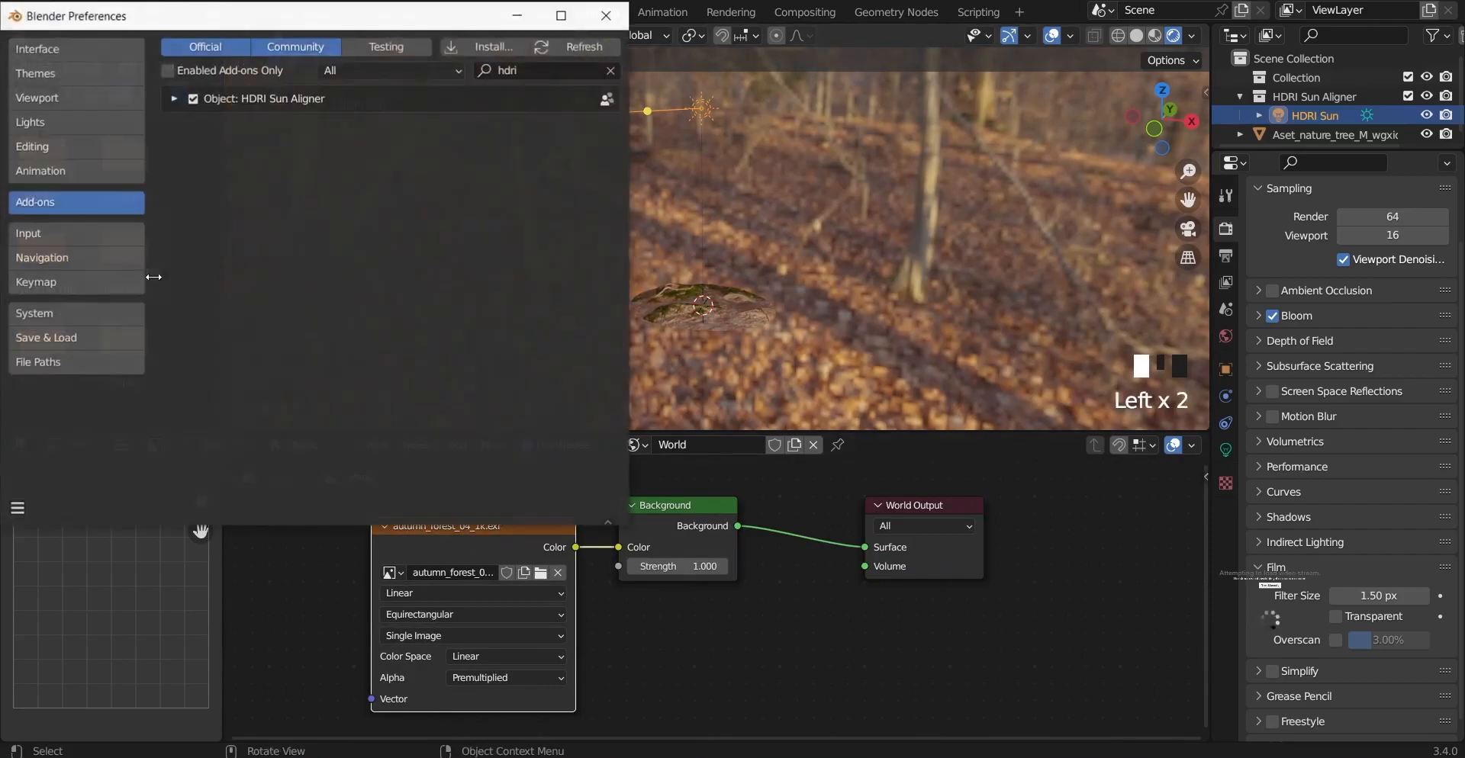
pyautogui.click(542, 67)
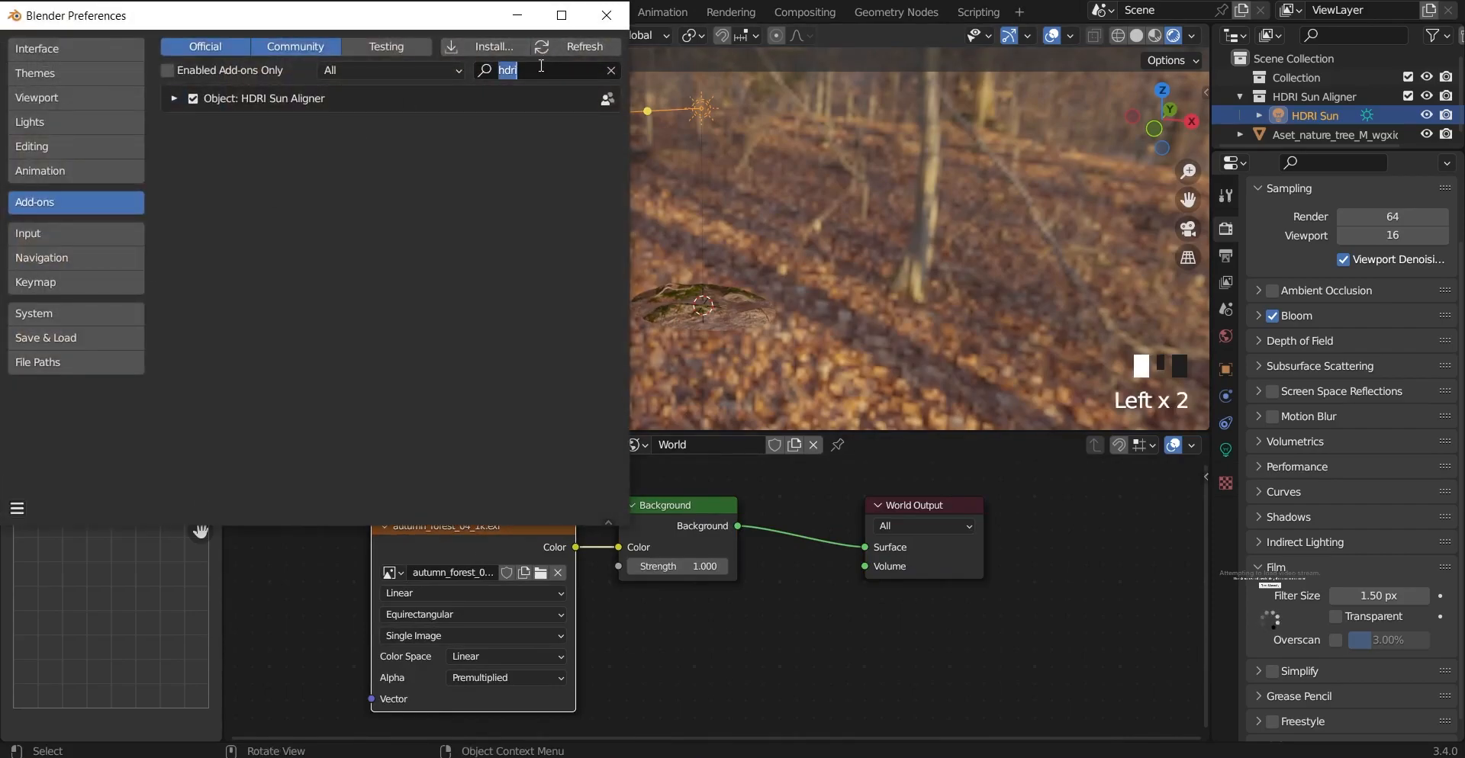
pyautogui.write('mater')
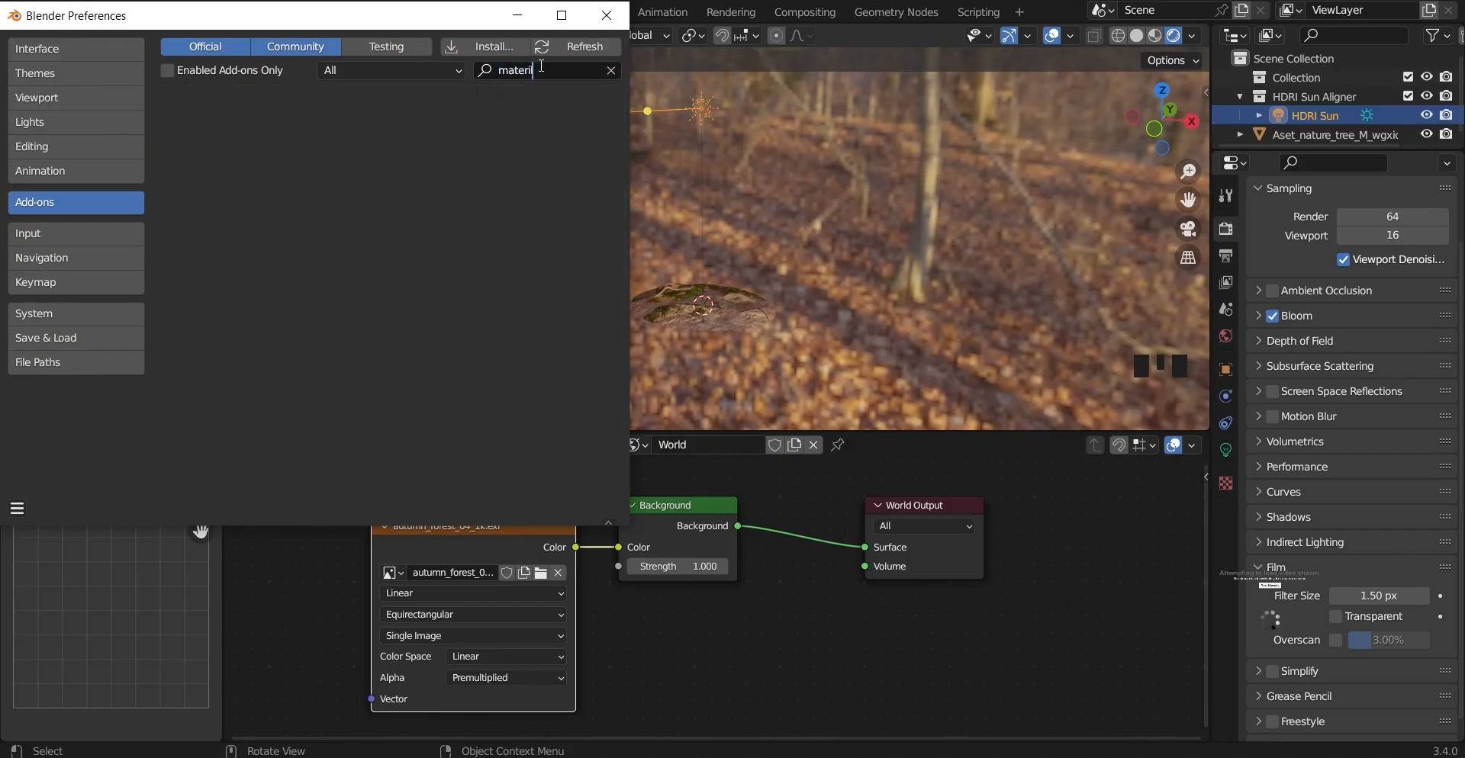
pyautogui.hotkey('ctrl', 'BackSpace')
pyautogui.write('nod')
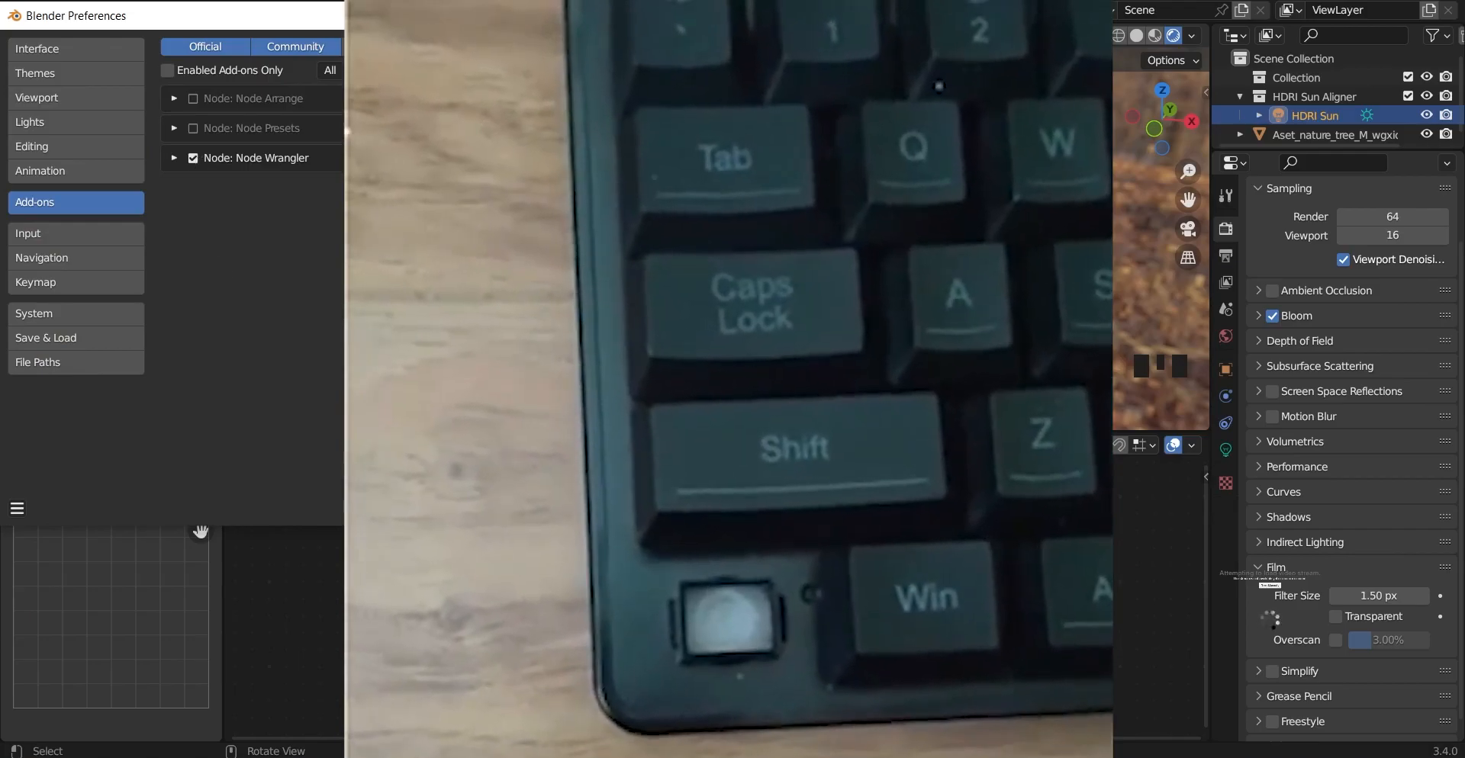
pyautogui.click(194, 157)
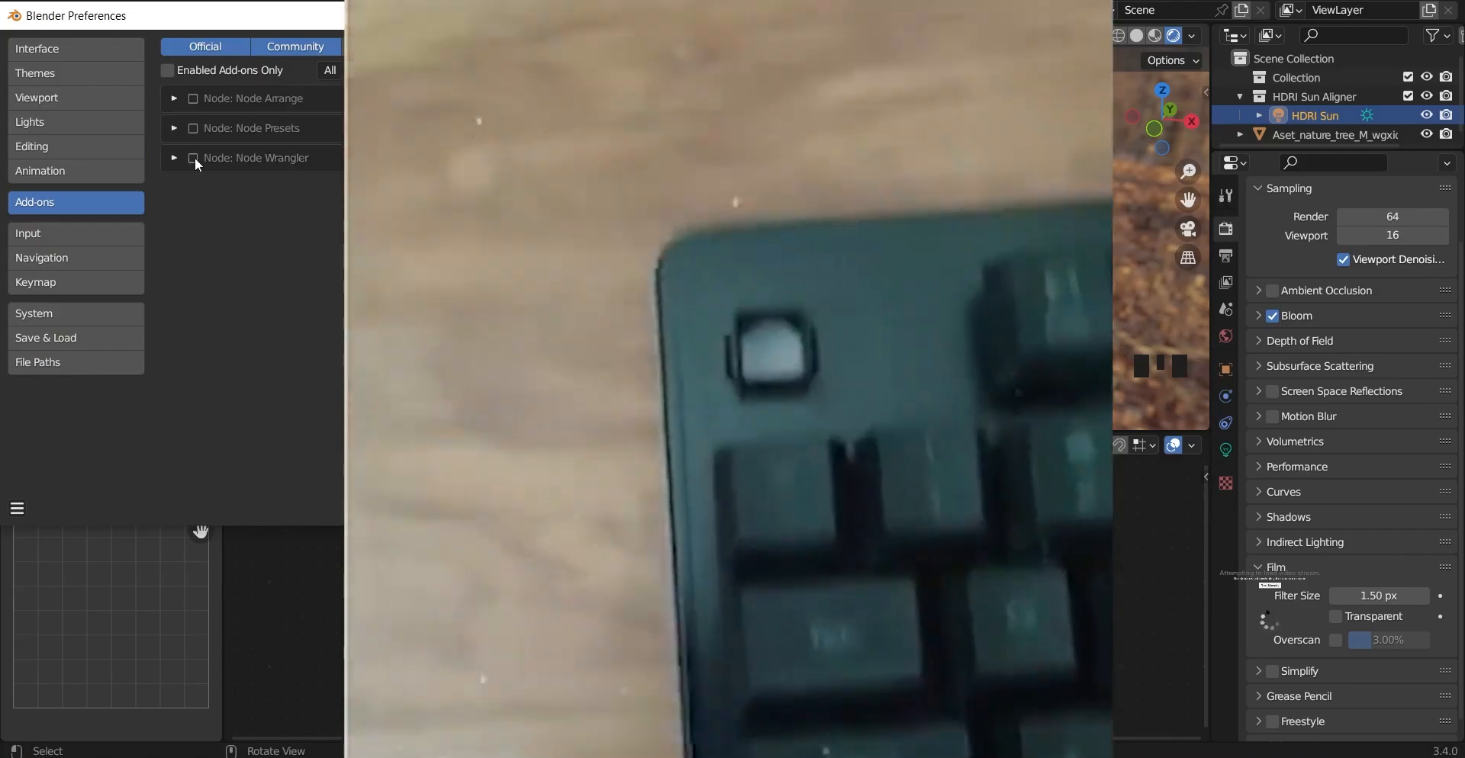
pyautogui.click(195, 160)
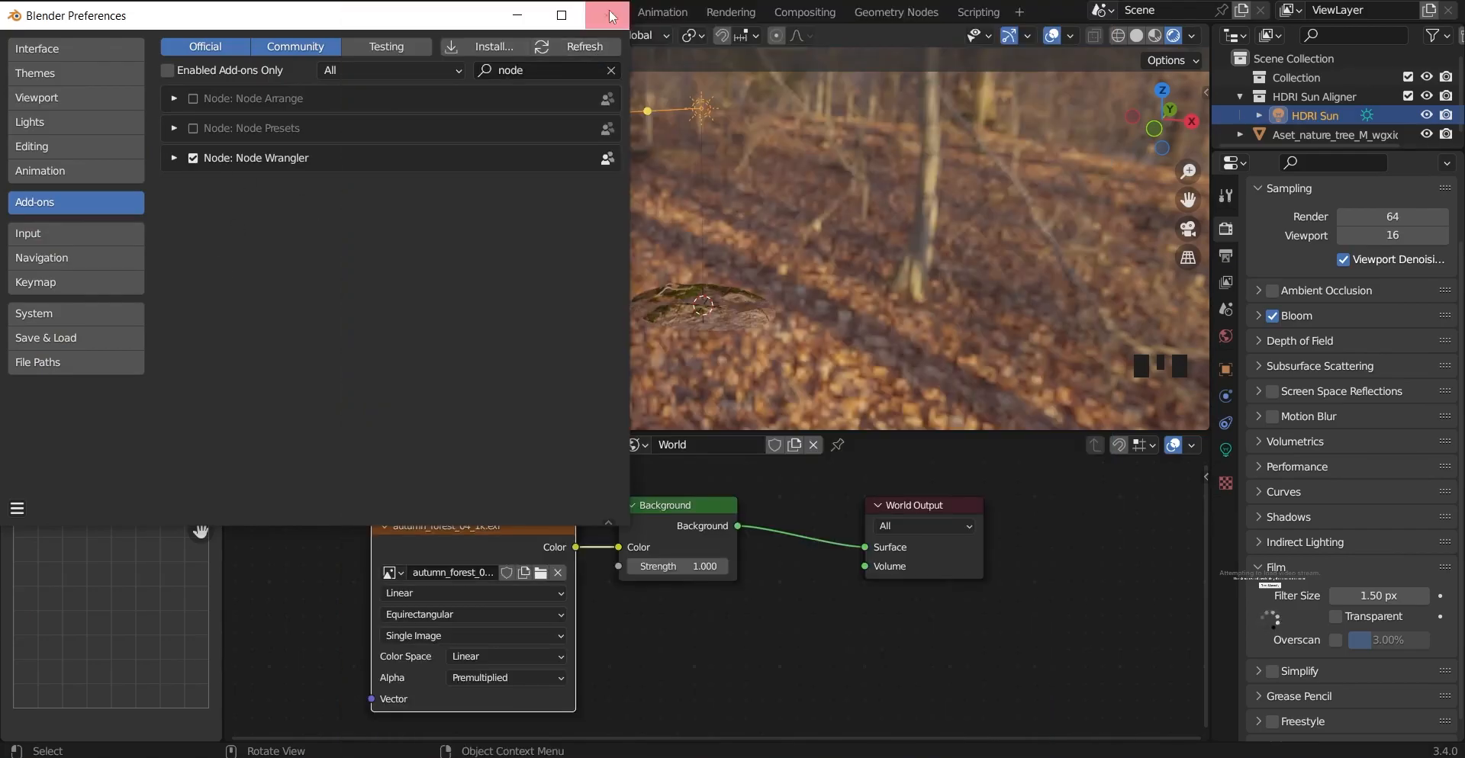
pyautogui.click(611, 16)
# Step: Add linked Texture Coordinate and Mapping nodes to the autumn_forest_04_1k.exr environment texture with Node Wrangler
pyautogui.scroll(-2, 561, 505)
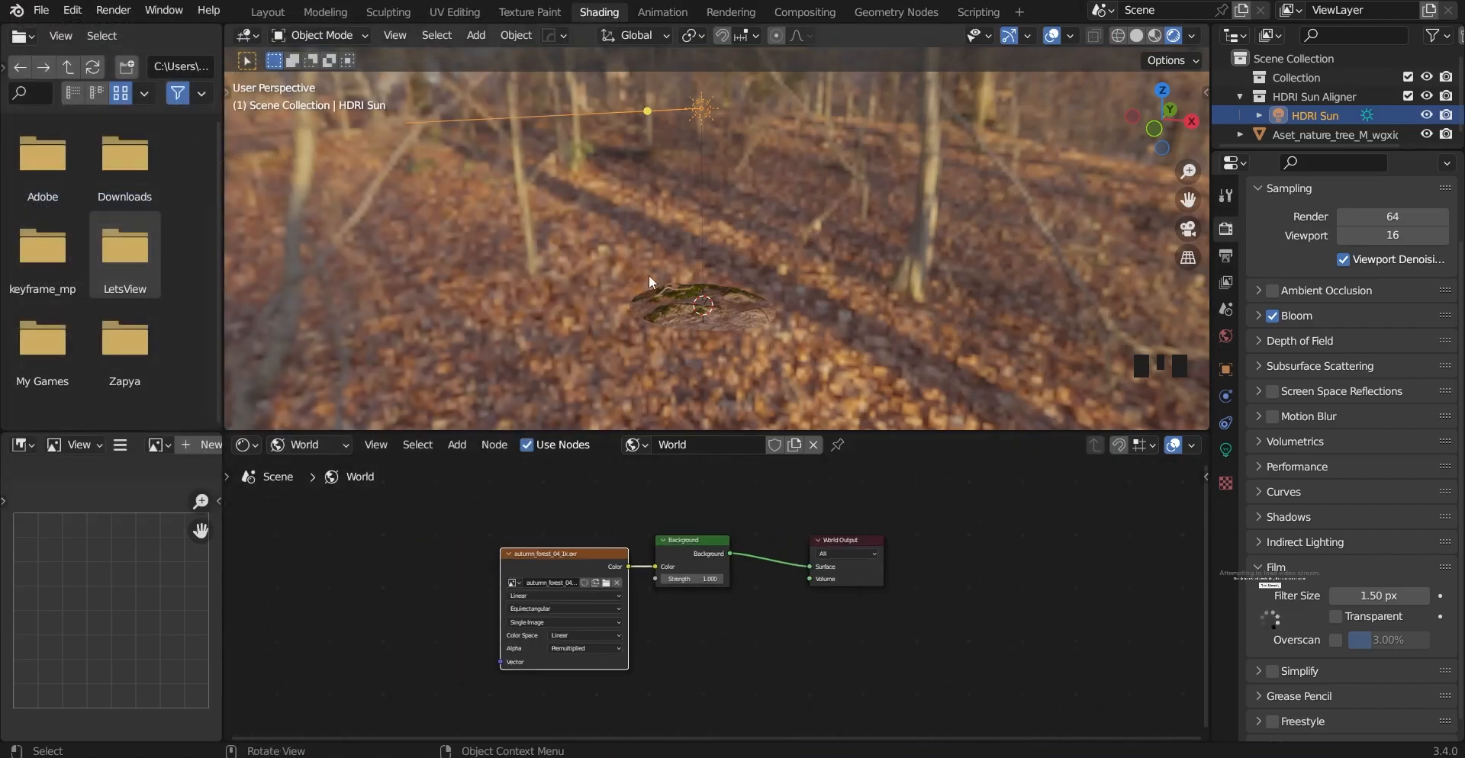
pyautogui.click(551, 552)
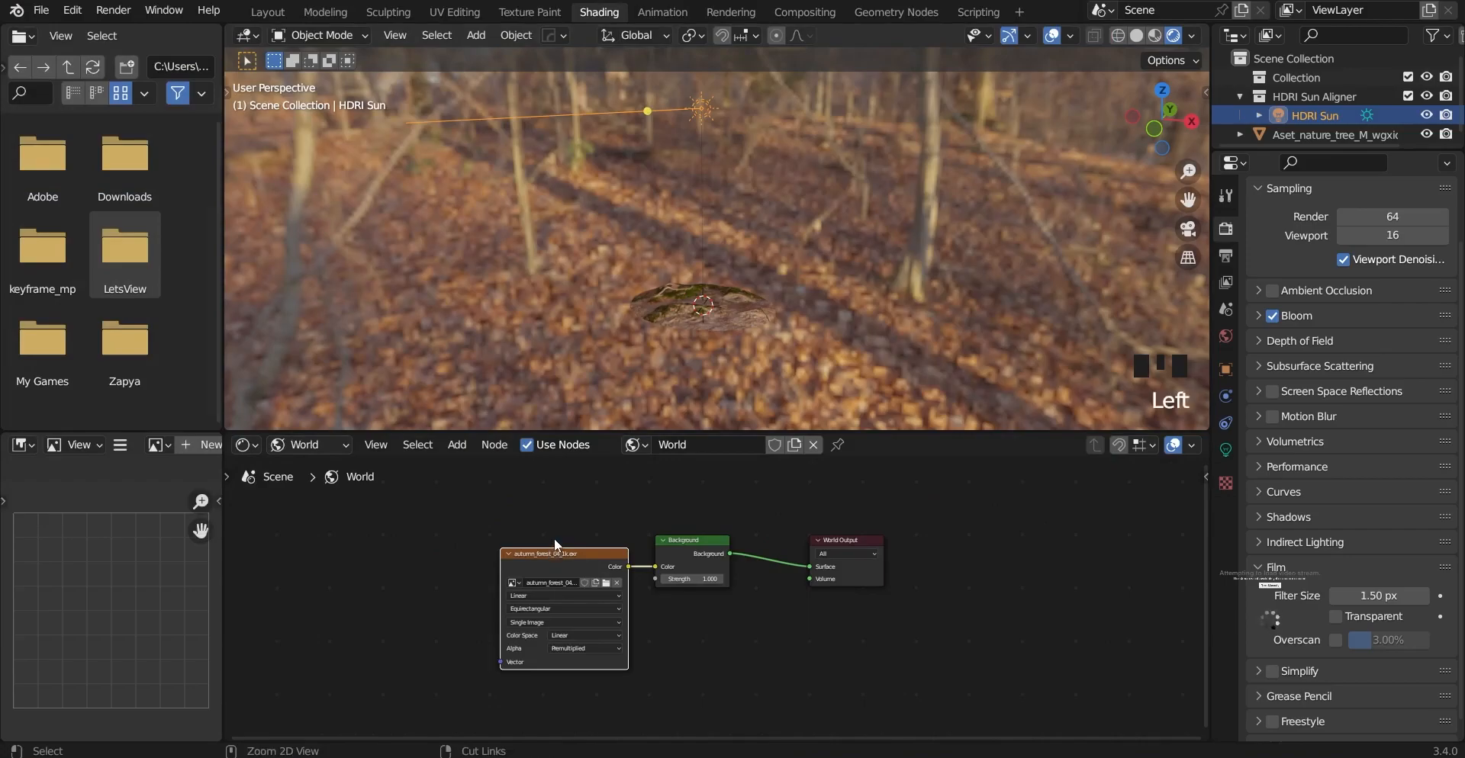
pyautogui.hotkey('ctrl', 't')
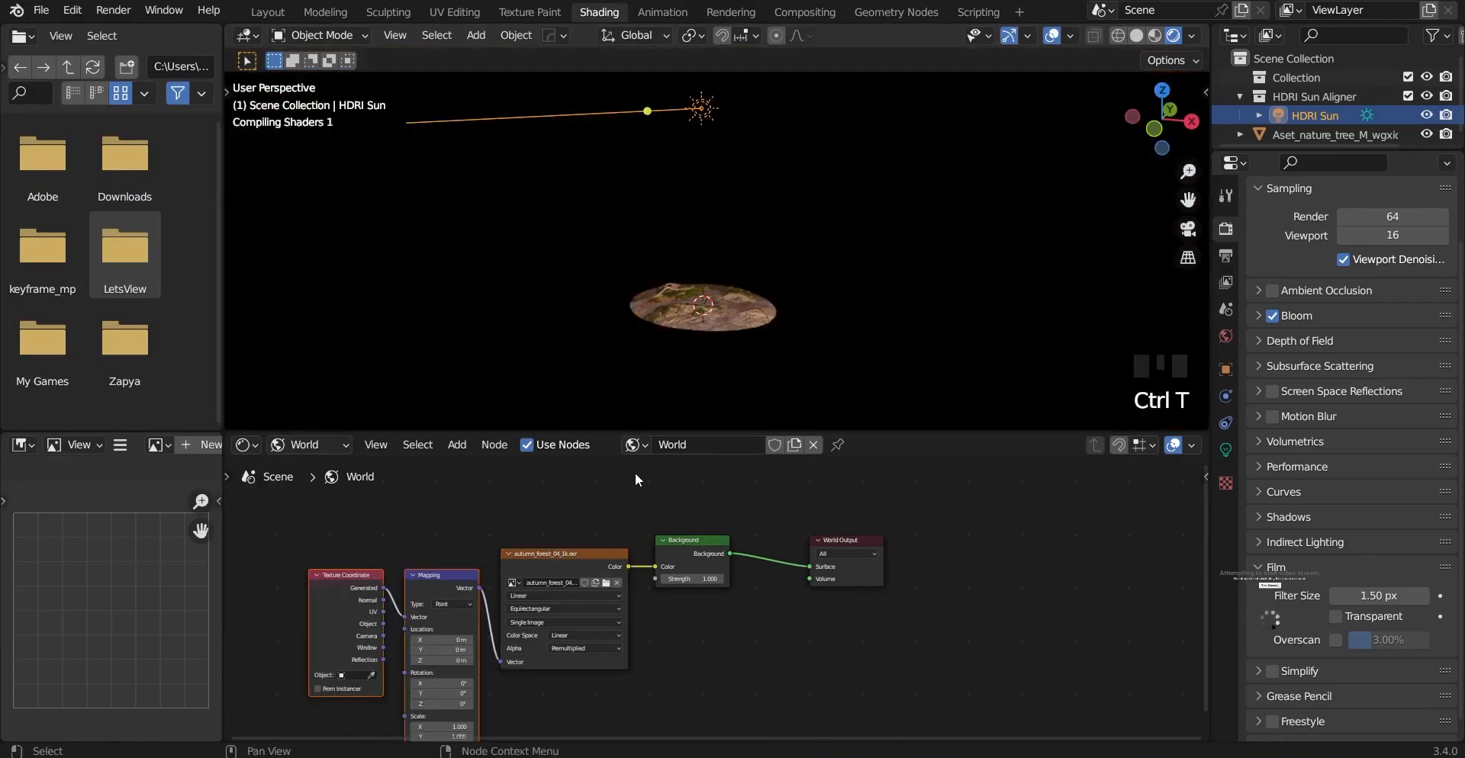
pyautogui.scroll(1, 430, 631)
pyautogui.scroll(1, 423, 629)
pyautogui.moveTo(244, 617); pyautogui.dragTo(485, 598, button='middle')
pyautogui.scroll(4, 484, 599)
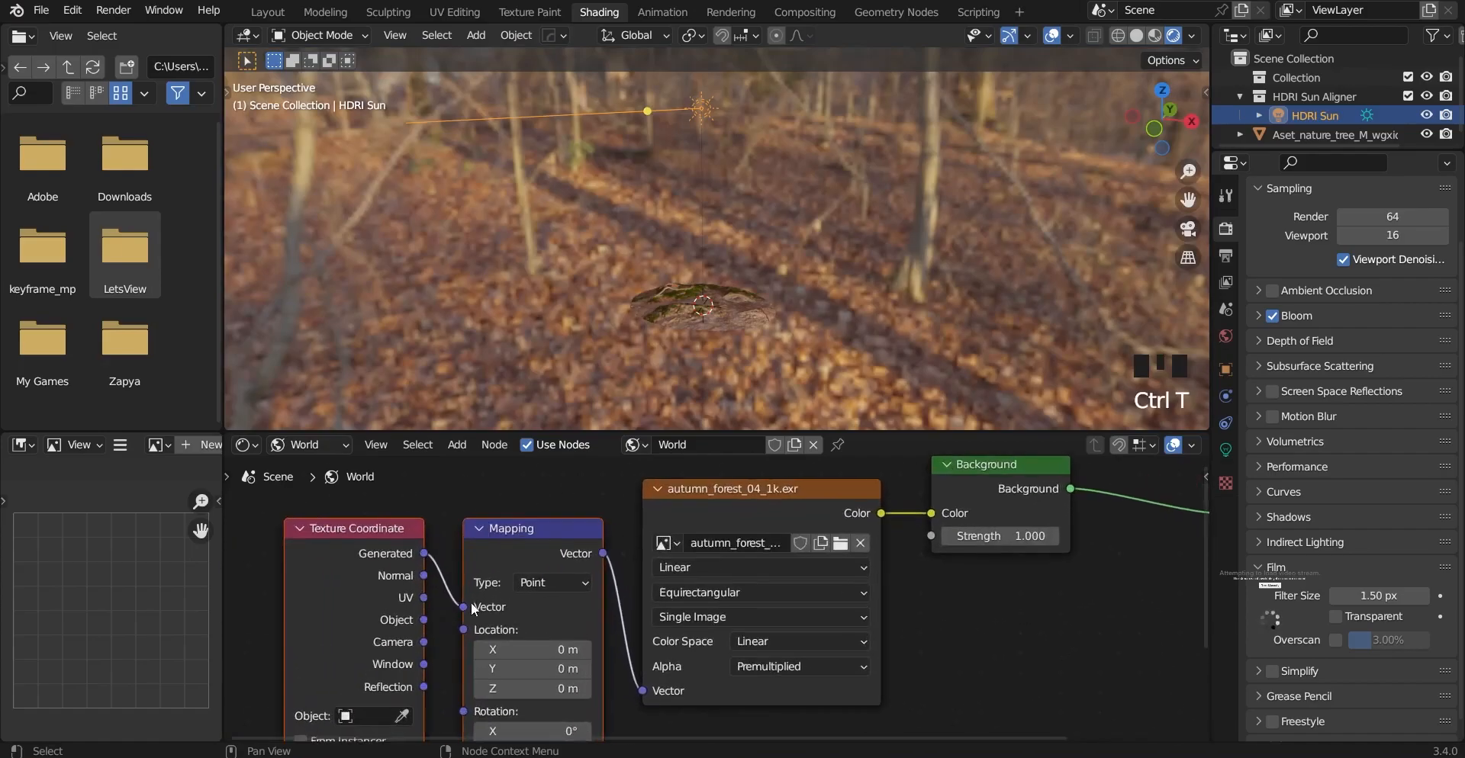
pyautogui.scroll(-5, 493, 593)
# Step: Try rotating the HDRI to 32.3° about Z in the Mapping node and compare it with the sun light's direction
pyautogui.moveTo(800, 191); pyautogui.dragTo(301, 232, button='middle')
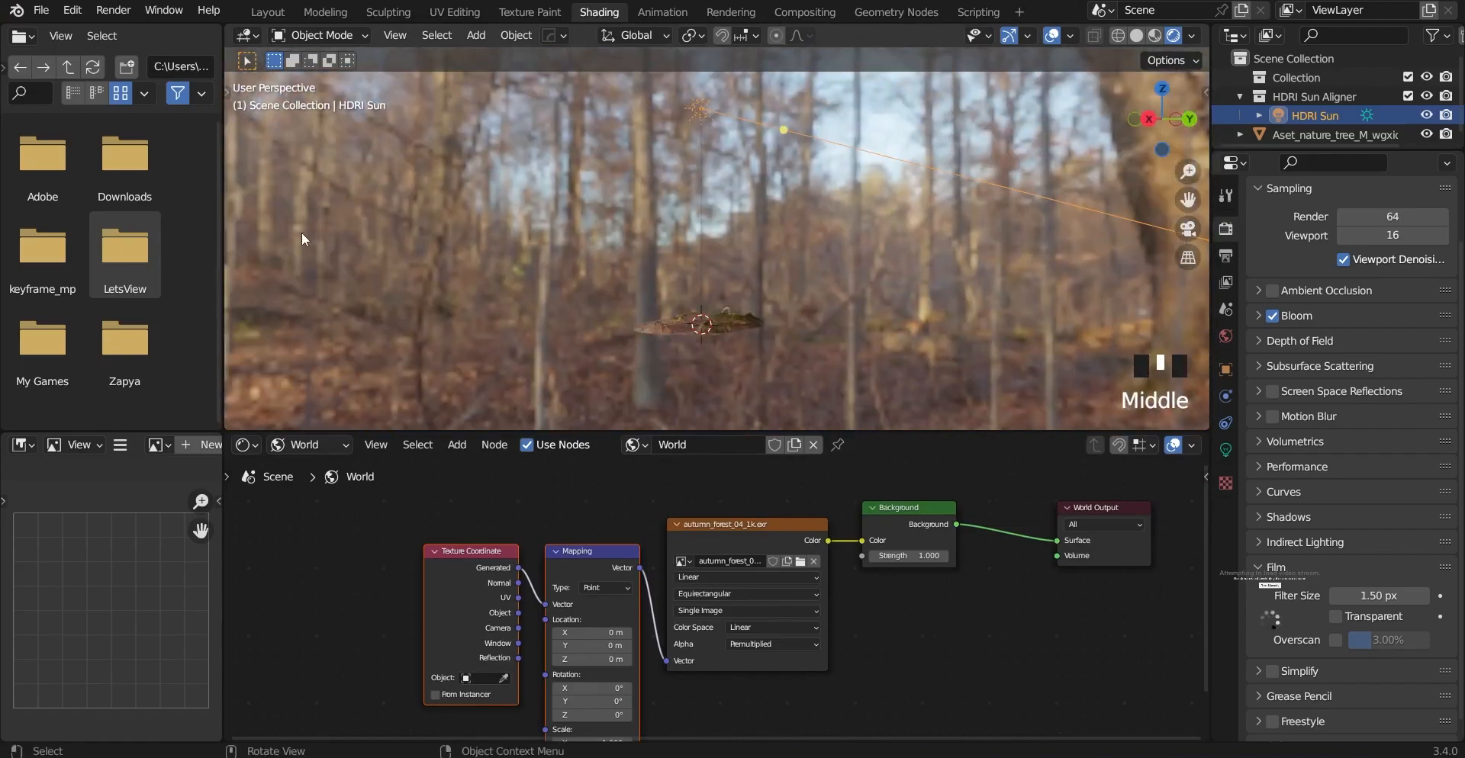
pyautogui.moveTo(535, 231); pyautogui.dragTo(506, 187, button='middle')
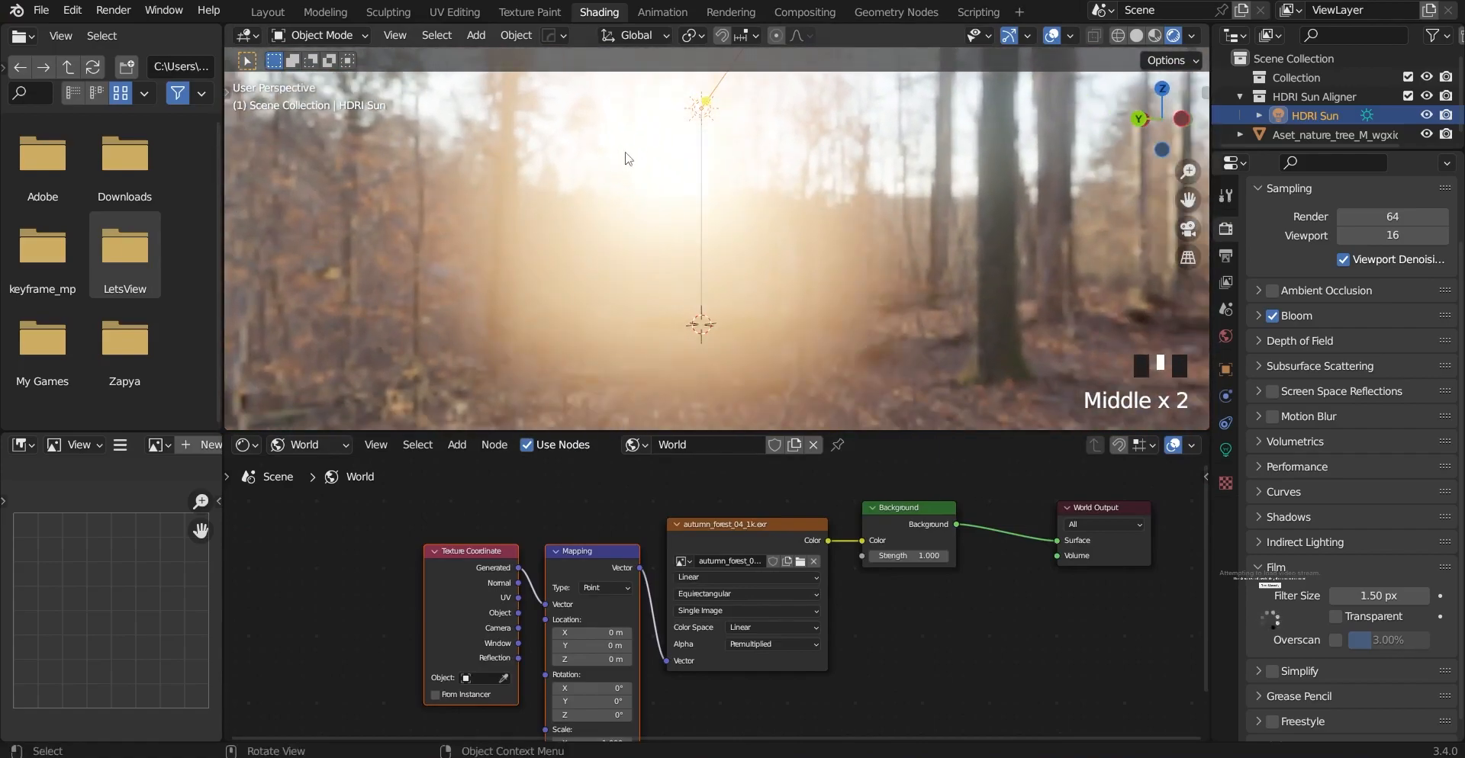
pyautogui.scroll(-7, 625, 153)
pyautogui.scroll(3, 656, 198)
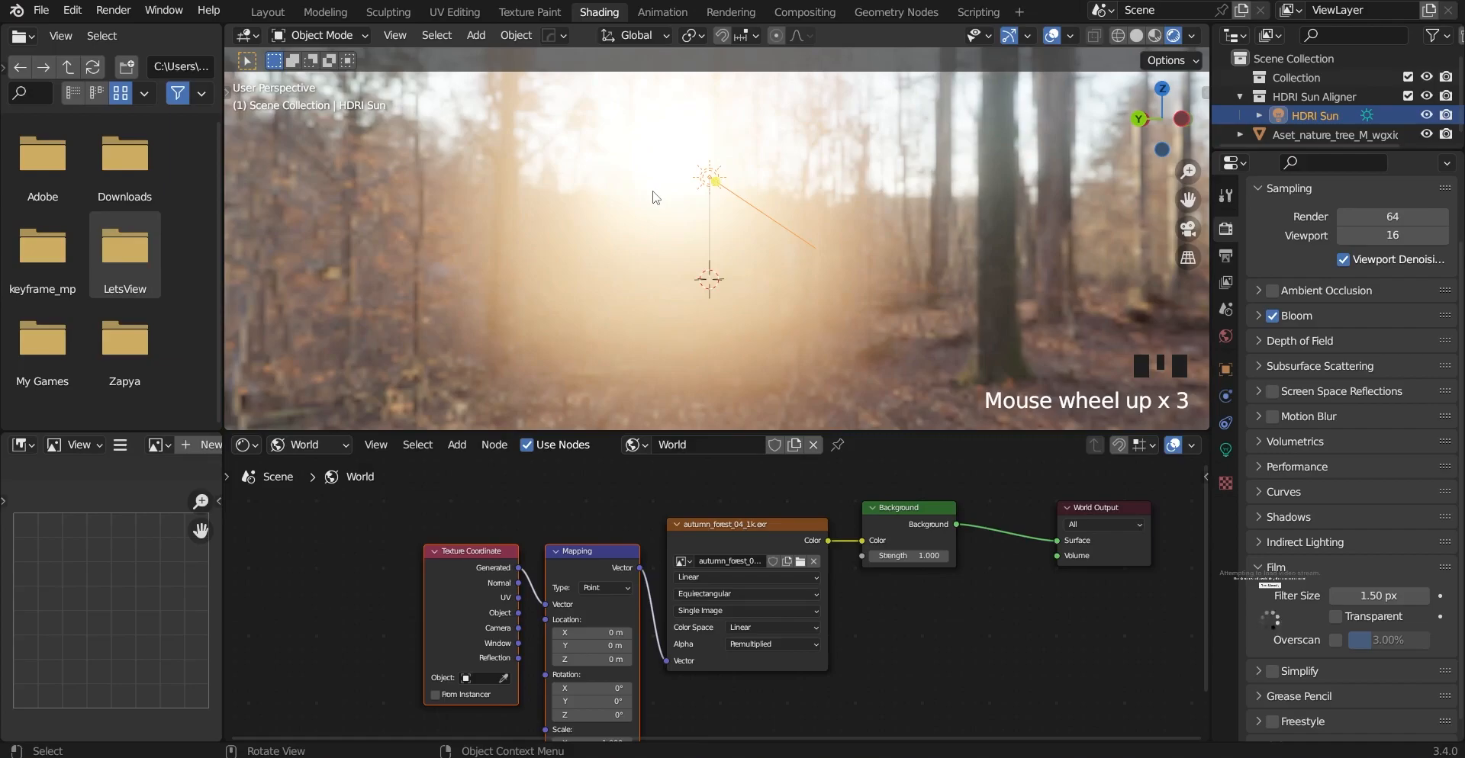
pyautogui.scroll(2, 603, 580)
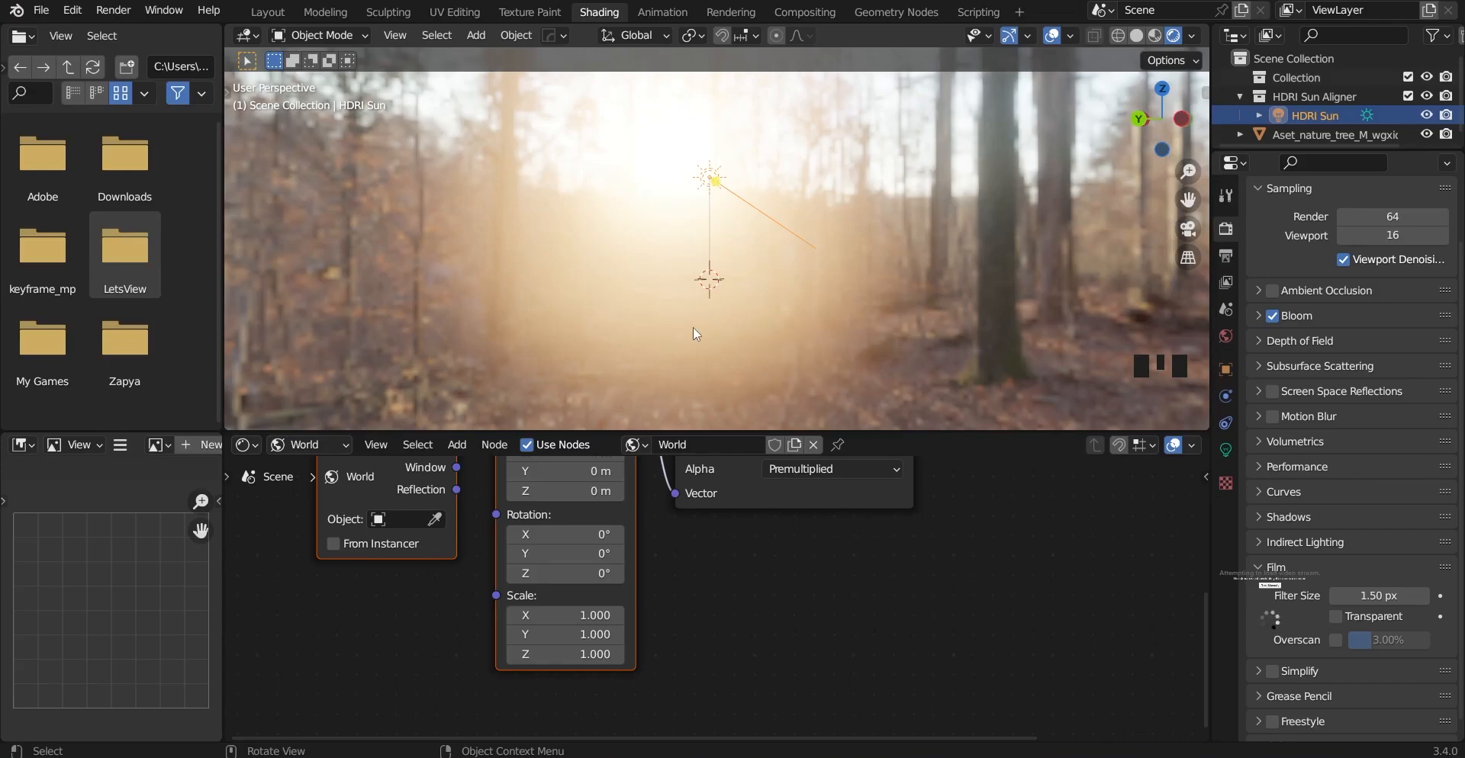
pyautogui.moveTo(696, 334); pyautogui.dragTo(634, 486, button='middle')
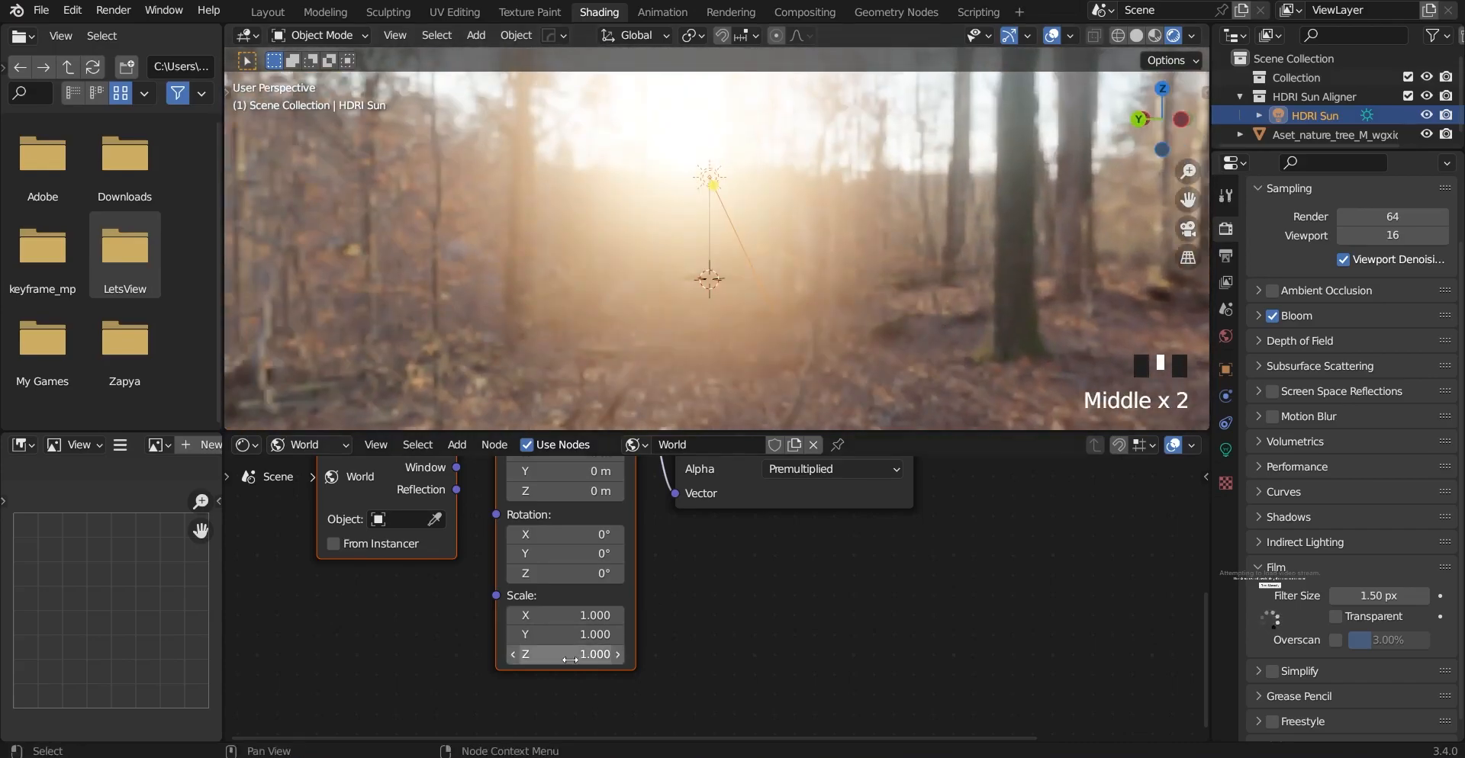
pyautogui.moveTo(568, 573); pyautogui.dragTo(610, 575)
pyautogui.hotkey('ctrl', 'z')
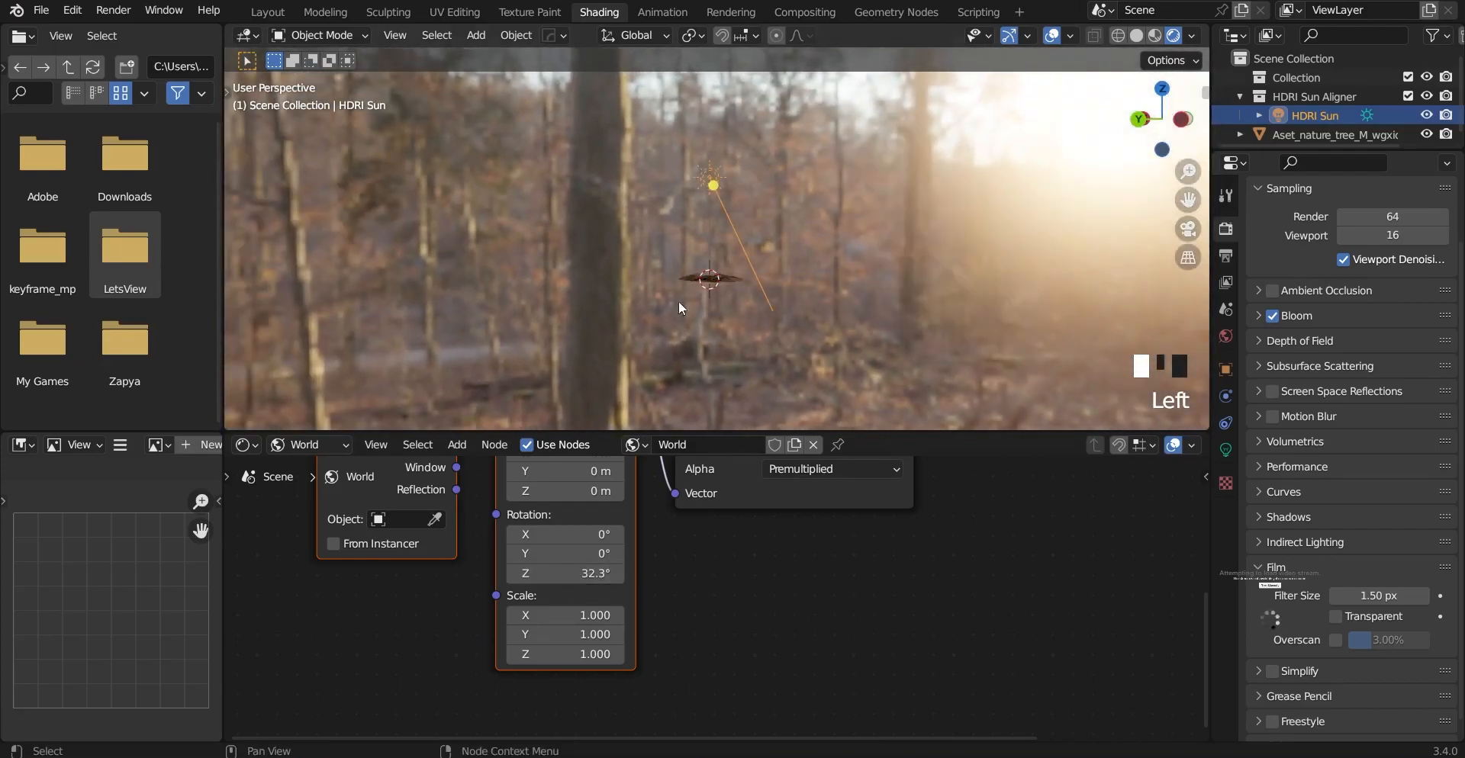
pyautogui.moveTo(689, 176); pyautogui.dragTo(580, 197, button='middle')
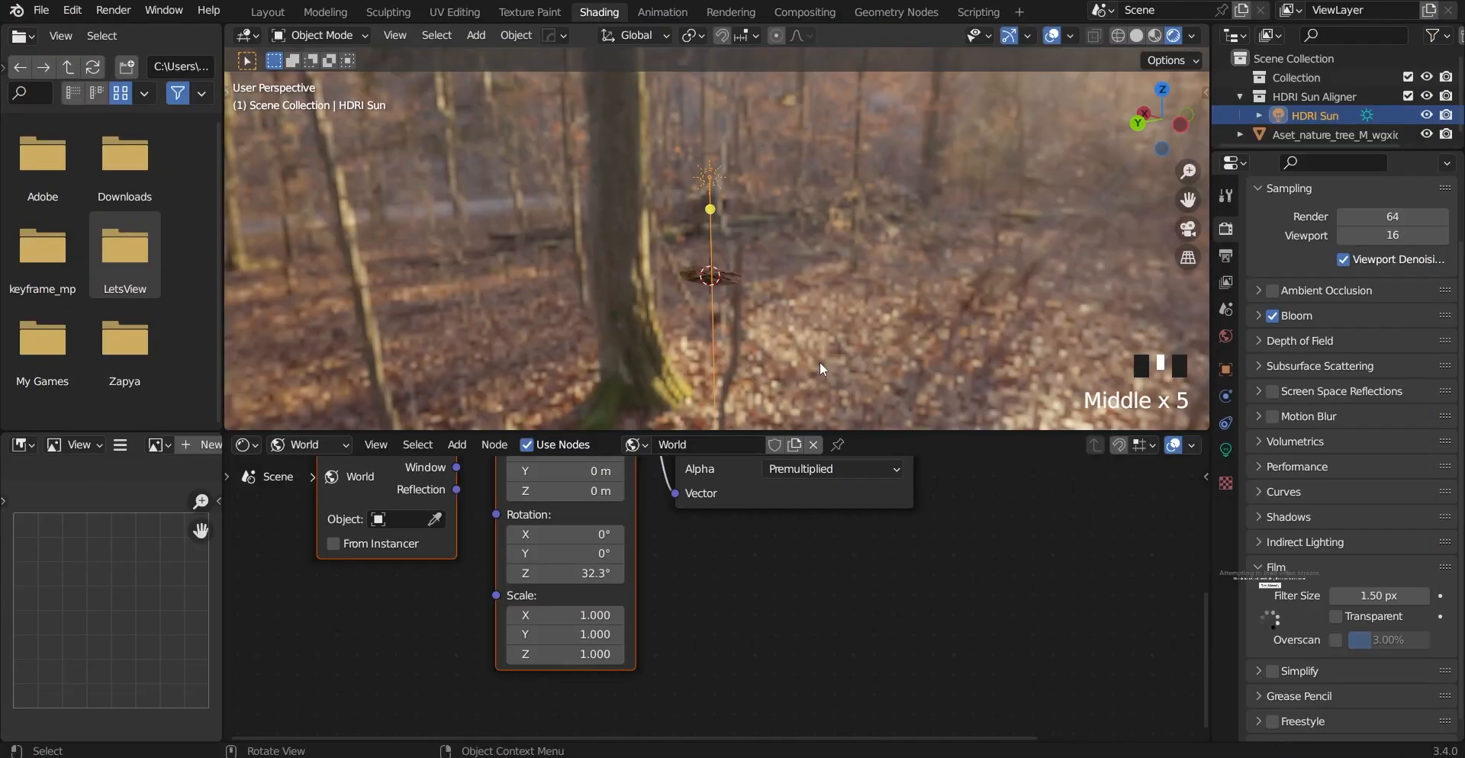
pyautogui.moveTo(615, 243); pyautogui.dragTo(503, 159, button='middle')
pyautogui.scroll(2, 737, 209)
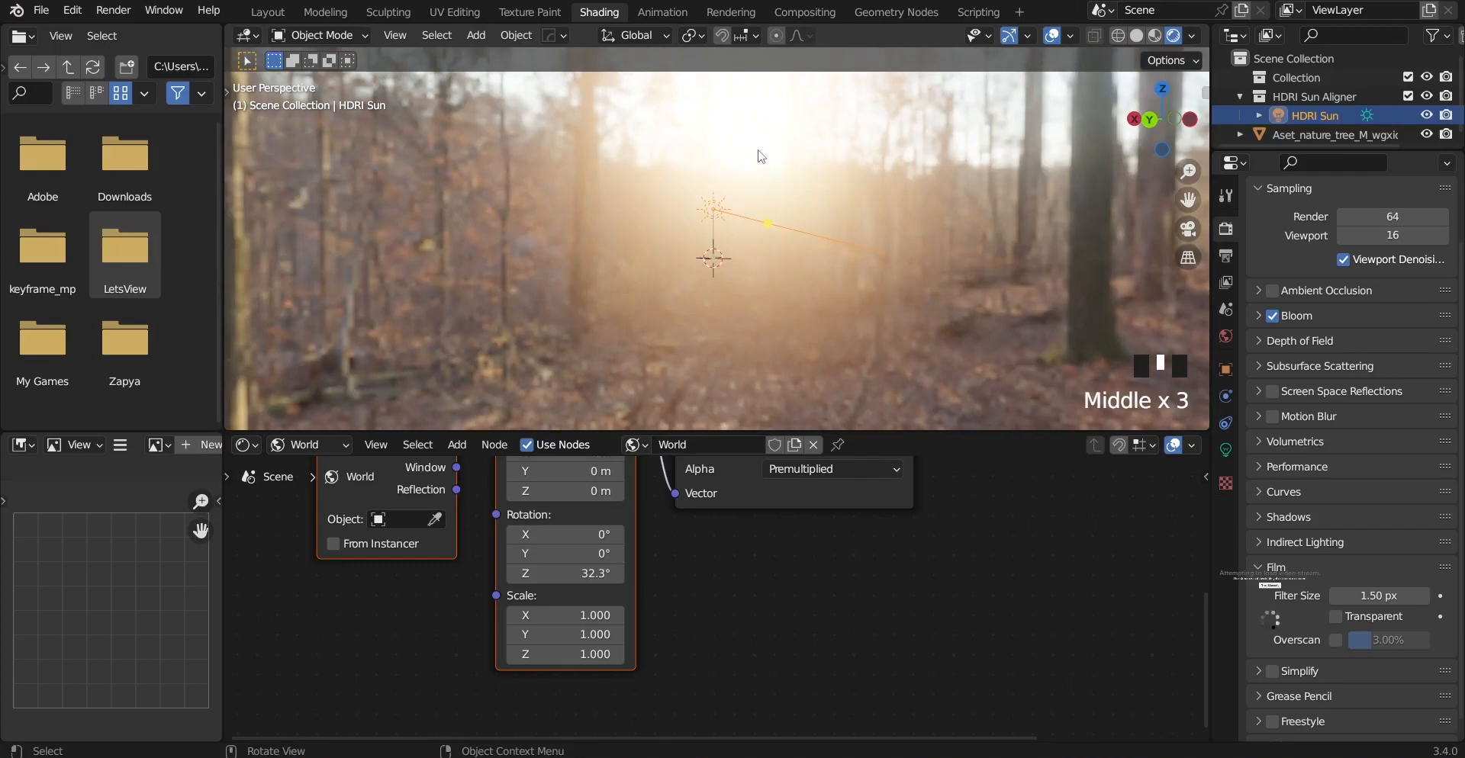
pyautogui.hotkey('ctrl', 'z')
pyautogui.moveTo(662, 256); pyautogui.dragTo(713, 274, button='middle')
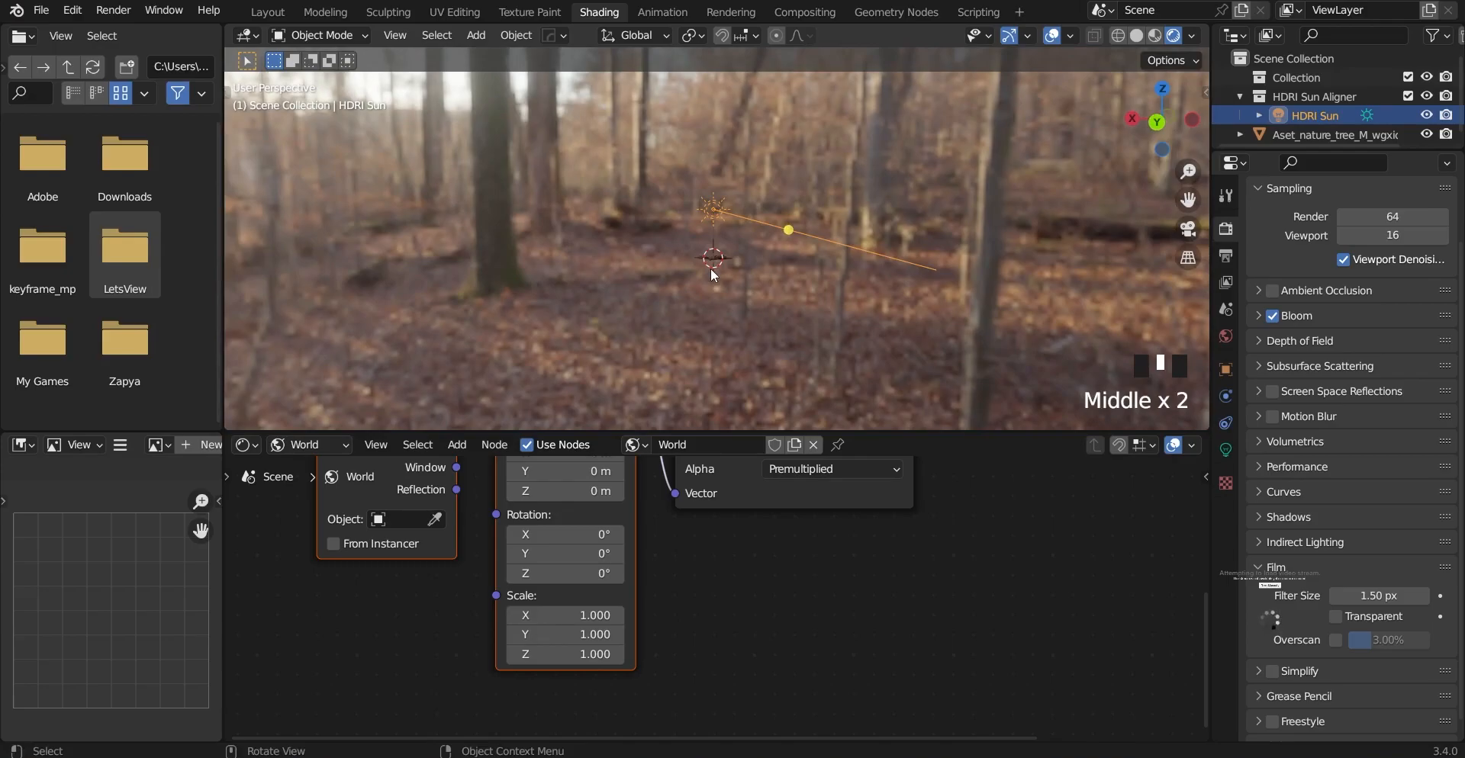
# Step: Show the HDRI Sun Aligner options in the 3D viewport's sidebar and bring the full World node tree into view
pyautogui.press('n')
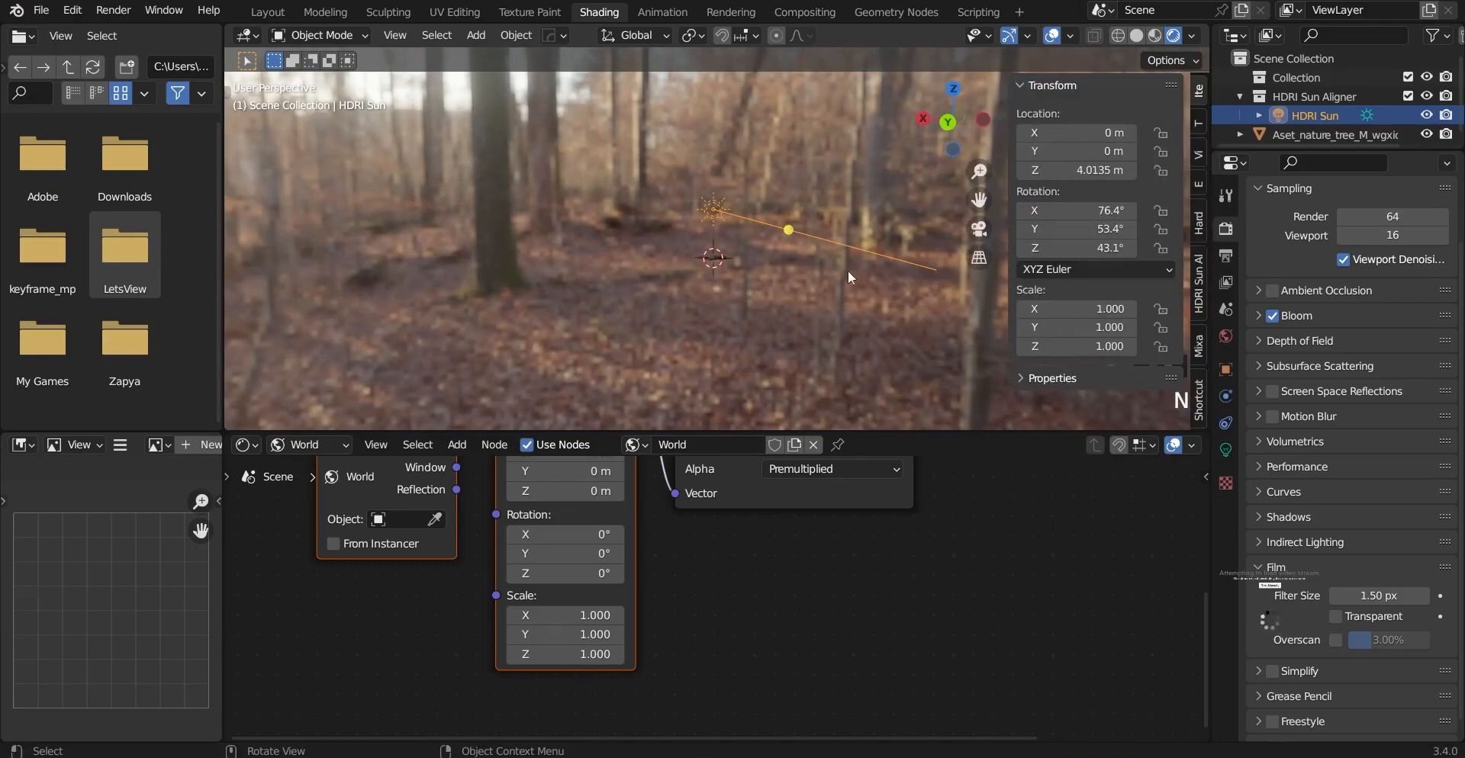
pyautogui.click(1200, 302)
pyautogui.scroll(-5, 599, 547)
pyautogui.moveTo(715, 493); pyautogui.dragTo(707, 638, button='middle')
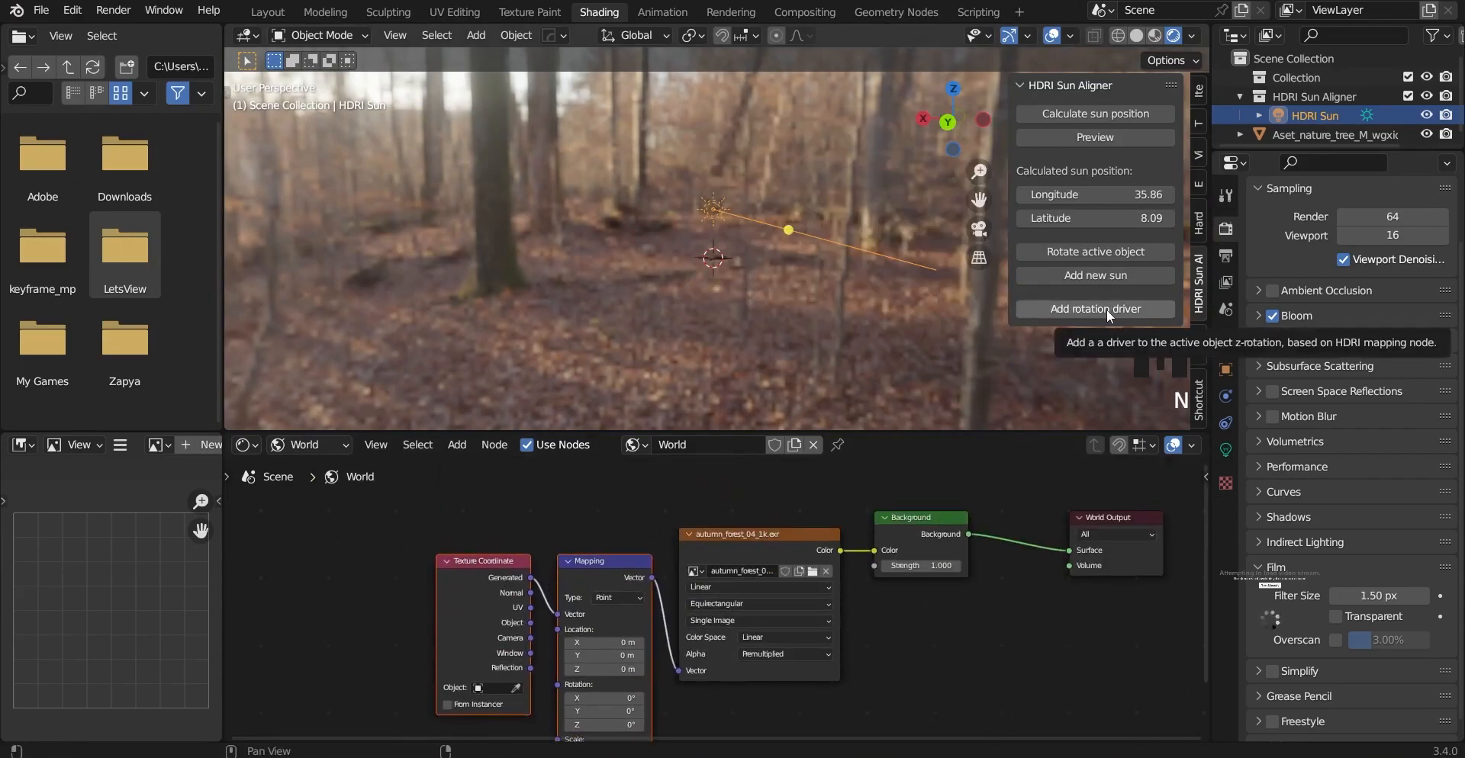
pyautogui.scroll(-2, 620, 557)
# Step: Delete the Texture Coordinate and Mapping nodes and try adding a rotation driver to the HDRI sun without them
pyautogui.moveTo(494, 531); pyautogui.dragTo(652, 620)
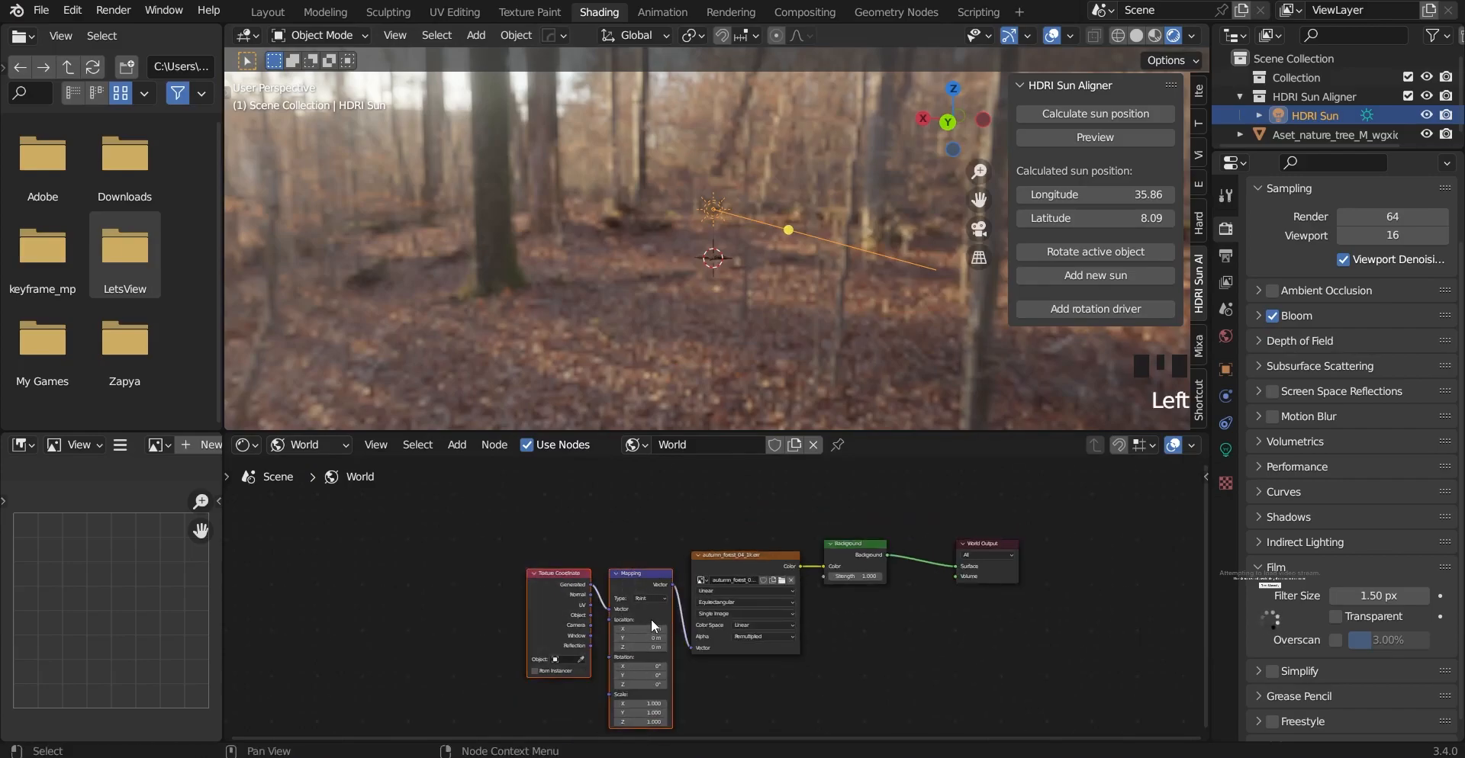
pyautogui.press('Delete')
pyautogui.click(714, 572)
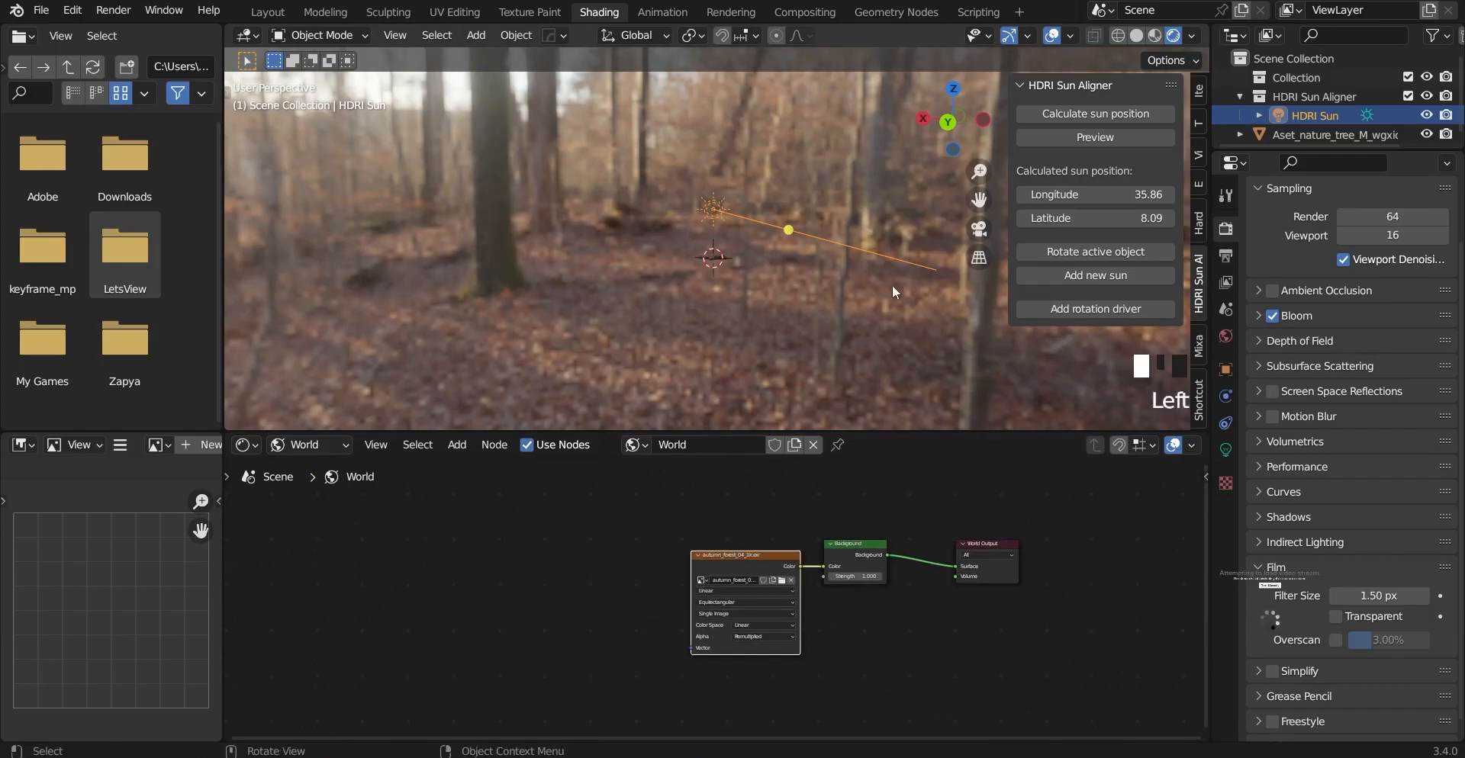
pyautogui.click(1080, 307)
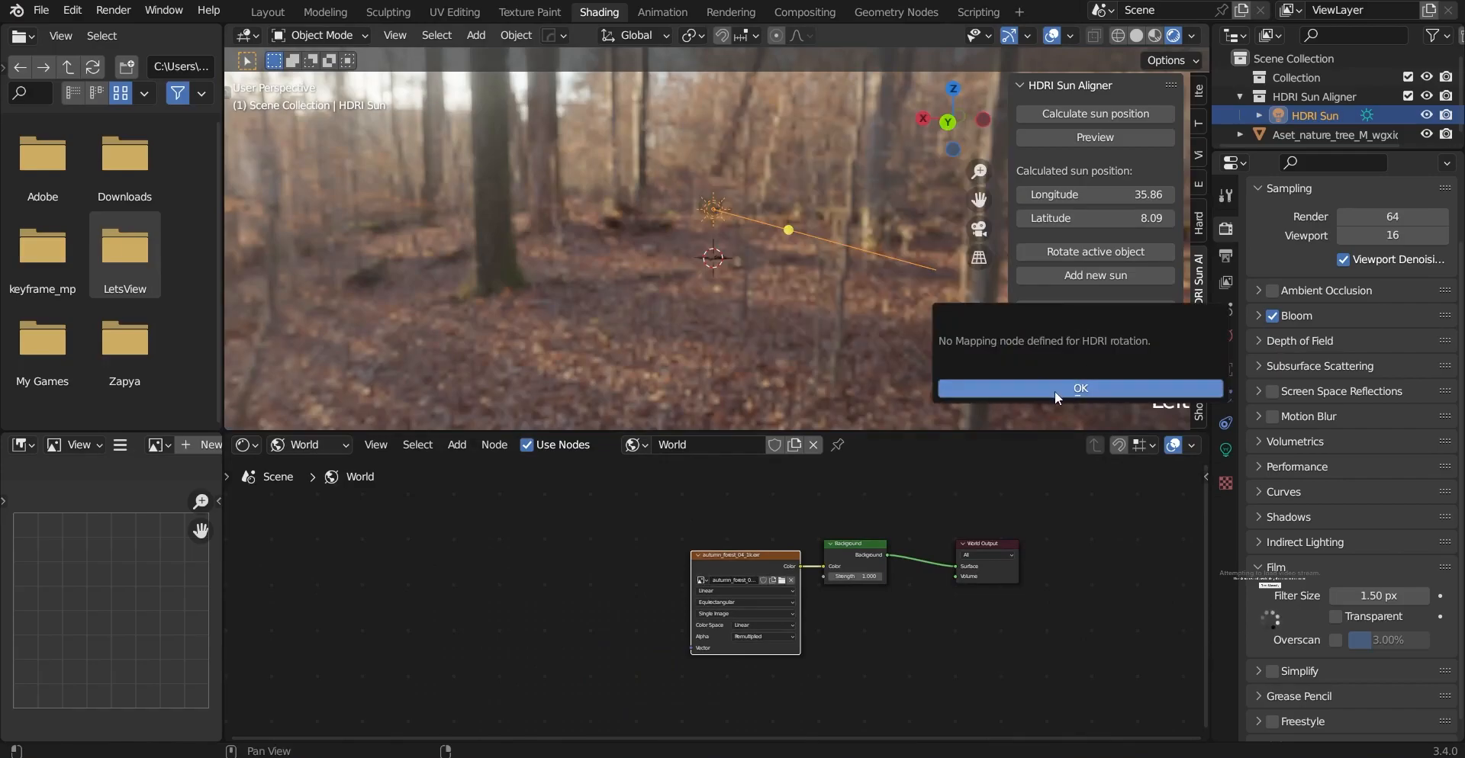
pyautogui.click(1051, 390)
# Step: Add Texture Coordinate and Mapping nodes to the environment texture and add a rotation driver to the HDRI sun
pyautogui.click(749, 556)
pyautogui.hotkey('ctrl', 't')
pyautogui.click(1085, 312)
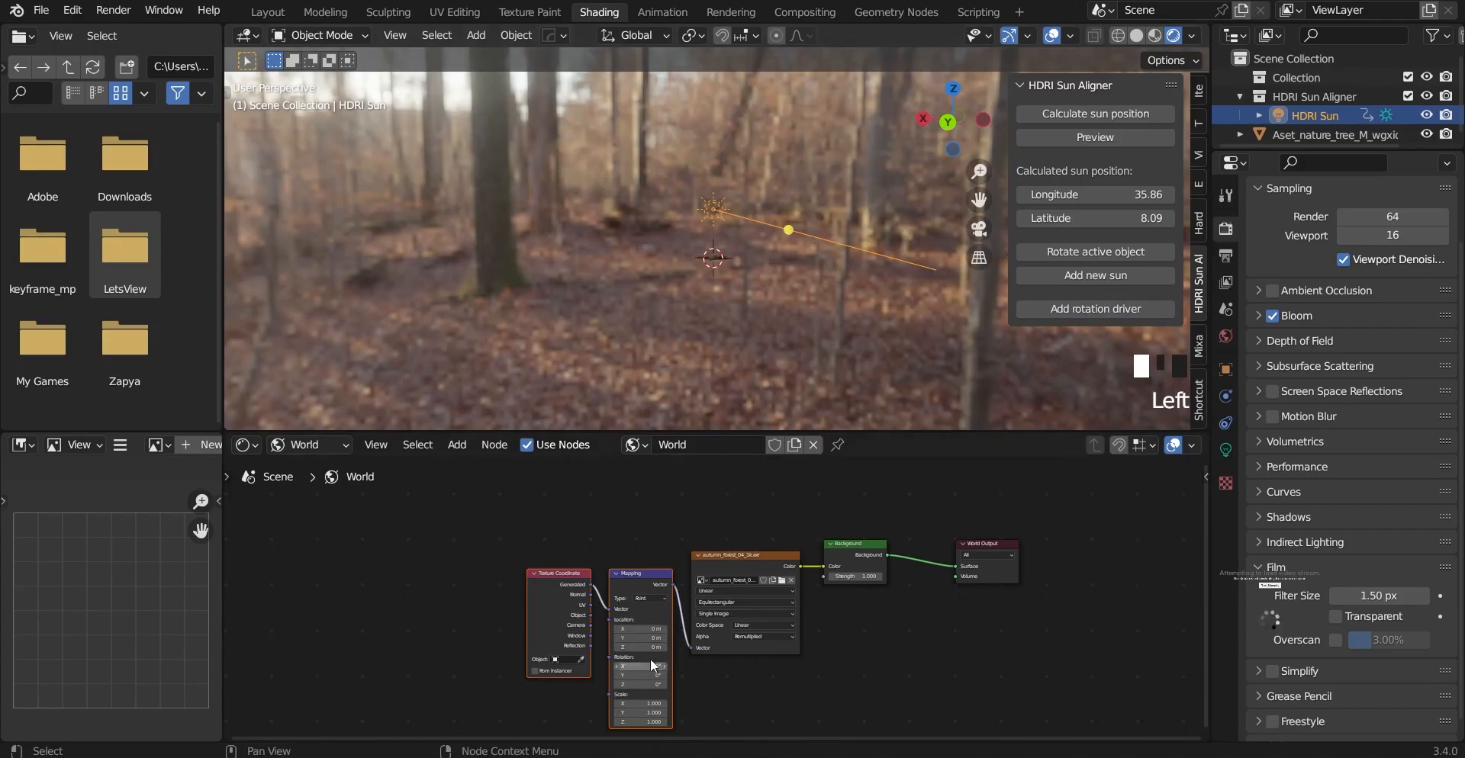
# Step: Rotate the HDRI about Z in the Mapping node to test the sun light's rotation driver
pyautogui.moveTo(692, 713); pyautogui.dragTo(700, 675, button='middle')
pyautogui.moveTo(649, 645); pyautogui.dragTo(690, 645)
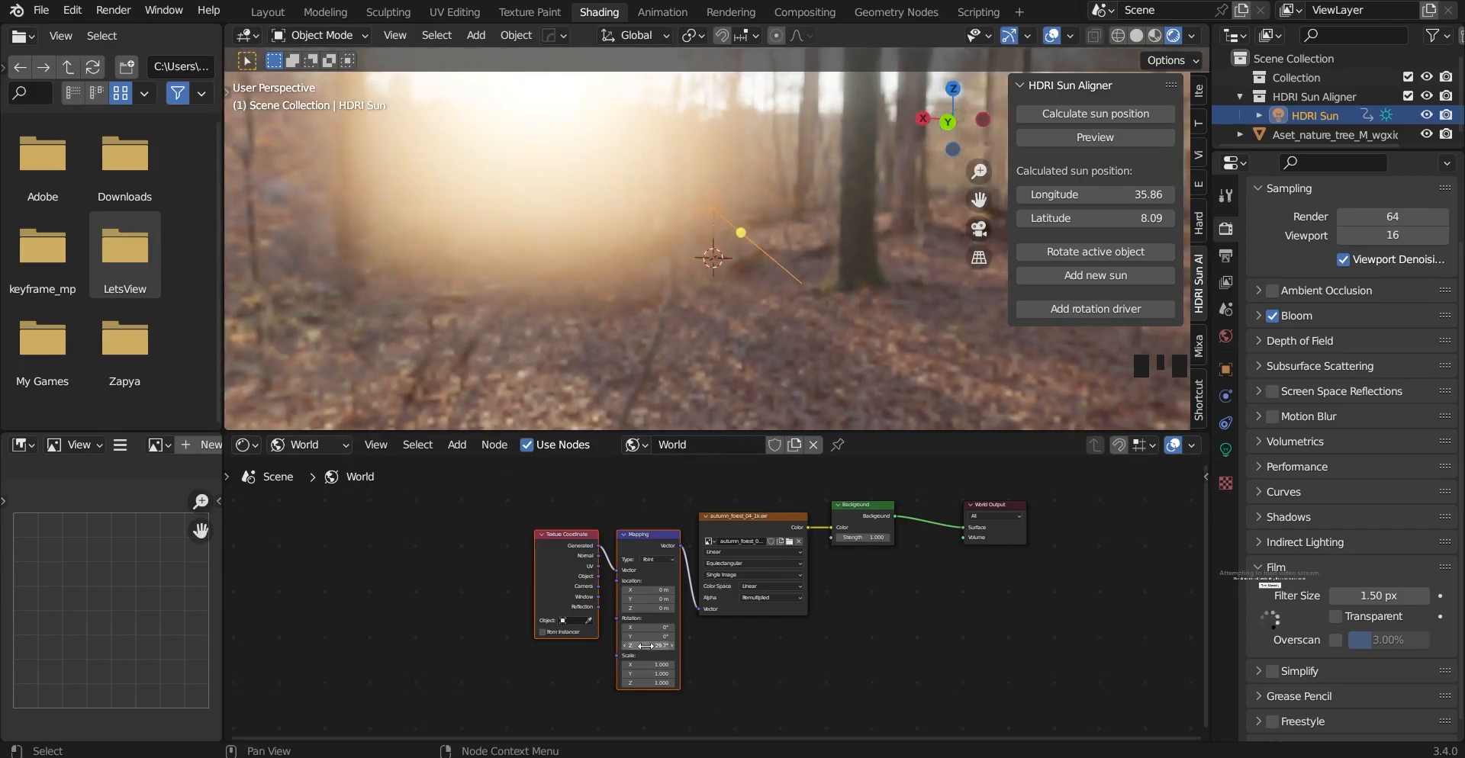
# Step: Return to the Layout workspace and enable the Transparent film option in the render settings
pyautogui.click(264, 13)
pyautogui.scroll(6, 561, 441)
pyautogui.moveTo(560, 441)
pyautogui.mouseDown(button='middle')
pyautogui.moveTo(745, 388)
pyautogui.moveTo(761, 445)
pyautogui.moveTo(775, 421)
pyautogui.mouseUp(button='middle')
pyautogui.scroll(-2, 733, 247)
pyautogui.scroll(-5, 733, 249)
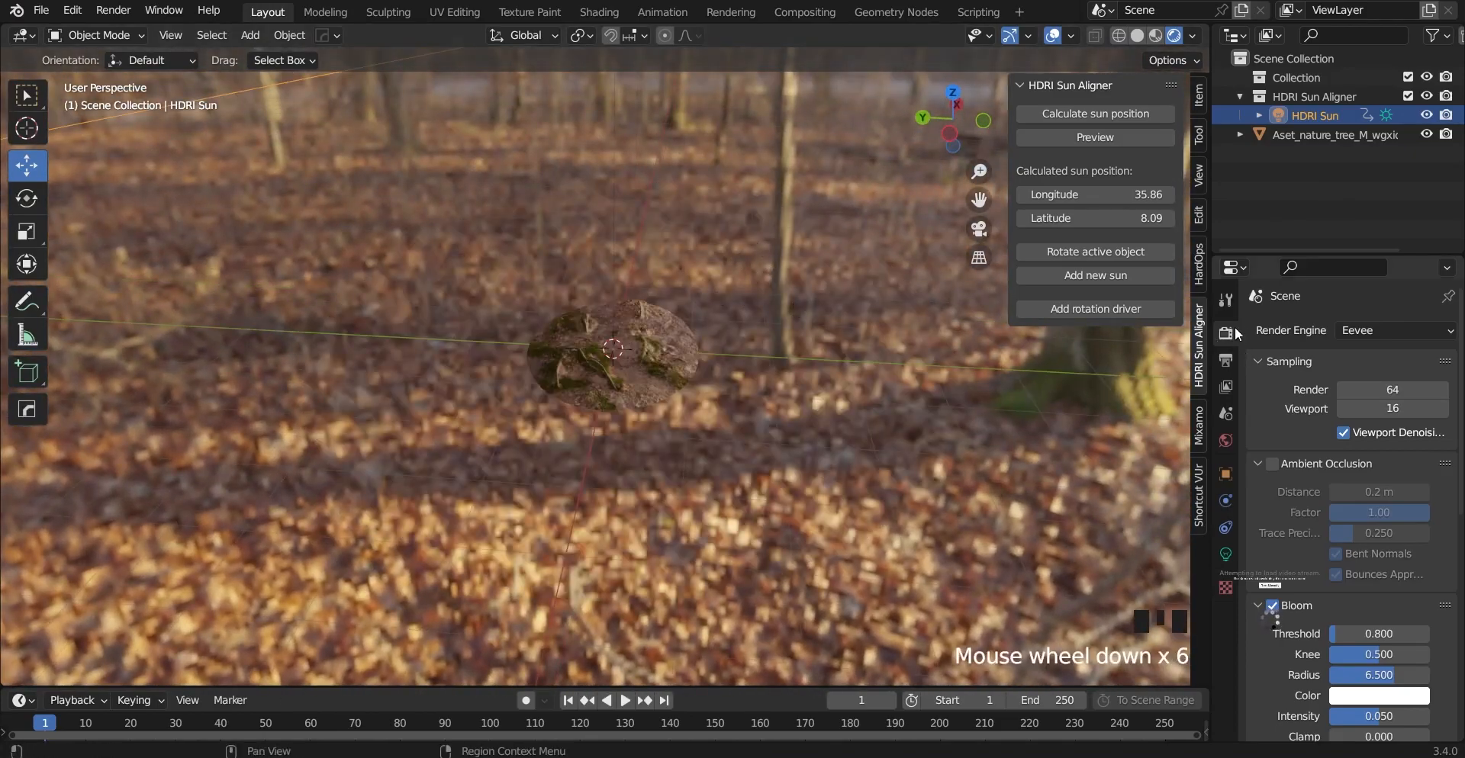
pyautogui.scroll(-7, 1256, 464)
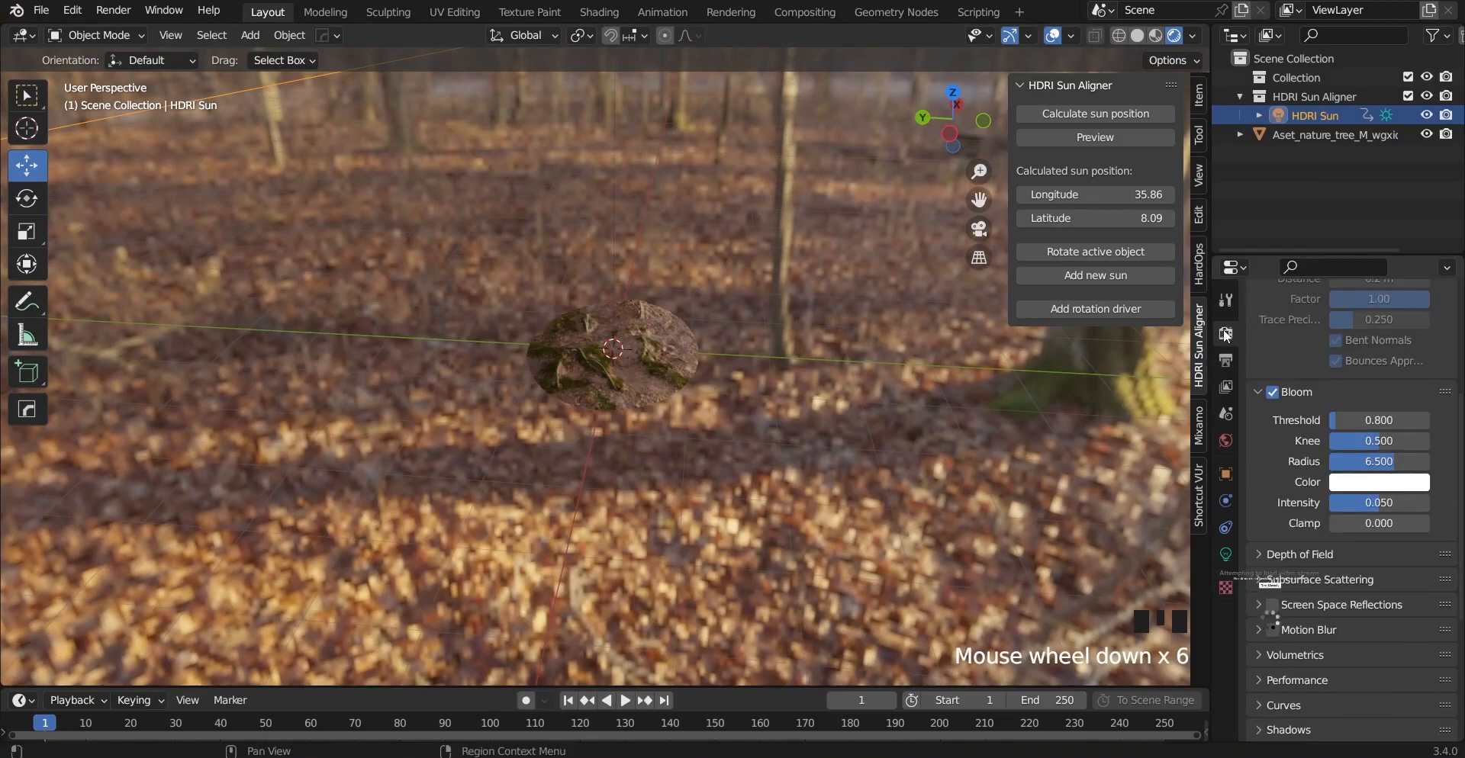
pyautogui.scroll(-6, 1256, 546)
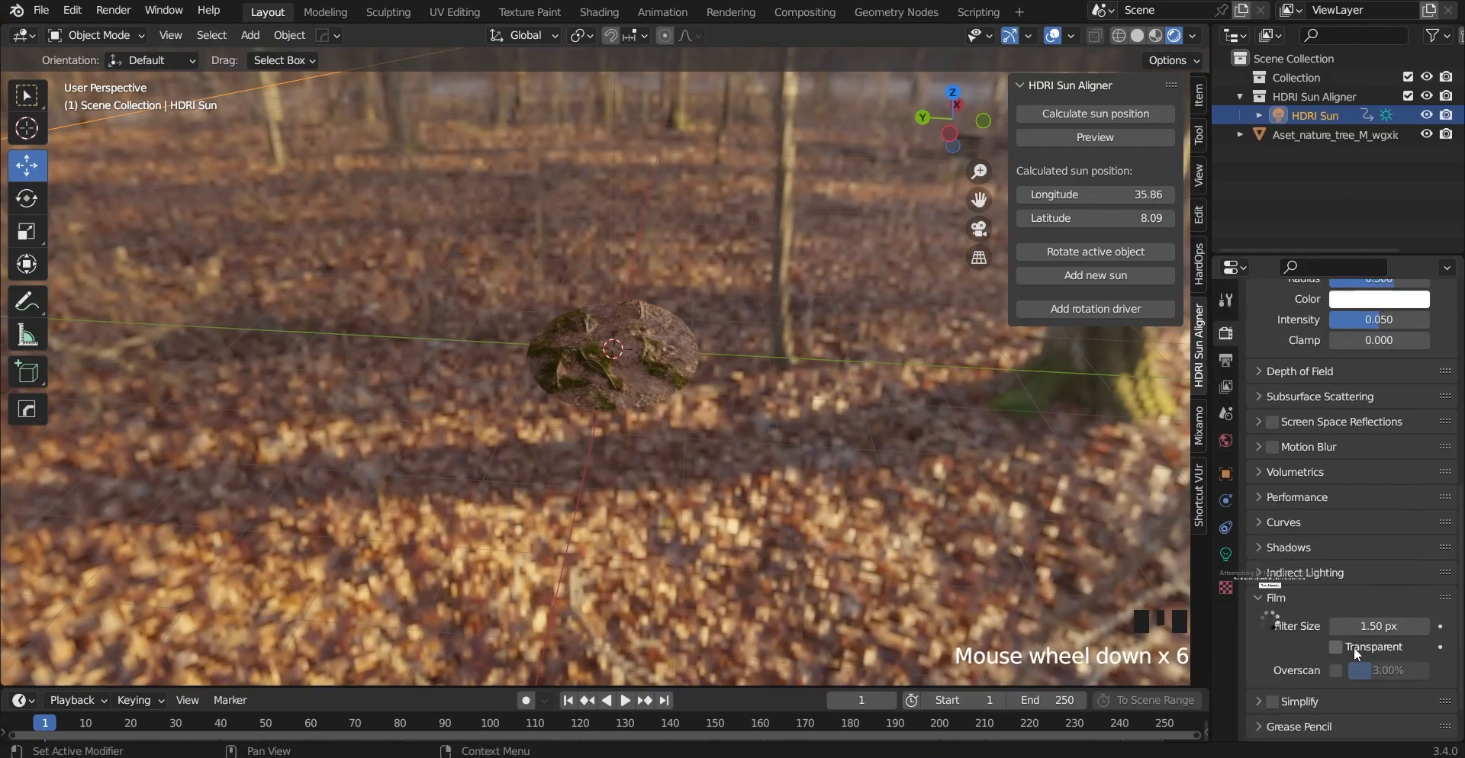
pyautogui.click(1340, 647)
# Step: Select the Megascans ground mesh and center the viewport on it
pyautogui.moveTo(733, 458); pyautogui.dragTo(695, 433, button='middle')
pyautogui.scroll(6, 578, 432)
pyautogui.click(622, 227)
pyautogui.press('KP_Decimal')
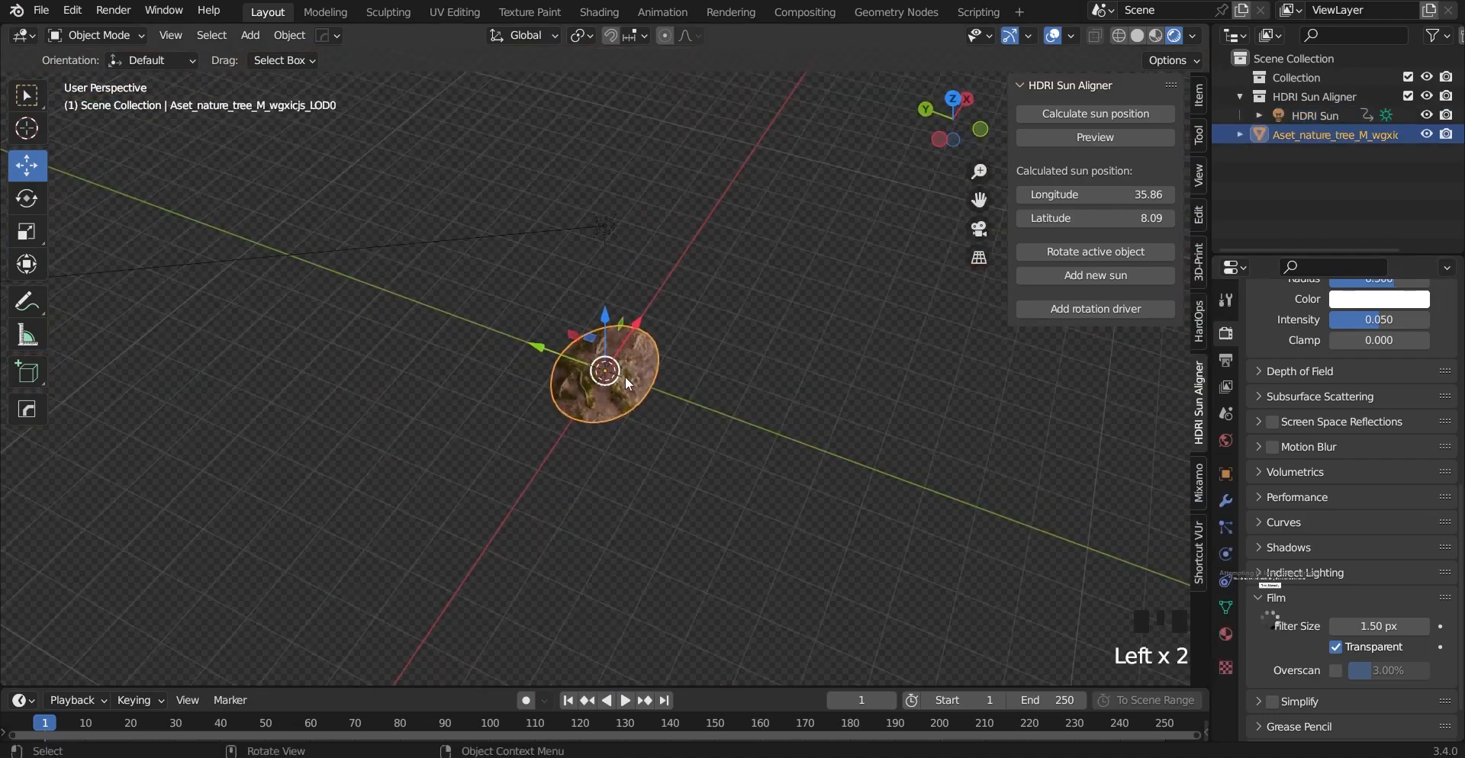
# Step: Examine the ground mesh's shape and extent from several angles
pyautogui.press('KP_Decimal')
pyautogui.moveTo(626, 383); pyautogui.dragTo(131, 28, button='middle')
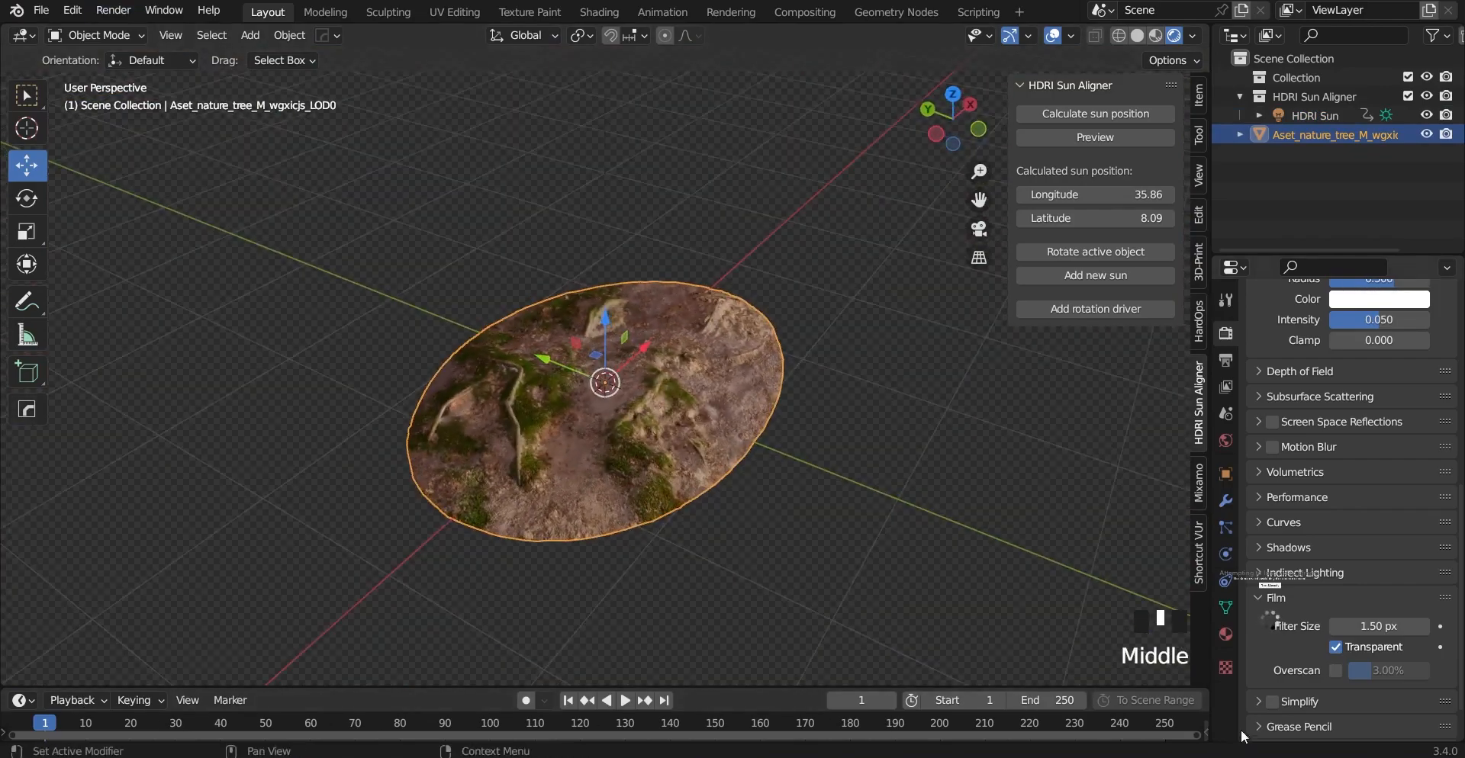
pyautogui.moveTo(536, 422); pyautogui.dragTo(666, 149, button='middle')
pyautogui.scroll(1, 666, 150)
pyautogui.scroll(-9, 628, 317)
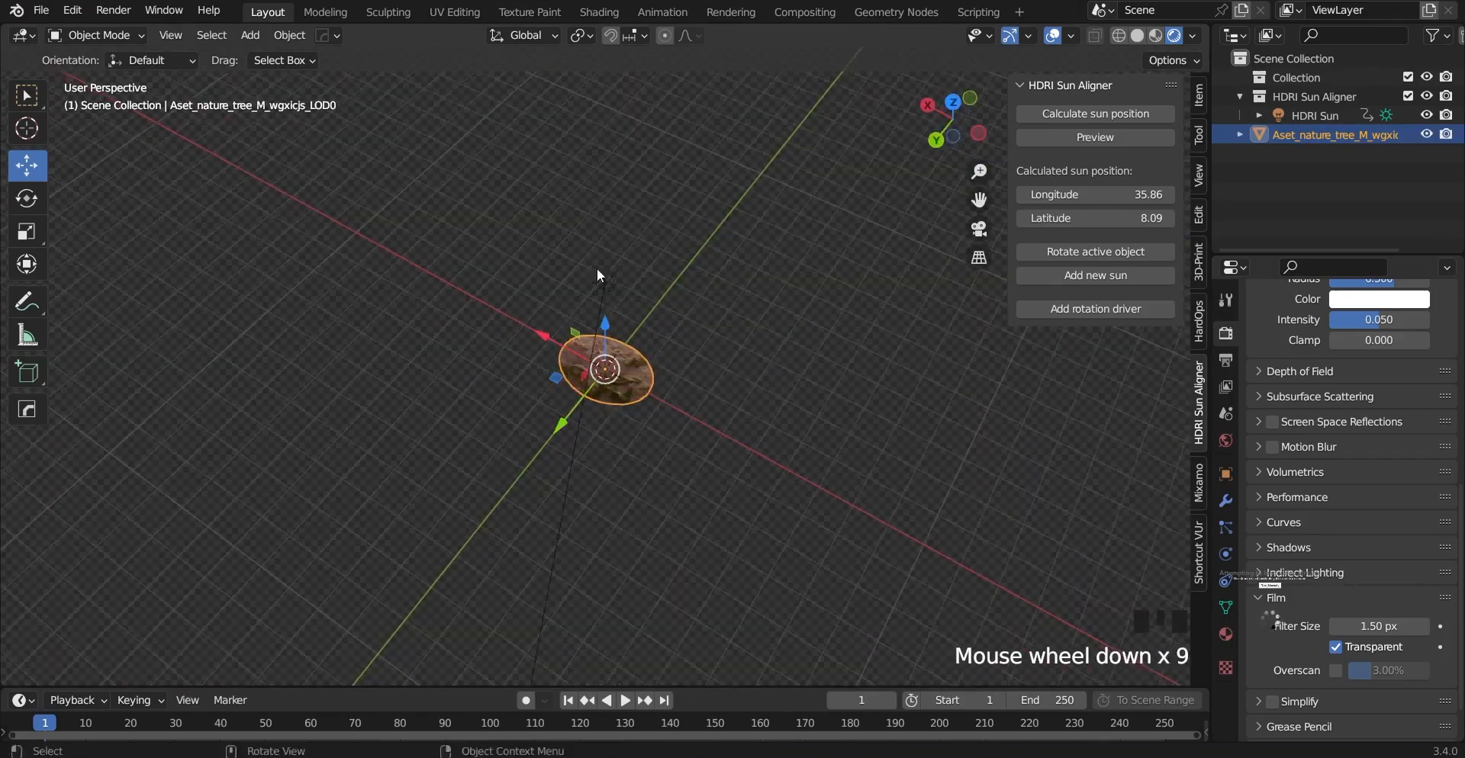
pyautogui.click(612, 291)
pyautogui.press('KP_Decimal')
pyautogui.moveTo(611, 290); pyautogui.dragTo(624, 371, button='middle')
pyautogui.click(630, 560)
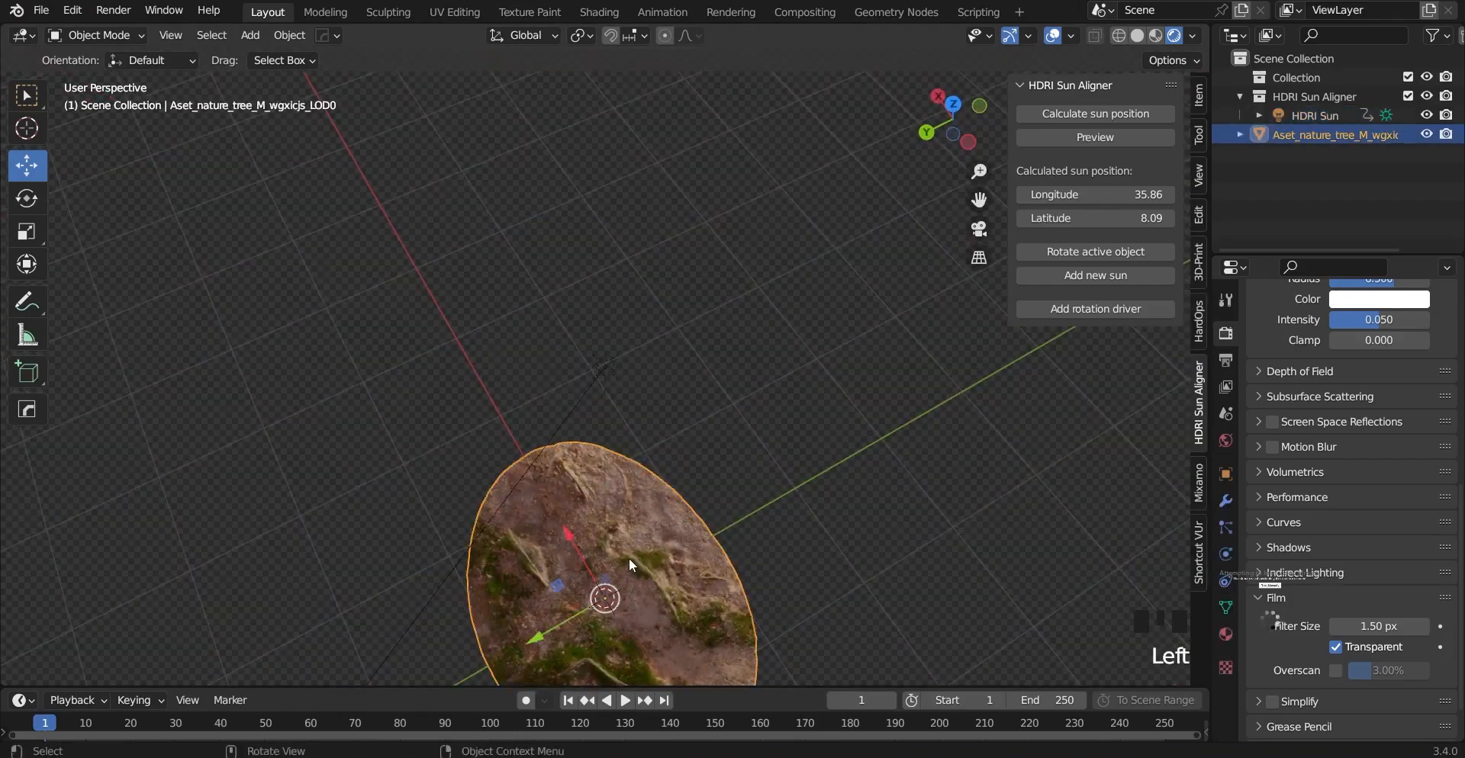
pyautogui.press('KP_Decimal')
pyautogui.moveTo(673, 498); pyautogui.dragTo(574, 426, button='middle')
pyautogui.scroll(-4, 779, 416)
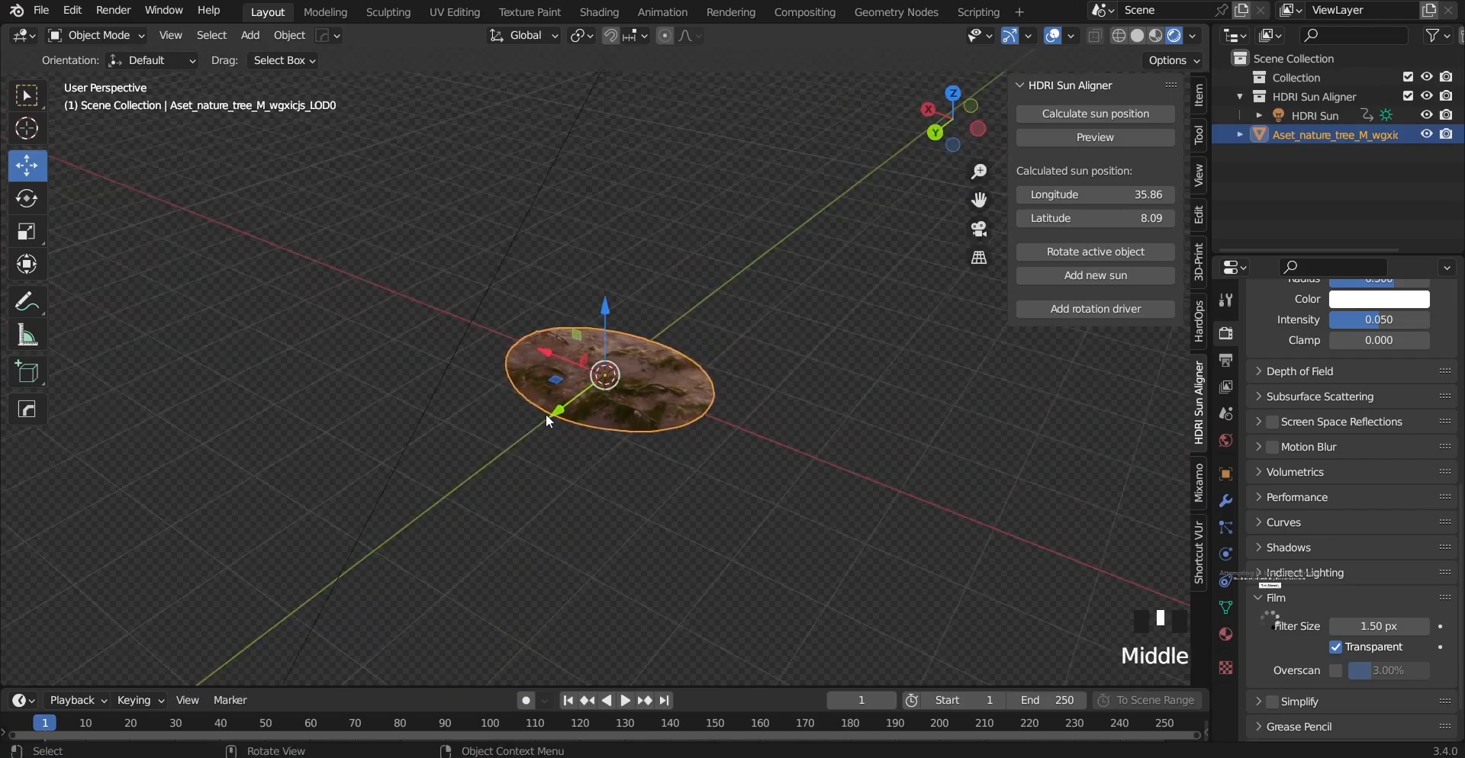
pyautogui.moveTo(437, 379); pyautogui.dragTo(600, 368, button='middle')
pyautogui.press('KP_1')
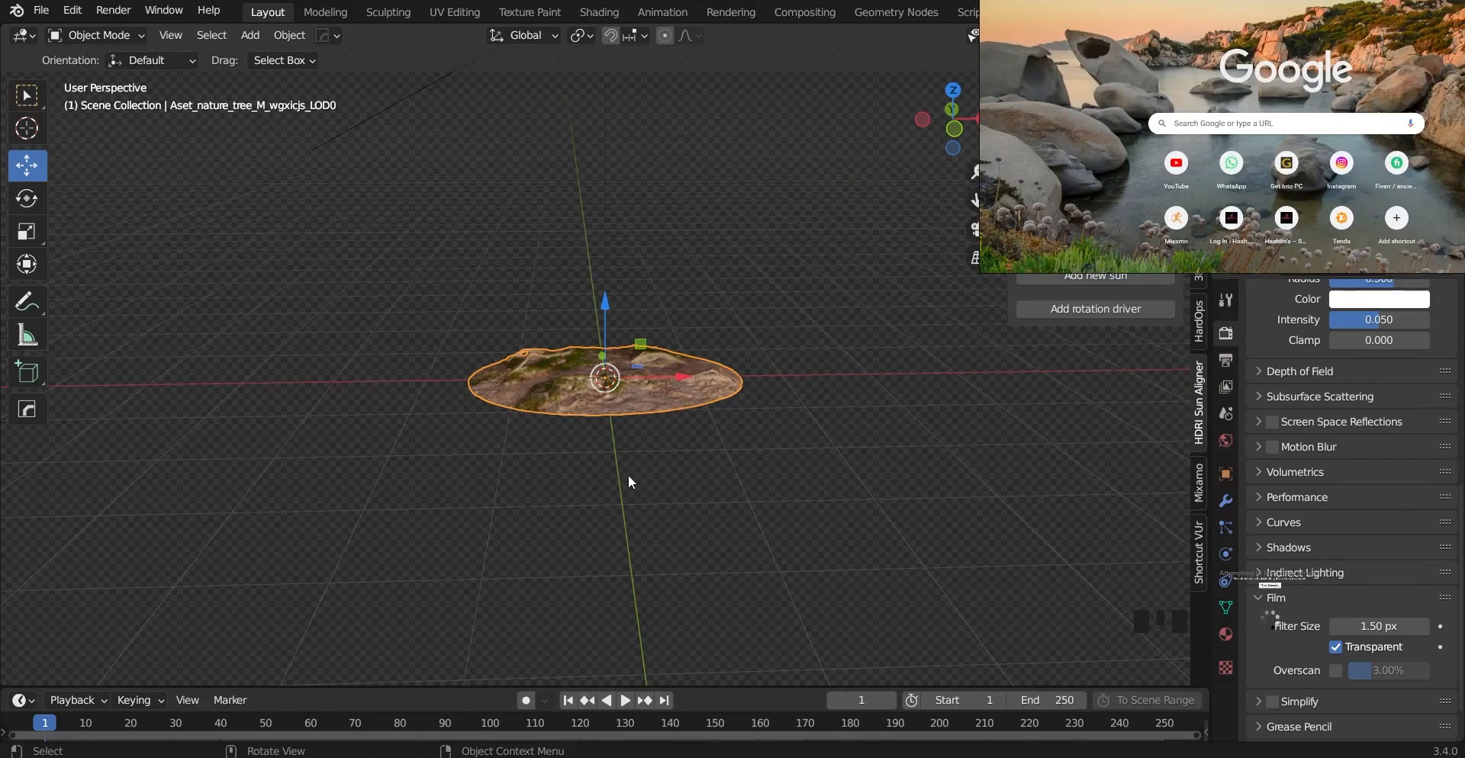
# Step: Create a linked duplicate of the ground mesh and place it beside the original with movement locked to the XY plane
pyautogui.moveTo(695, 376); pyautogui.dragTo(734, 466, button='middle')
pyautogui.hotkey('alt', 'd')
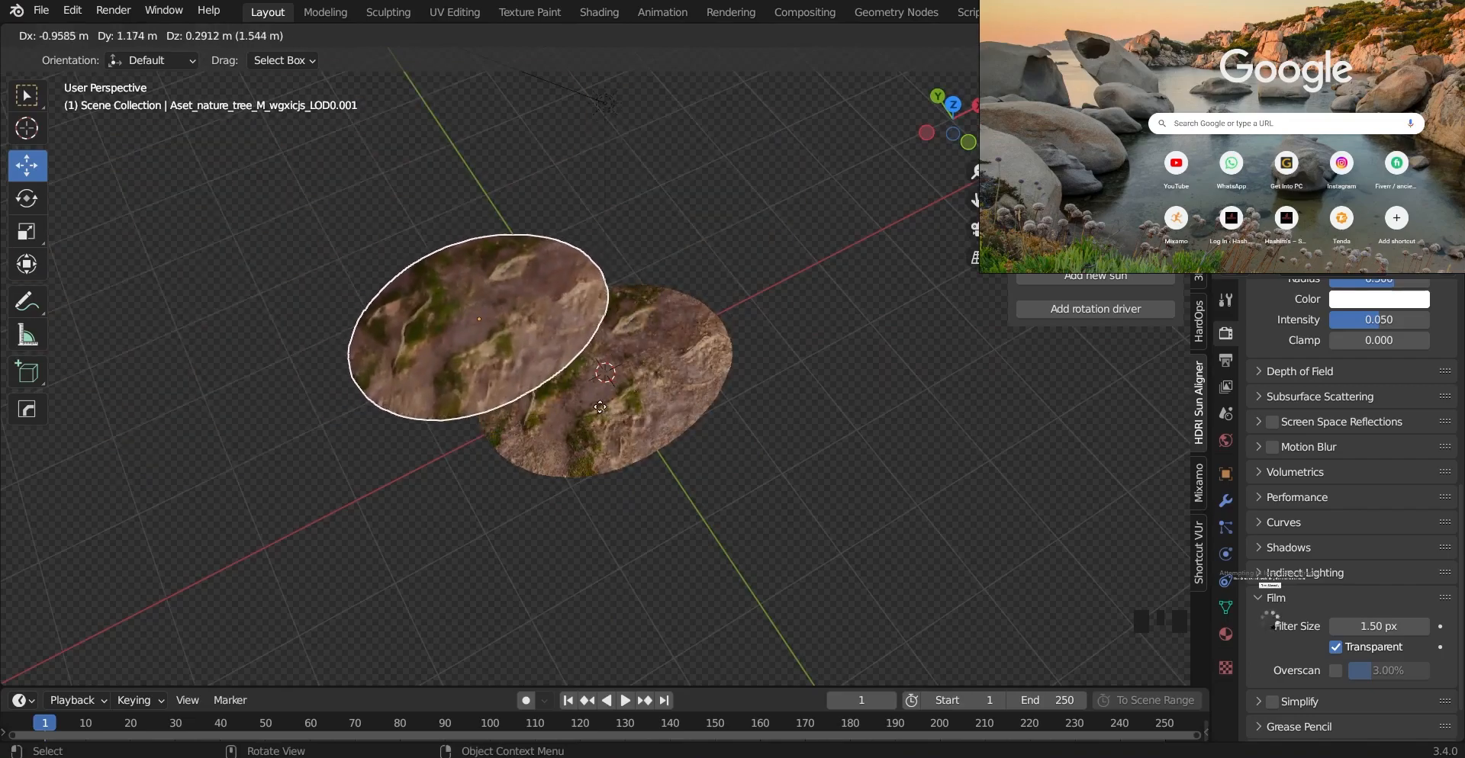
pyautogui.hotkey('shift', 'z')
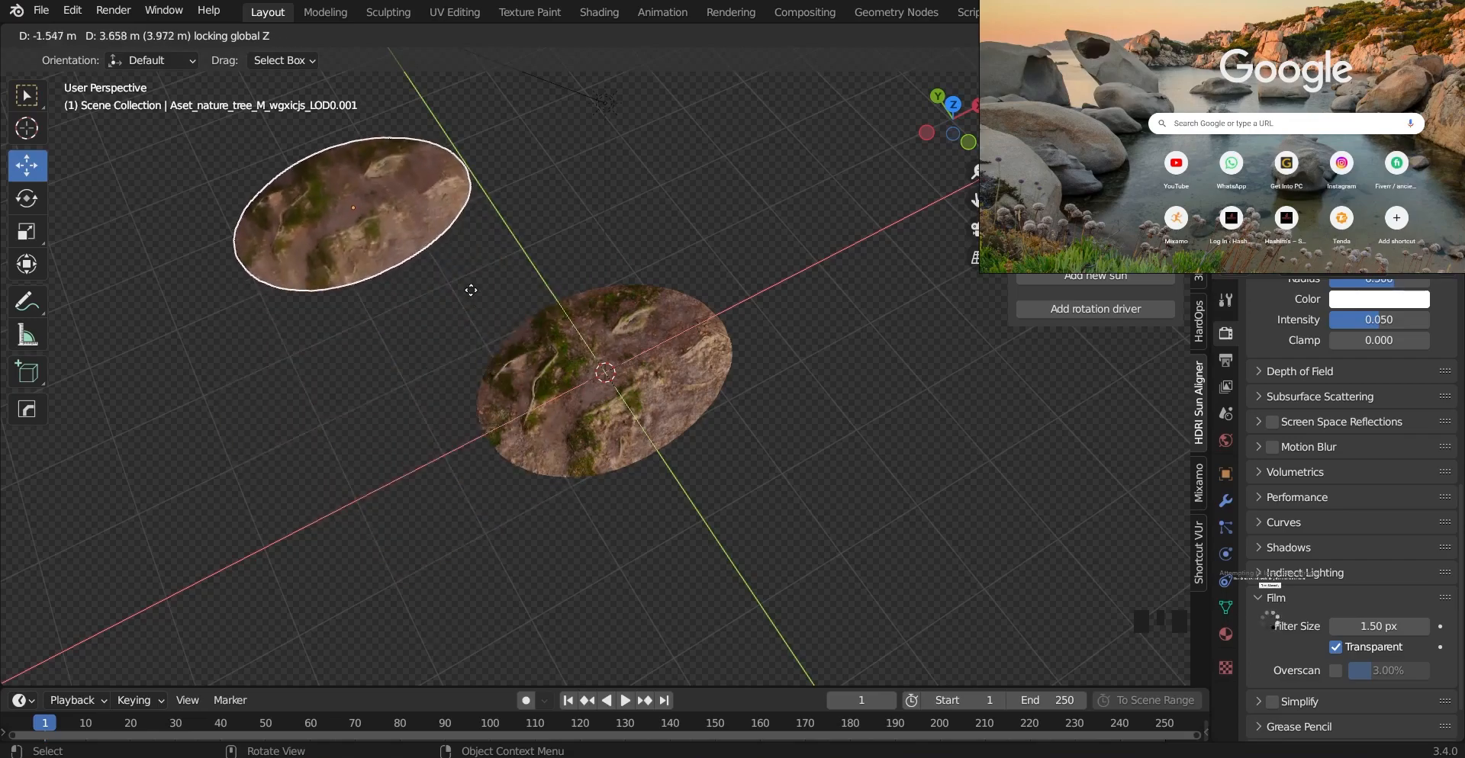
pyautogui.click(522, 357)
pyautogui.moveTo(523, 360); pyautogui.dragTo(642, 395, button='middle')
pyautogui.moveTo(473, 147); pyautogui.dragTo(473, 204, button='middle')
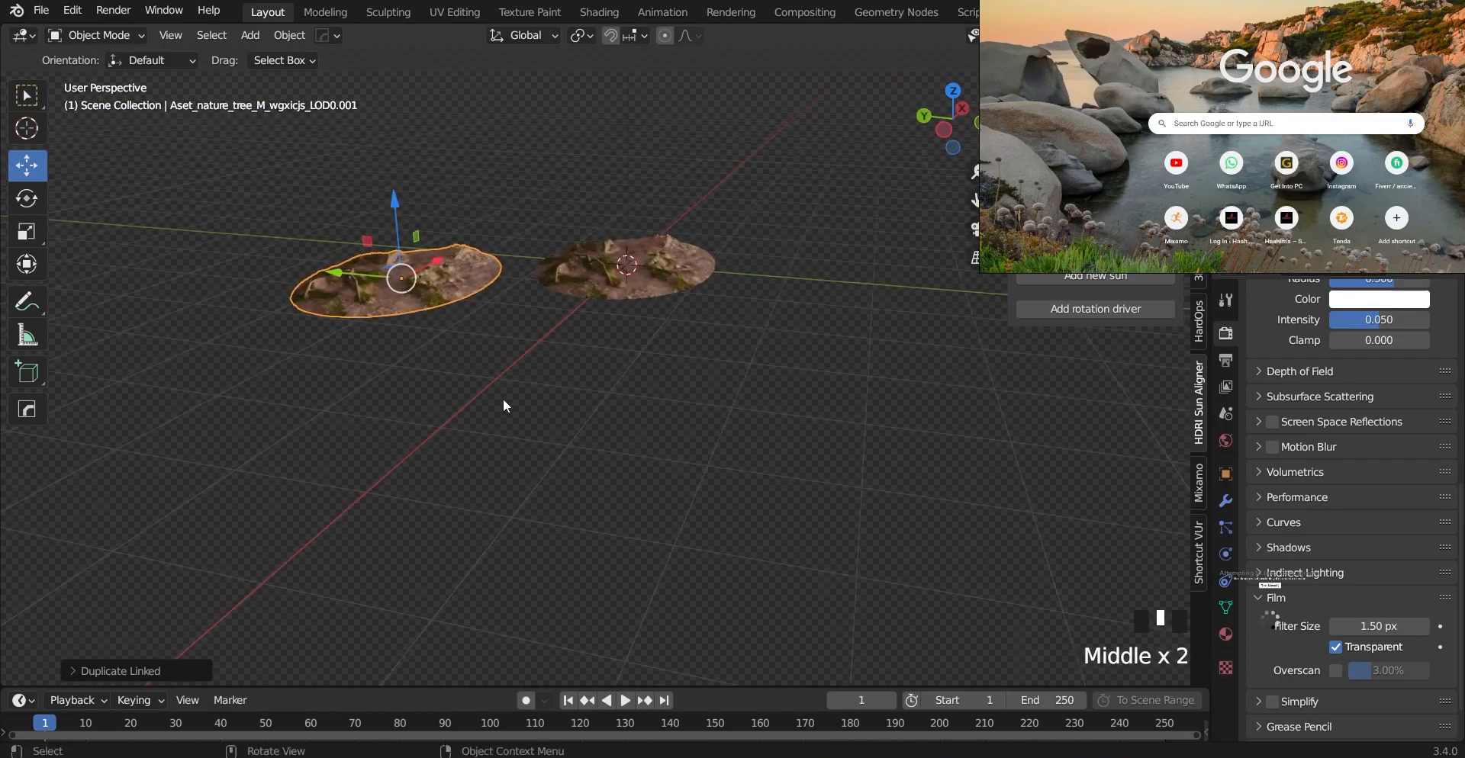
# Step: Try moving the linked duplicate without an axis lock, check its height from the front and undo the move
pyautogui.moveTo(443, 438); pyautogui.dragTo(542, 386, button='middle')
pyautogui.moveTo(400, 218); pyautogui.dragTo(462, 225)
pyautogui.moveTo(466, 232); pyautogui.dragTo(533, 401, button='middle')
pyautogui.press('g')
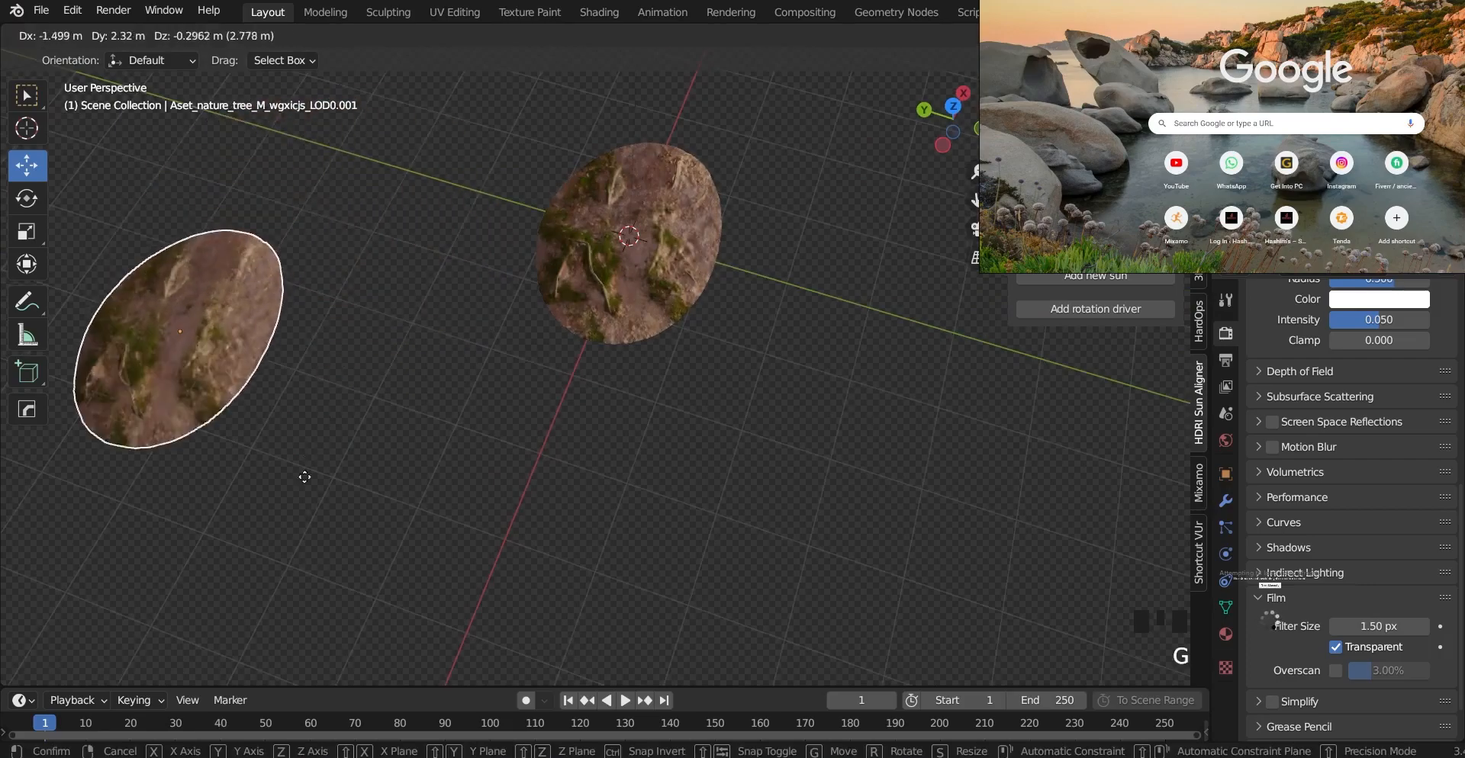
pyautogui.click(311, 456)
pyautogui.moveTo(685, 514); pyautogui.dragTo(481, 378, button='middle')
pyautogui.press('KP_1')
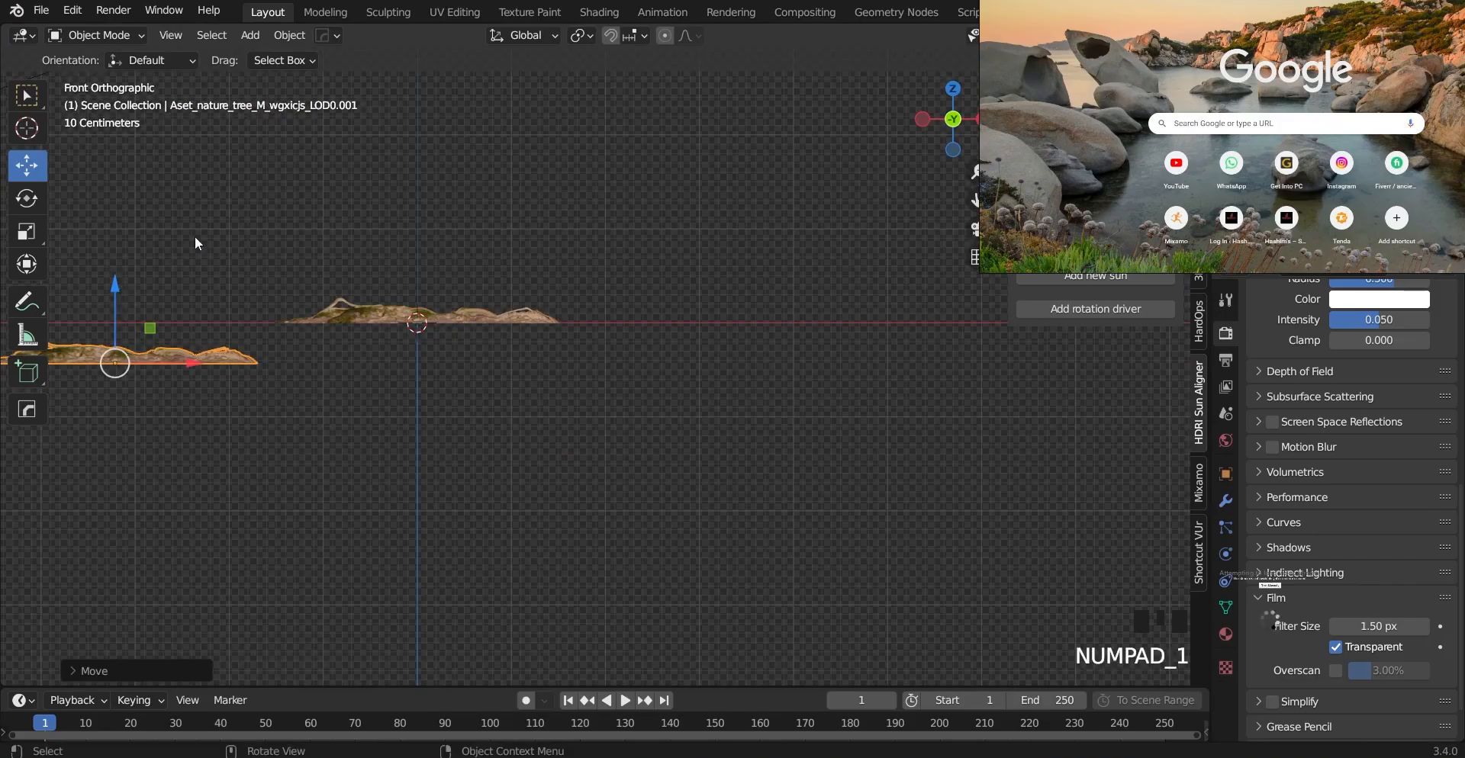
pyautogui.moveTo(197, 242); pyautogui.dragTo(316, 445, button='middle')
pyautogui.scroll(-4, 387, 511)
pyautogui.moveTo(387, 512); pyautogui.dragTo(580, 528, button='middle')
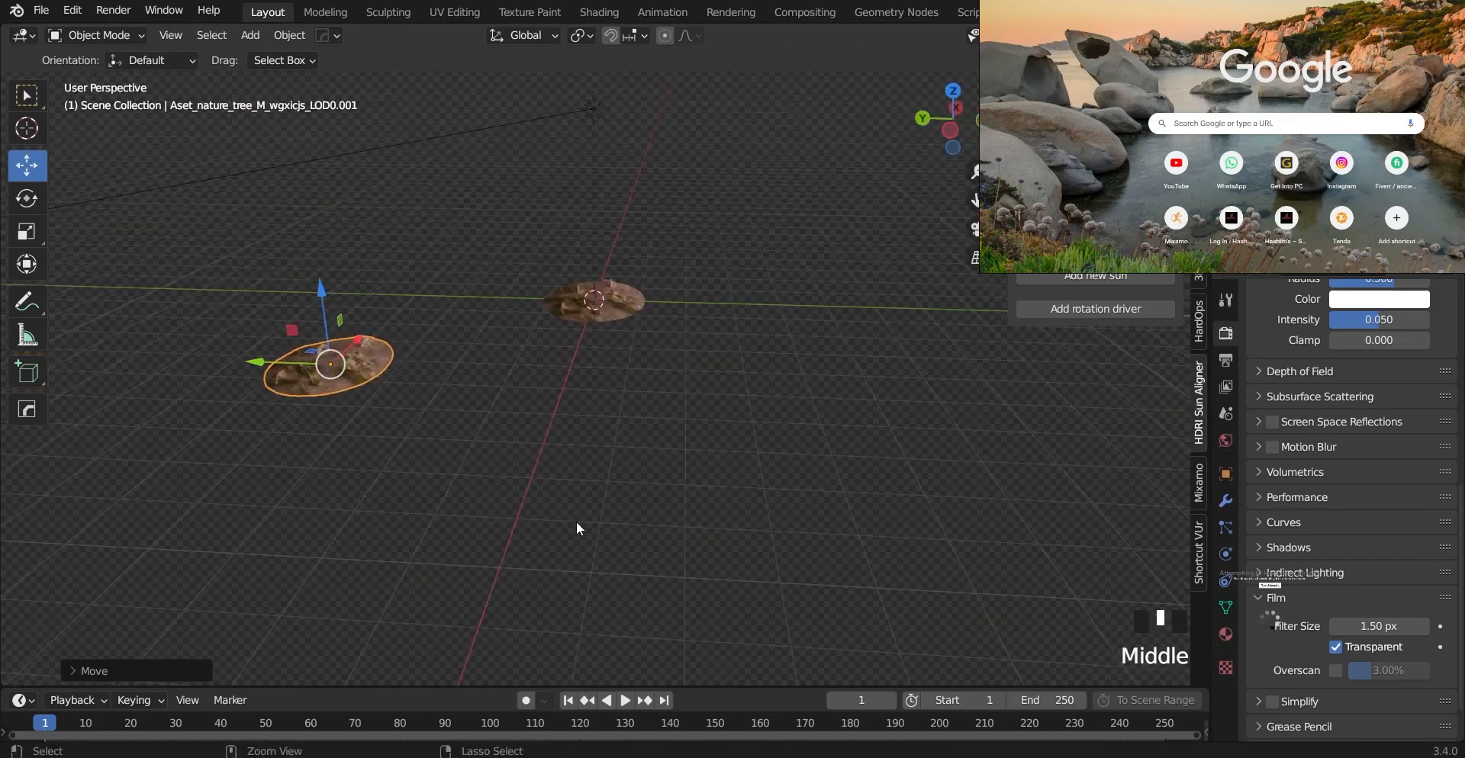
pyautogui.hotkey('ctrl', 'z')
# Step: Rotate the linked ground duplicate in top view and scale it up to vary it from the original
pyautogui.scroll(3, 523, 420)
pyautogui.moveTo(582, 359); pyautogui.dragTo(498, 579, button='middle')
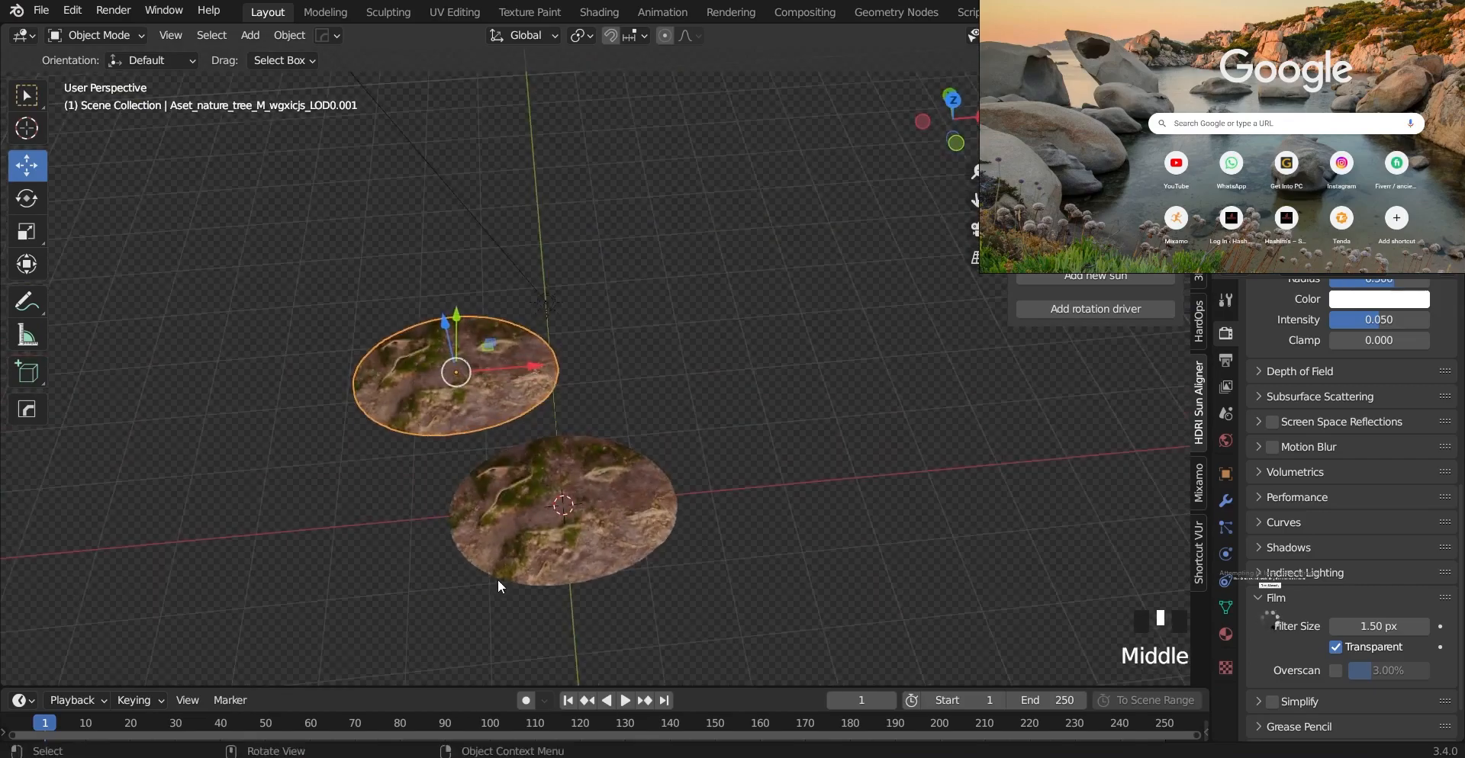
pyautogui.press('KP_7')
pyautogui.scroll(-4, 458, 425)
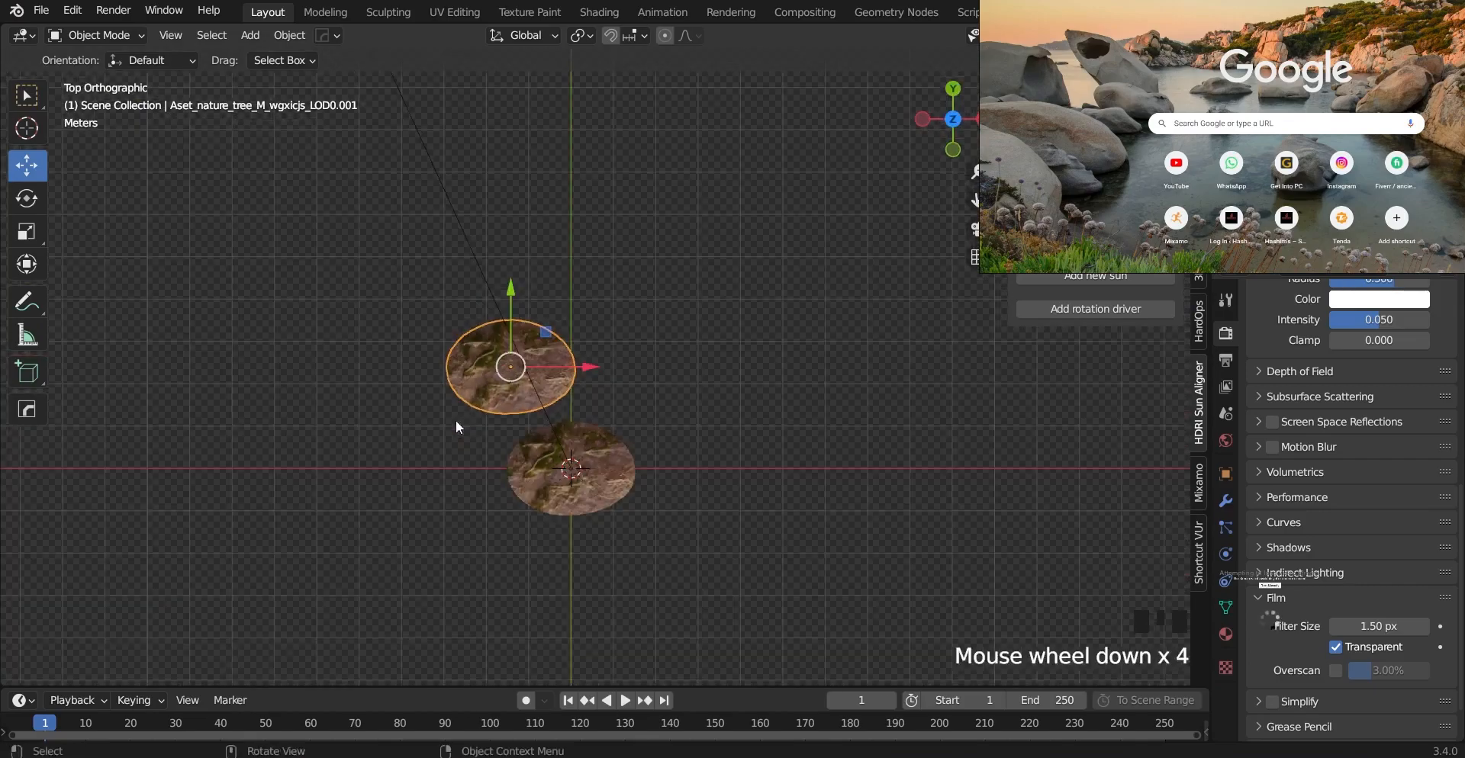
pyautogui.scroll(3, 591, 510)
pyautogui.click(510, 409)
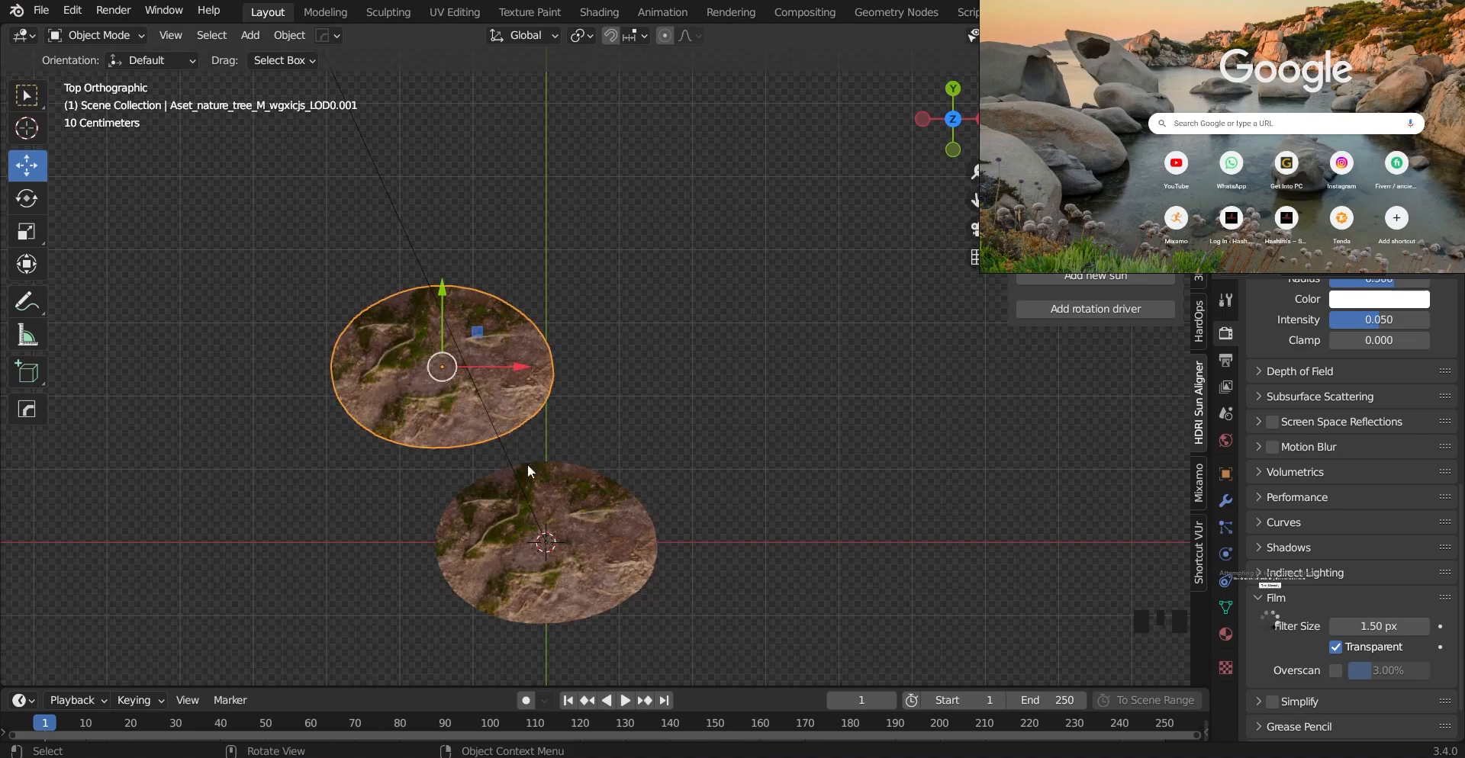
pyautogui.press('s')
pyautogui.click(526, 416)
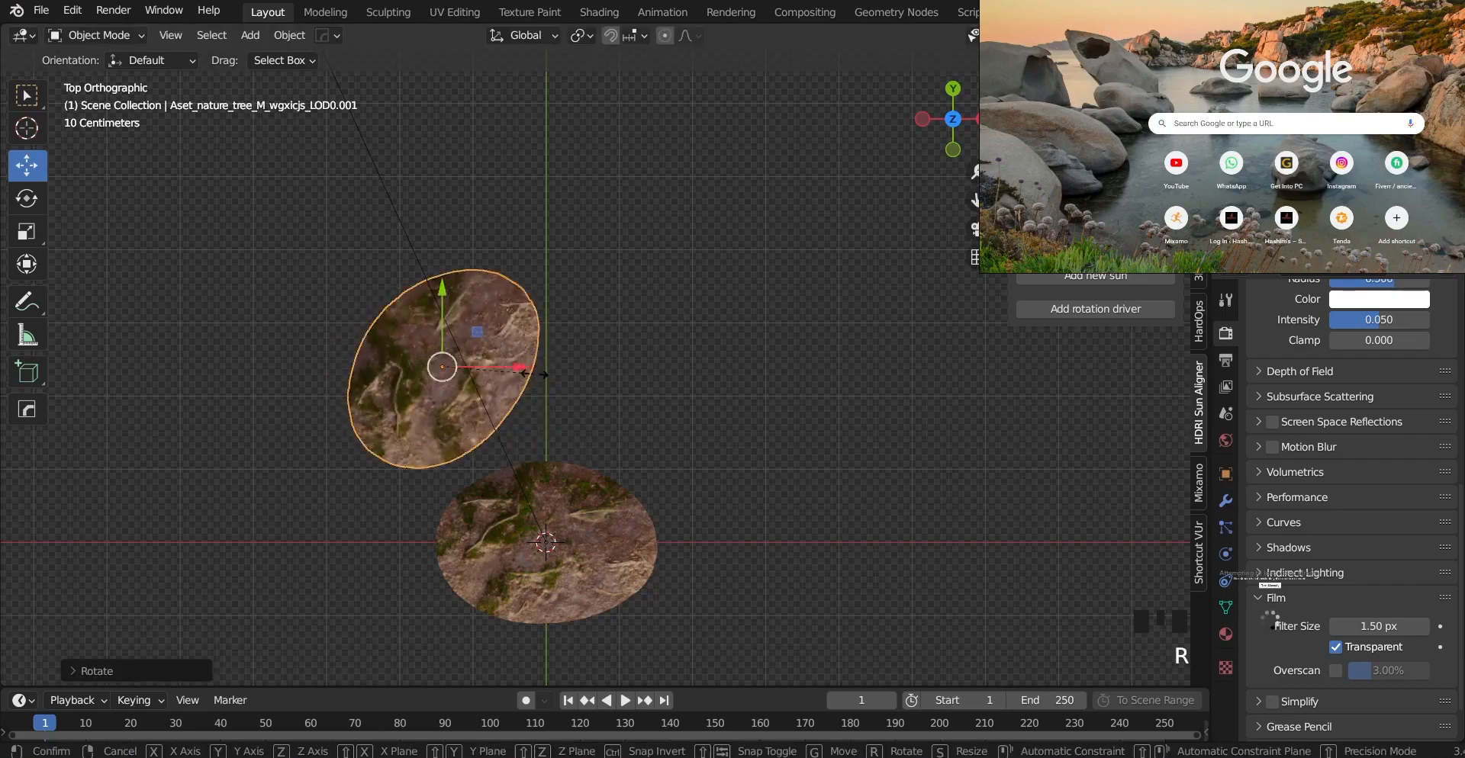
pyautogui.press('s')
pyautogui.click(620, 394)
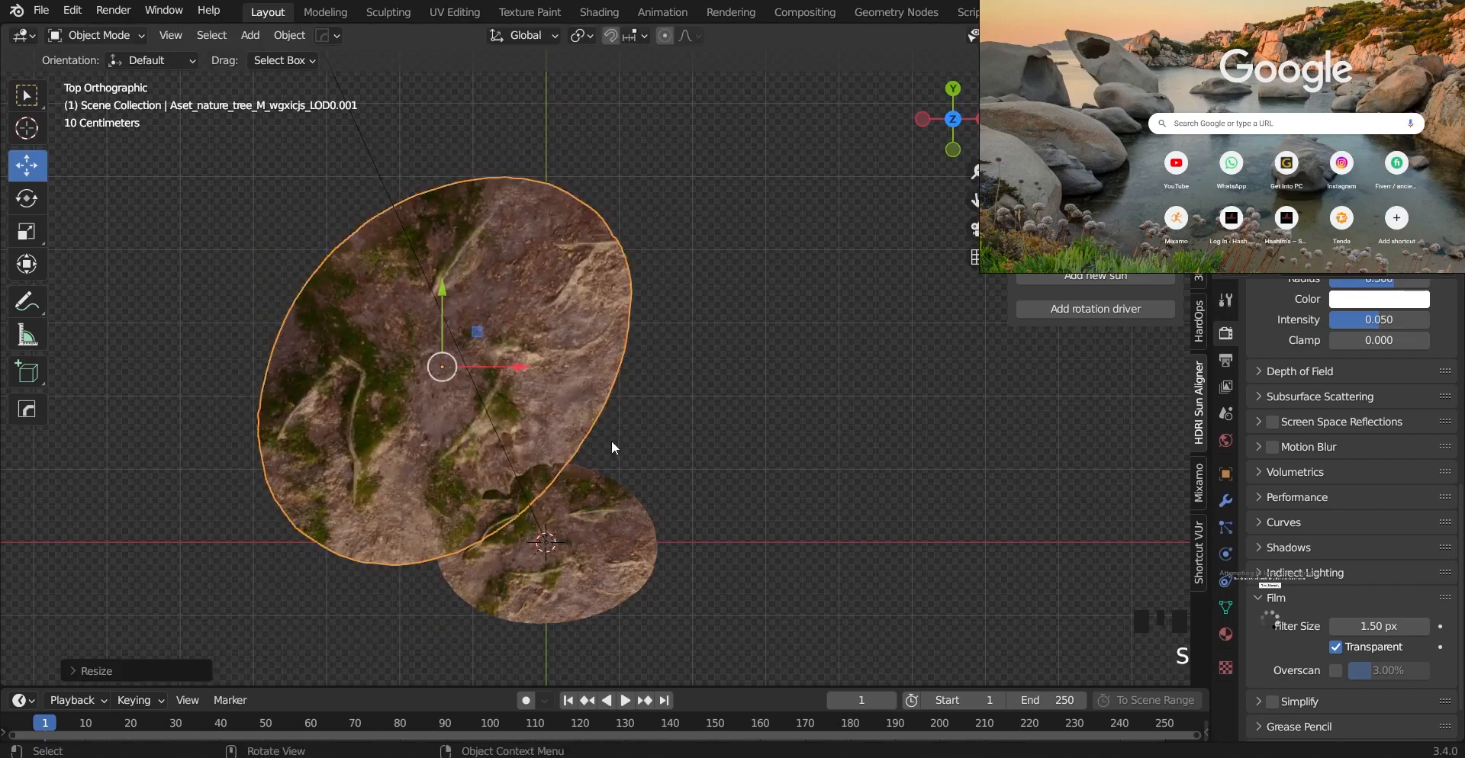
# Step: Shrink the duplicate slightly, move it to overlap the original patch's upper-left edge and adjust its rotation
pyautogui.press('g')
pyautogui.click(476, 528)
pyautogui.click(555, 543)
pyautogui.click(405, 534)
pyautogui.press('s')
pyautogui.click(418, 532)
pyautogui.press('g')
pyautogui.click(472, 546)
pyautogui.press('r')
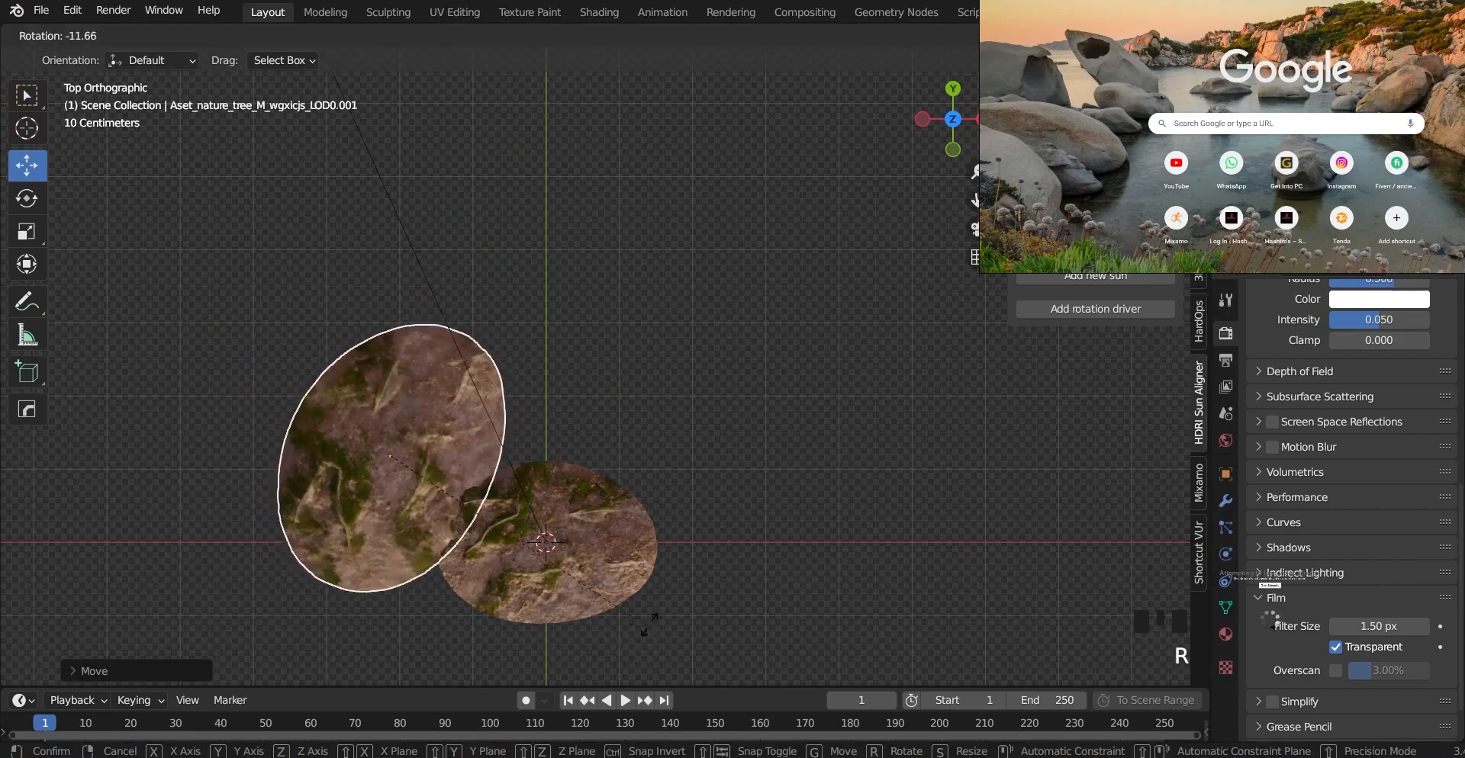
pyautogui.click(643, 631)
# Step: Create a second linked duplicate on the opposite side of the original patch, rotate it and scale it to about double size
pyautogui.hotkey('alt', 'd')
pyautogui.click(765, 557)
pyautogui.press('r')
pyautogui.click(846, 412)
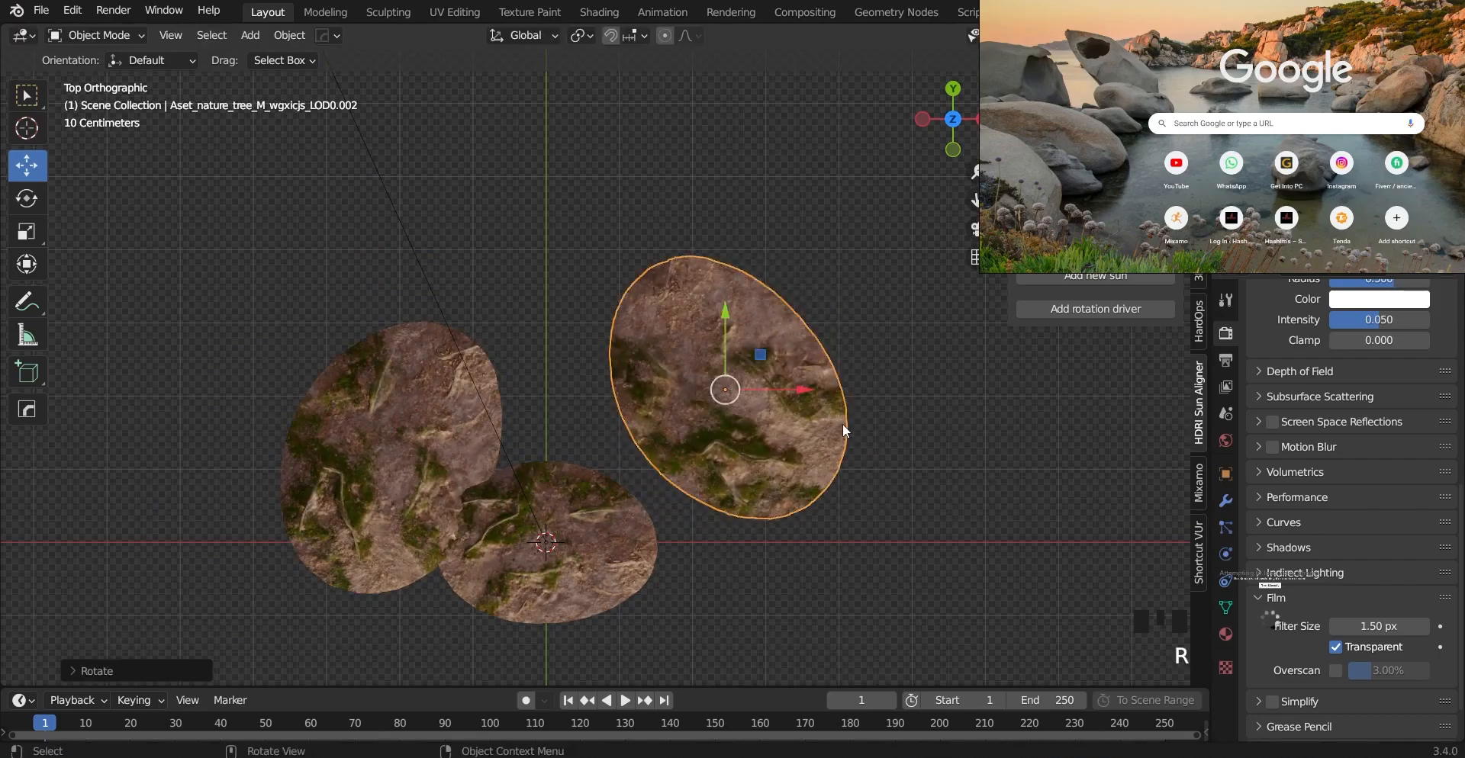
pyautogui.press('s')
pyautogui.click(971, 419)
# Step: Move the large duplicate against the original patch and adjust its height along Z so their surfaces blend
pyautogui.press('g')
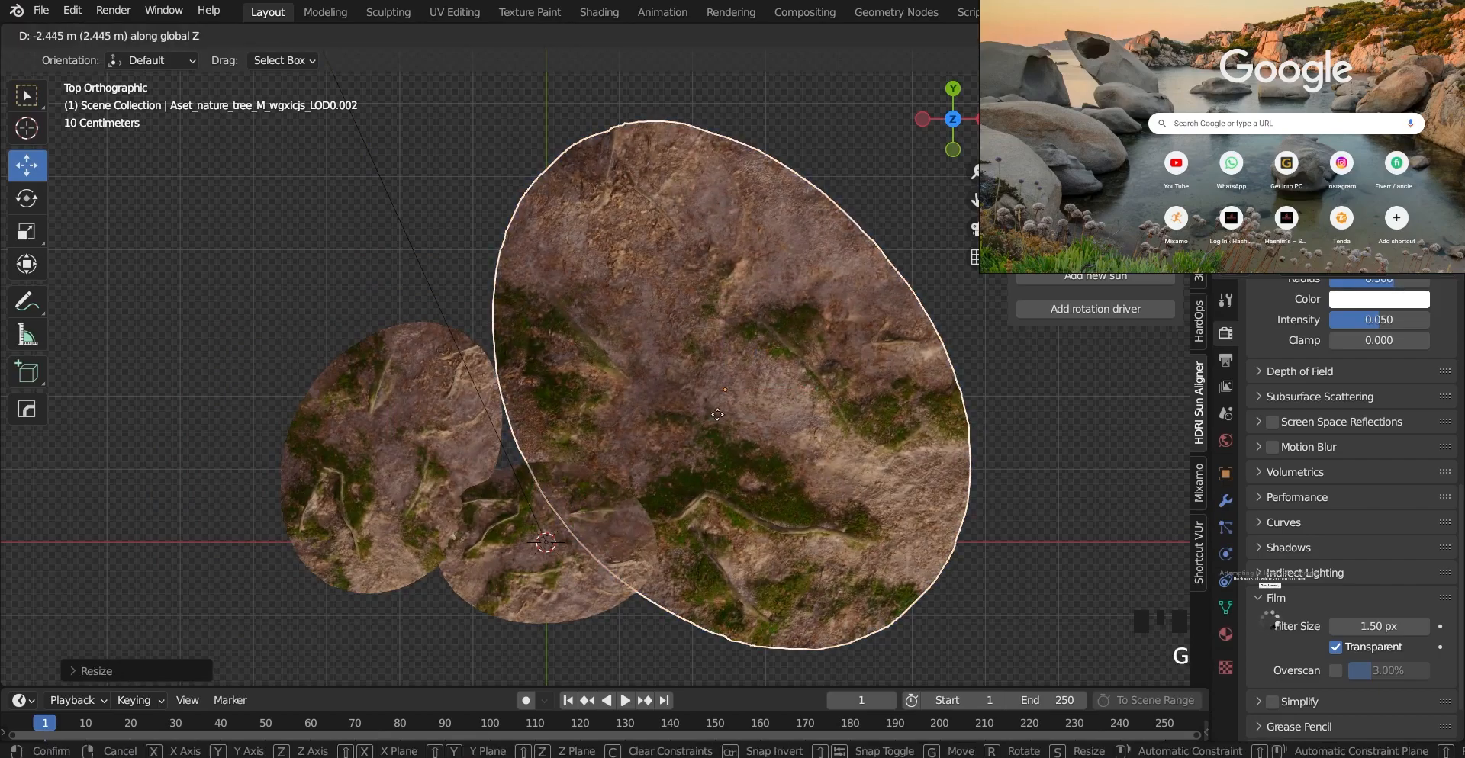
pyautogui.click(730, 433)
pyautogui.press('g')
pyautogui.click(774, 391)
pyautogui.moveTo(723, 478); pyautogui.dragTo(748, 312, button='middle')
pyautogui.press('g')
pyautogui.press('g')
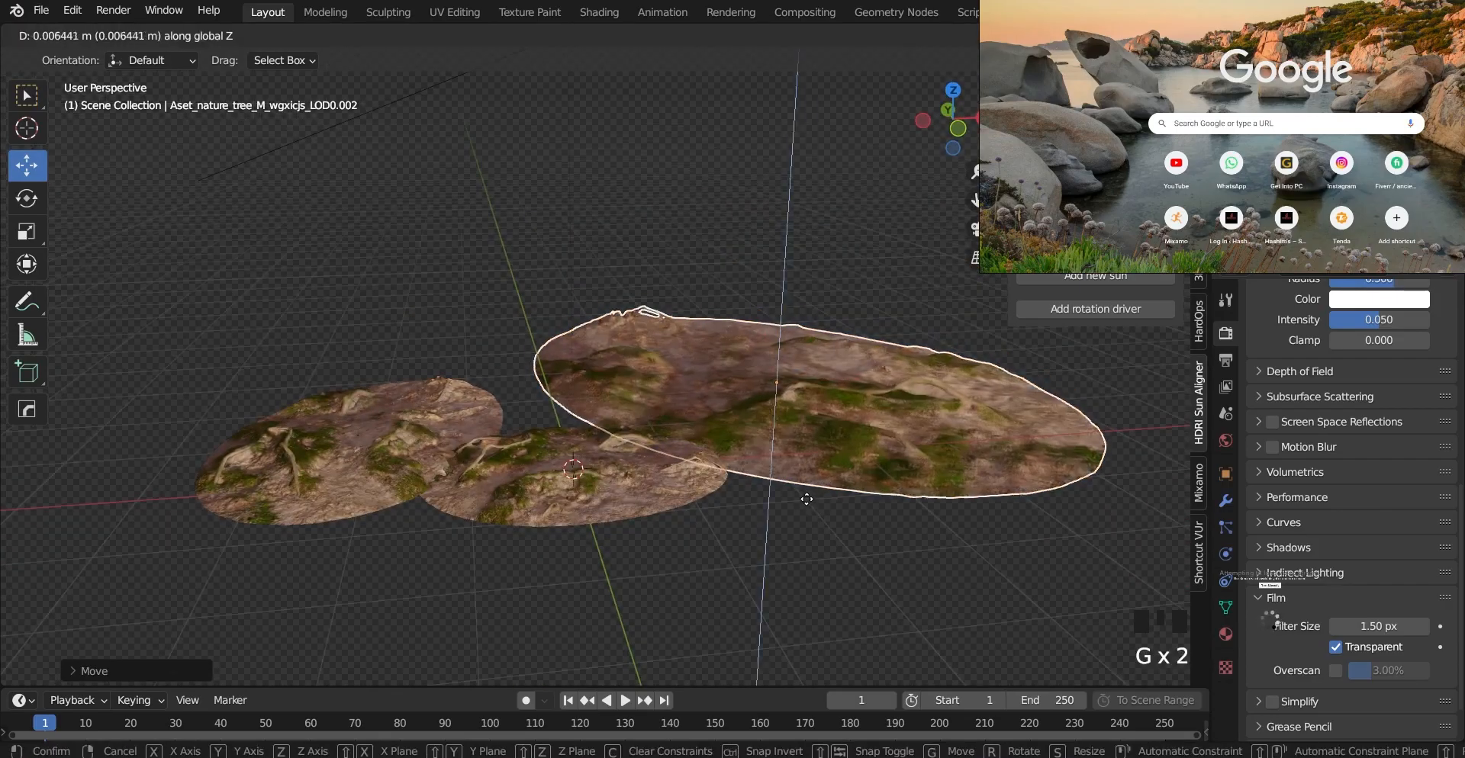
pyautogui.click(763, 484)
pyautogui.press('g')
pyautogui.press('z')
pyautogui.click(757, 465)
# Step: Reposition the large duplicate in top view so its lower edge still overlaps the original patch
pyautogui.moveTo(647, 502); pyautogui.dragTo(849, 624, button='middle')
pyautogui.click(507, 501)
pyautogui.click(506, 501)
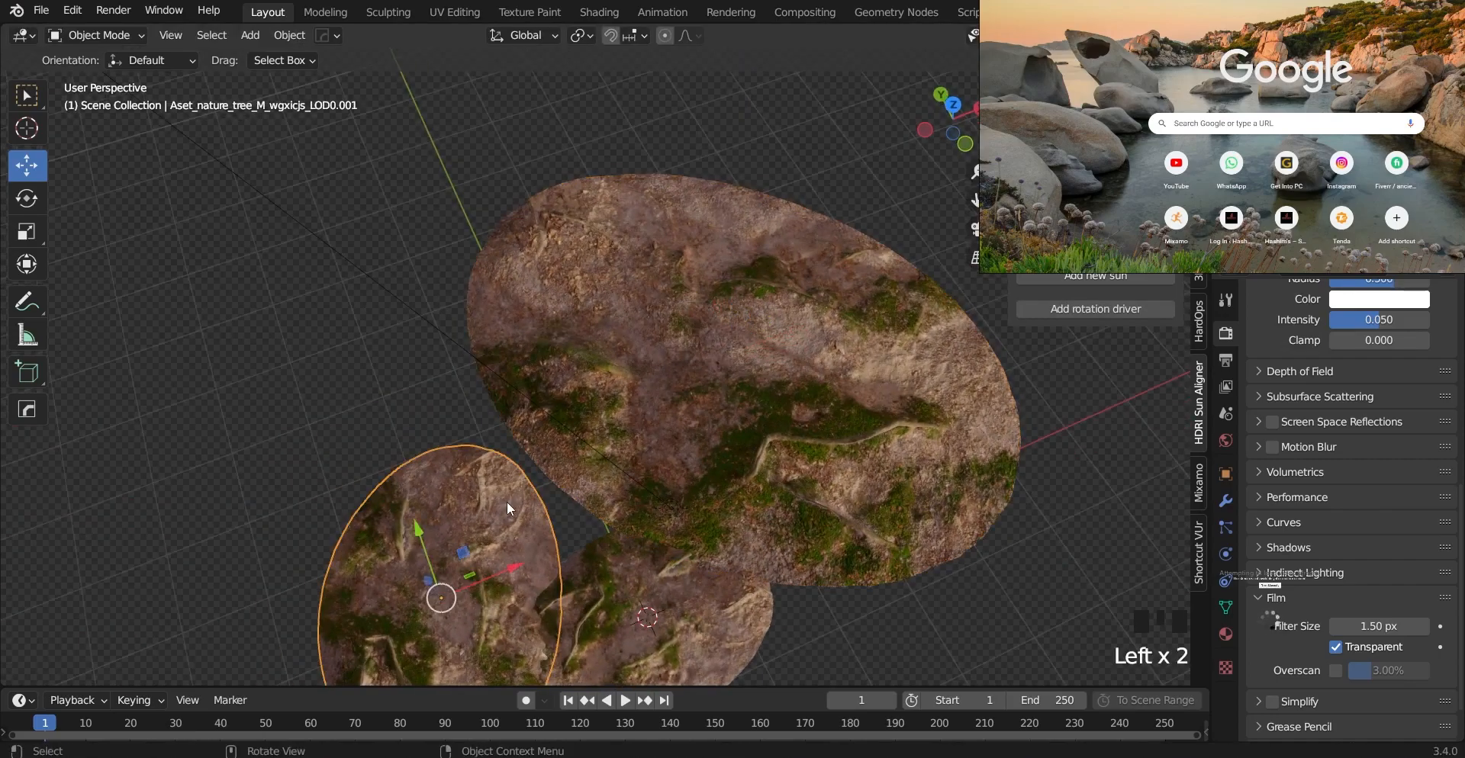
pyautogui.click(602, 452)
pyautogui.moveTo(602, 453); pyautogui.dragTo(737, 575, button='middle')
pyautogui.click(737, 575)
pyautogui.scroll(-6, 650, 502)
pyautogui.moveTo(650, 502); pyautogui.dragTo(570, 513, button='middle')
pyautogui.press('KP_7')
pyautogui.scroll(5, 793, 454)
pyautogui.keyDown('shift'); pyautogui.moveTo(731, 467); pyautogui.dragTo(539, 139, button='middle'); pyautogui.keyUp('shift')
pyautogui.press('g')
pyautogui.click(574, 177)
# Step: Create a linked duplicate of the original small patch, place it under the large patch's lower edge and rotate it
pyautogui.click(519, 486)
pyautogui.hotkey('alt', 'd')
pyautogui.press('r')
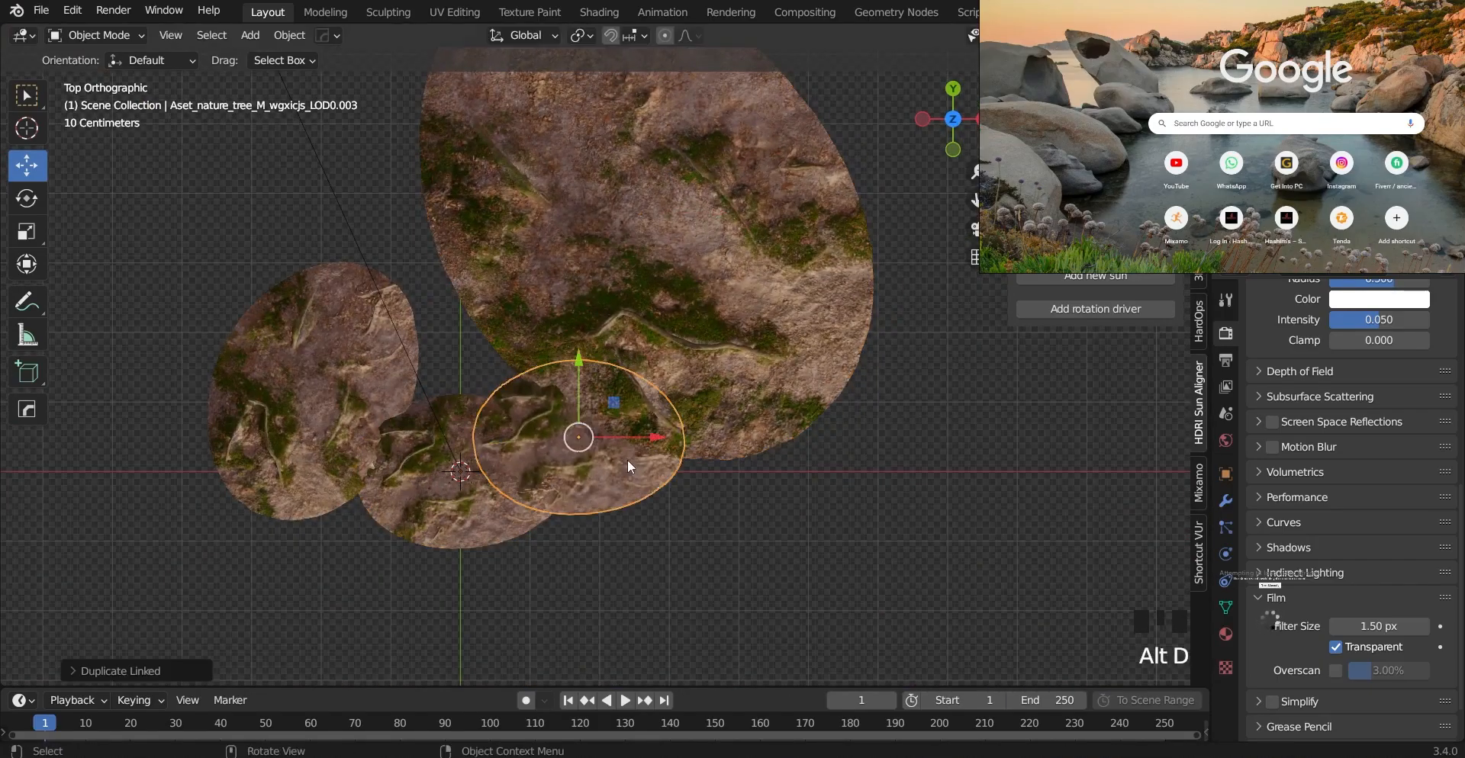
pyautogui.click(703, 443)
# Step: Create a linked duplicate of the large patch, rotate it and place it overlapping that patch's upper-left edge
pyautogui.keyDown('shift'); pyautogui.moveTo(550, 349); pyautogui.dragTo(592, 514, button='middle'); pyautogui.keyUp('shift')
pyautogui.click(656, 419)
pyautogui.press('g')
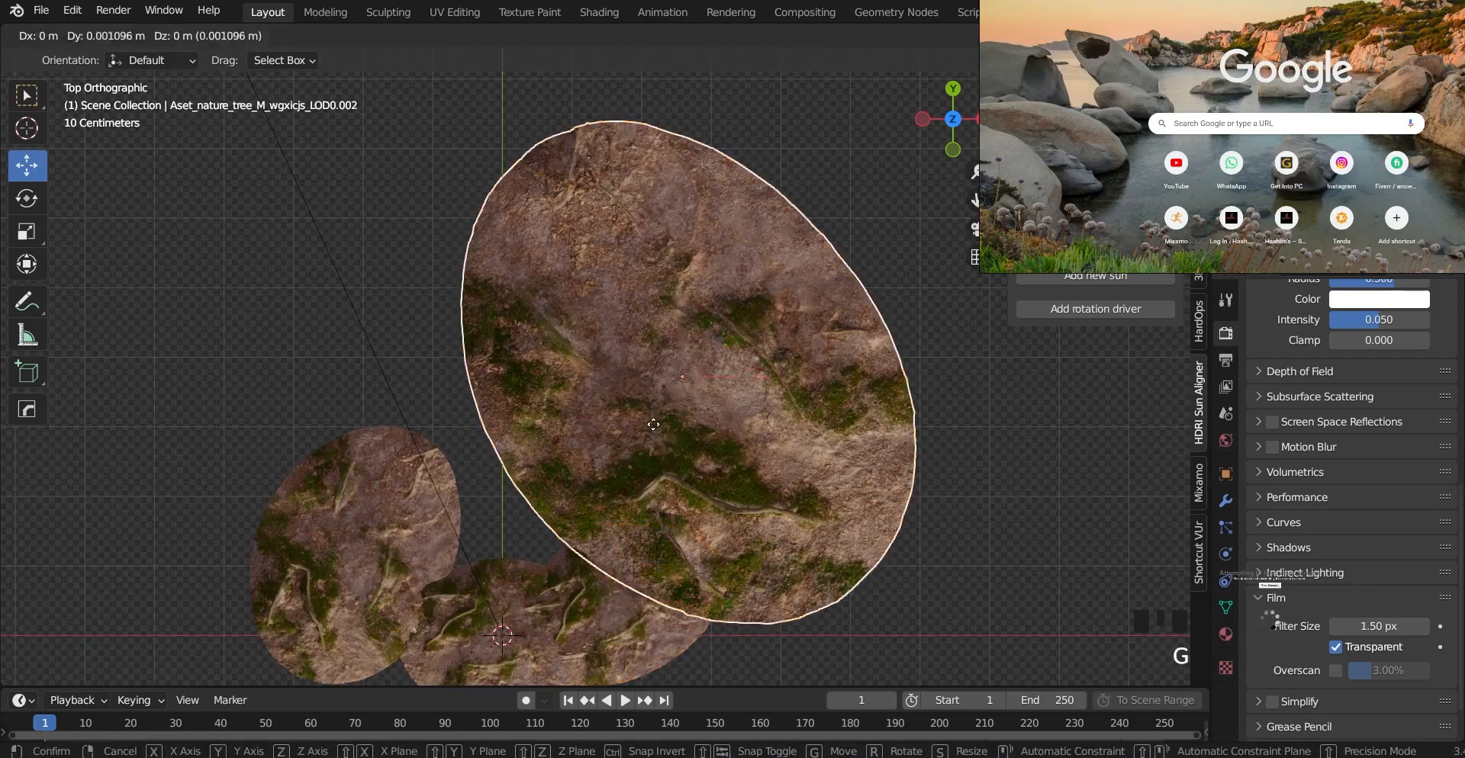
pyautogui.press('Escape')
pyautogui.click(404, 278)
pyautogui.press('r')
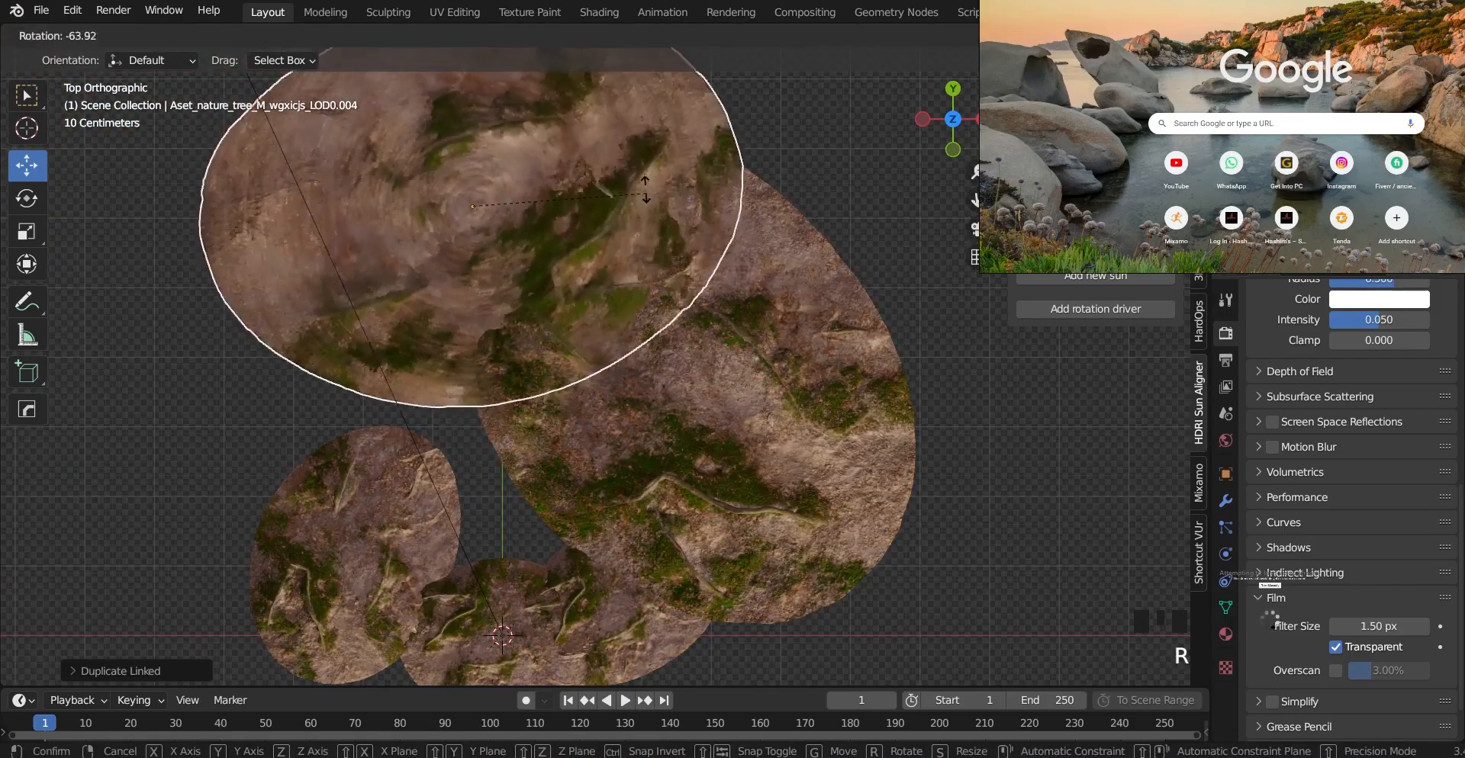
pyautogui.click(553, 300)
pyautogui.press('g')
pyautogui.click(558, 307)
# Step: Reshape the first large patch's inner left edge in Sculpt Mode with the Grab brush to curve it inward
pyautogui.click(554, 402)
pyautogui.hotkey('ctrl', 'Tab')
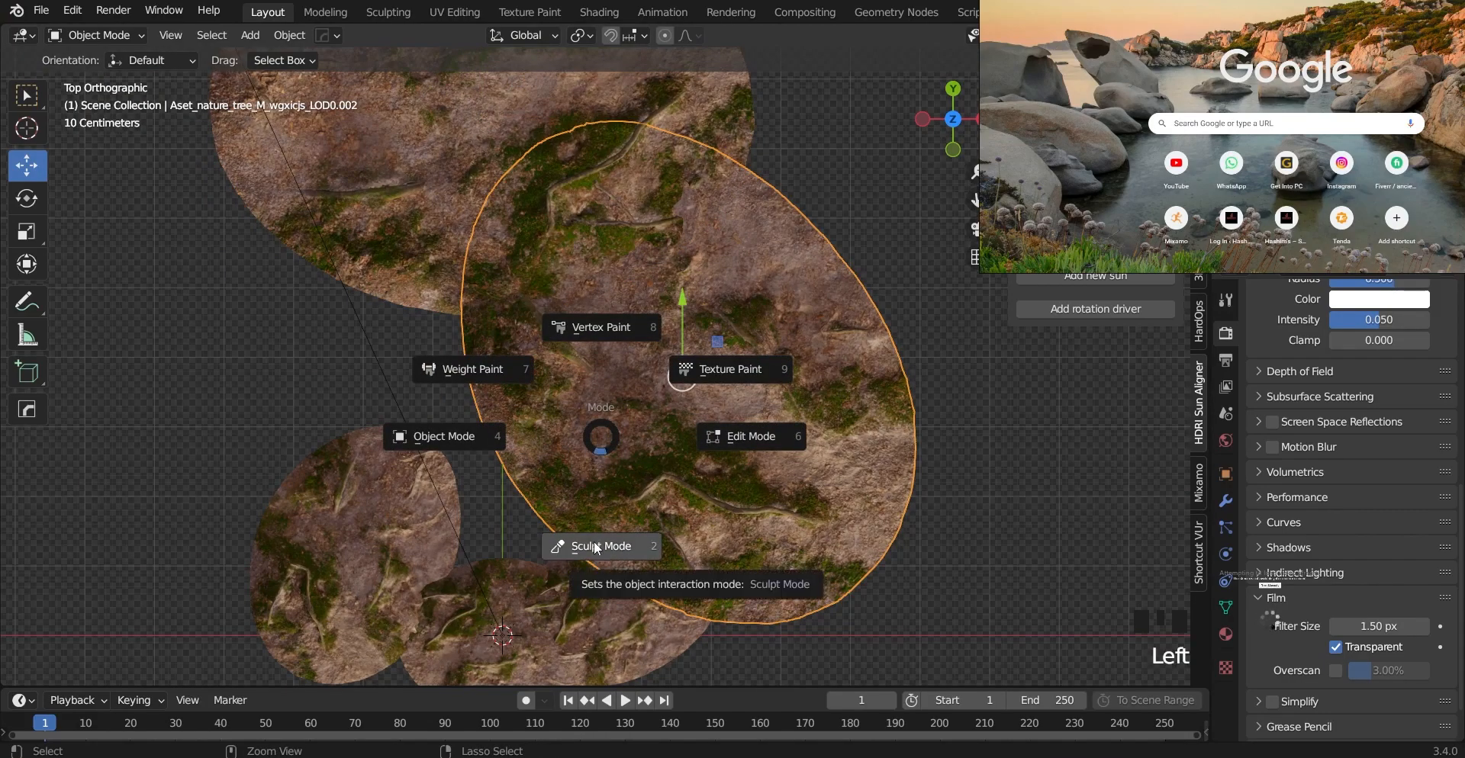
pyautogui.click(597, 547)
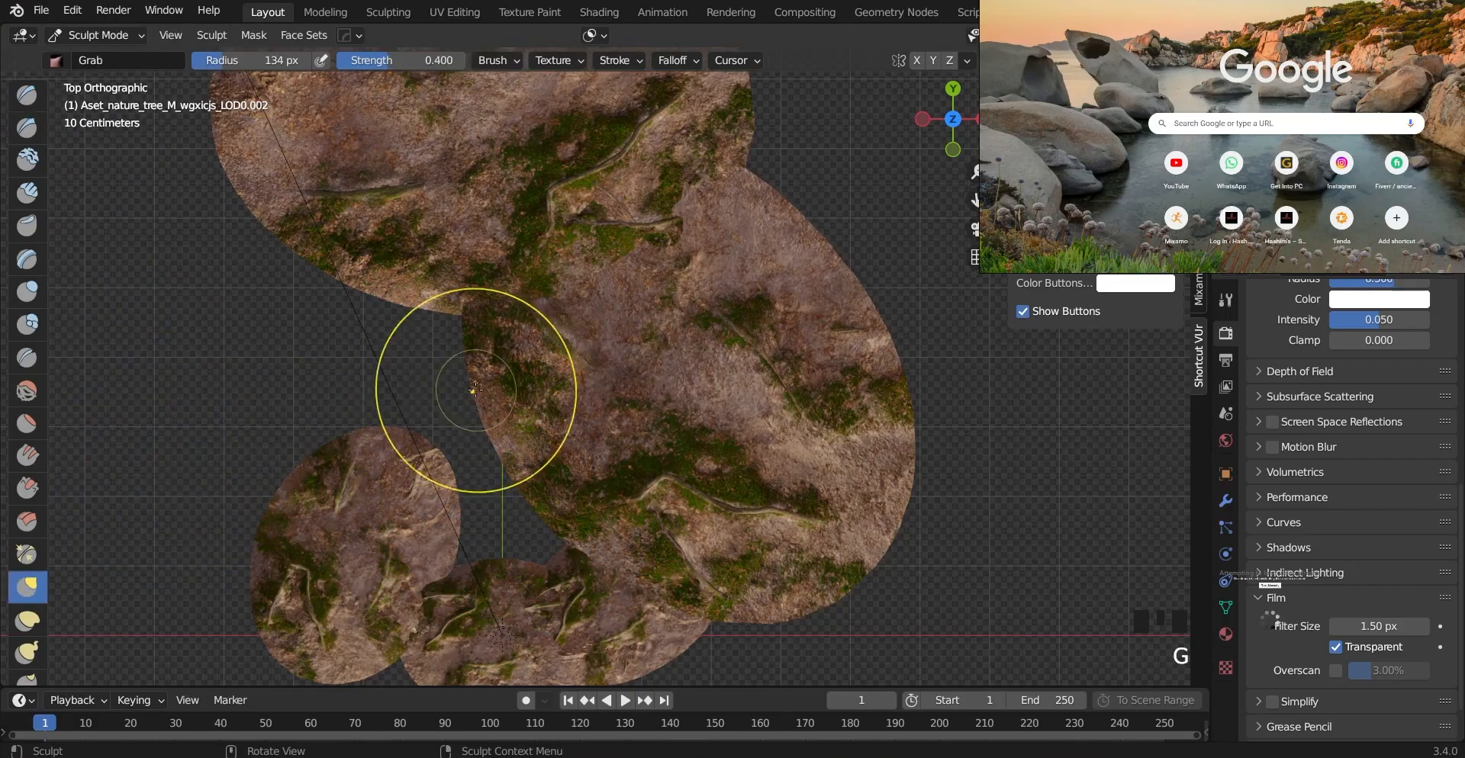
pyautogui.moveTo(493, 423); pyautogui.dragTo(596, 364)
pyautogui.moveTo(551, 427); pyautogui.dragTo(591, 448)
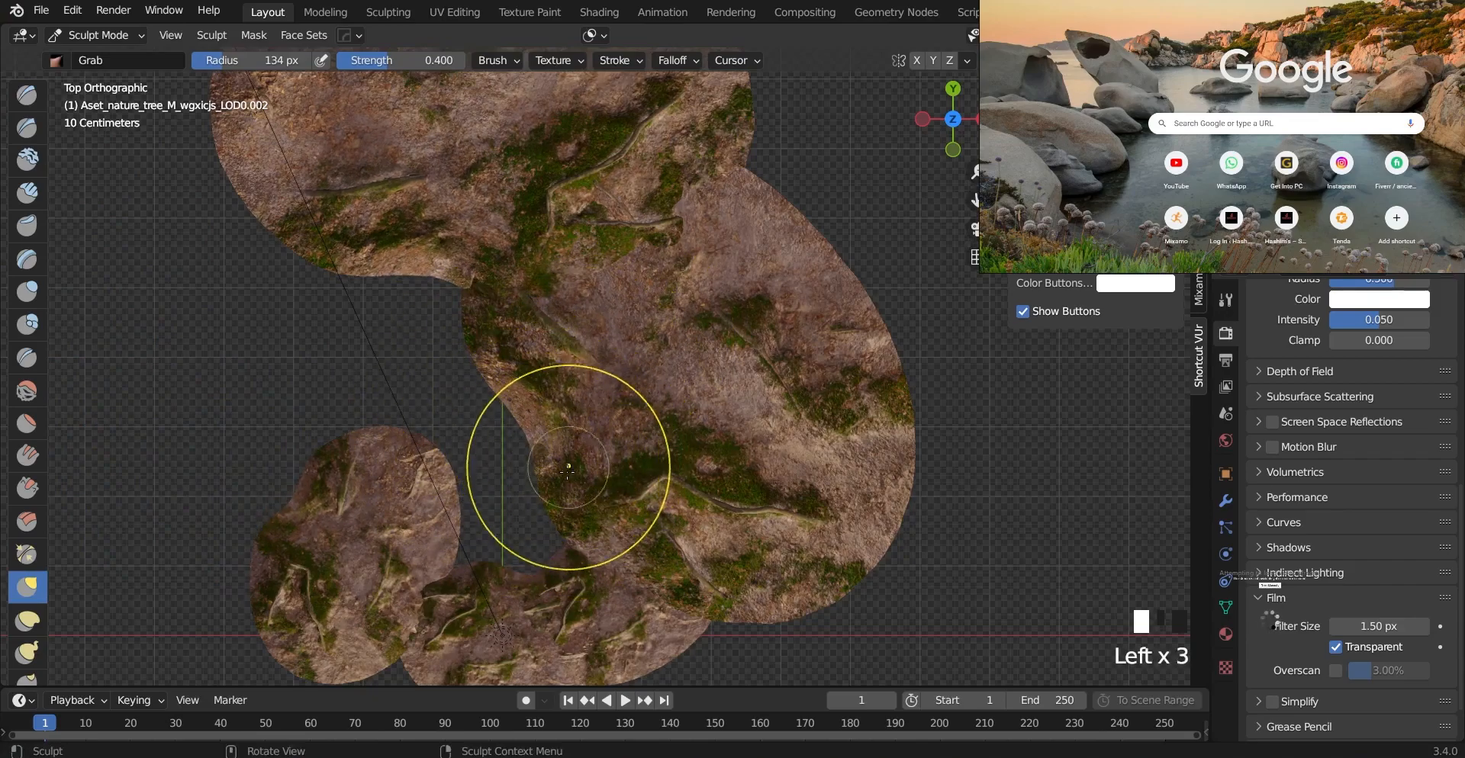
pyautogui.moveTo(563, 484)
pyautogui.mouseDown()
pyautogui.moveTo(464, 461)
pyautogui.moveTo(490, 389)
pyautogui.mouseUp()
pyautogui.scroll(-3, 599, 396)
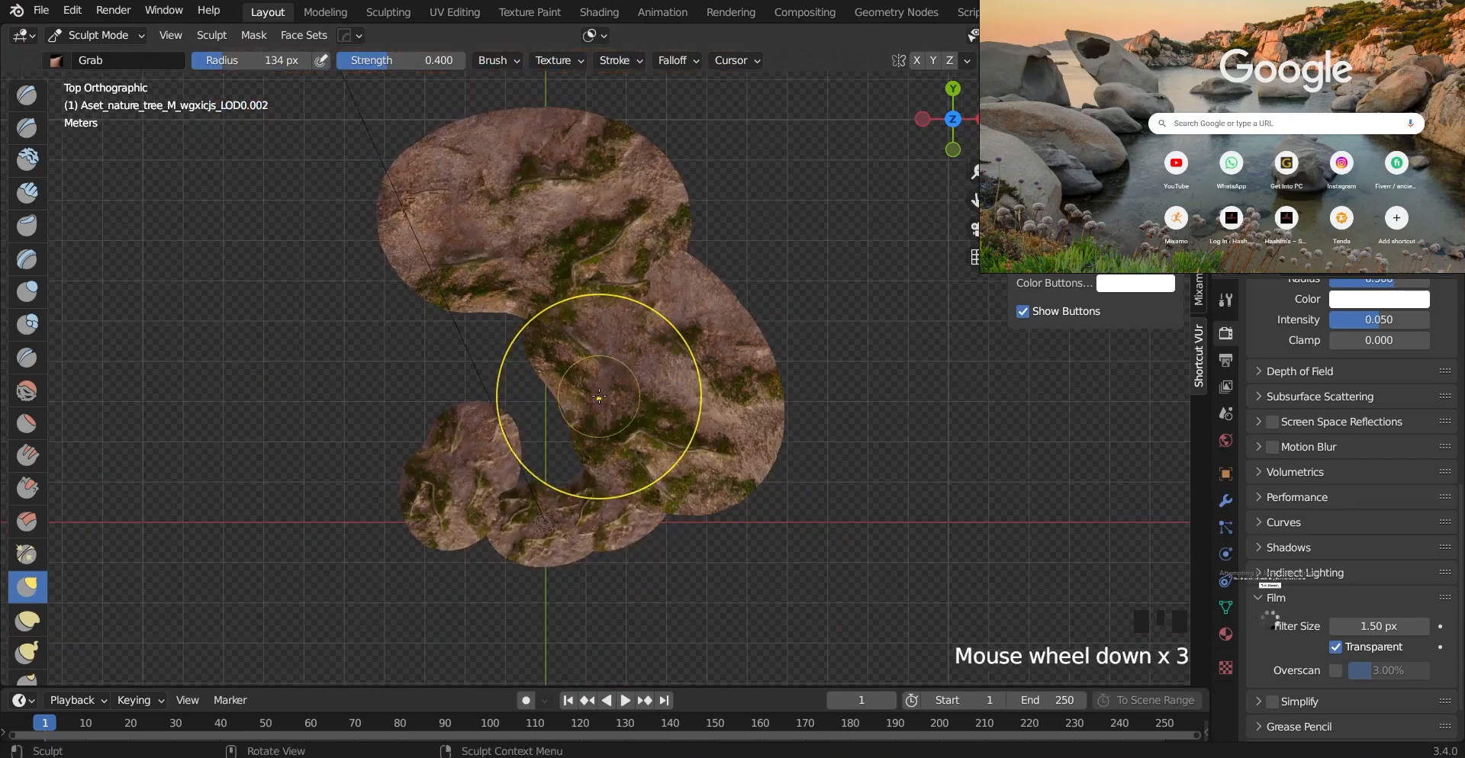
pyautogui.moveTo(602, 430); pyautogui.dragTo(637, 622, button='middle')
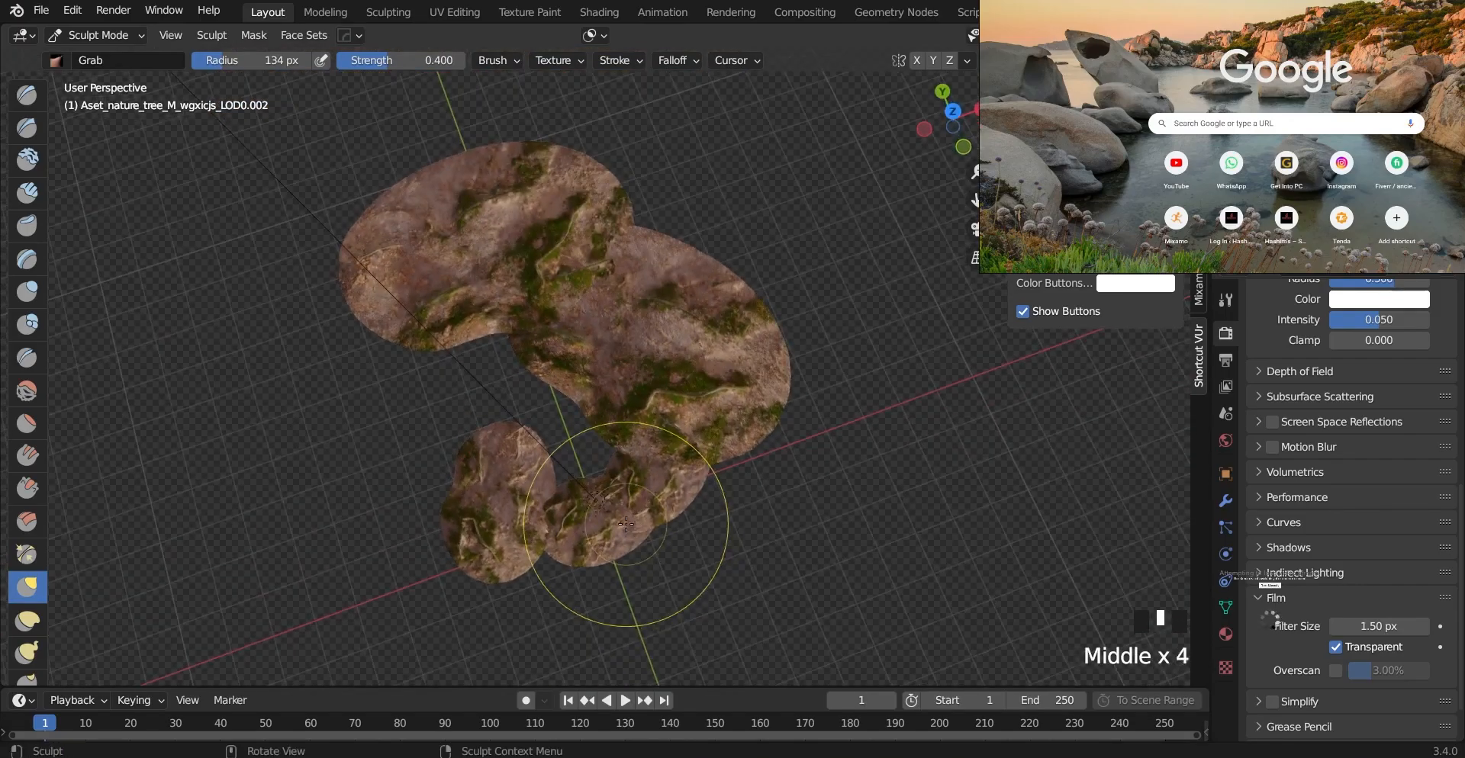
# Step: Return the sculpted patch to Object Mode and make it a single user with Object & Data
pyautogui.press('KP_7')
pyautogui.hotkey('ctrl', 'Tab')
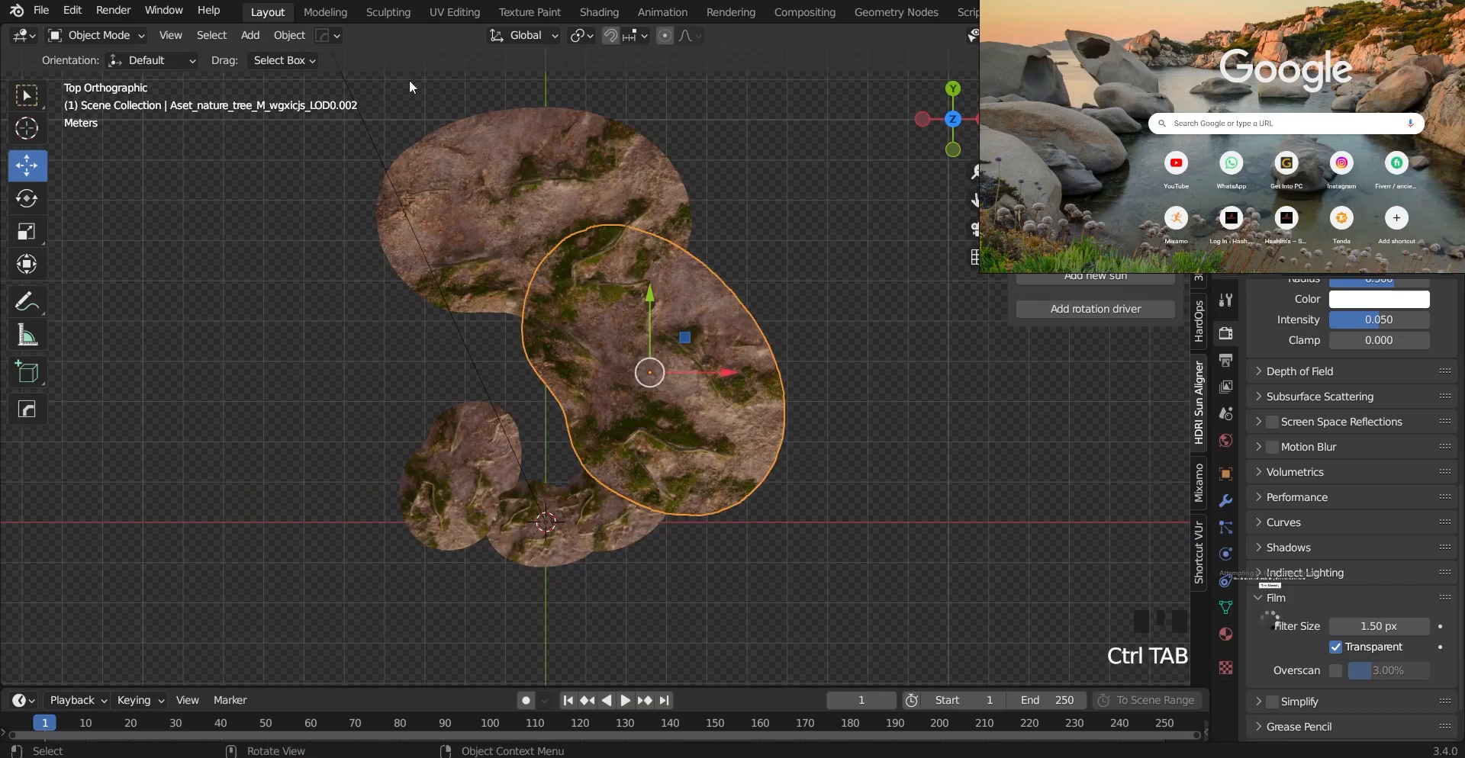
pyautogui.click(300, 38)
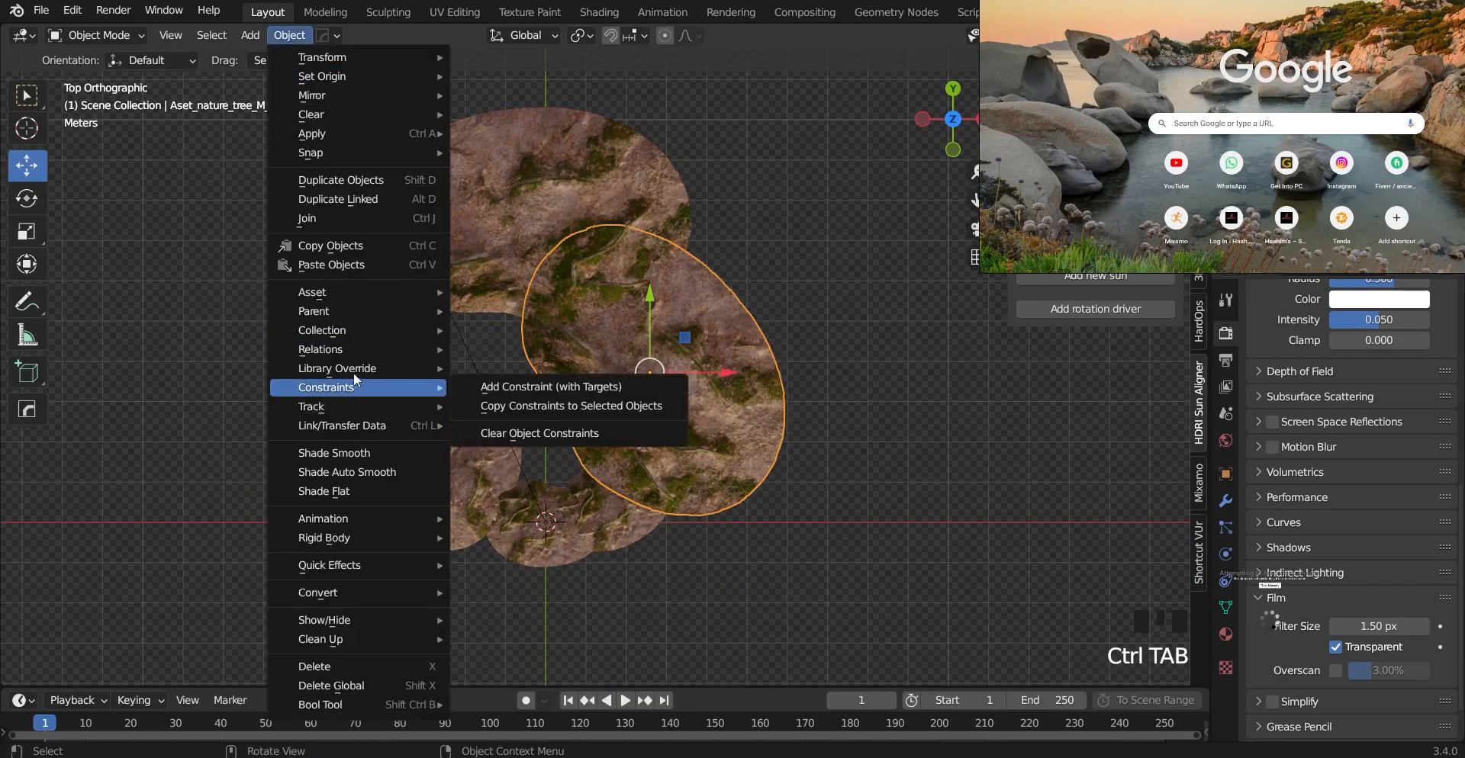
pyautogui.moveTo(355, 350)
pyautogui.moveTo(519, 415)
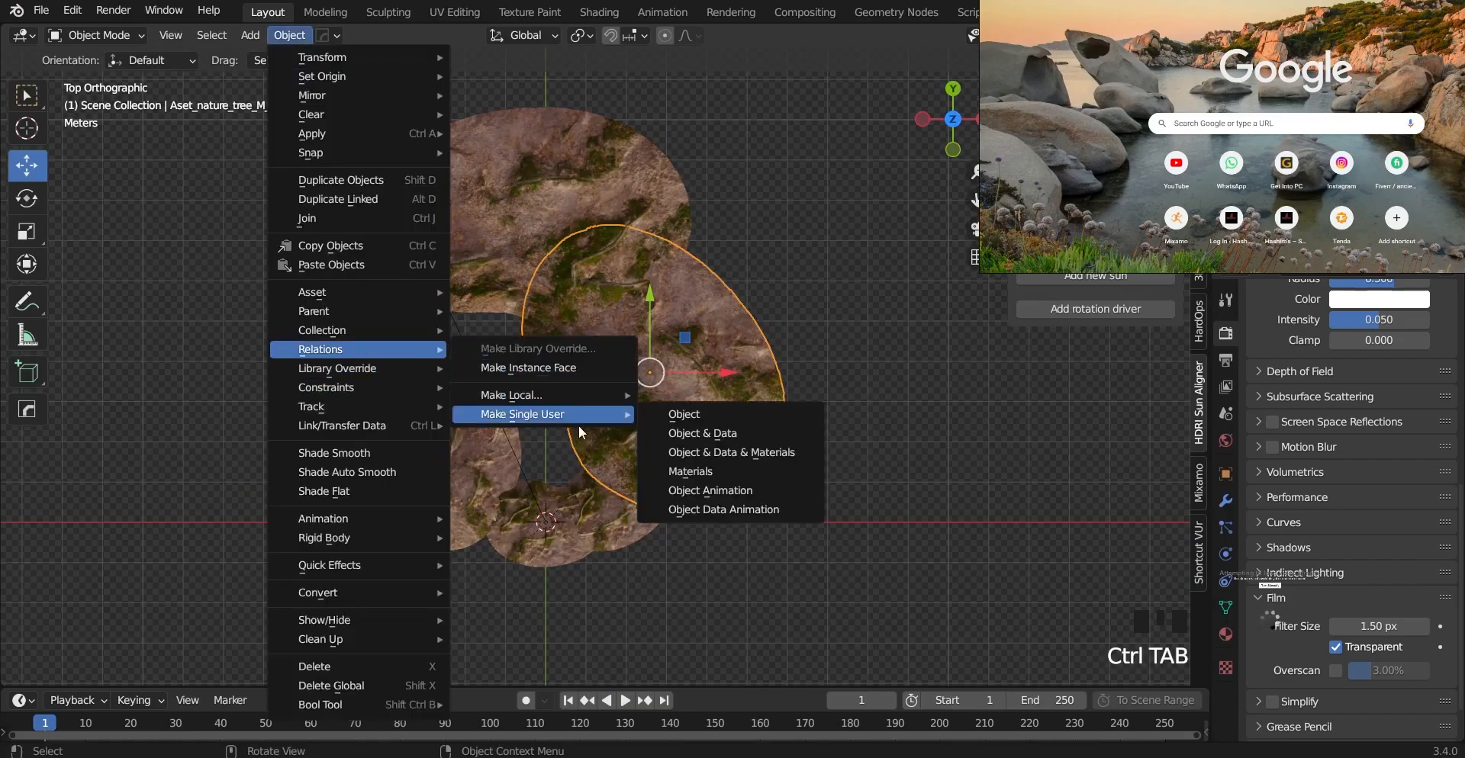
pyautogui.click(720, 441)
# Step: Put the single-user patch back in Sculpt Mode and undo the last Grab stroke on its inner edge
pyautogui.hotkey('ctrl', 'Tab')
pyautogui.click(592, 453)
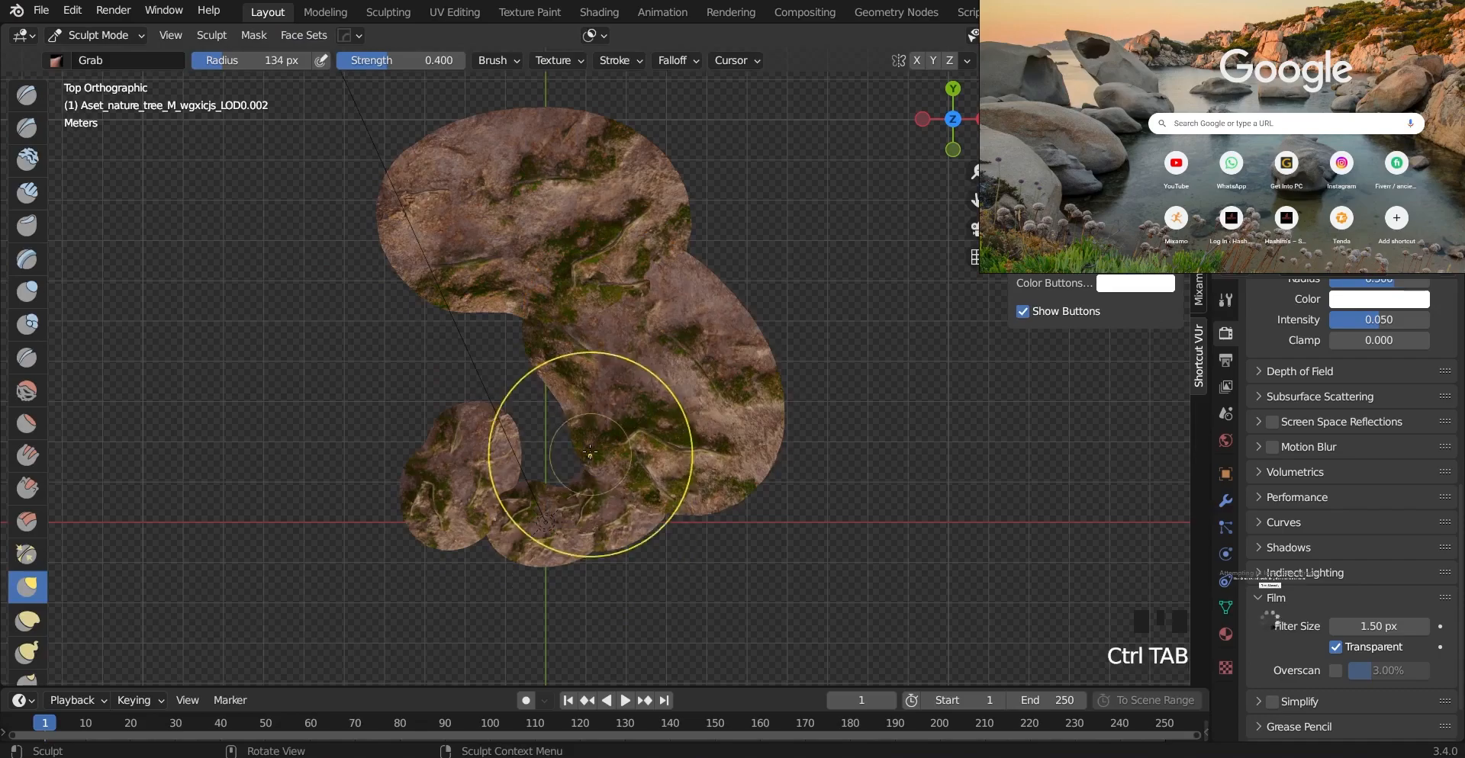
pyautogui.hotkey('ctrl', 'z')
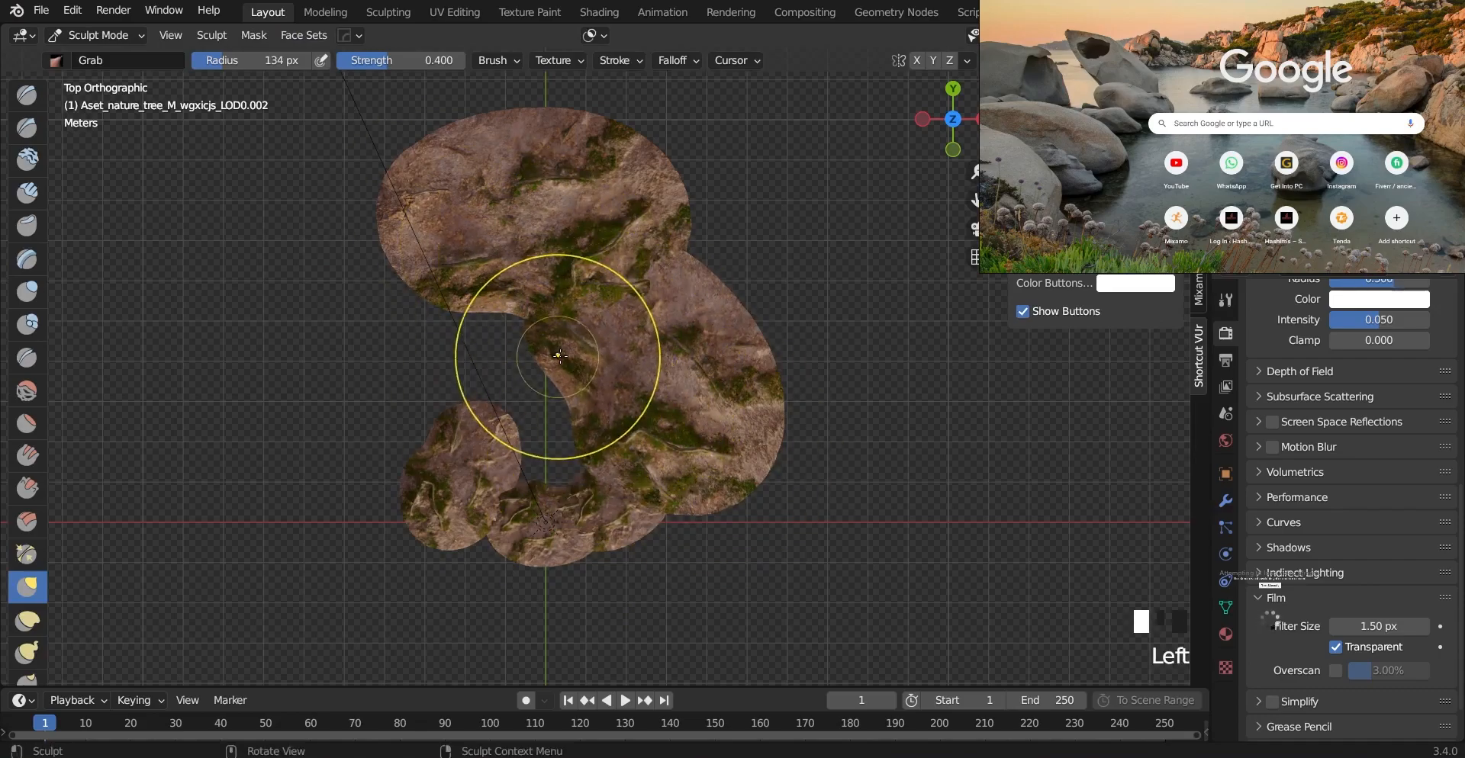
pyautogui.moveTo(554, 386)
pyautogui.mouseDown(button='middle')
pyautogui.moveTo(671, 213)
pyautogui.moveTo(491, 490)
pyautogui.moveTo(494, 380)
pyautogui.moveTo(457, 496)
pyautogui.mouseUp(button='middle')
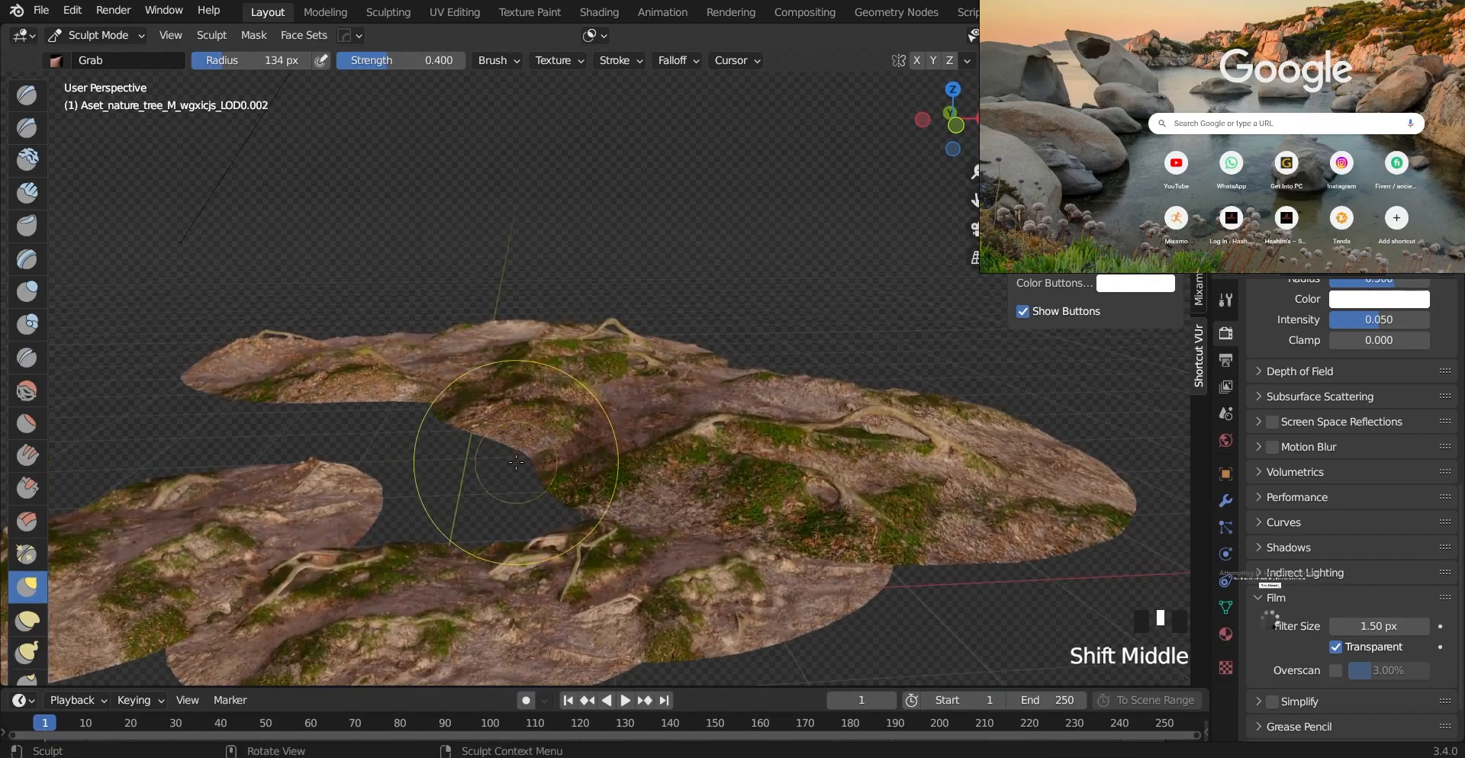
# Step: Enlarge the Grab brush radius to 345 px in top view and start pulling the single-user patch's surface
pyautogui.press('KP_7')
pyautogui.click(702, 437)
pyautogui.hotkey('ctrl', 'z')
pyautogui.press('f')
pyautogui.click(753, 391)
pyautogui.moveTo(754, 392); pyautogui.dragTo(796, 359)
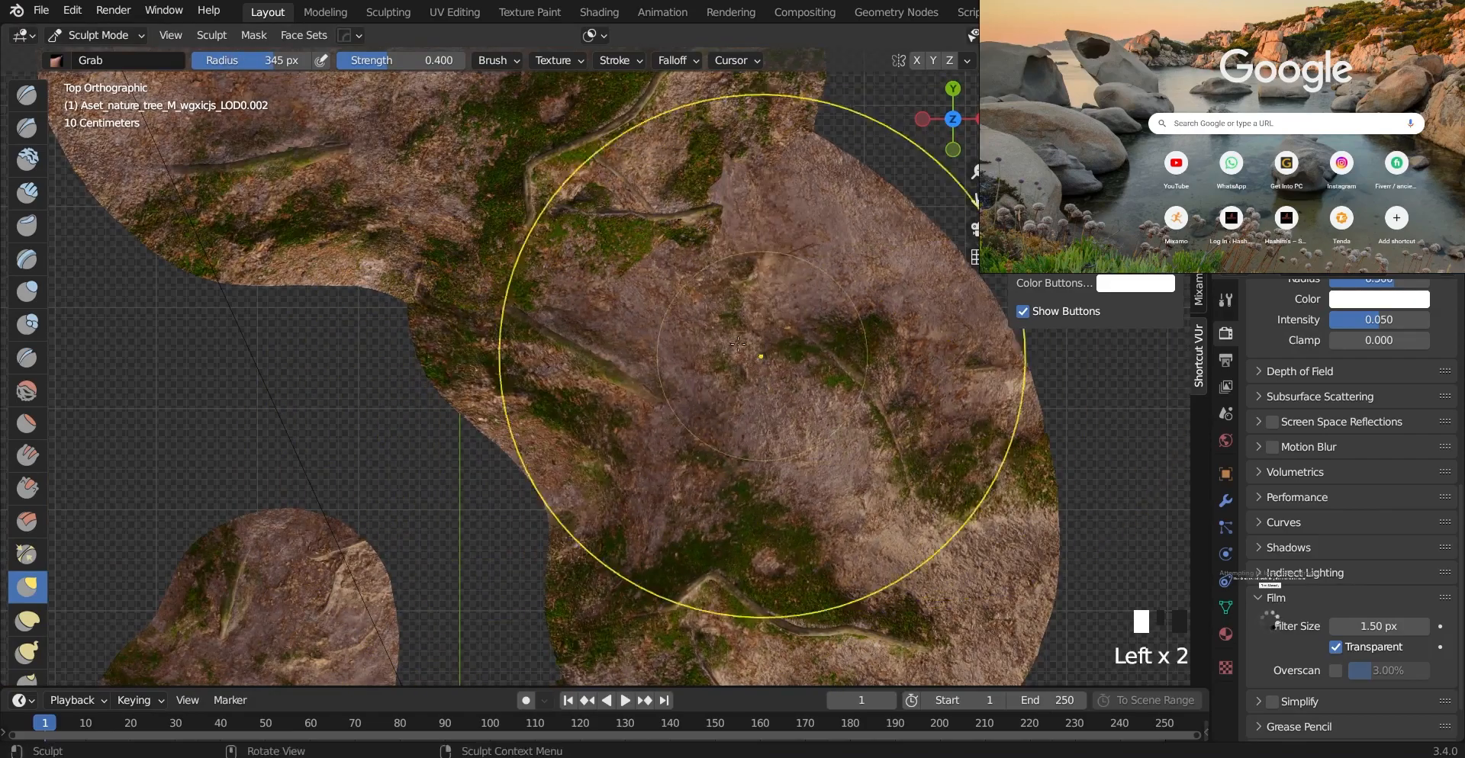
# Step: Smooth the curve of the patch's inner left edge with broad Grab strokes and return it to Object Mode
pyautogui.moveTo(649, 366); pyautogui.dragTo(717, 344)
pyautogui.moveTo(473, 309); pyautogui.dragTo(522, 334)
pyautogui.moveTo(534, 411); pyautogui.dragTo(587, 442)
pyautogui.keyDown('shift'); pyautogui.moveTo(657, 521); pyautogui.dragTo(641, 371, button='middle'); pyautogui.keyUp('shift')
pyautogui.moveTo(637, 377); pyautogui.dragTo(679, 388)
pyautogui.moveTo(576, 404); pyautogui.dragTo(605, 381)
pyautogui.moveTo(492, 237); pyautogui.dragTo(545, 220)
pyautogui.moveTo(563, 214)
pyautogui.mouseDown(button='middle')
pyautogui.moveTo(534, 398)
pyautogui.moveTo(612, 467)
pyautogui.mouseUp(button='middle')
pyautogui.hotkey('ctrl', 'Tab')
pyautogui.hotkey('ctrl', 'Tab')
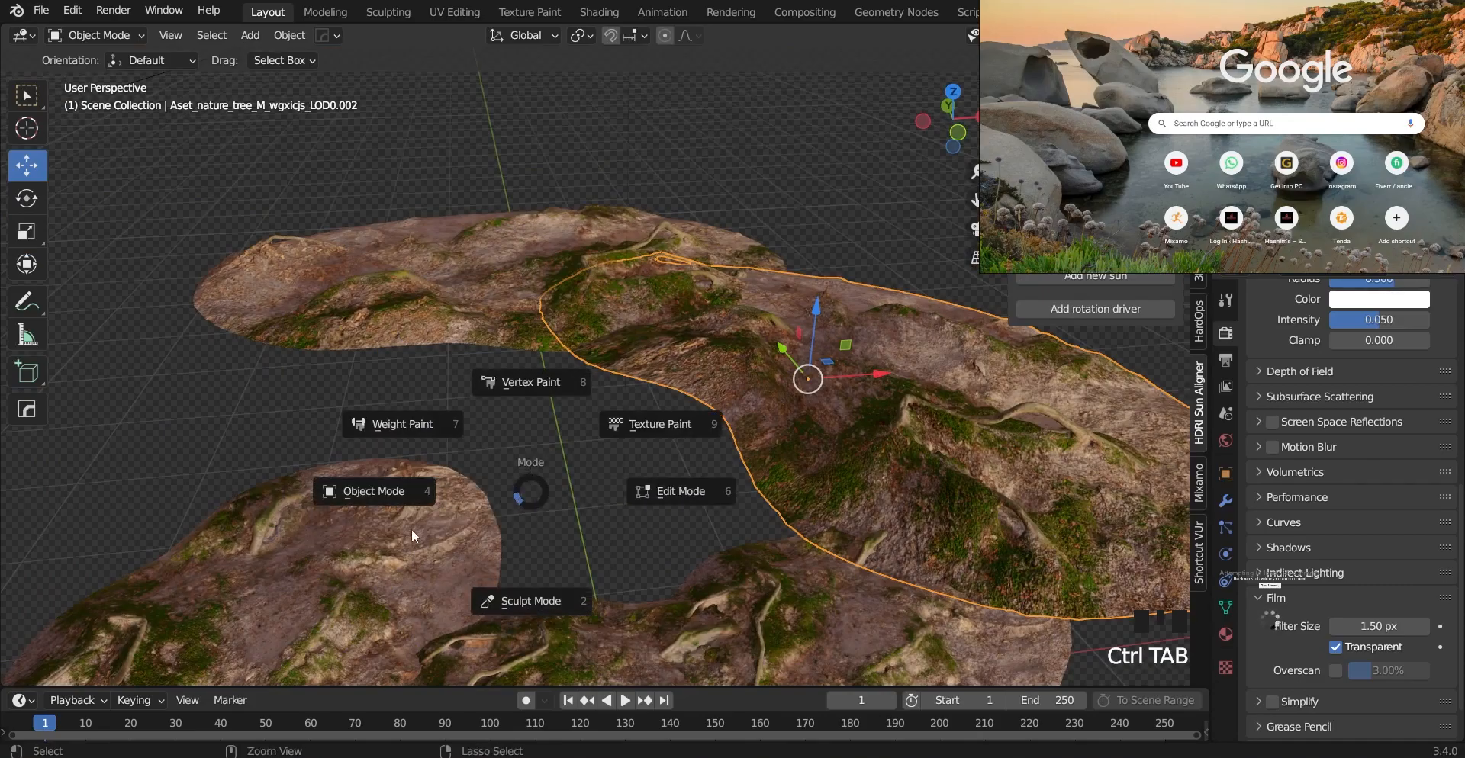
pyautogui.click(357, 503)
# Step: Create a linked duplicate of the lower-left patch, rotated and scaled to fill the gap below the large upper patch
pyautogui.click(356, 497)
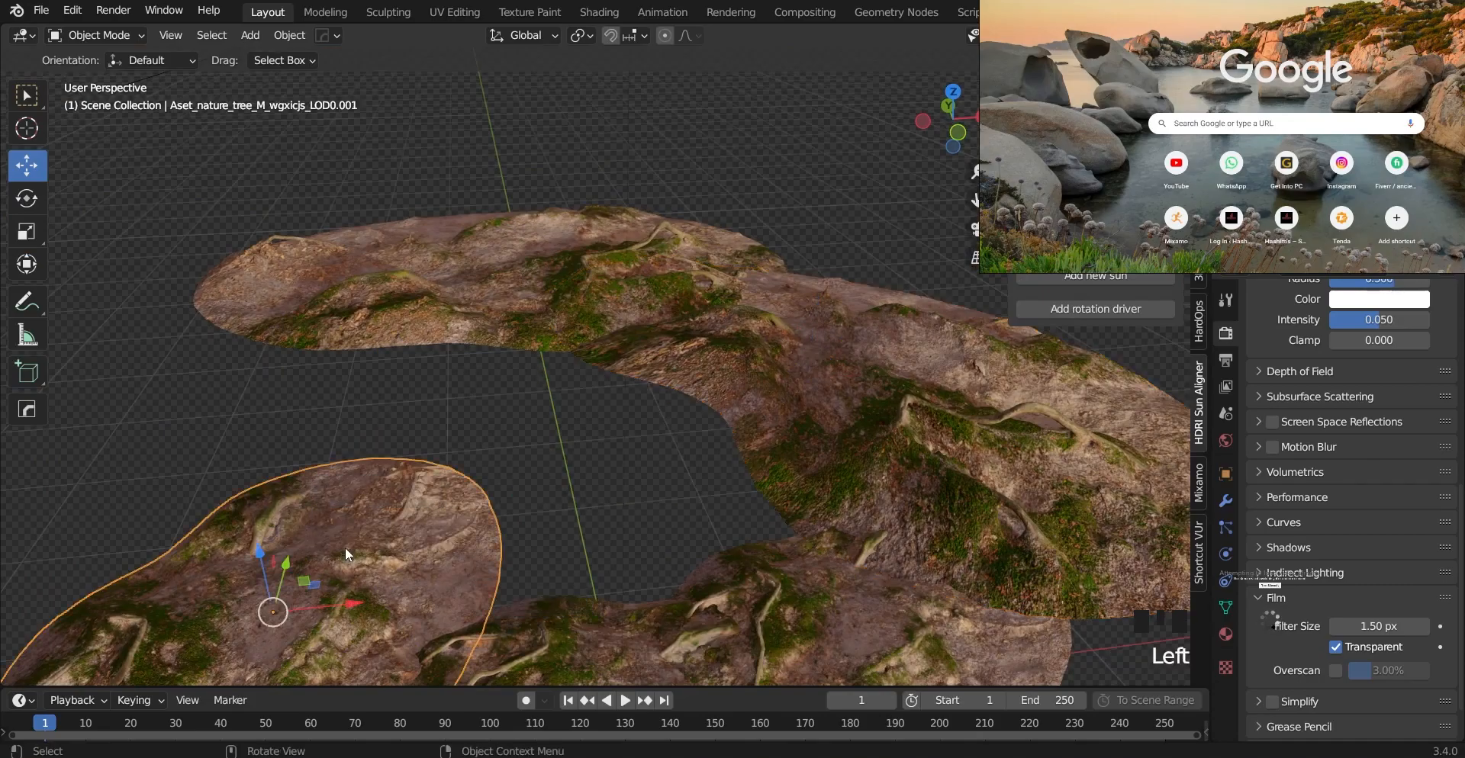
pyautogui.moveTo(345, 547); pyautogui.dragTo(383, 548, button='middle')
pyautogui.press('KP_7')
pyautogui.scroll(-1, 382, 548)
pyautogui.scroll(-1, 383, 547)
pyautogui.keyDown('shift'); pyautogui.moveTo(477, 502); pyautogui.dragTo(516, 534, button='middle'); pyautogui.keyUp('shift')
pyautogui.hotkey('alt', 'd')
pyautogui.click(453, 366)
pyautogui.press('r')
pyautogui.click(598, 408)
pyautogui.press('s')
pyautogui.click(624, 432)
pyautogui.press('g')
pyautogui.click(645, 377)
pyautogui.click(619, 404)
pyautogui.click(470, 355)
# Step: Try a linked duplicate of the new left patch over the inner part of the right-hand patch
pyautogui.hotkey('alt', 'd')
pyautogui.click(804, 394)
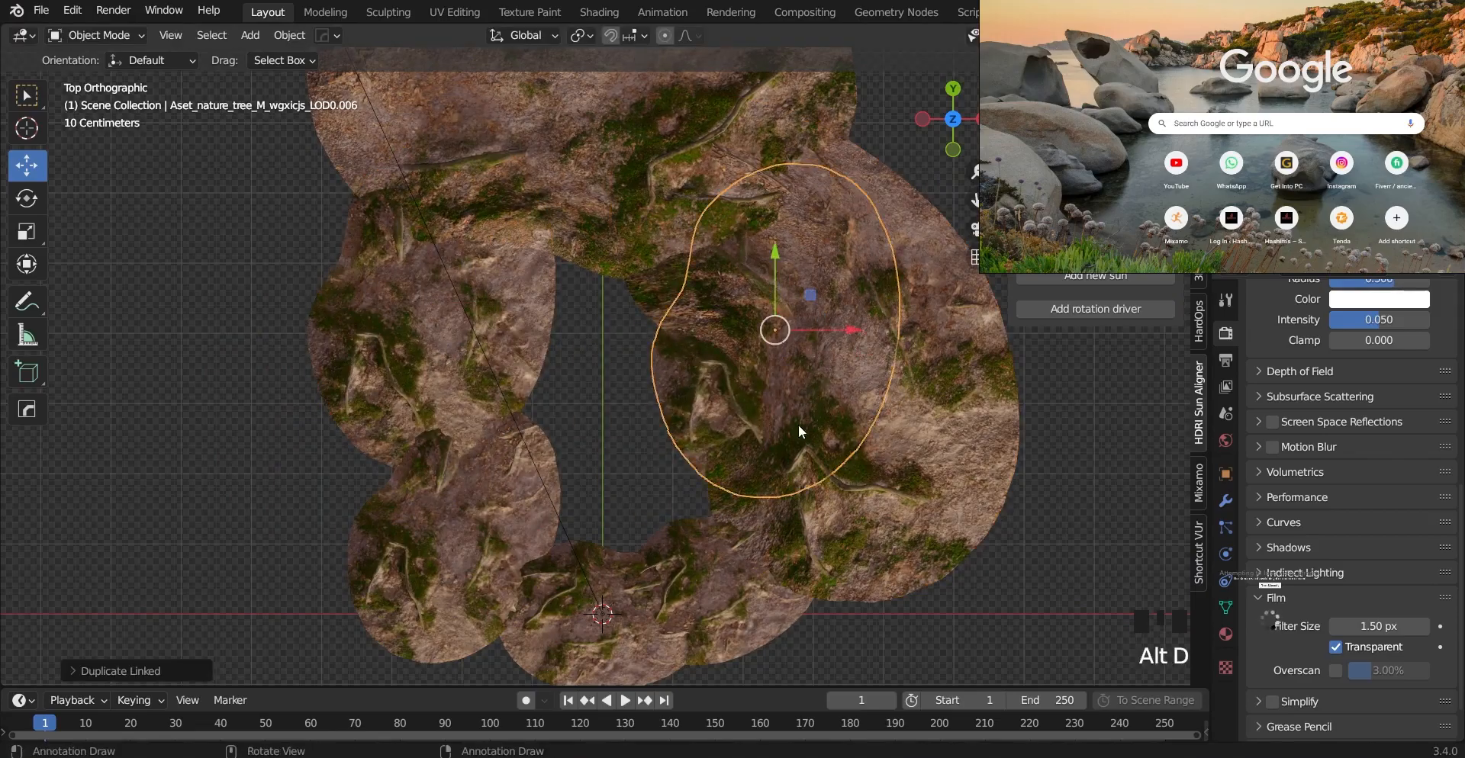
pyautogui.moveTo(807, 392); pyautogui.dragTo(821, 346, button='middle')
pyautogui.click(824, 527)
pyautogui.scroll(2, 653, 475)
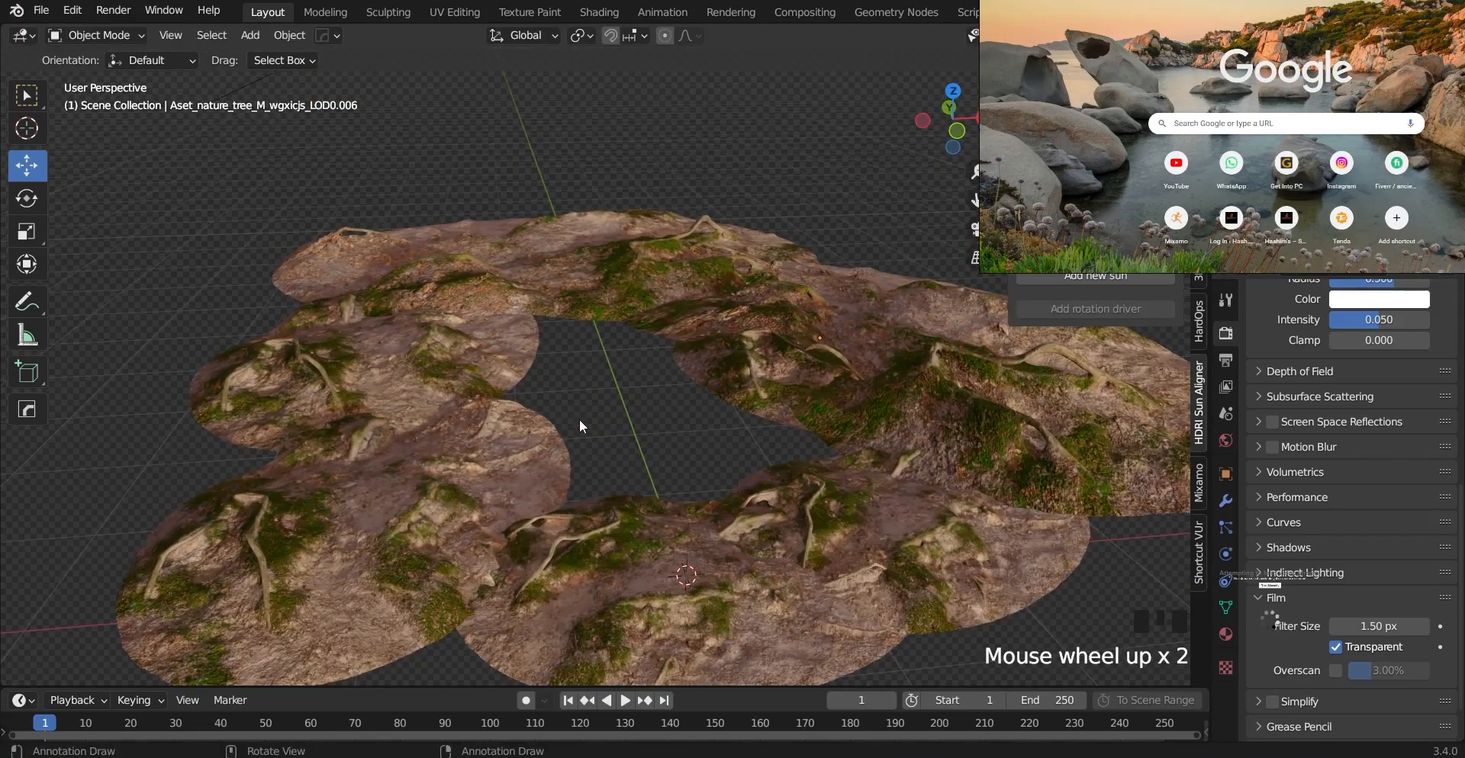
# Step: Lower the duplicate patch on the right side by about 0.04 m along Z
pyautogui.scroll(3, 576, 419)
pyautogui.moveTo(579, 419); pyautogui.dragTo(775, 412, button='middle')
pyautogui.scroll(10, 630, 405)
pyautogui.keyDown('shift'); pyautogui.moveTo(630, 407); pyautogui.dragTo(785, 392, button='middle'); pyautogui.keyUp('shift')
pyautogui.scroll(-10, 637, 469)
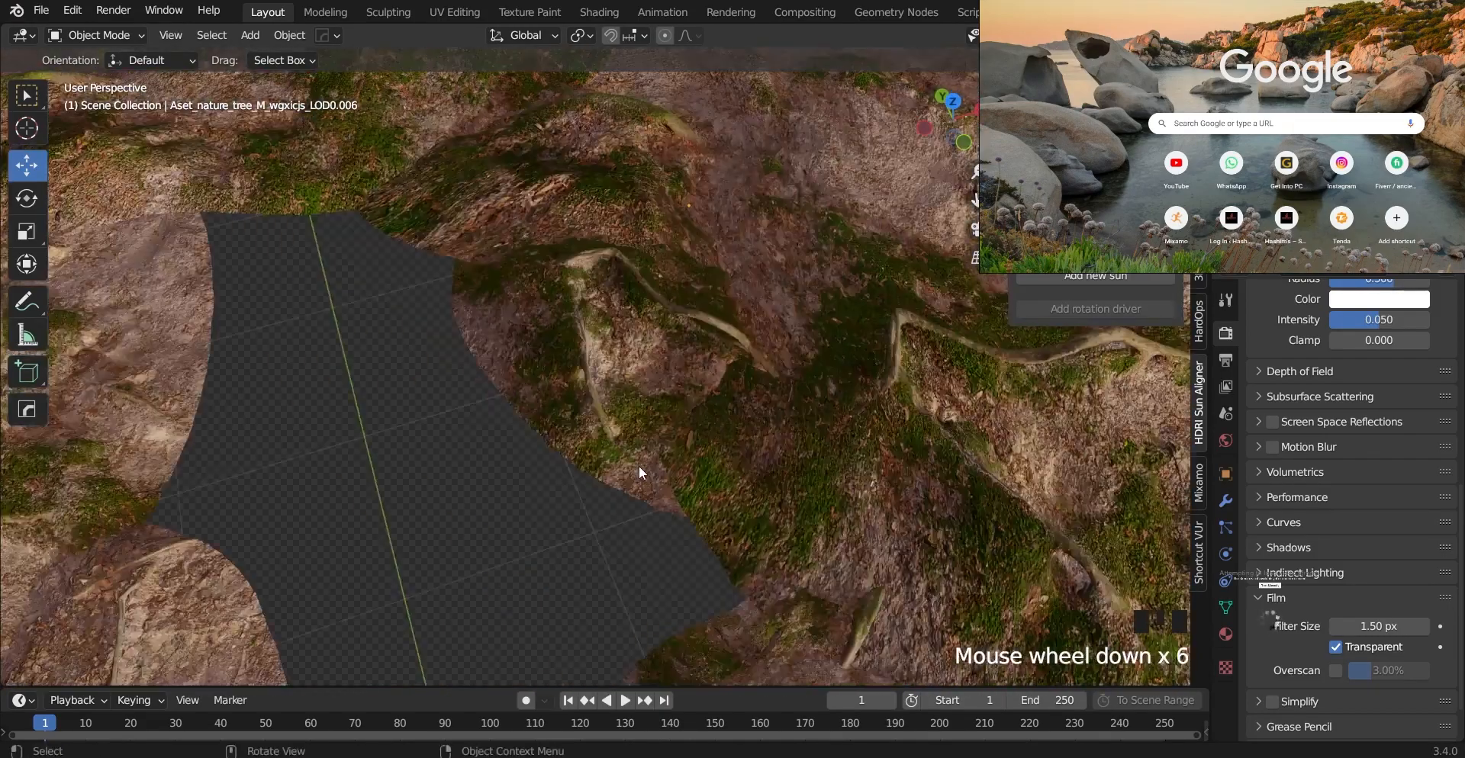
pyautogui.scroll(6, 664, 411)
pyautogui.moveTo(663, 410)
pyautogui.mouseDown(button='middle')
pyautogui.moveTo(990, 478)
pyautogui.moveTo(673, 424)
pyautogui.mouseUp(button='middle')
pyautogui.scroll(-5, 599, 438)
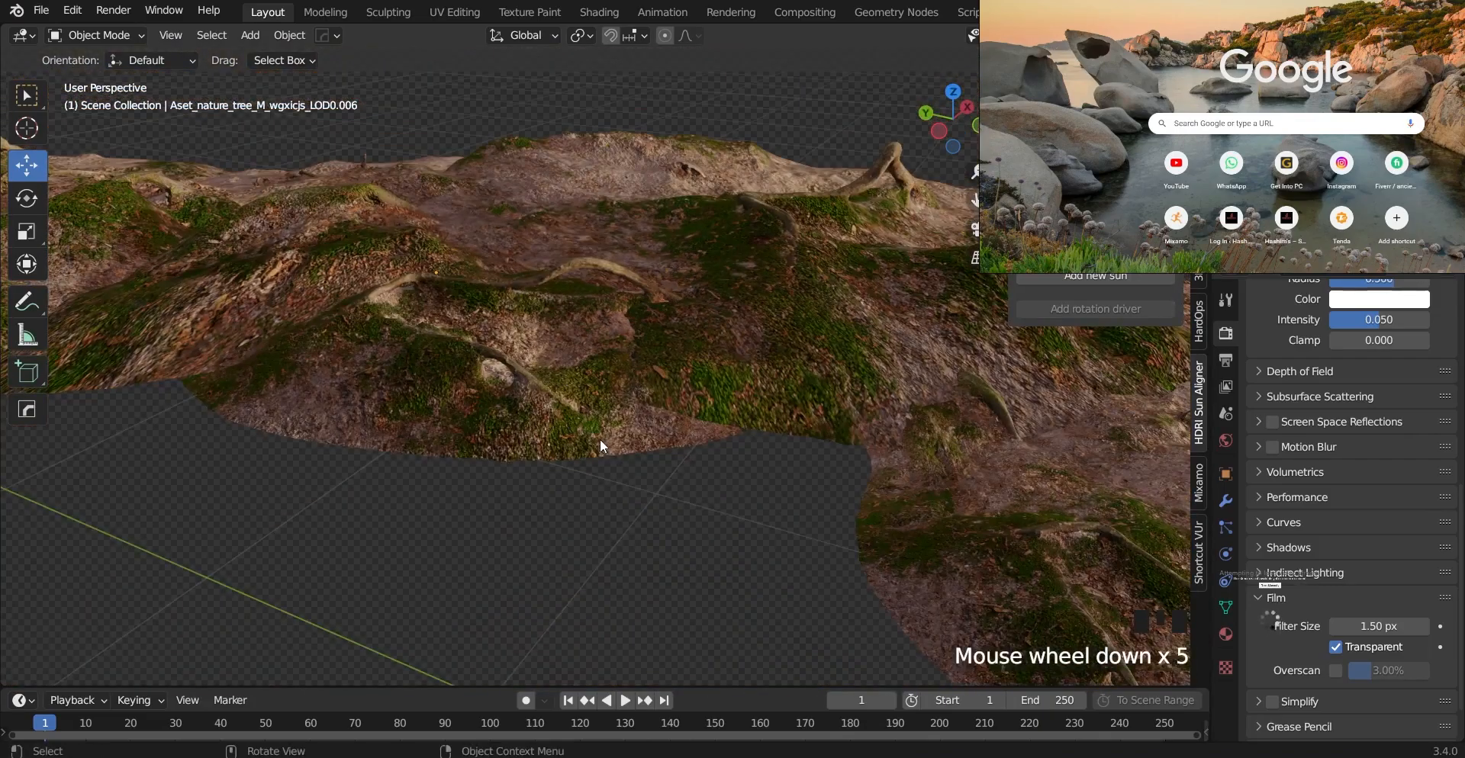
pyautogui.click(638, 482)
pyautogui.press('g')
pyautogui.press('z')
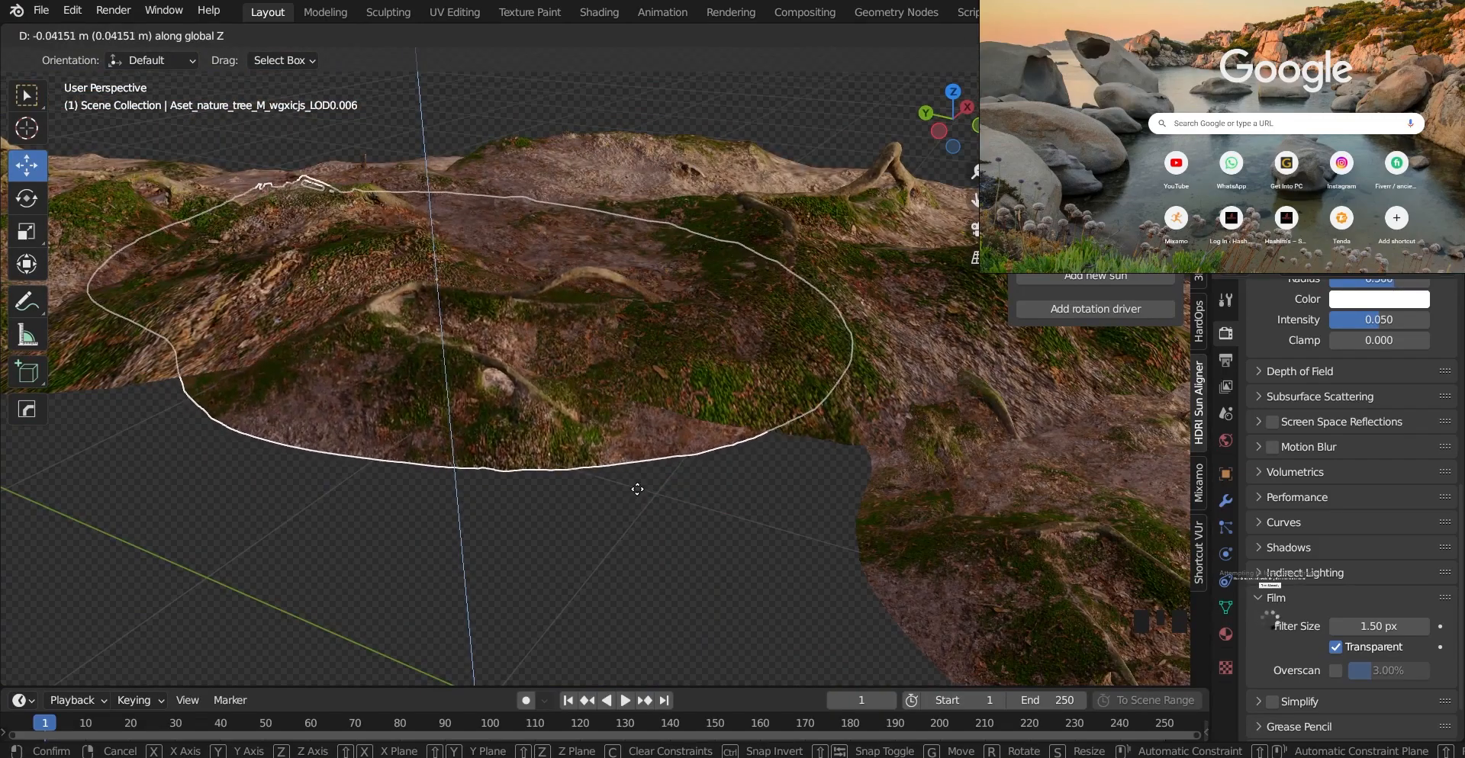
pyautogui.click(637, 489)
# Step: Rotate the lowered duplicate in top view along the right edge of the central hole
pyautogui.moveTo(637, 490); pyautogui.dragTo(629, 556, button='middle')
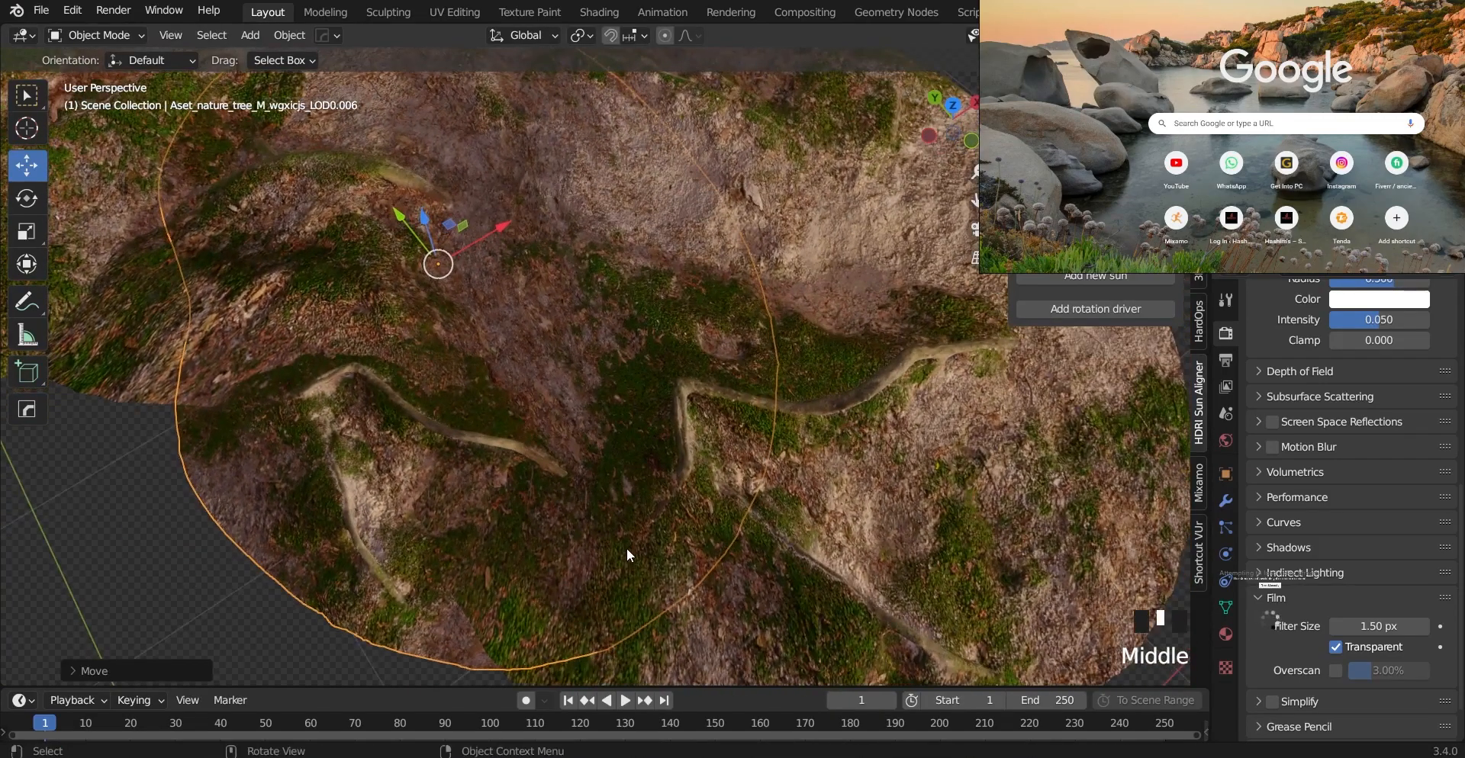
pyautogui.press('KP_7')
pyautogui.scroll(-2, 662, 638)
pyautogui.keyDown('shift'); pyautogui.moveTo(662, 638); pyautogui.dragTo(903, 412, button='middle'); pyautogui.keyUp('shift')
pyautogui.scroll(2, 676, 374)
pyautogui.press('r')
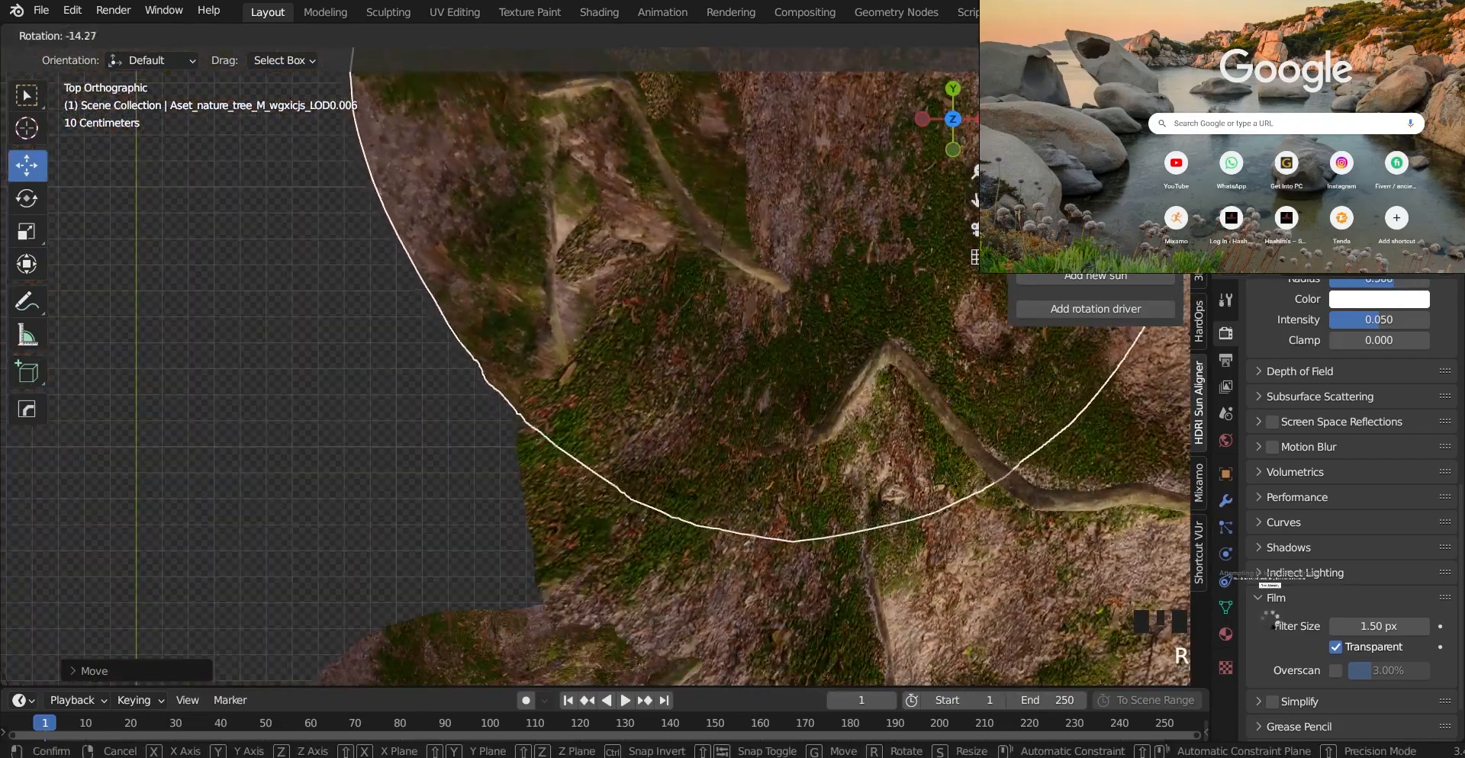
pyautogui.click(736, 513)
pyautogui.keyDown('shift'); pyautogui.moveTo(652, 299); pyautogui.dragTo(732, 574, button='middle'); pyautogui.keyUp('shift')
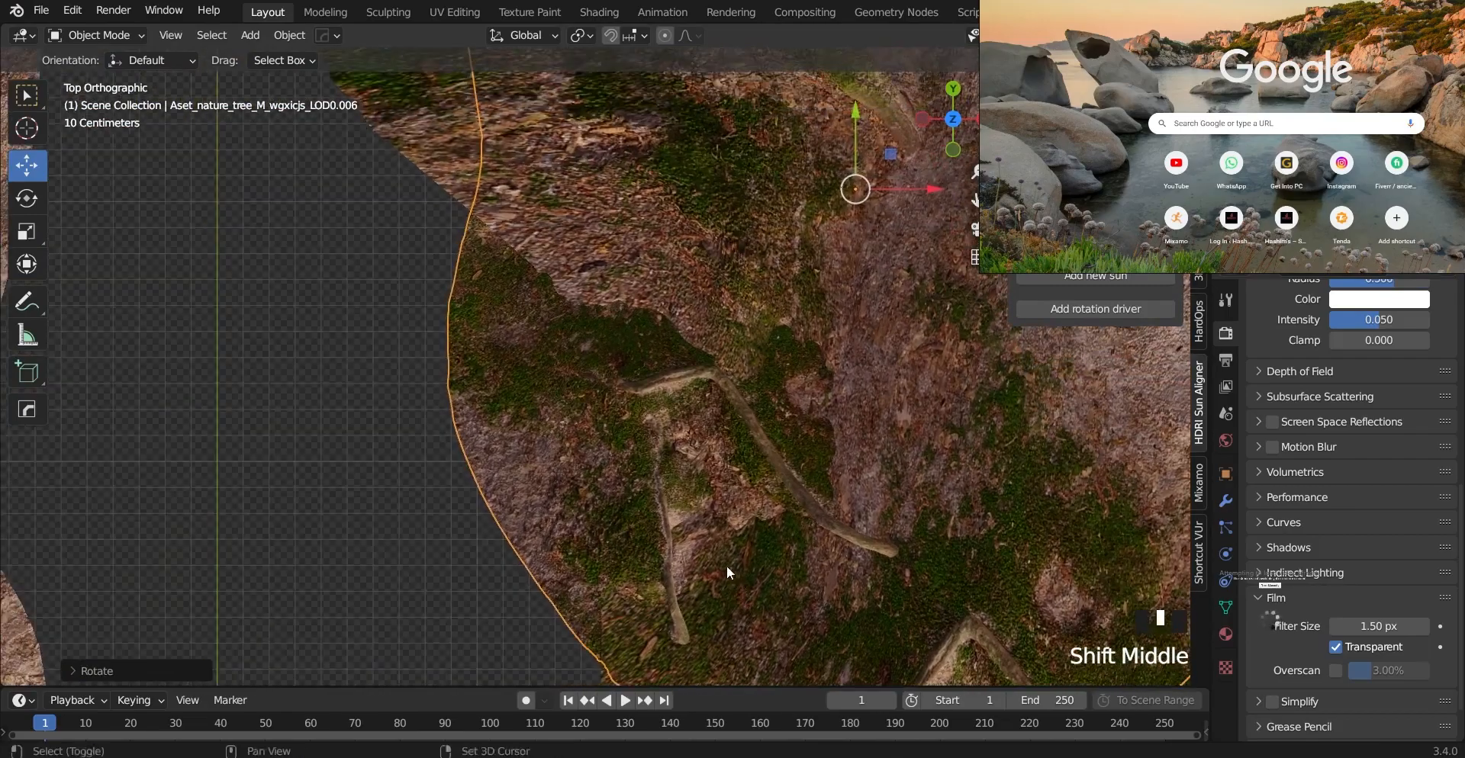
# Step: Try rescaling the duplicate to a smaller size and moving it over the right edge of the central hole
pyautogui.scroll(-5, 624, 478)
pyautogui.moveTo(624, 479); pyautogui.dragTo(749, 485, button='middle')
pyautogui.click(627, 432)
pyautogui.click(713, 414)
pyautogui.press('KP_7')
pyautogui.moveTo(748, 485); pyautogui.dragTo(117, 574)
pyautogui.scroll(-5, 294, 470)
pyautogui.scroll(4, 449, 505)
pyautogui.press('s')
pyautogui.click(372, 484)
pyautogui.press('g')
pyautogui.click(831, 561)
pyautogui.scroll(4, 831, 561)
pyautogui.press('s')
pyautogui.click(951, 616)
pyautogui.keyDown('shift'); pyautogui.moveTo(936, 611); pyautogui.dragTo(740, 451, button='middle'); pyautogui.keyUp('shift')
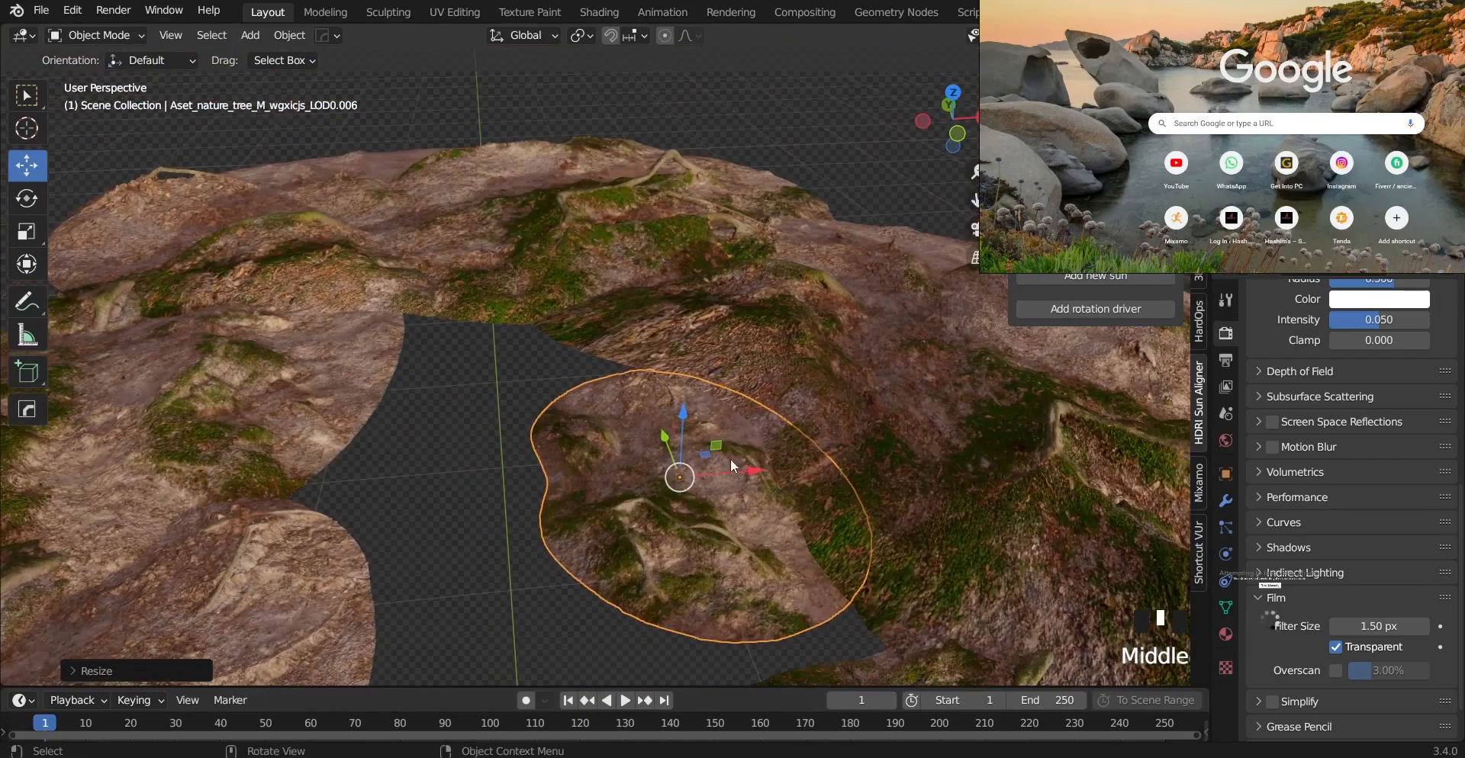
# Step: Adjust the small duplicate's height along Z, try moving it horizontally in top view and undo the move
pyautogui.press('g')
pyautogui.press('z')
pyautogui.click(757, 542)
pyautogui.moveTo(556, 584); pyautogui.dragTo(692, 556, button='middle')
pyautogui.press('KP_7')
pyautogui.press('g')
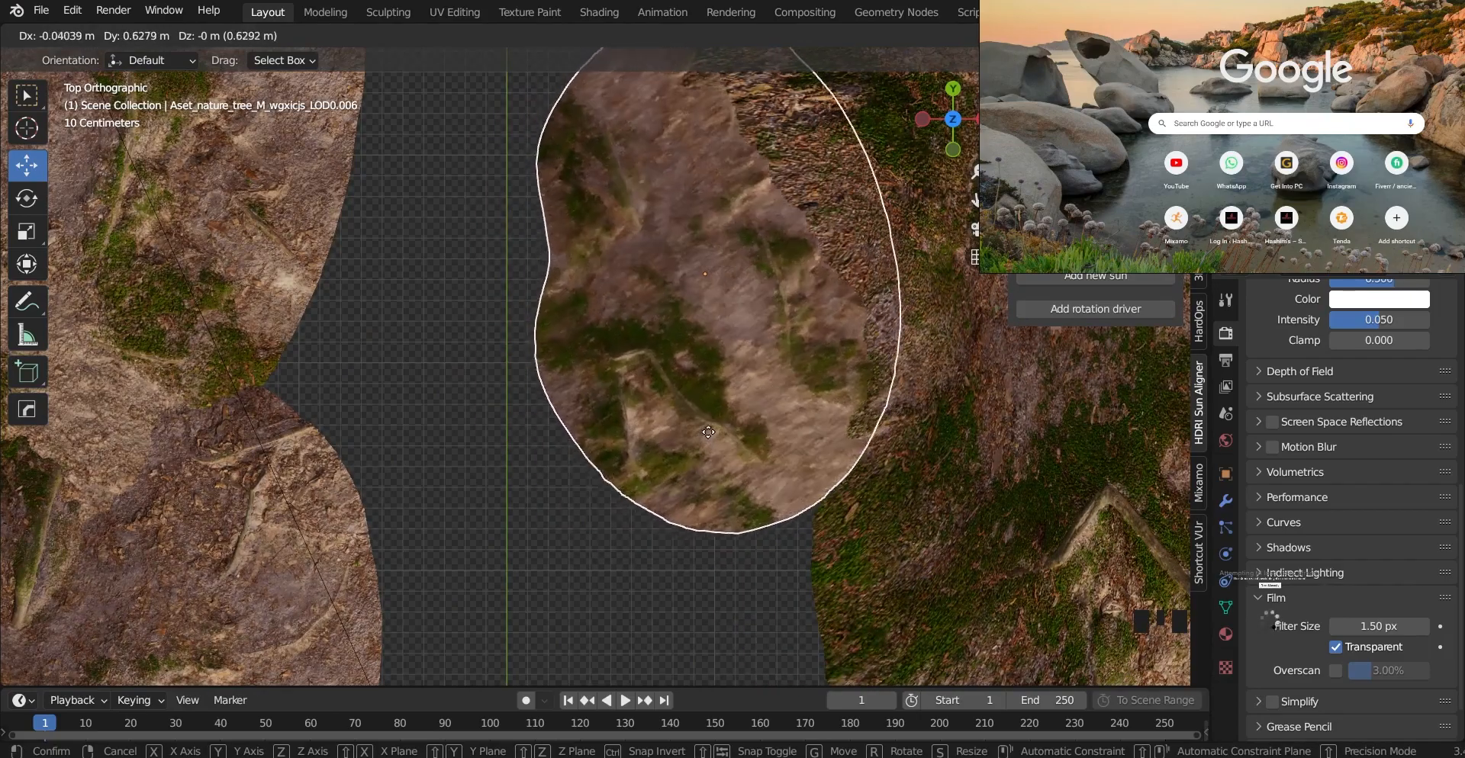
pyautogui.click(712, 427)
pyautogui.scroll(-6, 819, 204)
pyautogui.moveTo(820, 204); pyautogui.dragTo(639, 276, button='middle')
pyautogui.hotkey('ctrl', 'z')
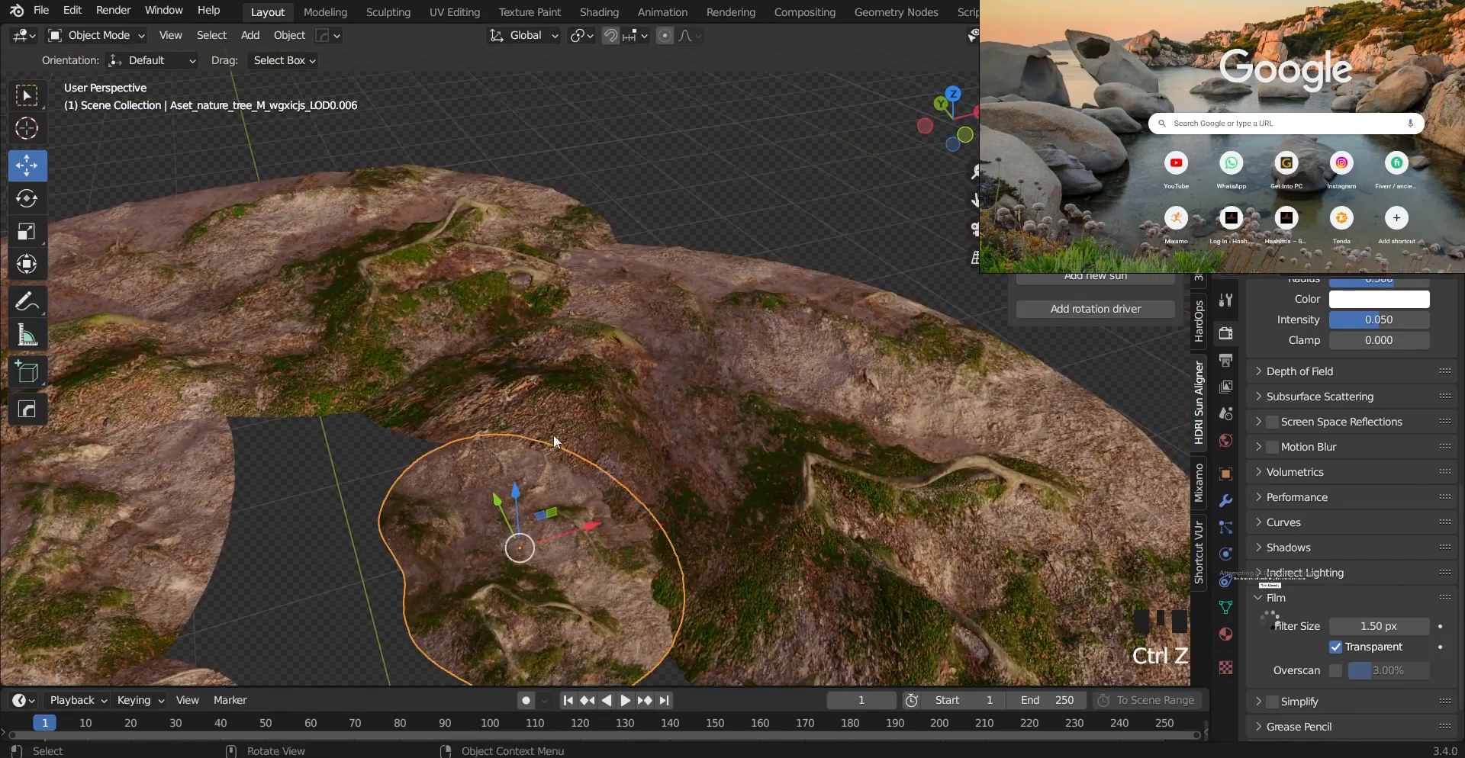
# Step: Move the small duplicate patch away from the central hole and delete it
pyautogui.scroll(-6, 559, 431)
pyautogui.press('g')
pyautogui.click(240, 547)
pyautogui.press('x')
pyautogui.click(161, 548)
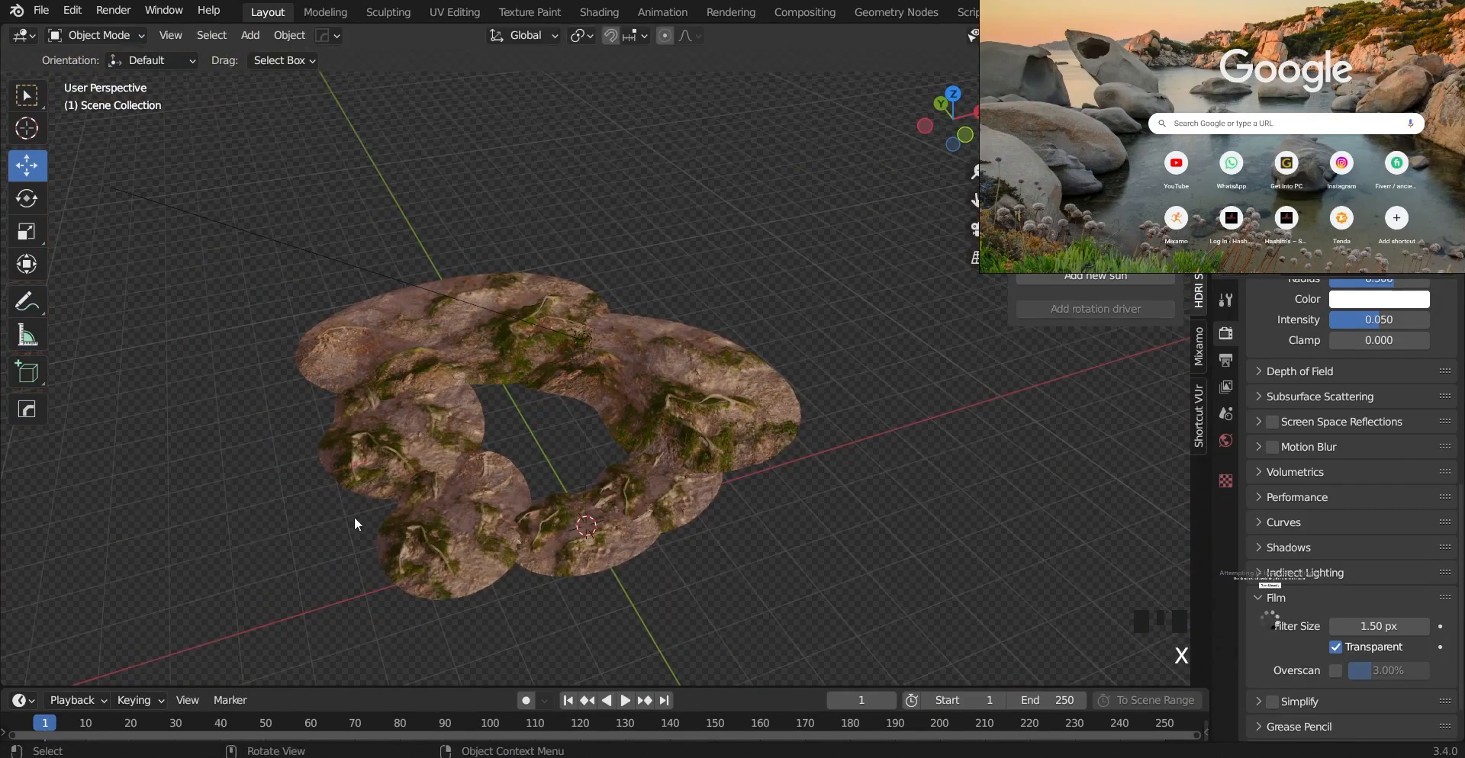
# Step: Create an enlarged linked duplicate of the left patch and place it overlapping the ground's outer left side
pyautogui.moveTo(319, 524); pyautogui.dragTo(441, 499, button='middle')
pyautogui.click(474, 438)
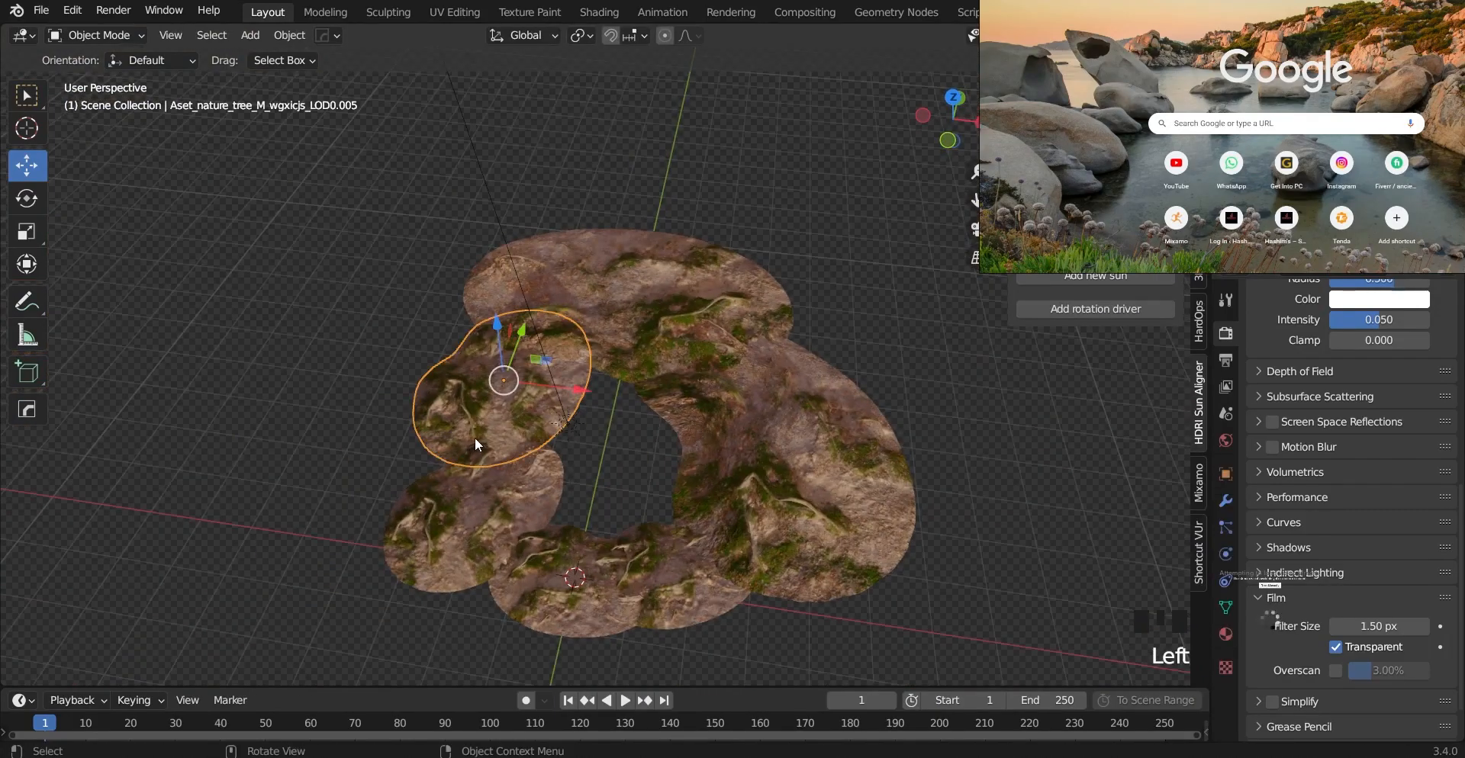
pyautogui.press('KP_7')
pyautogui.scroll(3, 474, 437)
pyautogui.keyDown('shift'); pyautogui.moveTo(478, 511); pyautogui.dragTo(585, 444, button='middle'); pyautogui.keyUp('shift')
pyautogui.scroll(-3, 583, 469)
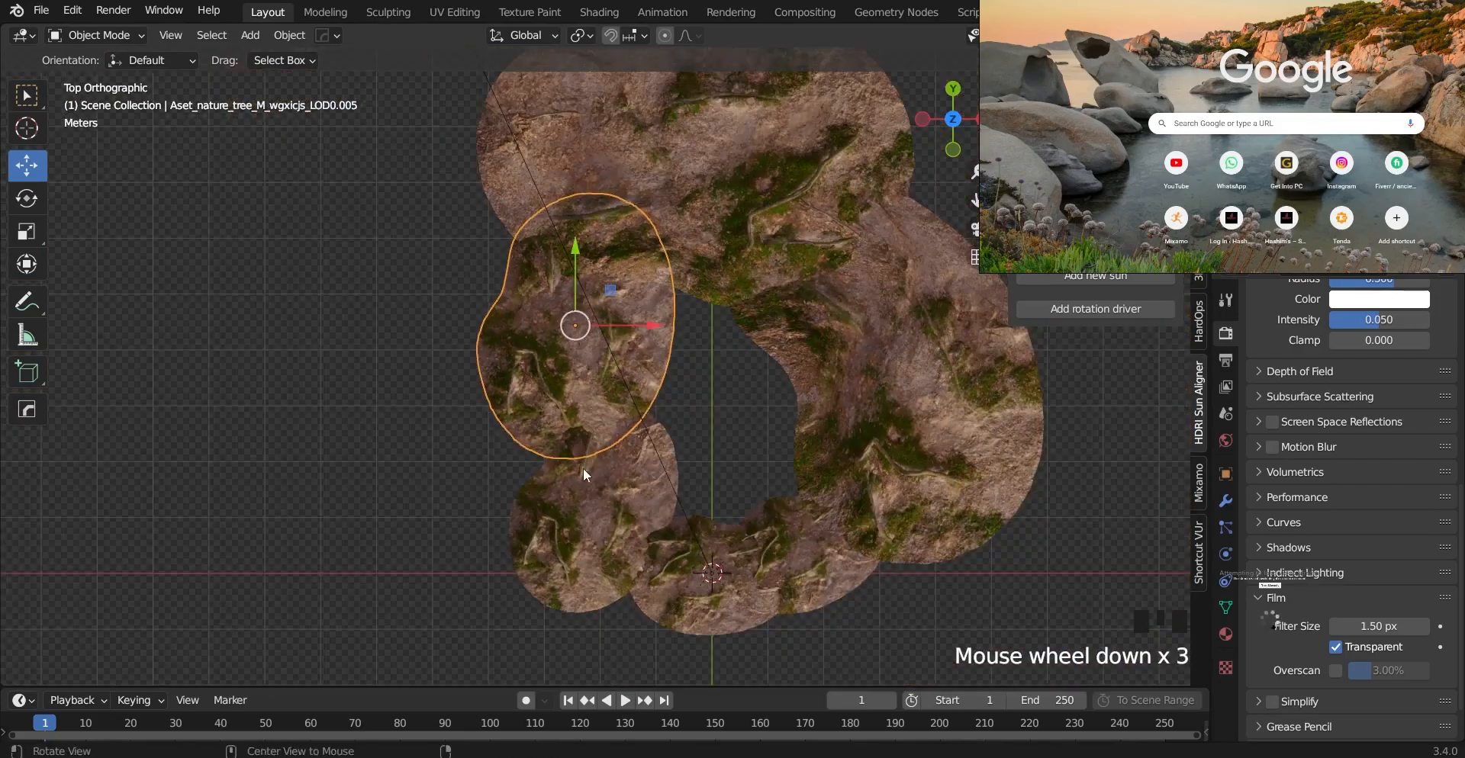
pyautogui.hotkey('alt', 'd')
pyautogui.click(412, 561)
pyautogui.press('s')
pyautogui.click(743, 627)
pyautogui.scroll(-4, 743, 627)
pyautogui.keyDown('shift'); pyautogui.moveTo(748, 610); pyautogui.dragTo(511, 489, button='middle'); pyautogui.keyUp('shift')
pyautogui.scroll(5, 424, 415)
pyautogui.scroll(-4, 562, 425)
pyautogui.moveTo(561, 424); pyautogui.dragTo(383, 465, button='middle')
# Step: Make a linked duplicate of the enlarged left patch, place it on the ground's right side and rotate it
pyautogui.click(383, 466)
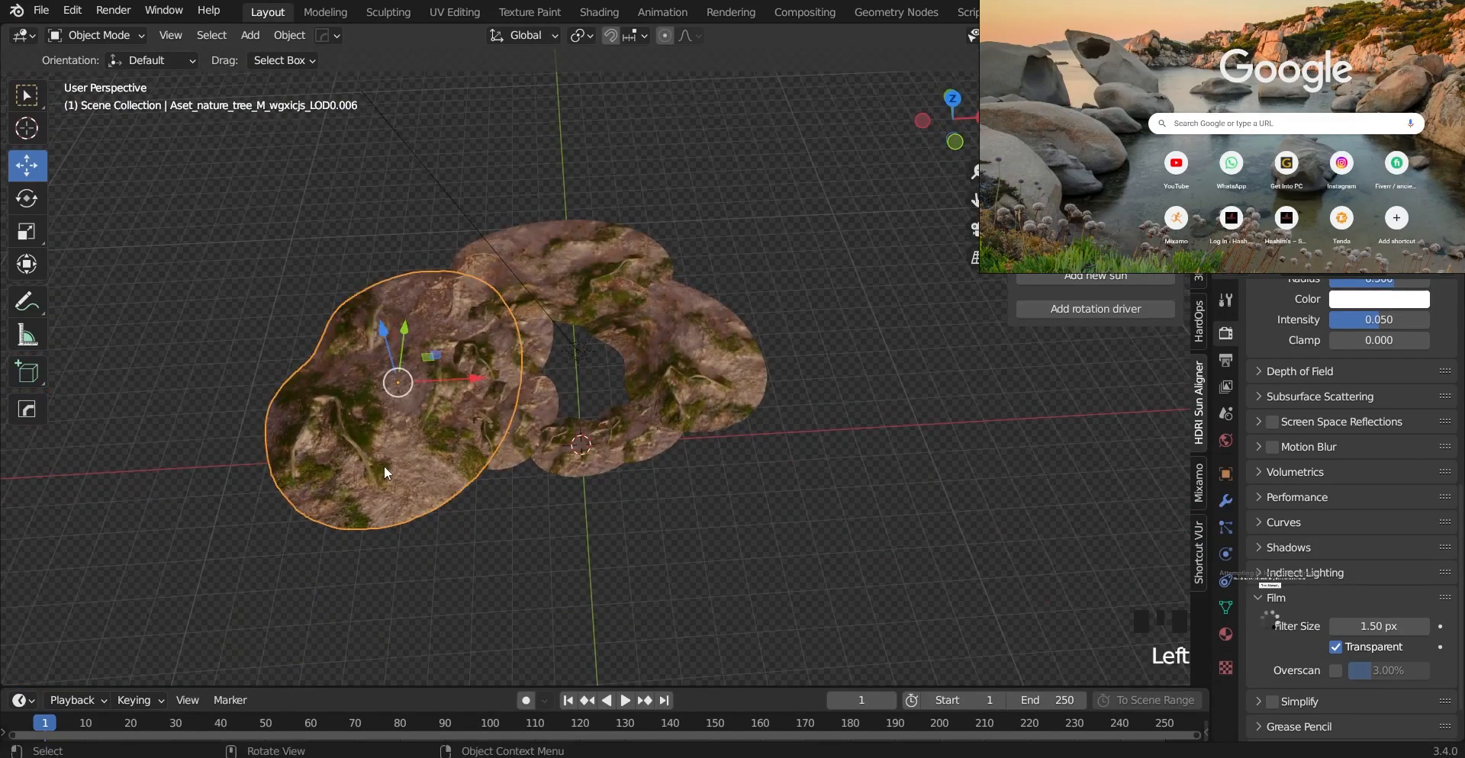
pyautogui.press('KP_7')
pyautogui.scroll(-4, 419, 419)
pyautogui.scroll(6, 419, 419)
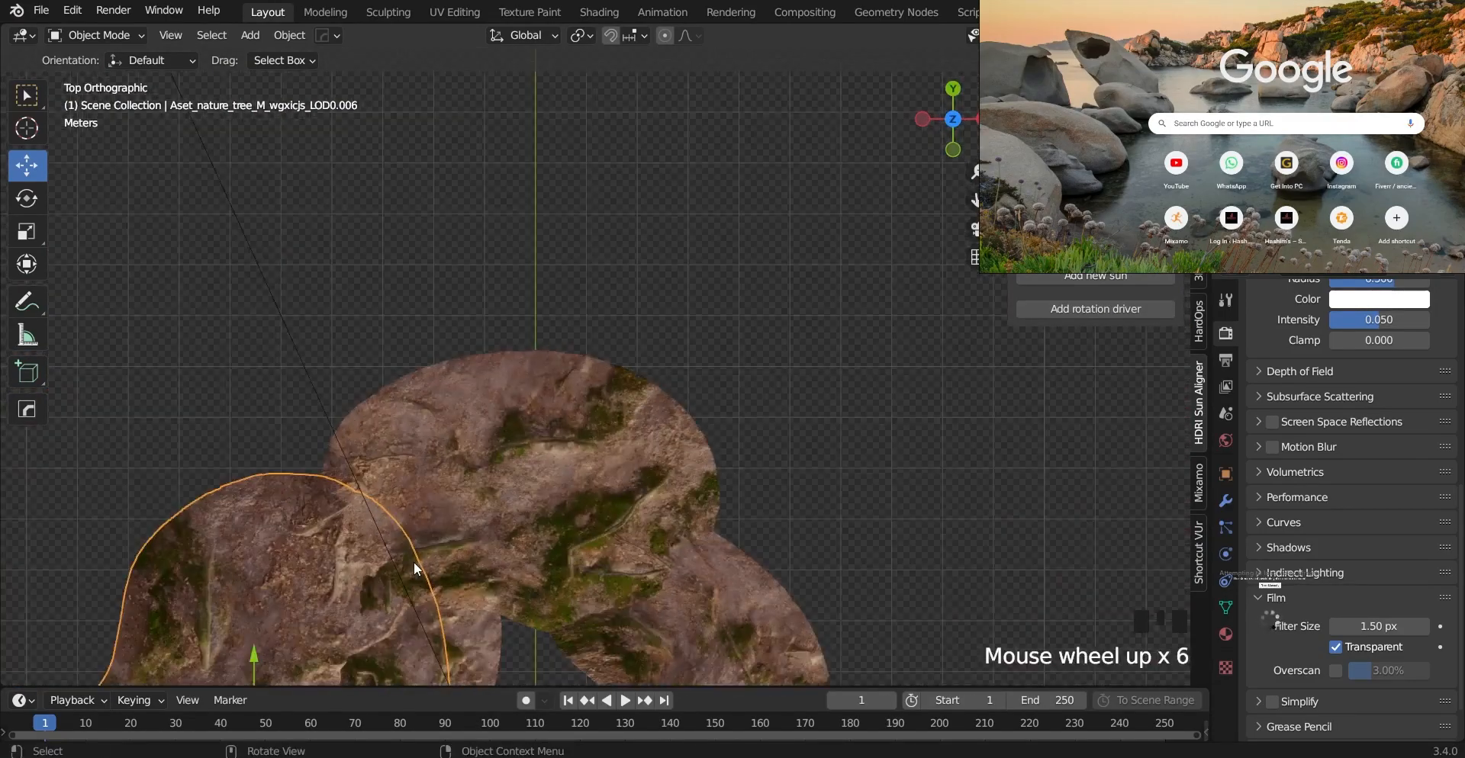
pyautogui.keyDown('shift'); pyautogui.moveTo(419, 419); pyautogui.dragTo(432, 403, button='middle'); pyautogui.keyUp('shift')
pyautogui.hotkey('alt', 'd')
pyautogui.click(984, 278)
pyautogui.press('r')
pyautogui.click(707, 343)
# Step: Create another linked duplicate, place it beyond the ground's upper edge, scale it up and rotate it crosswise
pyautogui.scroll(-5, 707, 344)
pyautogui.keyDown('shift'); pyautogui.moveTo(751, 366); pyautogui.dragTo(764, 441, button='middle'); pyautogui.keyUp('shift')
pyautogui.hotkey('alt', 'd')
pyautogui.click(646, 336)
pyautogui.press('r')
pyautogui.click(772, 149)
pyautogui.press('s')
pyautogui.click(701, 401)
pyautogui.press('r')
pyautogui.click(786, 347)
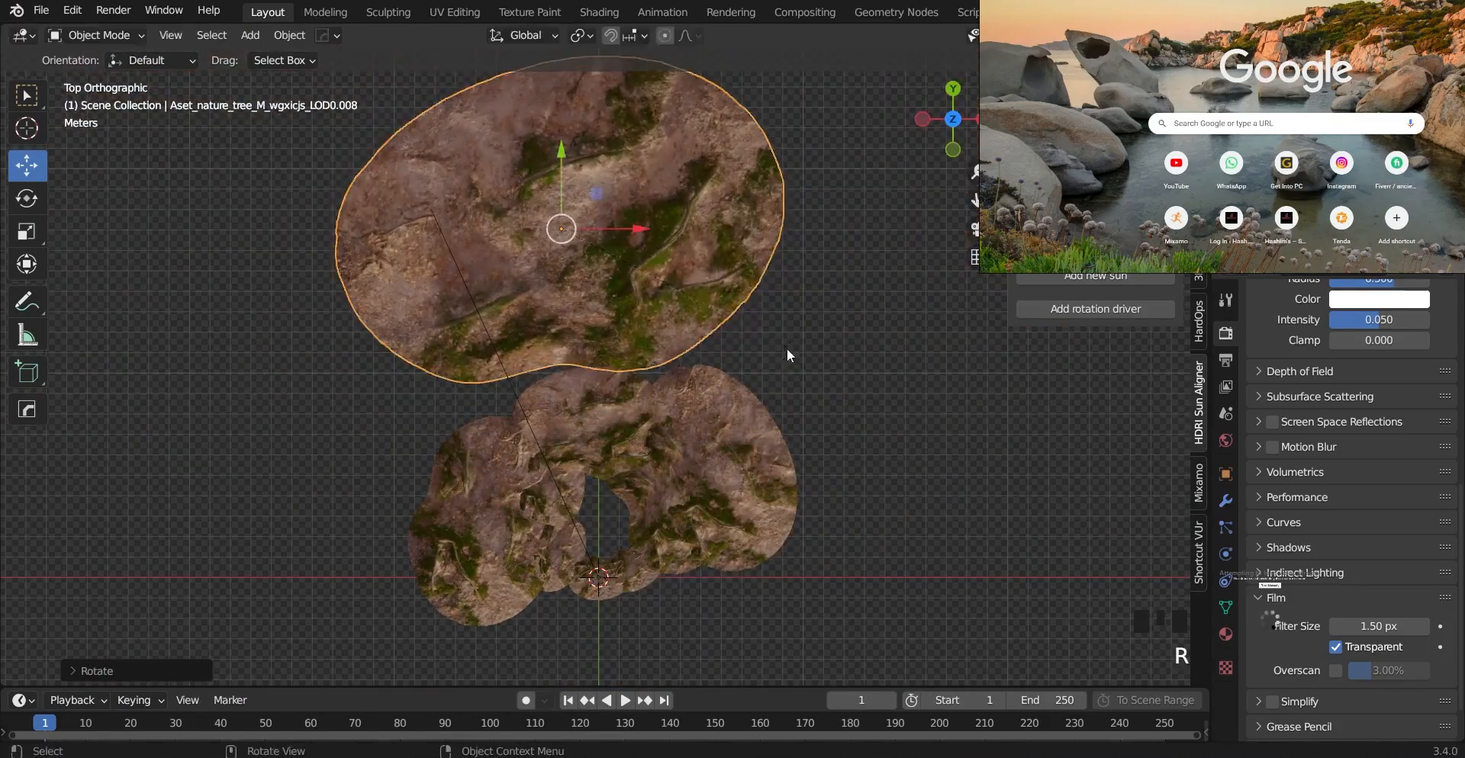
# Step: Move the large rear patch down until it overlaps the upper edge of the other patches
pyautogui.press('g')
pyautogui.click(801, 426)
pyautogui.moveTo(801, 425); pyautogui.dragTo(688, 401, button='middle')
pyautogui.scroll(4, 752, 454)
pyautogui.click(868, 482)
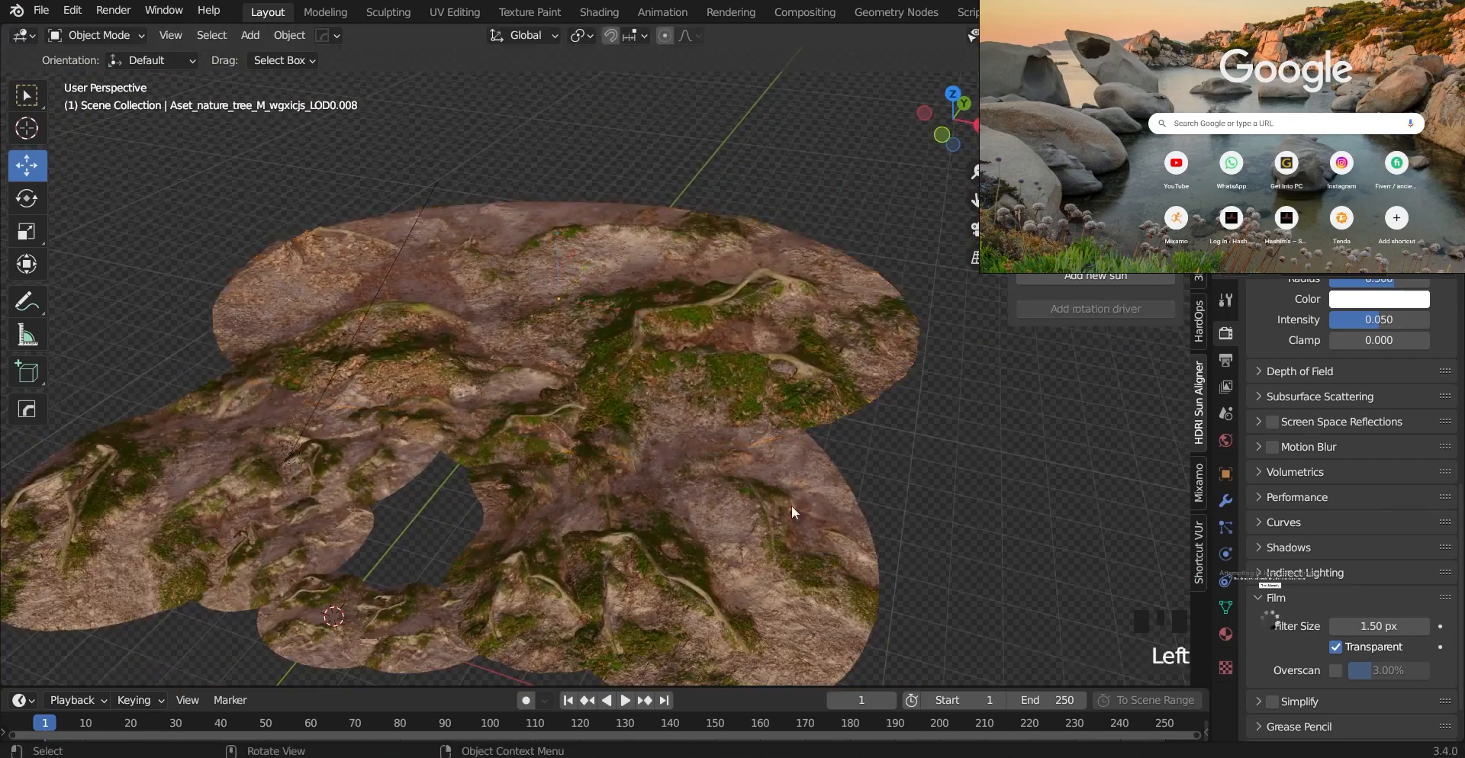
# Step: Adjust the height of the small left patch along Z where it meets the surrounding patches
pyautogui.moveTo(868, 482); pyautogui.dragTo(821, 417, button='middle')
pyautogui.scroll(4, 484, 569)
pyautogui.keyDown('shift'); pyautogui.moveTo(484, 569); pyautogui.dragTo(687, 427, button='middle'); pyautogui.keyUp('shift')
pyautogui.moveTo(426, 396); pyautogui.dragTo(456, 376, button='middle')
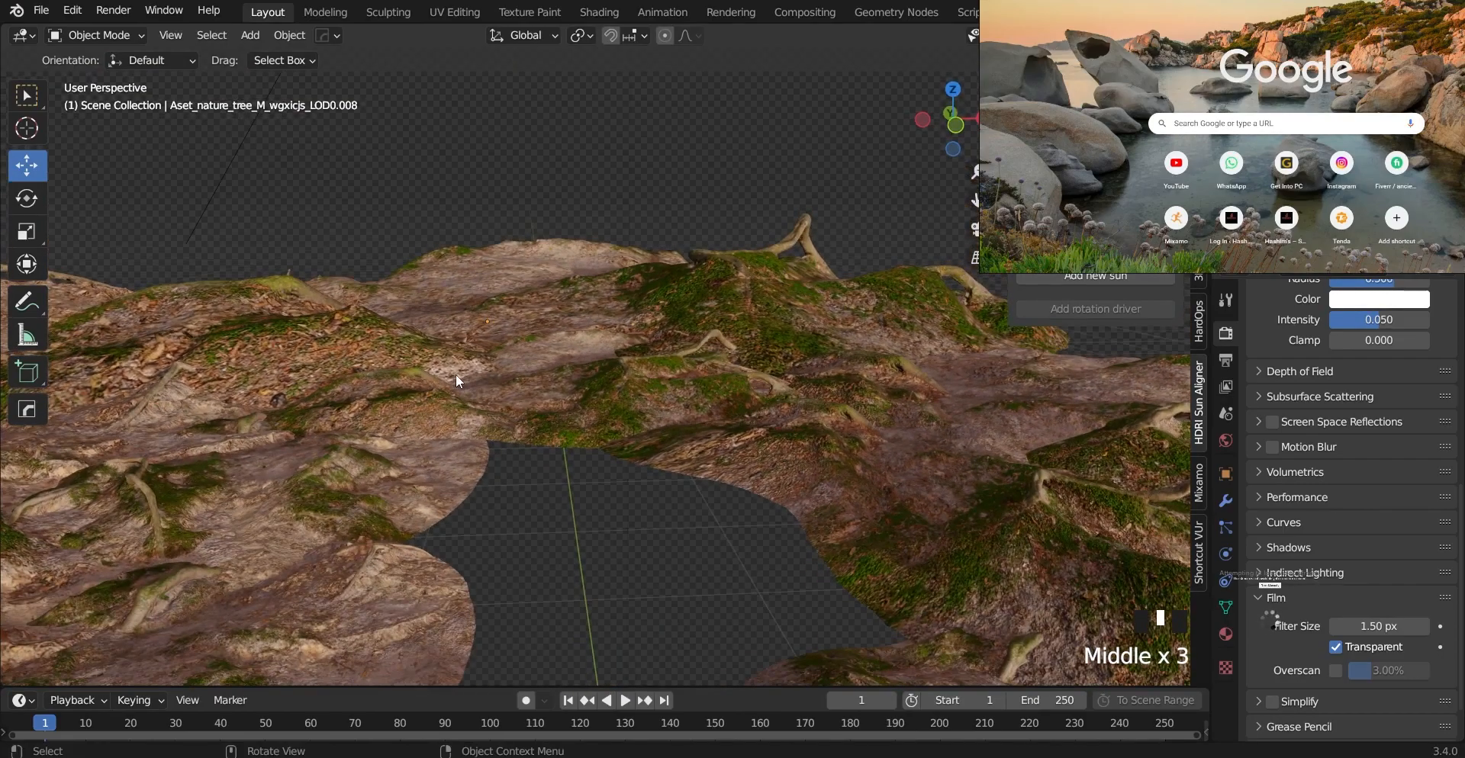
pyautogui.scroll(-4, 479, 388)
pyautogui.moveTo(551, 405)
pyautogui.mouseDown(button='middle')
pyautogui.moveTo(549, 484)
pyautogui.moveTo(490, 451)
pyautogui.moveTo(533, 455)
pyautogui.moveTo(565, 433)
pyautogui.mouseUp(button='middle')
pyautogui.click(490, 451)
pyautogui.press('z')
pyautogui.click(565, 381)
pyautogui.moveTo(555, 595); pyautogui.dragTo(596, 648, button='middle')
pyautogui.scroll(-6, 615, 506)
# Step: Select all the ground patches together, leaving the HDRI Sun out of the selection
pyautogui.moveTo(787, 475); pyautogui.dragTo(496, 310)
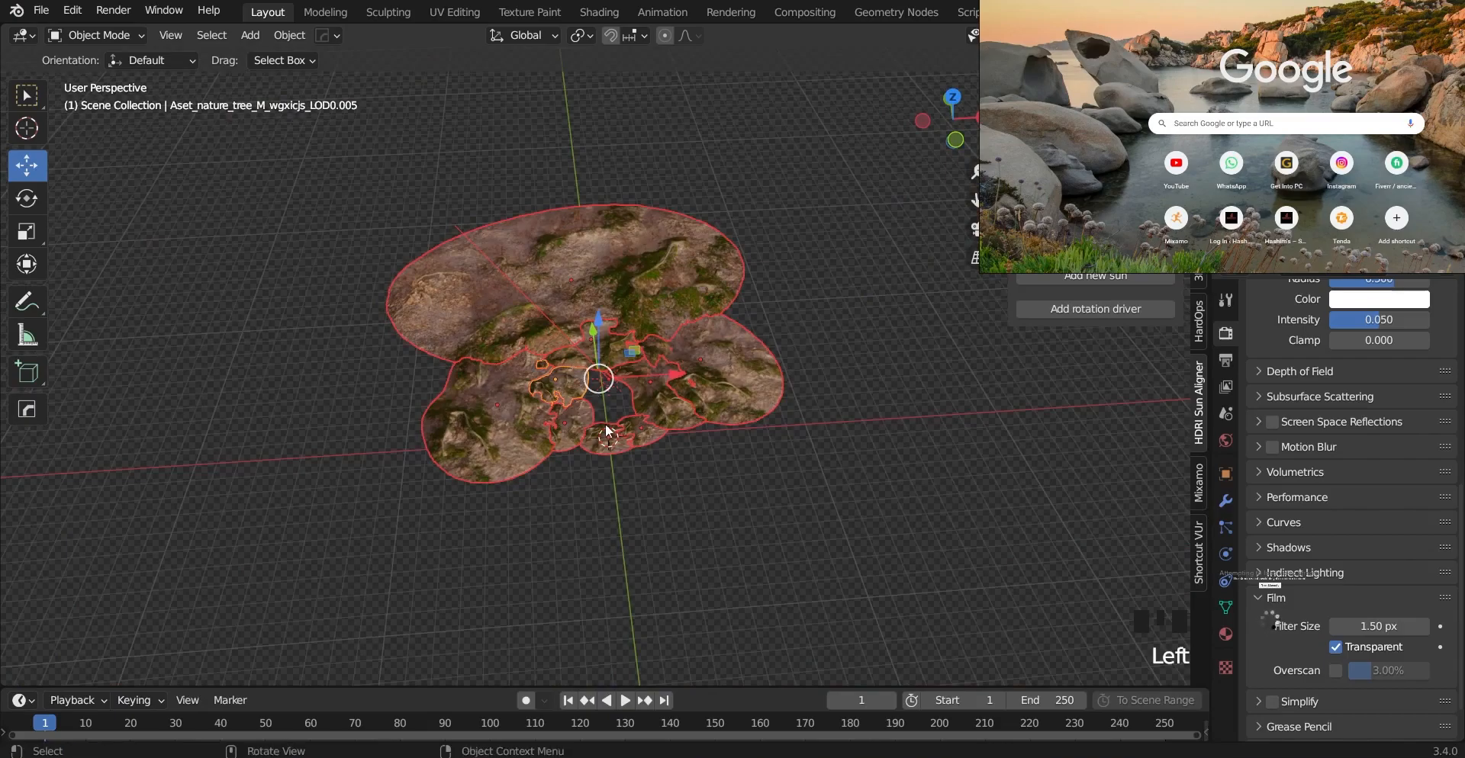
pyautogui.moveTo(609, 422); pyautogui.dragTo(648, 373, button='middle')
pyautogui.scroll(5, 648, 374)
pyautogui.click(709, 229)
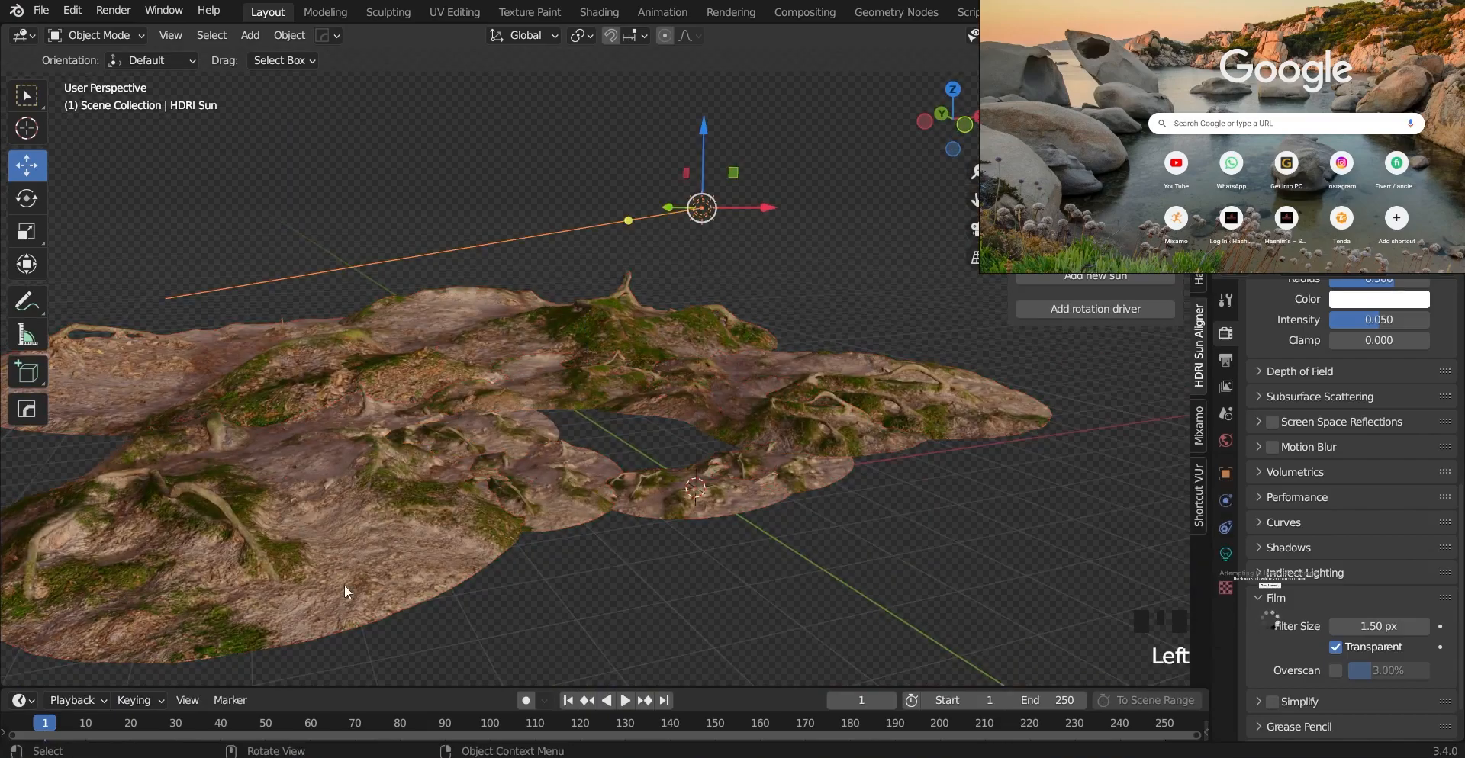
pyautogui.moveTo(947, 554); pyautogui.dragTo(288, 354)
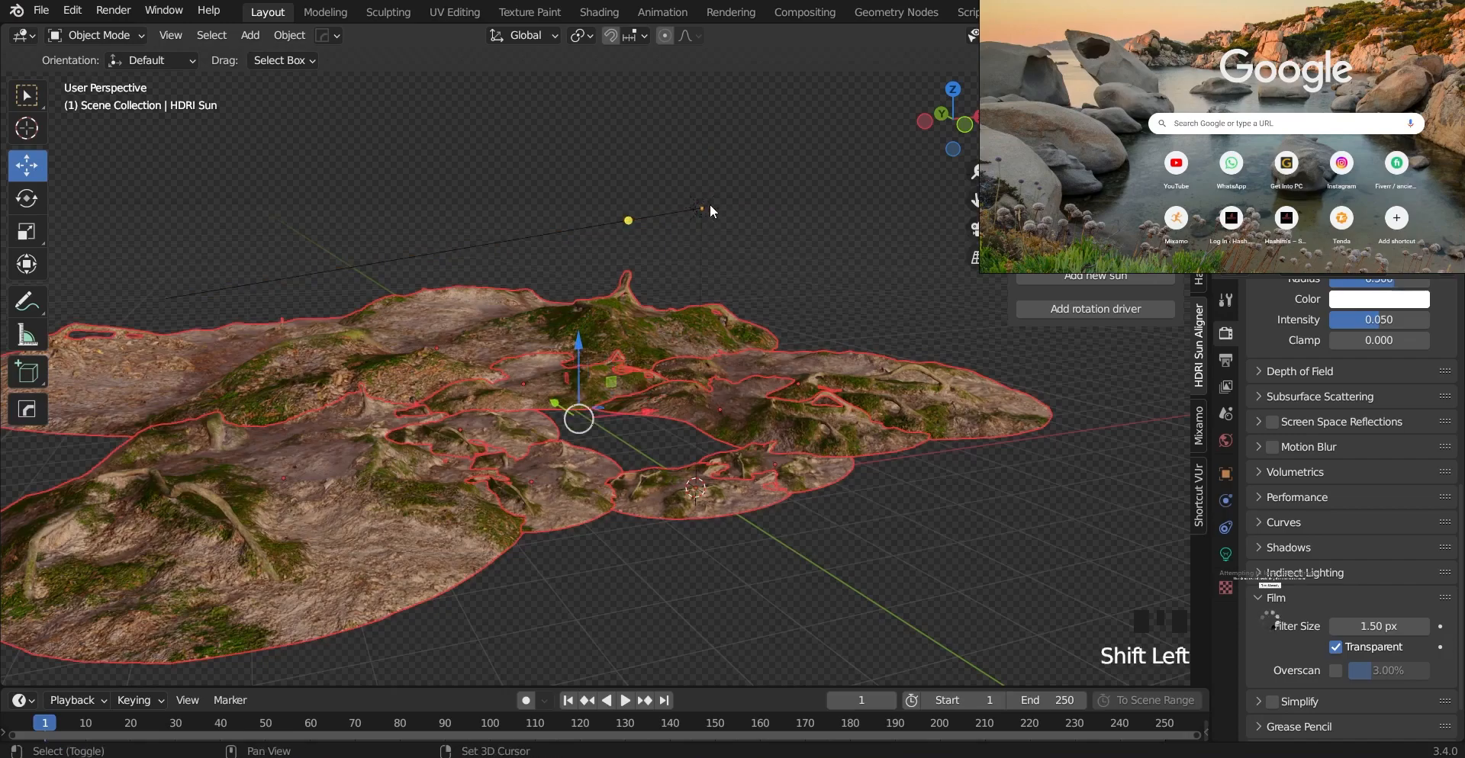
pyautogui.moveTo(763, 275); pyautogui.dragTo(635, 479, button='middle')
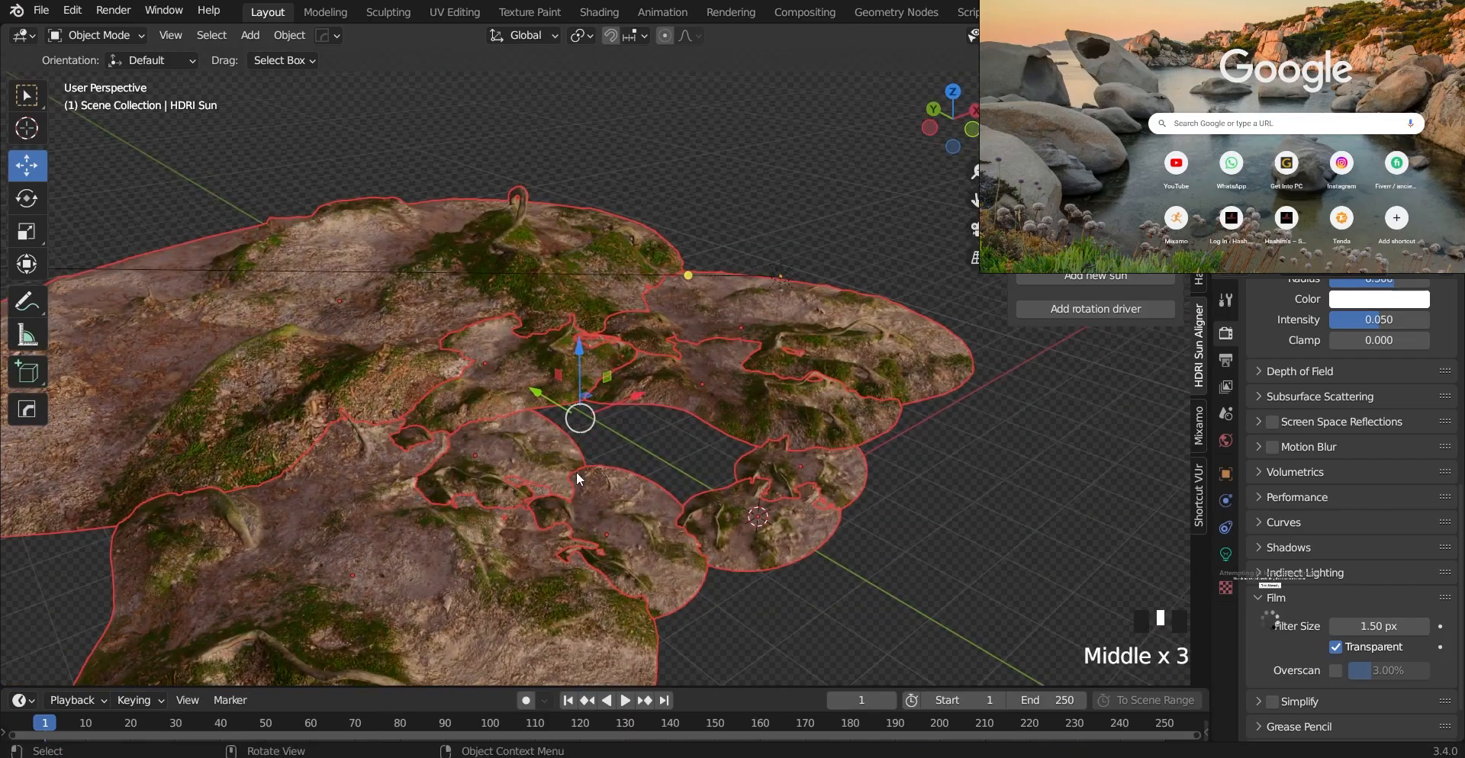
# Step: Make one of the selected patches active, join all ground patches into a single mesh and select it
pyautogui.scroll(-3, 578, 478)
pyautogui.keyDown('shift'); pyautogui.click(511, 509); pyautogui.keyUp('shift')
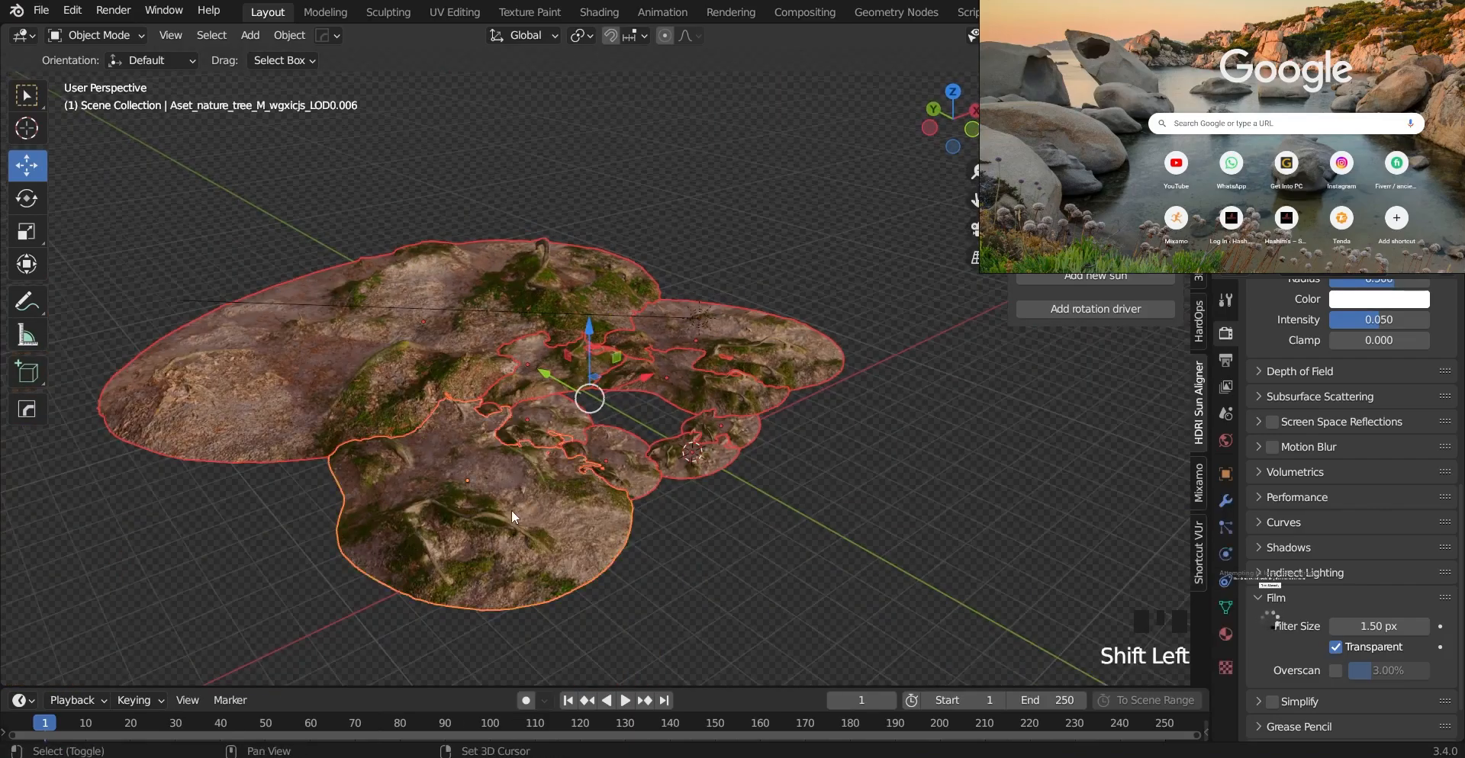
pyautogui.moveTo(537, 456); pyautogui.dragTo(405, 223, button='middle')
pyautogui.keyDown('shift'); pyautogui.click(752, 499); pyautogui.keyUp('shift')
pyautogui.moveTo(752, 499); pyautogui.dragTo(579, 437, button='middle')
pyautogui.hotkey('ctrl', 'j')
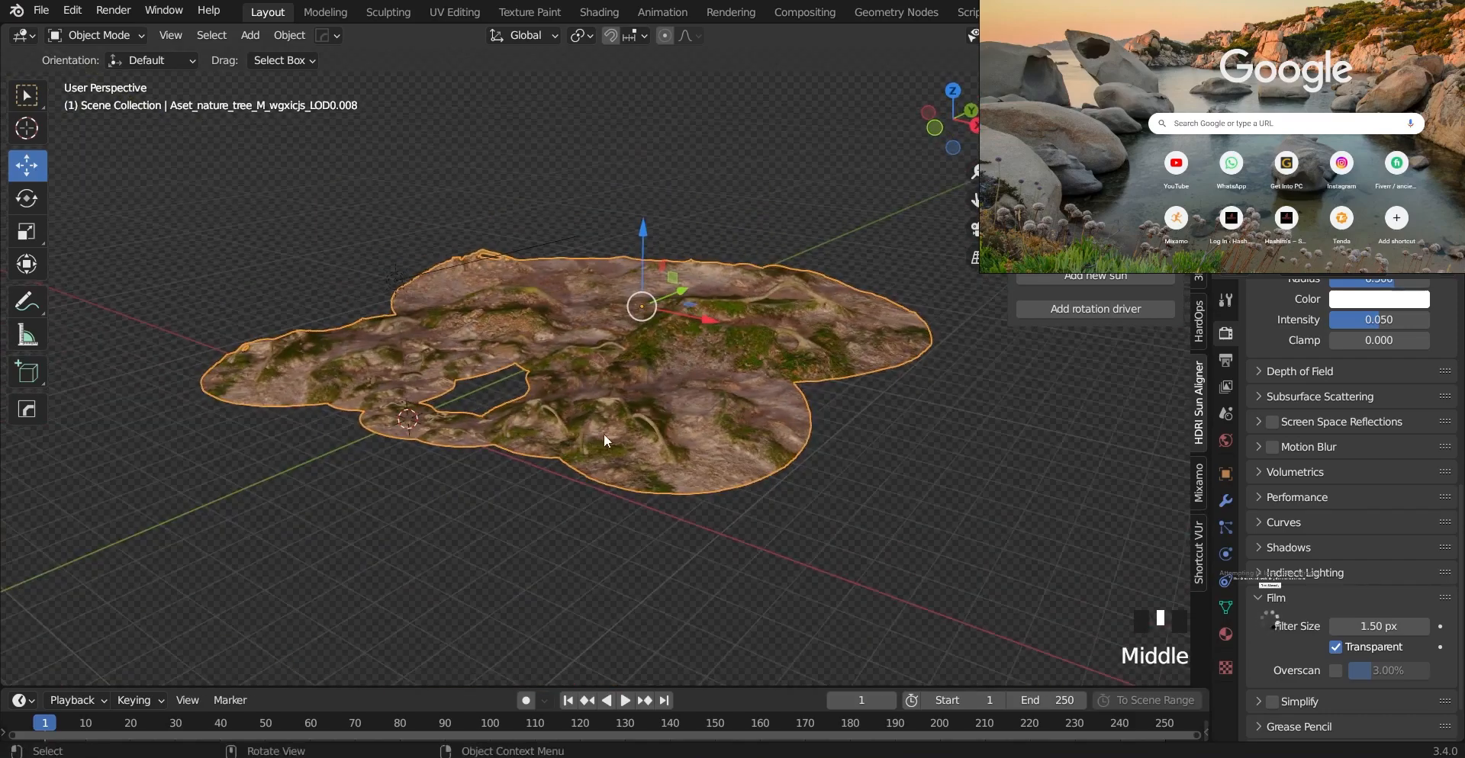
pyautogui.click(792, 497)
pyautogui.click(749, 452)
# Step: Put the joined ground in Sculpt Mode with the central hole in close view
pyautogui.moveTo(749, 450)
pyautogui.mouseDown(button='middle')
pyautogui.moveTo(872, 573)
pyautogui.moveTo(356, 386)
pyautogui.moveTo(447, 539)
pyautogui.moveTo(575, 464)
pyautogui.mouseUp(button='middle')
pyautogui.hotkey('ctrl', 'Tab')
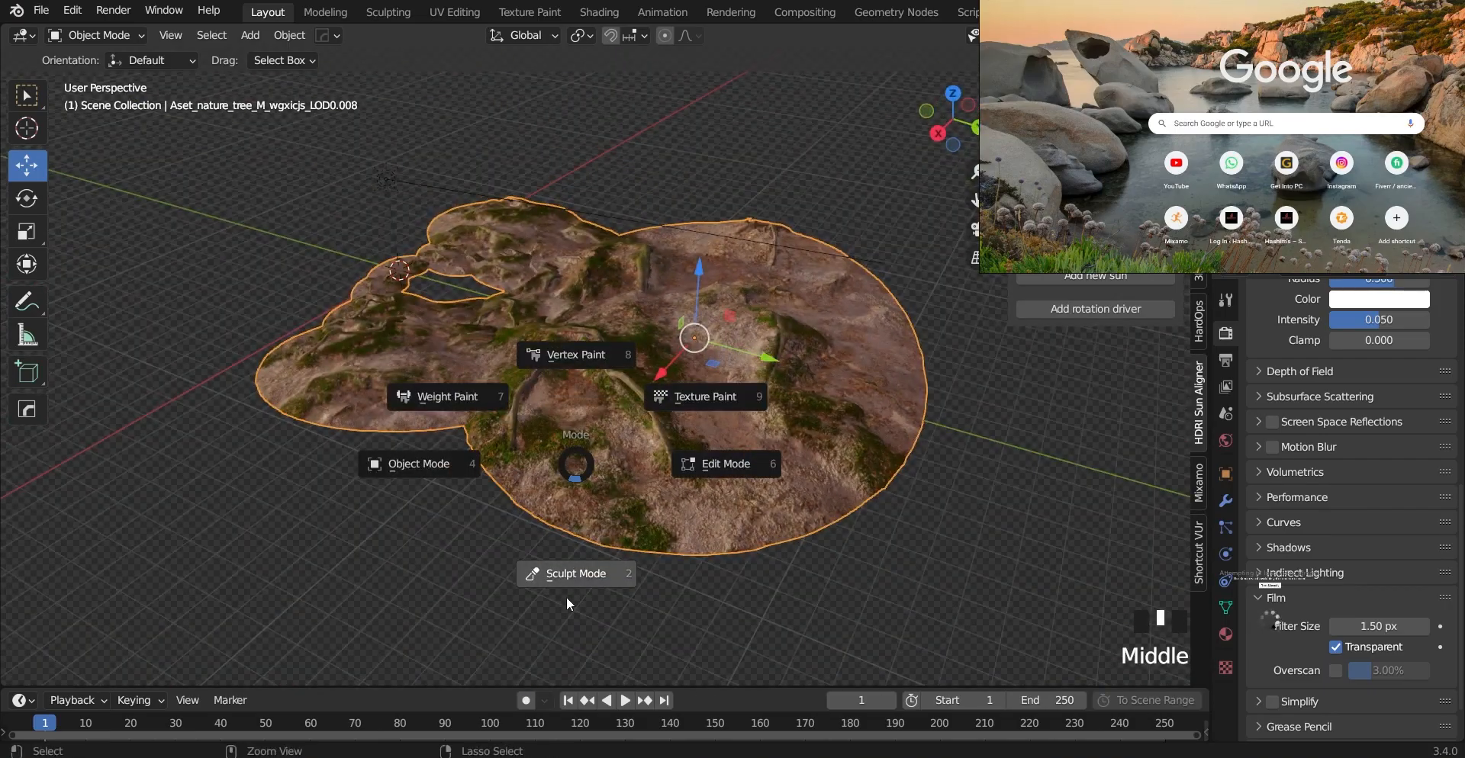
pyautogui.click(566, 603)
pyautogui.moveTo(568, 599)
pyautogui.mouseDown(button='middle')
pyautogui.moveTo(648, 652)
pyautogui.moveTo(701, 590)
pyautogui.moveTo(732, 422)
pyautogui.mouseUp(button='middle')
pyautogui.scroll(4, 701, 591)
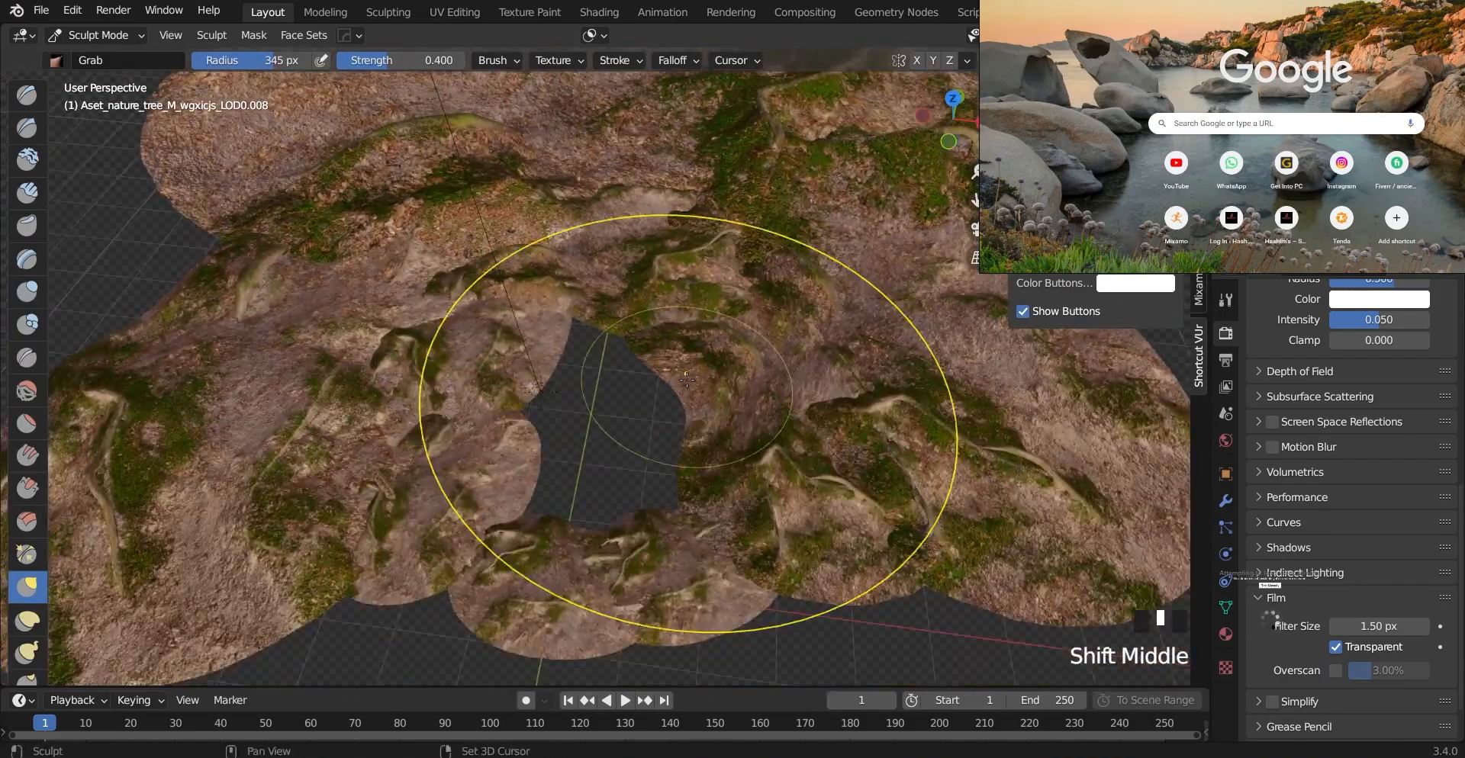
# Step: Switch from the Grab brush to the Draw sculpting brush with a 182 px radius, close to the central hole
pyautogui.moveTo(489, 439); pyautogui.dragTo(546, 372, button='middle')
pyautogui.scroll(4, 547, 372)
pyautogui.press('f')
pyautogui.click(414, 383)
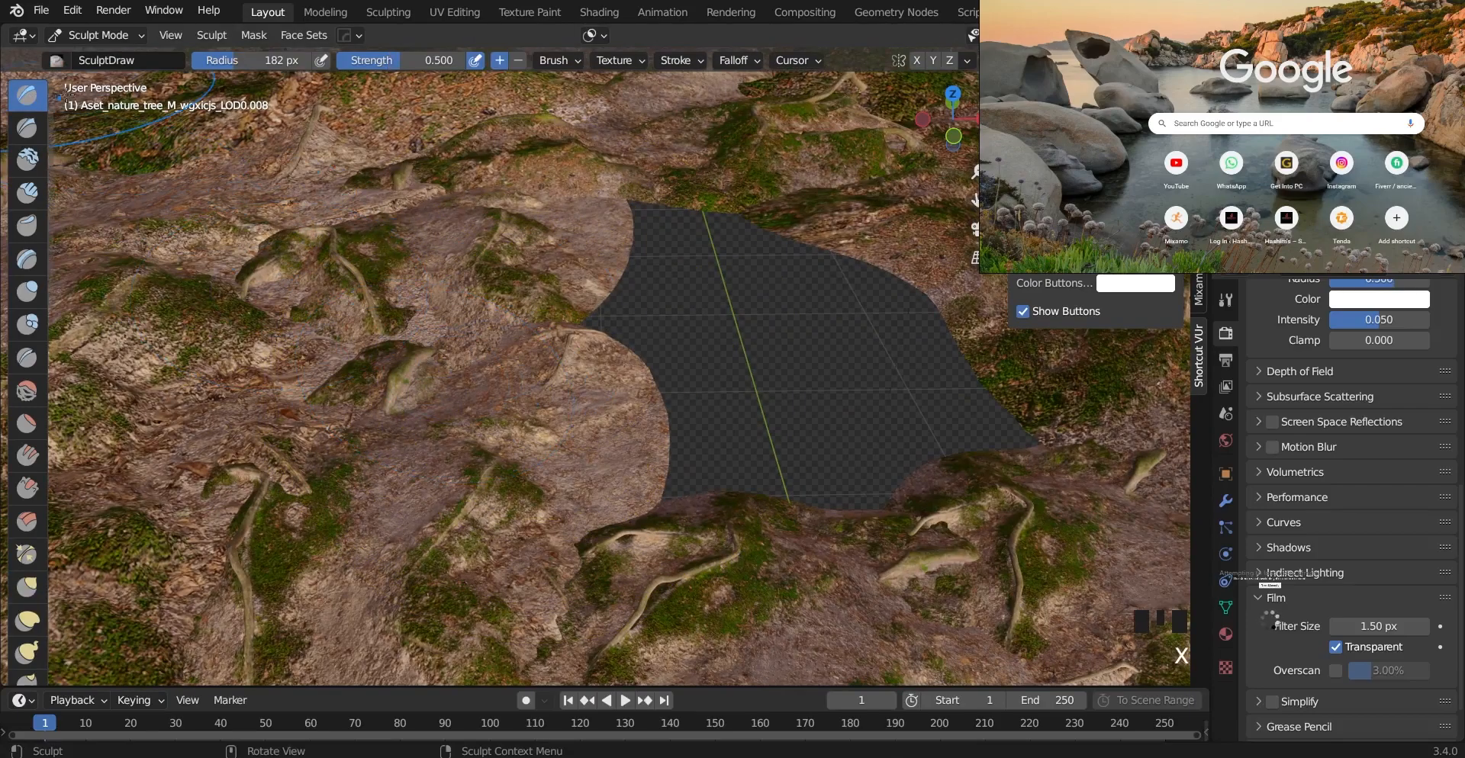
# Step: Enlarge the Draw brush to a 225 px radius and dab the ground beside the central hole
pyautogui.scroll(-4, 344, 416)
pyautogui.click(445, 365)
pyautogui.click(450, 366)
pyautogui.click(453, 371)
pyautogui.click(456, 375)
pyautogui.click(451, 372)
pyautogui.click(464, 377)
pyautogui.scroll(-1, 518, 362)
pyautogui.moveTo(532, 354)
pyautogui.mouseDown(button='middle')
pyautogui.moveTo(518, 352)
pyautogui.moveTo(519, 328)
pyautogui.moveTo(492, 430)
pyautogui.moveTo(505, 418)
pyautogui.moveTo(592, 435)
pyautogui.mouseUp(button='middle')
pyautogui.scroll(4, 519, 328)
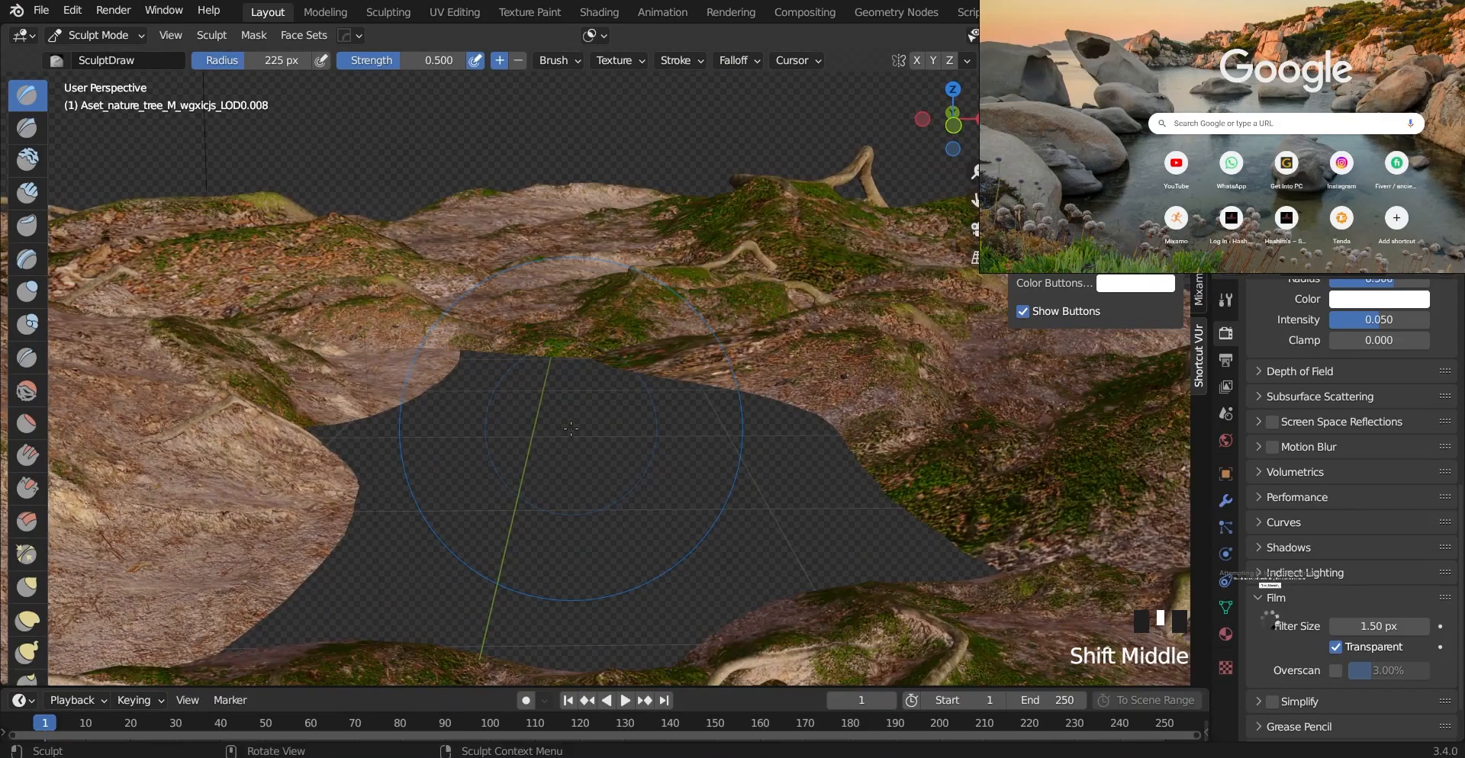
# Step: Build up the ground along the right and far sides of the central hole with Draw strokes
pyautogui.scroll(-4, 570, 428)
pyautogui.scroll(4, 571, 429)
pyautogui.keyDown('shift'); pyautogui.moveTo(570, 429); pyautogui.dragTo(590, 459, button='middle'); pyautogui.keyUp('shift')
pyautogui.moveTo(805, 330); pyautogui.dragTo(935, 429)
pyautogui.keyDown('shift'); pyautogui.moveTo(932, 428); pyautogui.dragTo(809, 404, button='middle'); pyautogui.keyUp('shift')
pyautogui.keyDown('shift'); pyautogui.moveTo(809, 350); pyautogui.dragTo(680, 393, button='middle'); pyautogui.keyUp('shift')
pyautogui.moveTo(681, 393); pyautogui.dragTo(615, 446)
pyautogui.scroll(-4, 615, 446)
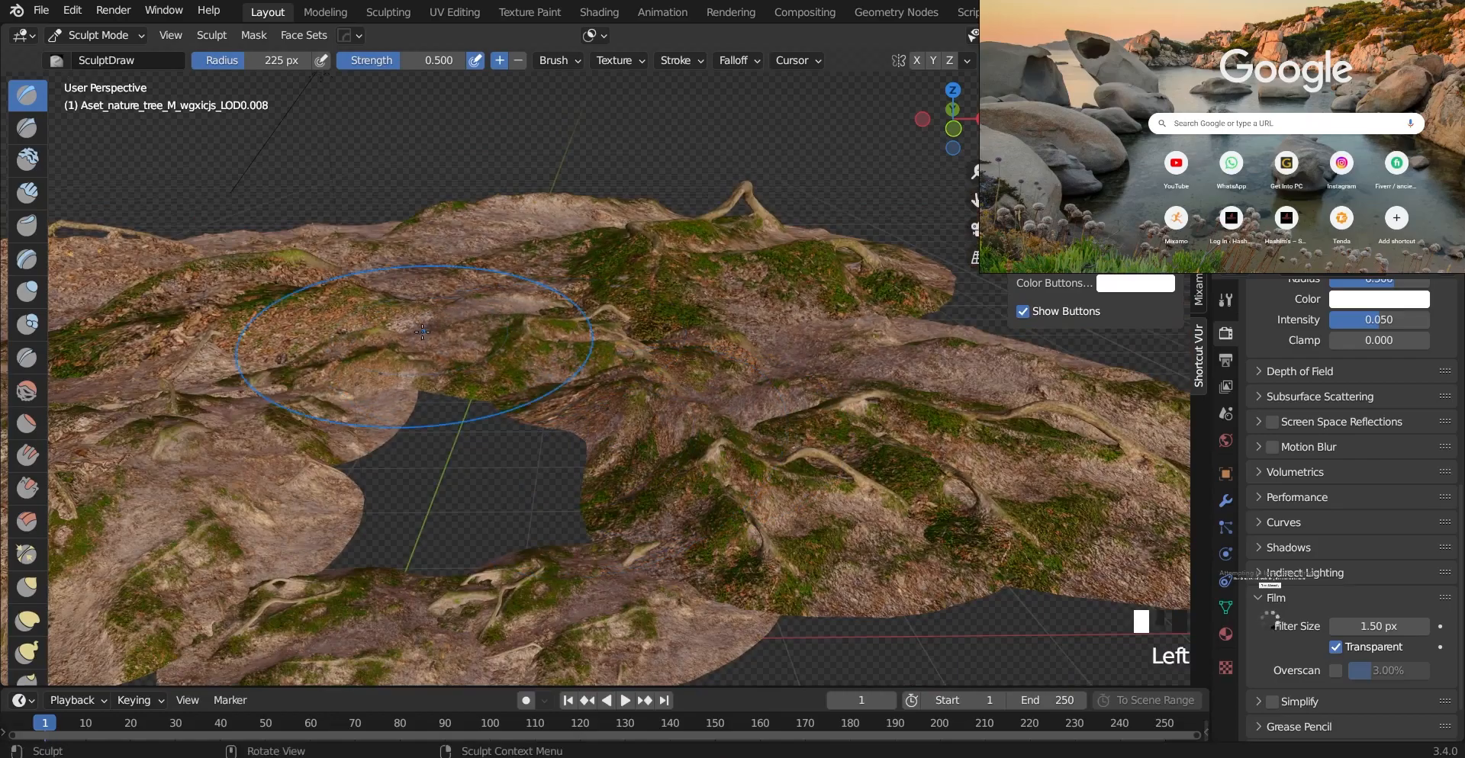
pyautogui.moveTo(436, 347); pyautogui.dragTo(489, 336)
pyautogui.moveTo(565, 331)
pyautogui.mouseDown(button='middle')
pyautogui.moveTo(584, 355)
pyautogui.moveTo(678, 359)
pyautogui.mouseUp(button='middle')
pyautogui.hotkey('ctrl', 'z')
# Step: Try to raise the hill beyond the far edge of the central hole with Draw strokes
pyautogui.keyDown('shift'); pyautogui.moveTo(347, 328); pyautogui.dragTo(489, 449, button='middle'); pyautogui.keyUp('shift')
pyautogui.moveTo(487, 448)
pyautogui.mouseDown()
pyautogui.moveTo(472, 373)
pyautogui.moveTo(393, 405)
pyautogui.mouseUp()
pyautogui.moveTo(459, 347)
pyautogui.mouseDown(button='middle')
pyautogui.moveTo(526, 324)
pyautogui.moveTo(538, 336)
pyautogui.mouseUp(button='middle')
pyautogui.moveTo(580, 438); pyautogui.dragTo(568, 435)
# Step: Try to build up the ridges behind and to either side of the far hill with Draw strokes
pyautogui.moveTo(553, 427); pyautogui.dragTo(305, 340, button='middle')
pyautogui.scroll(-3, 305, 340)
pyautogui.press('KP_0')
pyautogui.scroll(4, 523, 474)
pyautogui.moveTo(523, 474)
pyautogui.keyDown('shift'); pyautogui.mouseDown(button='middle')
pyautogui.moveTo(535, 422)
pyautogui.moveTo(661, 393)
pyautogui.moveTo(661, 424)
pyautogui.mouseUp(button='middle'); pyautogui.keyUp('shift')
pyautogui.scroll(-3, 534, 422)
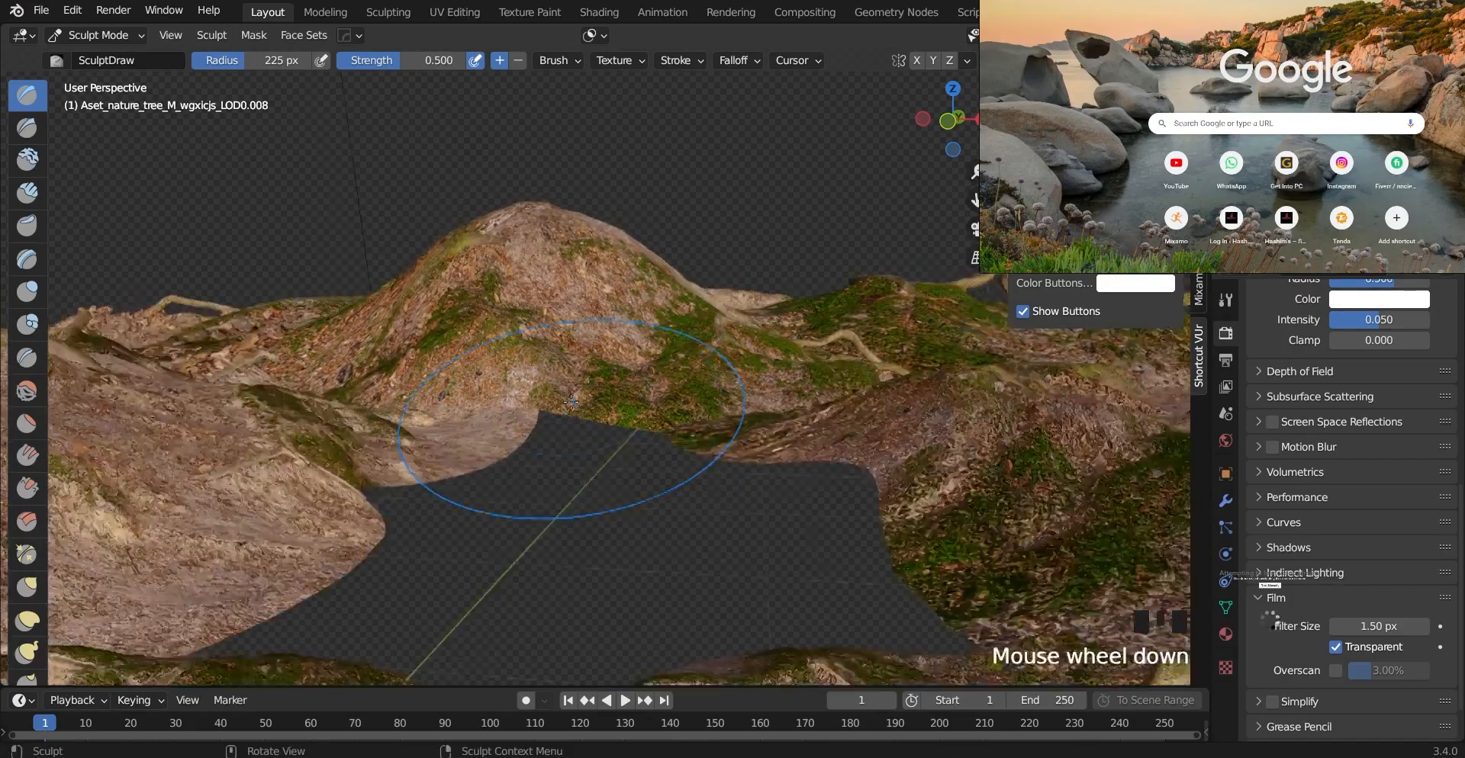
pyautogui.moveTo(572, 416); pyautogui.dragTo(552, 471, button='middle')
pyautogui.moveTo(412, 343); pyautogui.dragTo(209, 351)
pyautogui.moveTo(179, 273); pyautogui.dragTo(156, 244)
pyautogui.moveTo(145, 237); pyautogui.dragTo(218, 187)
pyautogui.moveTo(801, 221)
pyautogui.mouseDown()
pyautogui.moveTo(832, 244)
pyautogui.moveTo(793, 228)
pyautogui.mouseUp()
# Step: Try to raise the outer rim of the farthest ground patch with long Draw strokes
pyautogui.keyDown('shift'); pyautogui.moveTo(687, 179); pyautogui.dragTo(708, 322, button='middle'); pyautogui.keyUp('shift')
pyautogui.moveTo(709, 323); pyautogui.dragTo(405, 198)
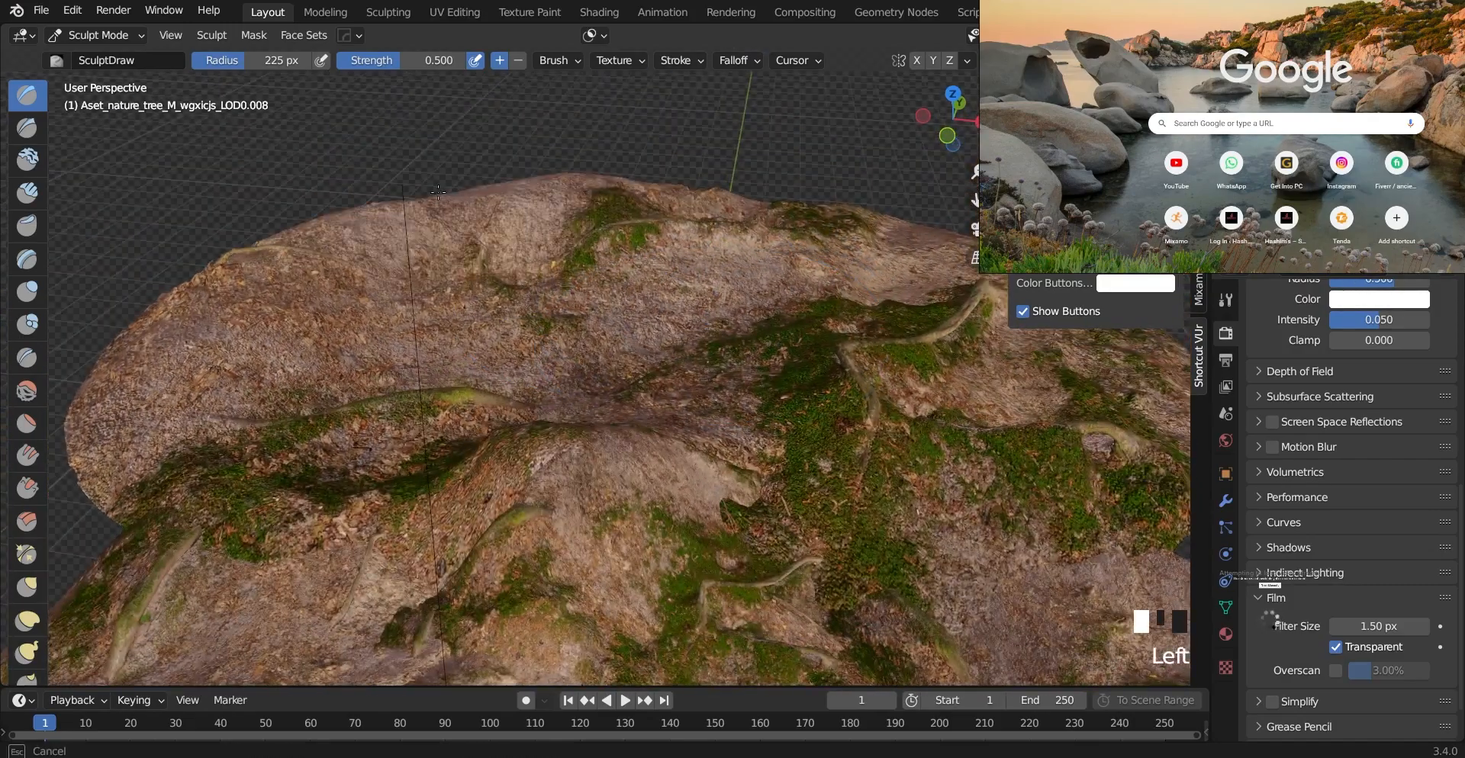
pyautogui.moveTo(296, 277); pyautogui.dragTo(465, 200)
pyautogui.moveTo(862, 290)
pyautogui.keyDown('shift'); pyautogui.mouseDown(button='middle')
pyautogui.moveTo(625, 267)
pyautogui.moveTo(518, 221)
pyautogui.mouseUp(button='middle'); pyautogui.keyUp('shift')
pyautogui.moveTo(648, 222)
pyautogui.mouseDown()
pyautogui.moveTo(698, 271)
pyautogui.moveTo(687, 283)
pyautogui.mouseUp()
# Step: Try to shape the slope in close view by raising it and carving it back with inverted Draw strokes
pyautogui.moveTo(524, 364)
pyautogui.mouseDown(button='middle')
pyautogui.moveTo(532, 352)
pyautogui.moveTo(368, 292)
pyautogui.mouseUp(button='middle')
pyautogui.scroll(3, 458, 244)
pyautogui.moveTo(466, 252)
pyautogui.mouseDown(button='middle')
pyautogui.moveTo(442, 343)
pyautogui.moveTo(407, 308)
pyautogui.moveTo(366, 376)
pyautogui.moveTo(490, 399)
pyautogui.moveTo(449, 389)
pyautogui.mouseUp(button='middle')
pyautogui.moveTo(384, 246)
pyautogui.mouseDown(button='middle')
pyautogui.moveTo(379, 408)
pyautogui.moveTo(420, 357)
pyautogui.mouseUp(button='middle')
pyautogui.moveTo(394, 438)
pyautogui.mouseDown()
pyautogui.moveTo(428, 508)
pyautogui.moveTo(450, 488)
pyautogui.mouseUp()
pyautogui.keyDown('ctrl'); pyautogui.moveTo(447, 492); pyautogui.dragTo(458, 507); pyautogui.keyUp('ctrl')
pyautogui.keyDown('ctrl'); pyautogui.moveTo(454, 500); pyautogui.dragTo(457, 526); pyautogui.keyUp('ctrl')
pyautogui.moveTo(444, 545)
pyautogui.keyDown('shift'); pyautogui.mouseDown(button='middle')
pyautogui.moveTo(530, 345)
pyautogui.moveTo(539, 488)
pyautogui.mouseUp(button='middle'); pyautogui.keyUp('shift')
pyautogui.moveTo(248, 534)
pyautogui.mouseDown()
pyautogui.moveTo(233, 538)
pyautogui.moveTo(246, 543)
pyautogui.mouseUp()
pyautogui.scroll(-4, 671, 507)
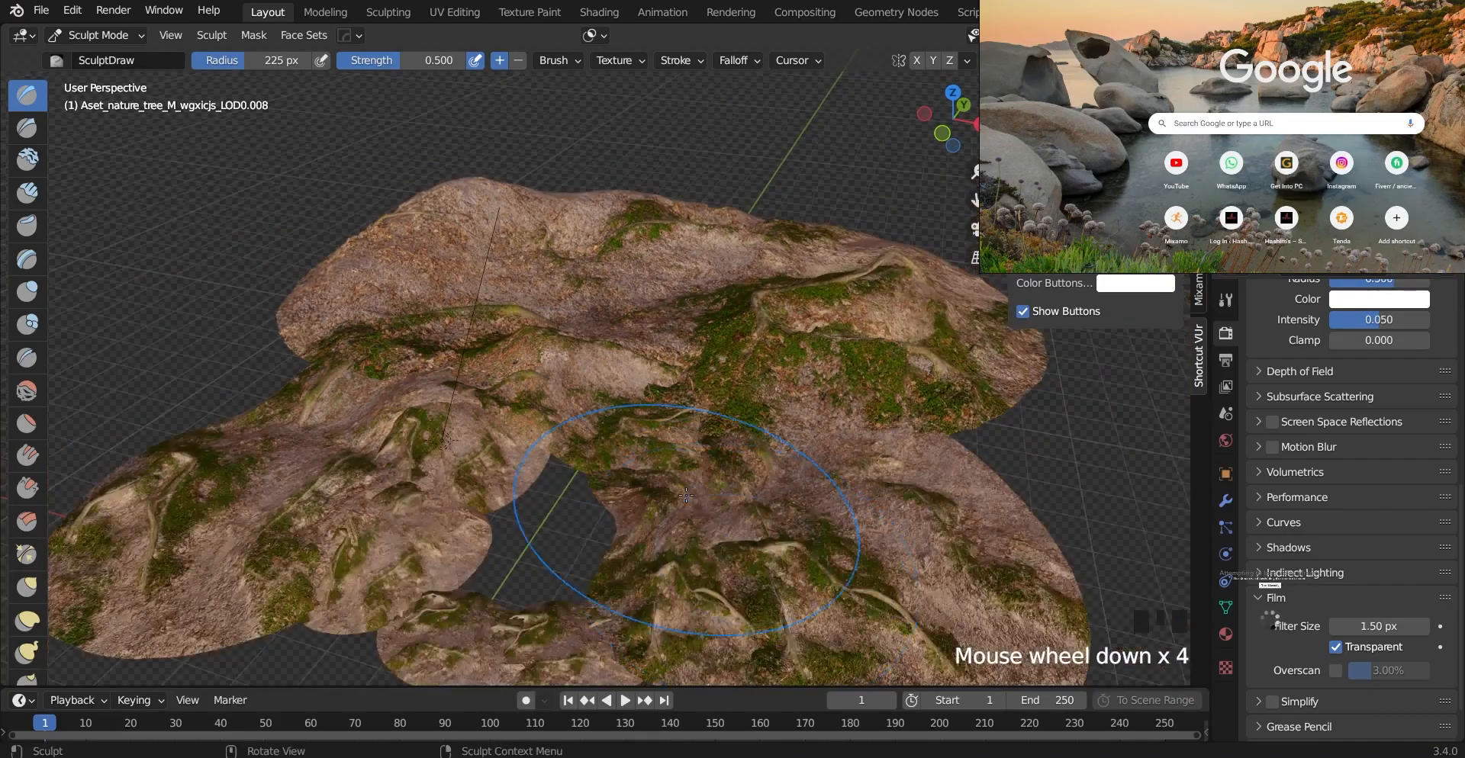
# Step: Try short Draw strokes on the mossy ground right of the central hole and undo the recent strokes
pyautogui.moveTo(681, 489); pyautogui.dragTo(676, 504)
pyautogui.moveTo(679, 495); pyautogui.dragTo(674, 512)
pyautogui.moveTo(677, 504); pyautogui.dragTo(673, 520)
pyautogui.scroll(2, 742, 487)
pyautogui.moveTo(673, 521)
pyautogui.mouseDown(button='middle')
pyautogui.moveTo(736, 482)
pyautogui.moveTo(656, 541)
pyautogui.mouseUp(button='middle')
pyautogui.hotkey('ctrl', 'z')
pyautogui.hotkey('ctrl', 'z')
pyautogui.hotkey('ctrl', 'z')
pyautogui.hotkey('ctrl', 'z')
pyautogui.hotkey('ctrl', 'z')
pyautogui.hotkey('ctrl', 'z')
# Step: Try to build up the ground right of the central hole with a slow series of short Draw strokes
pyautogui.moveTo(813, 498); pyautogui.dragTo(824, 545)
pyautogui.moveTo(823, 545); pyautogui.dragTo(826, 553)
pyautogui.moveTo(826, 553); pyautogui.dragTo(828, 548)
pyautogui.moveTo(829, 547); pyautogui.dragTo(829, 538)
pyautogui.moveTo(830, 538); pyautogui.dragTo(838, 537)
pyautogui.moveTo(838, 537); pyautogui.dragTo(843, 541)
pyautogui.moveTo(842, 542); pyautogui.dragTo(848, 545)
# Step: Undo the recent Draw strokes, including those that raised the hill behind the central hole
pyautogui.moveTo(848, 544)
pyautogui.mouseDown(button='middle')
pyautogui.moveTo(786, 411)
pyautogui.moveTo(678, 420)
pyautogui.moveTo(600, 404)
pyautogui.moveTo(608, 447)
pyautogui.mouseUp(button='middle')
pyautogui.scroll(3, 678, 420)
pyautogui.hotkey('ctrl', 'z')
pyautogui.hotkey('ctrl', 'z')
pyautogui.hotkey('ctrl', 'z')
pyautogui.hotkey('ctrl', 'z')
pyautogui.hotkey('ctrl', 'z')
pyautogui.hotkey('ctrl', 'z')
pyautogui.hotkey('ctrl', 'z')
pyautogui.hotkey('ctrl', 'z')
pyautogui.hotkey('ctrl', 'z')
pyautogui.hotkey('ctrl', 'z')
pyautogui.hotkey('ctrl', 'z')
pyautogui.hotkey('ctrl', 'z')
pyautogui.hotkey('ctrl', 'z')
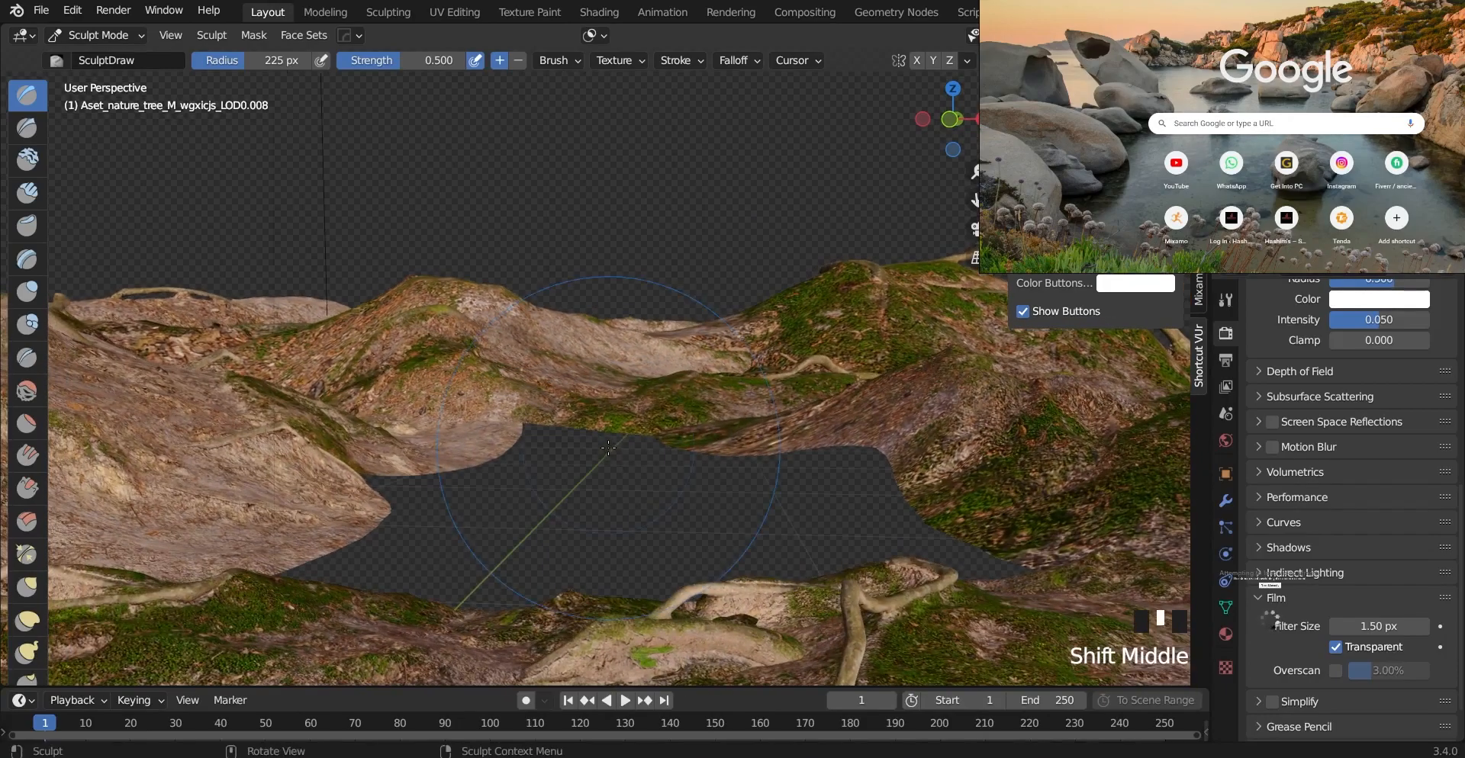
# Step: Raise the hill on the far left side of the central hole with one Draw stroke and inspect the surrounding terrain
pyautogui.moveTo(509, 566)
pyautogui.mouseDown(button='middle')
pyautogui.moveTo(505, 431)
pyautogui.moveTo(501, 583)
pyautogui.mouseUp(button='middle')
pyautogui.moveTo(514, 328); pyautogui.dragTo(431, 229)
pyautogui.moveTo(431, 282)
pyautogui.mouseDown(button='middle')
pyautogui.moveTo(498, 238)
pyautogui.moveTo(625, 305)
pyautogui.moveTo(692, 460)
pyautogui.moveTo(675, 471)
pyautogui.mouseUp(button='middle')
pyautogui.scroll(-3, 664, 320)
pyautogui.scroll(-2, 611, 419)
pyautogui.moveTo(611, 420)
pyautogui.mouseDown(button='middle')
pyautogui.moveTo(612, 405)
pyautogui.moveTo(556, 540)
pyautogui.moveTo(523, 484)
pyautogui.moveTo(640, 446)
pyautogui.mouseUp(button='middle')
pyautogui.scroll(4, 611, 414)
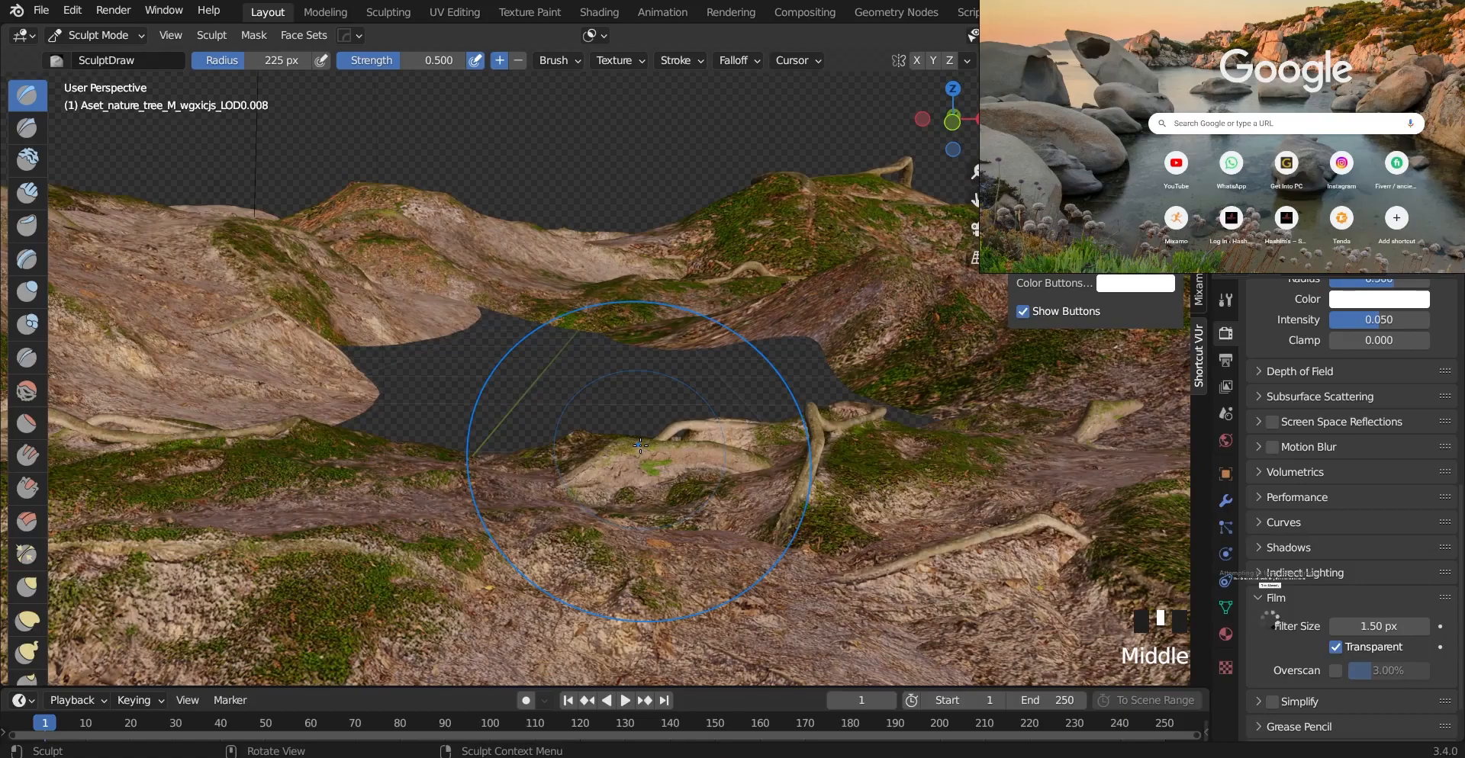
pyautogui.scroll(-3, 640, 445)
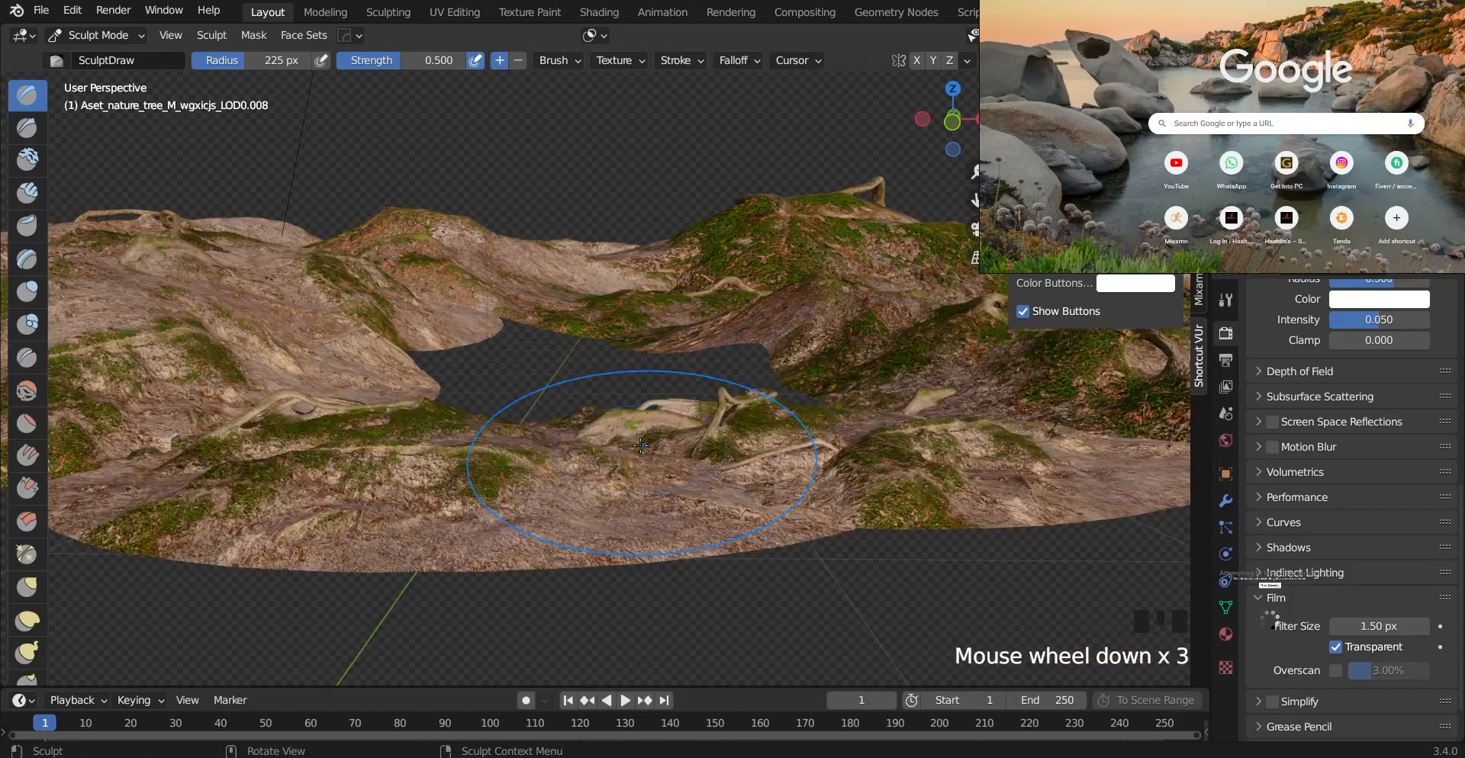